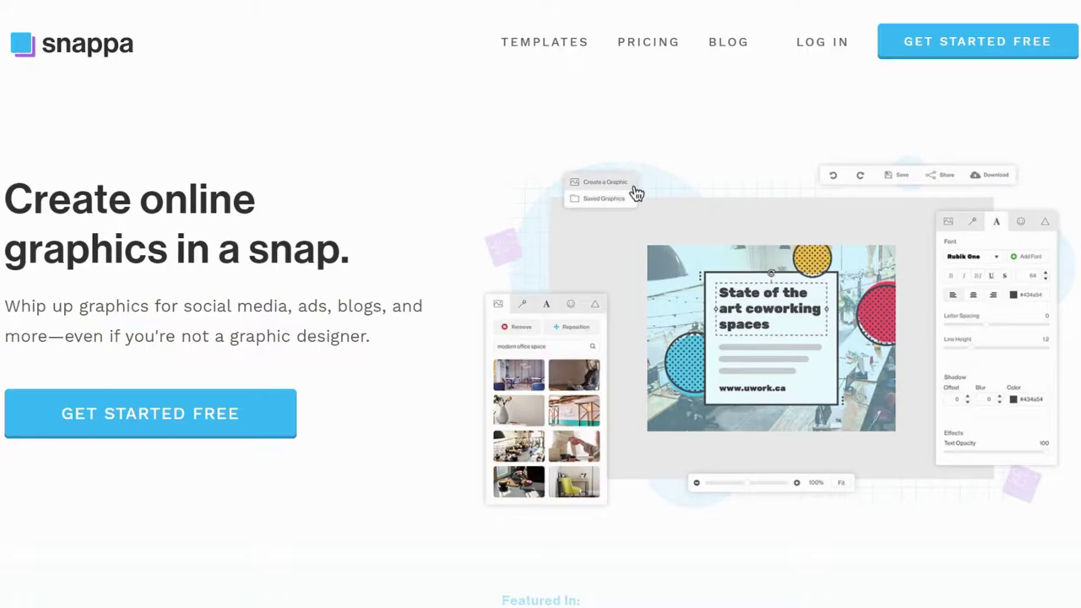
Look through the homepage's feature overview, from image dimensions, templates and stock photos to background removal, resizing and sharing.
{"action": "scroll", "coordinate": [541, 380], "scroll_direction": "down", "scroll_amount": 2}
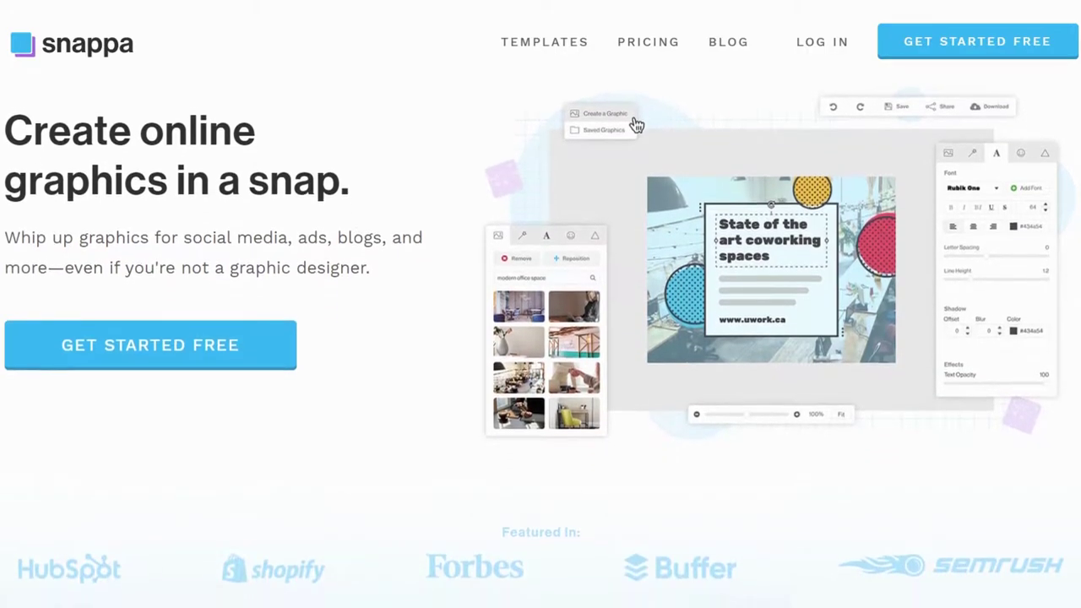
{"action": "scroll", "coordinate": [540, 337], "scroll_direction": "down", "scroll_amount": 4}
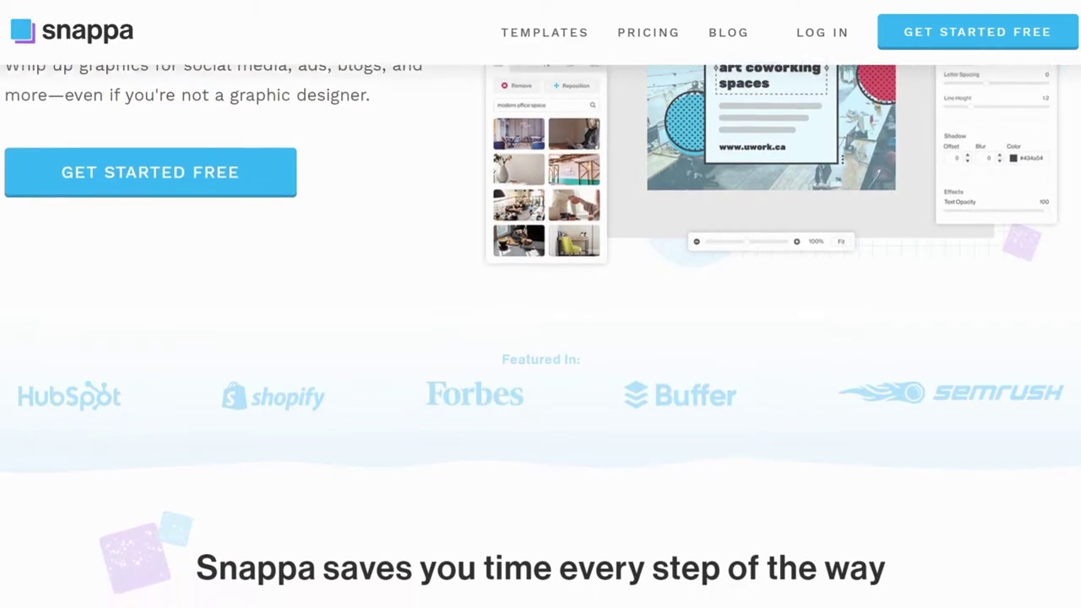
{"action": "scroll", "coordinate": [541, 337], "scroll_direction": "down", "scroll_amount": 4}
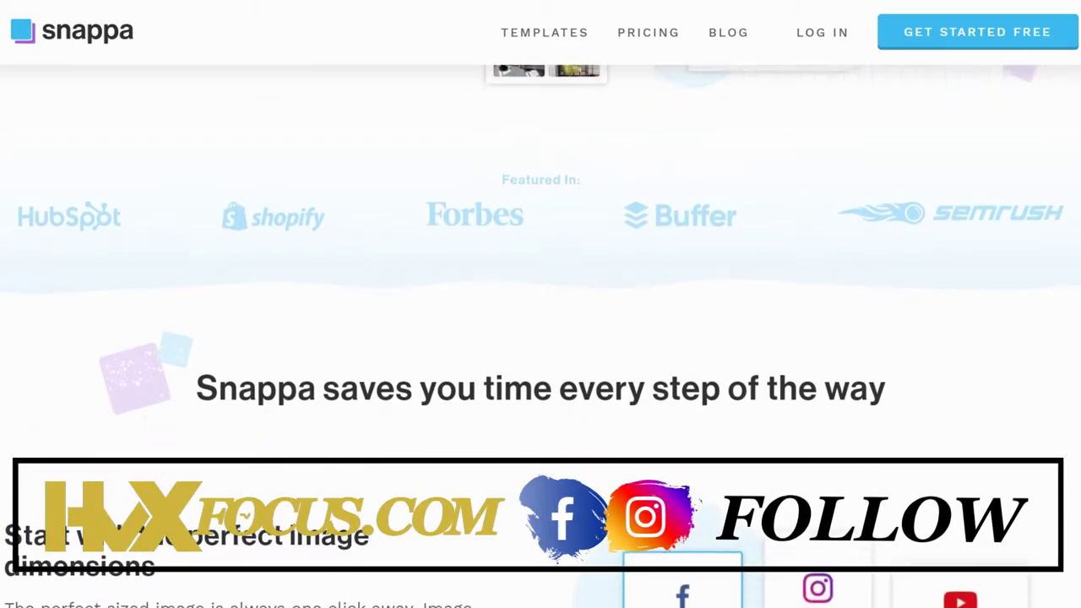
{"action": "scroll", "coordinate": [540, 337], "scroll_direction": "down", "scroll_amount": 4}
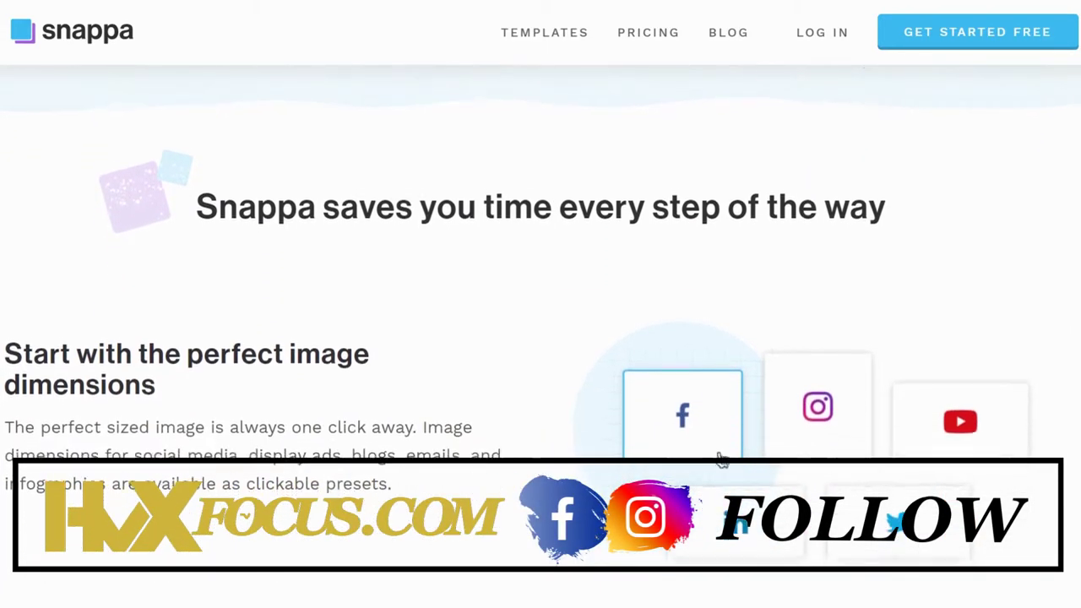
{"action": "scroll", "coordinate": [722, 462], "scroll_direction": "down", "scroll_amount": 4}
{"action": "scroll", "coordinate": [541, 338], "scroll_direction": "down", "scroll_amount": 4}
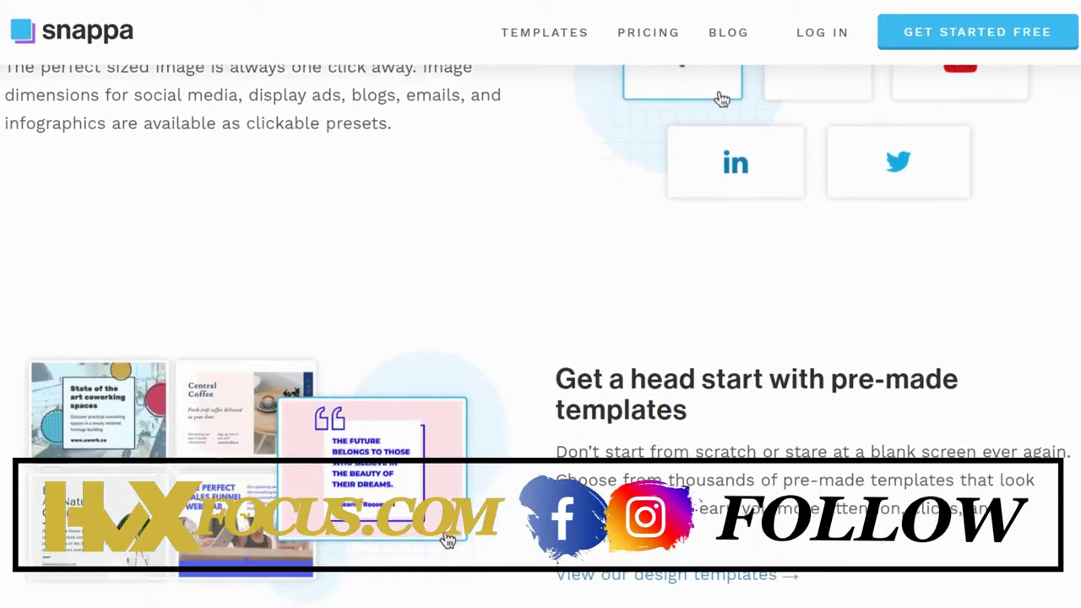
{"action": "scroll", "coordinate": [540, 338], "scroll_direction": "down", "scroll_amount": 4}
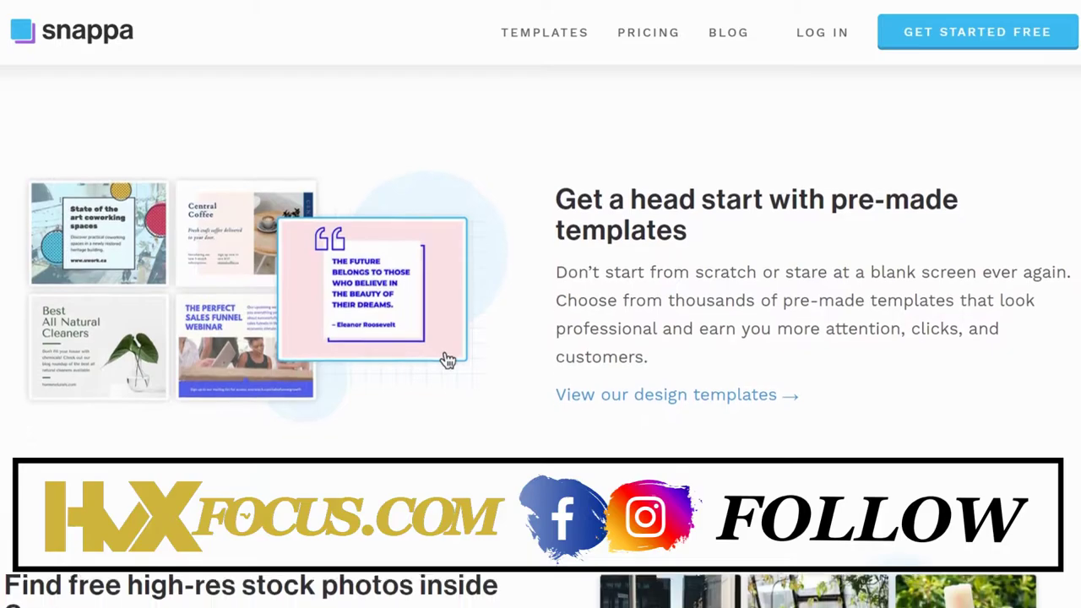
{"action": "scroll", "coordinate": [448, 361], "scroll_direction": "down", "scroll_amount": 4}
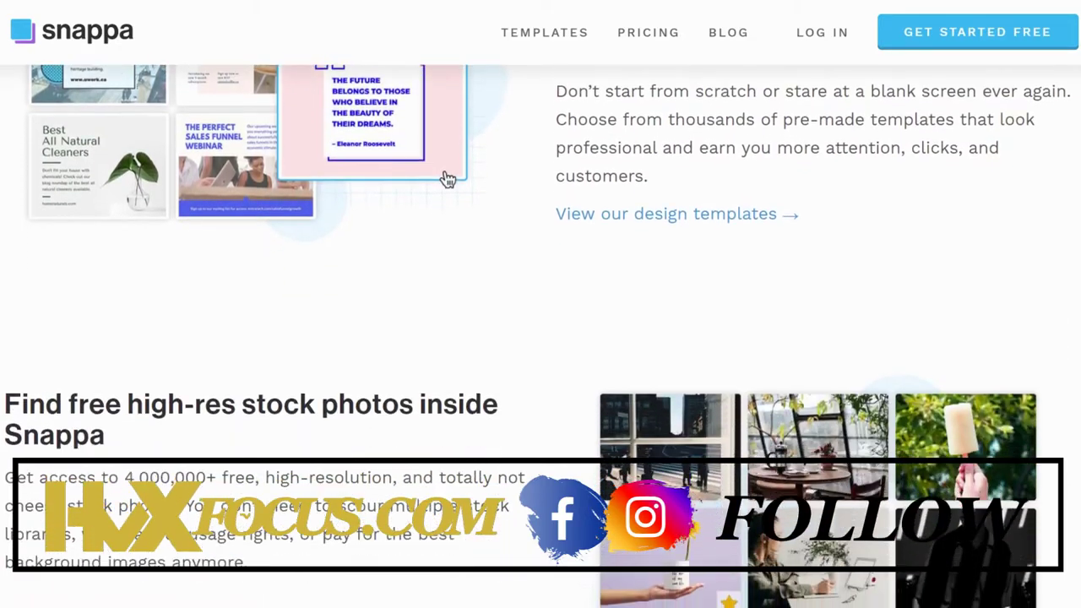
{"action": "scroll", "coordinate": [540, 338], "scroll_direction": "down", "scroll_amount": 4}
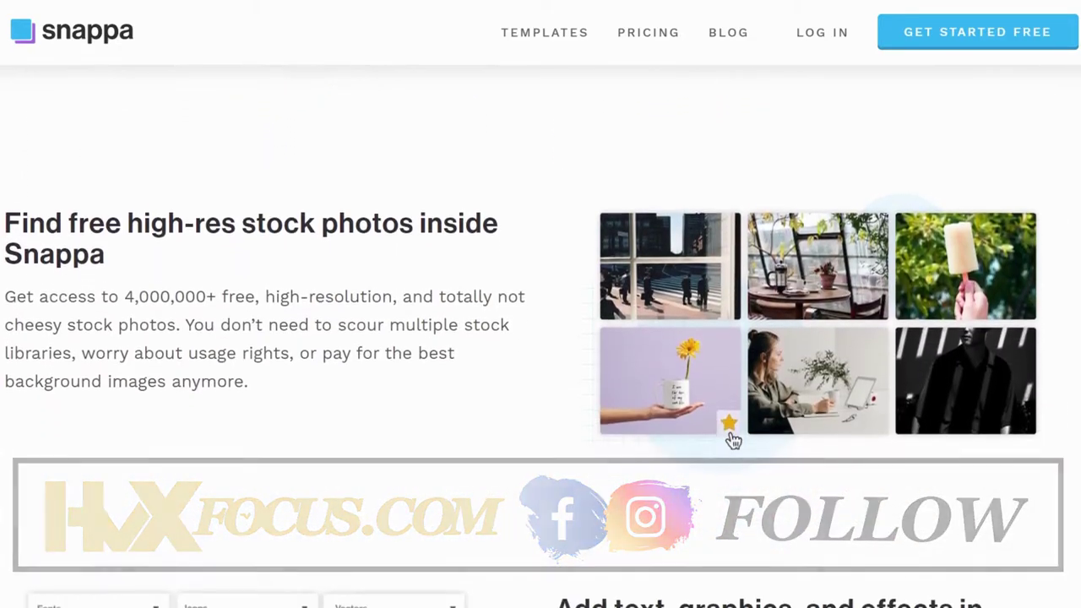
{"action": "scroll", "coordinate": [540, 338], "scroll_direction": "down", "scroll_amount": 4}
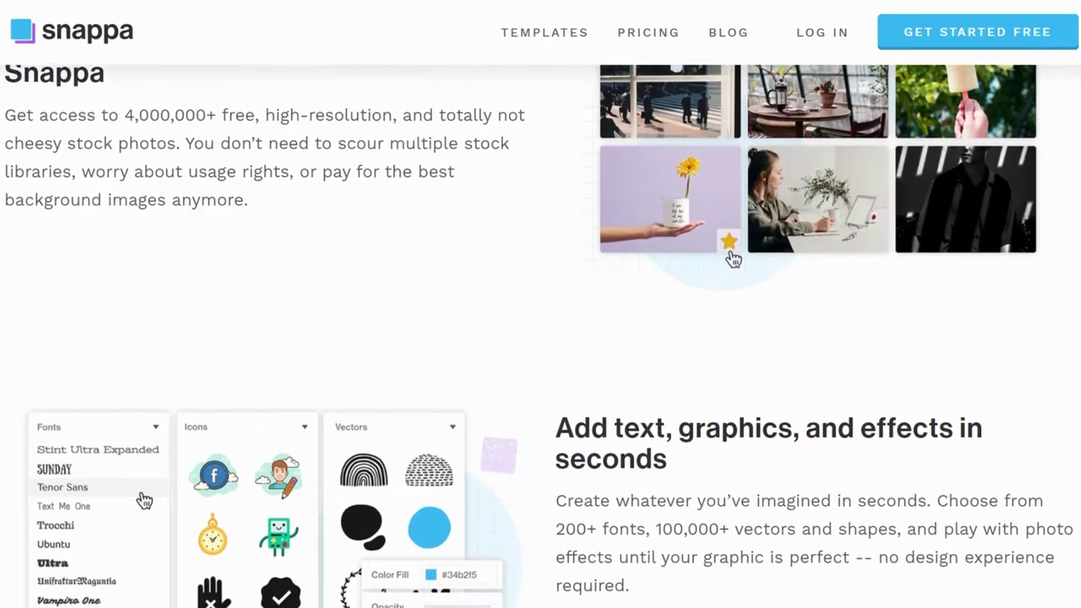
{"action": "scroll", "coordinate": [541, 337], "scroll_direction": "down", "scroll_amount": 4}
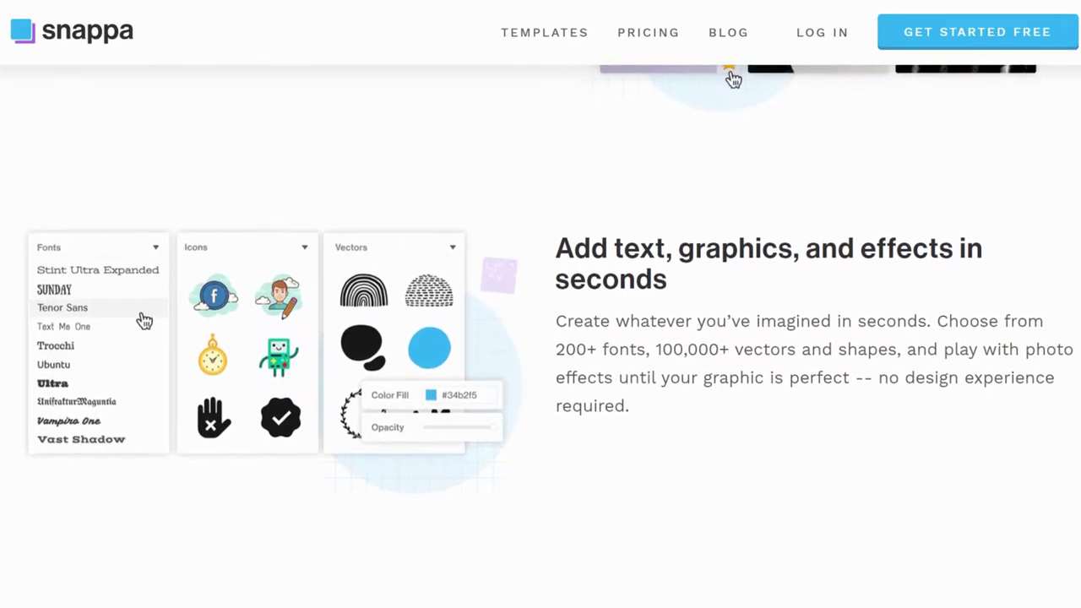
{"action": "scroll", "coordinate": [541, 338], "scroll_direction": "down", "scroll_amount": 4}
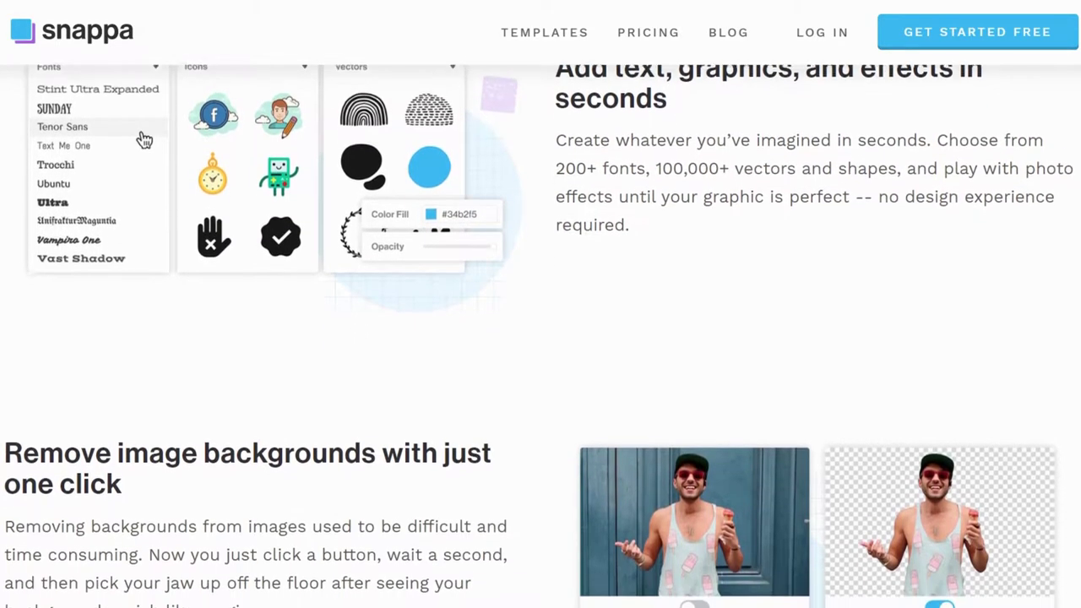
{"action": "scroll", "coordinate": [541, 338], "scroll_direction": "down", "scroll_amount": 4}
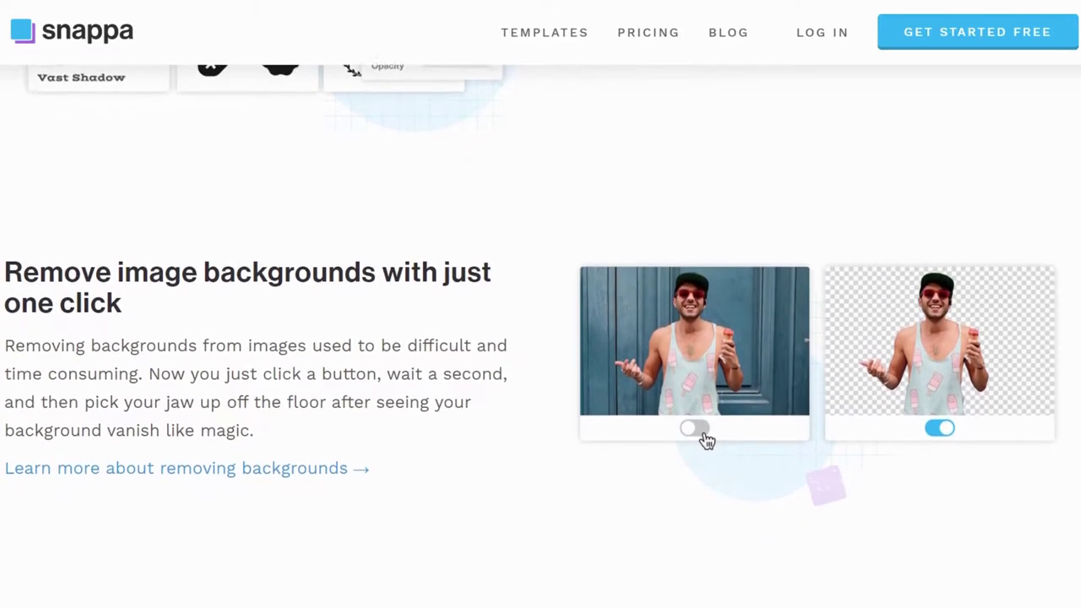
{"action": "scroll", "coordinate": [541, 338], "scroll_direction": "down", "scroll_amount": 4}
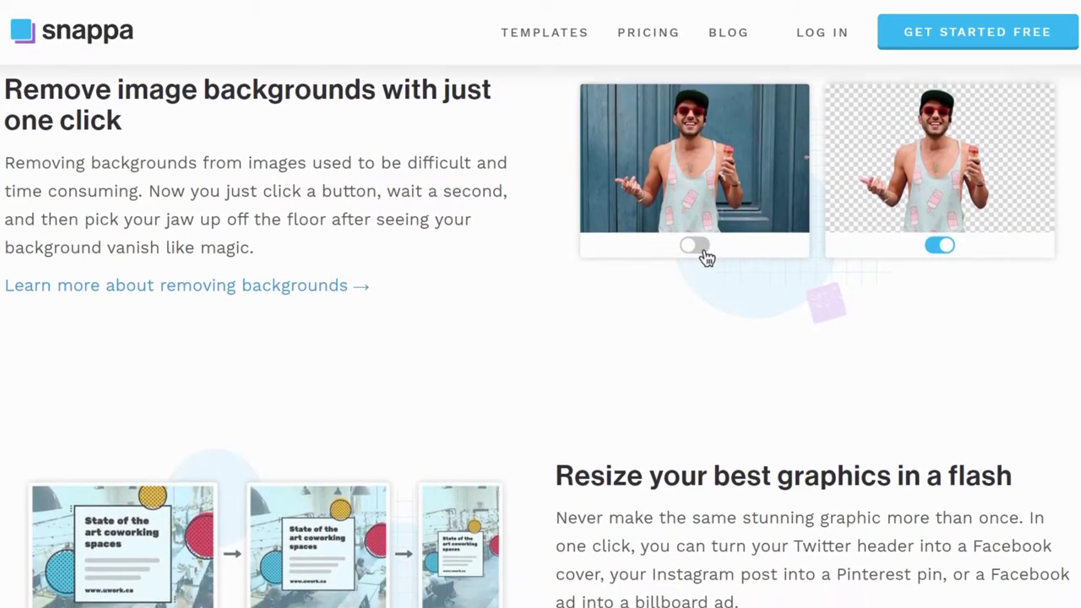
{"action": "scroll", "coordinate": [540, 338], "scroll_direction": "down", "scroll_amount": 4}
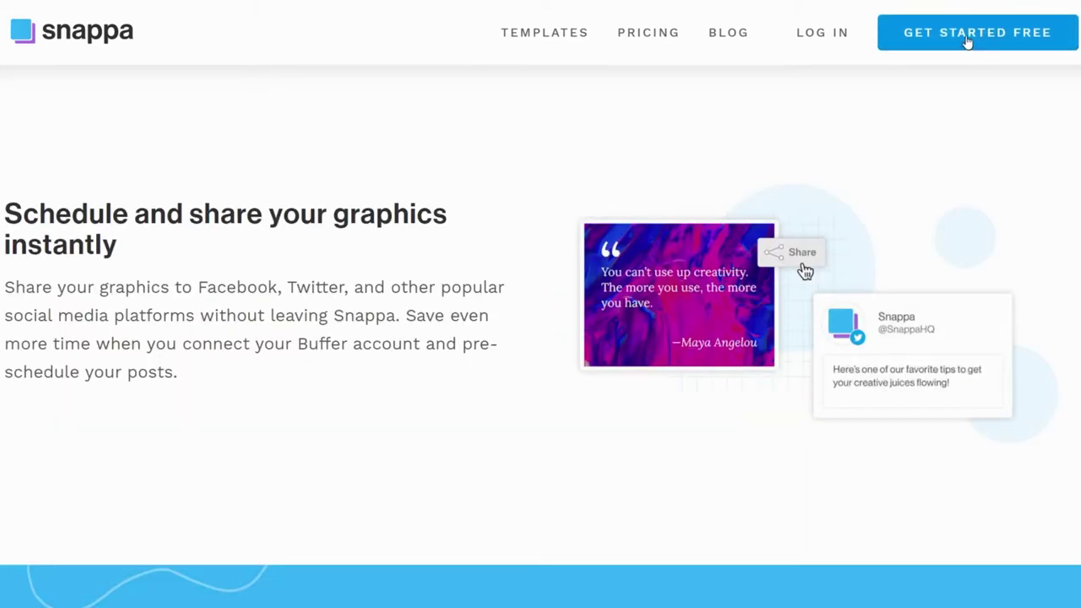
Start the free sign-up and look through the preset graphic sizes on the Create a Graphic page.
{"action": "left_click", "coordinate": [968, 41]}
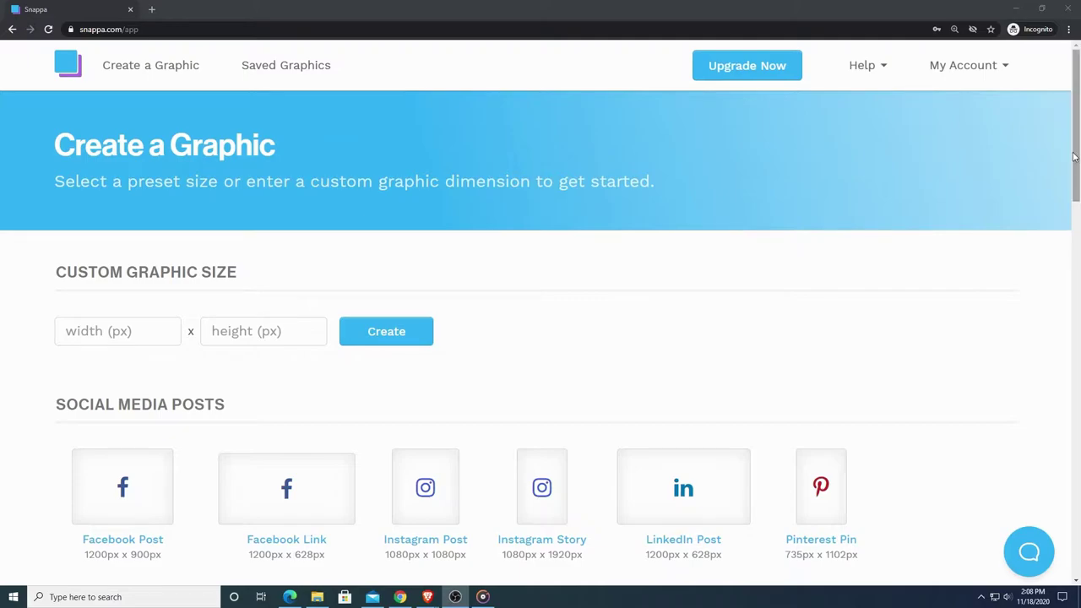
{"action": "scroll", "coordinate": [1077, 163], "scroll_direction": "down", "scroll_amount": 2}
{"action": "left_click_drag", "start_coordinate": [1077, 163], "coordinate": [1078, 242]}
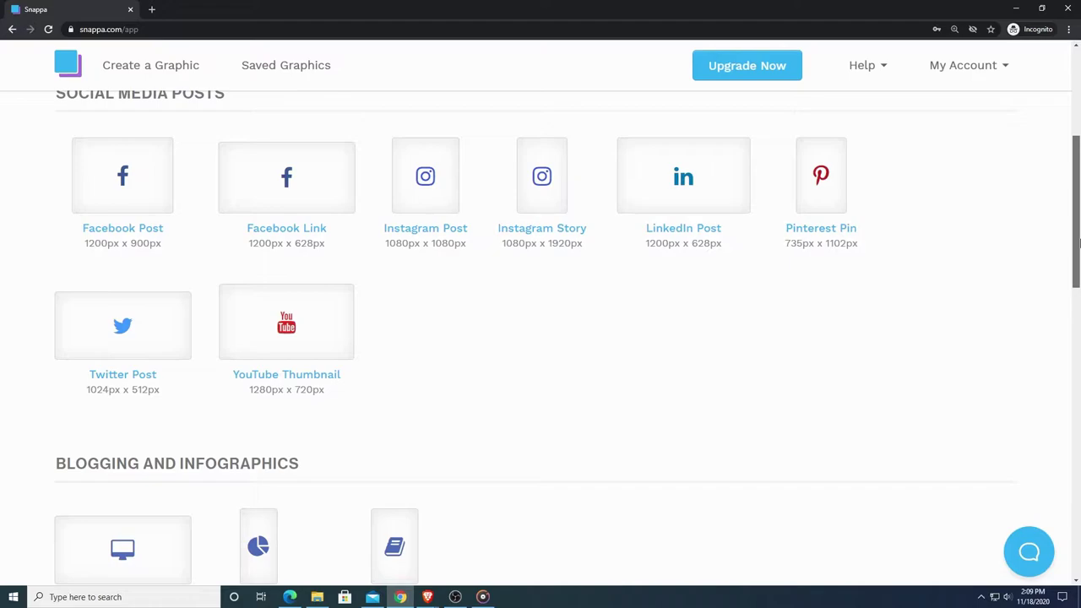
{"action": "left_click_drag", "start_coordinate": [1079, 243], "coordinate": [1079, 269]}
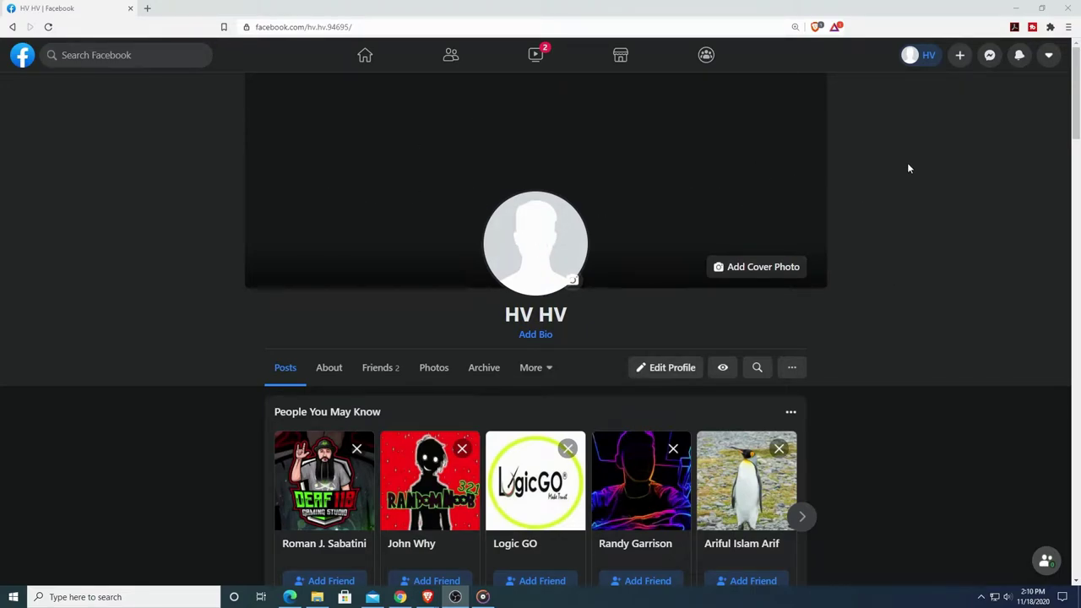
{"action": "left_click", "coordinate": [960, 54]}
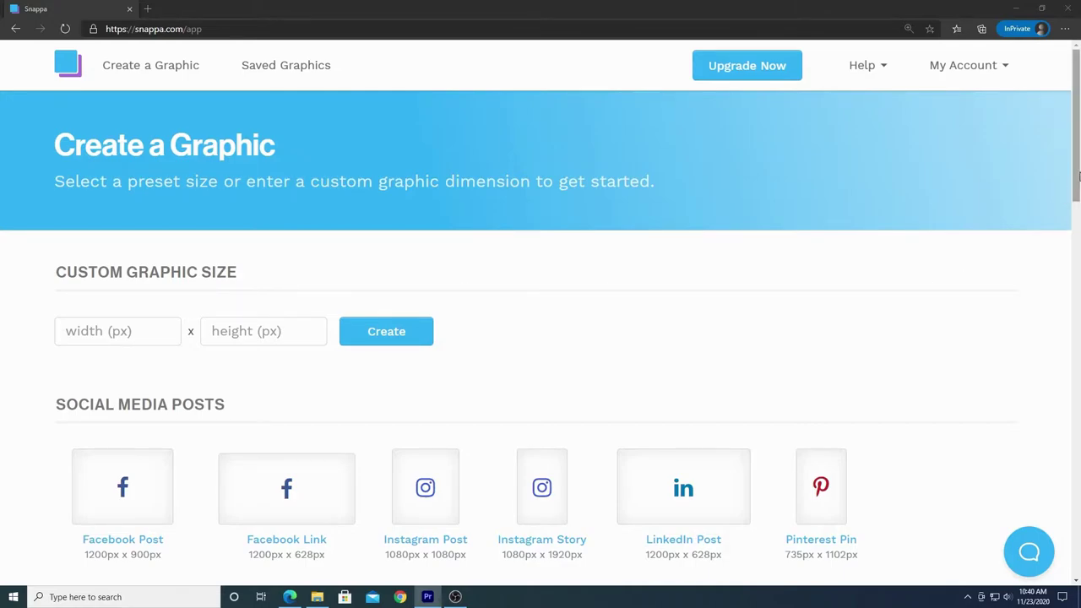
Choose the Facebook Cover Photo preset (820px x 360px) and open its AceGym "Virtual Training & Workouts" template.
{"action": "left_click_drag", "start_coordinate": [1077, 176], "coordinate": [1060, 393]}
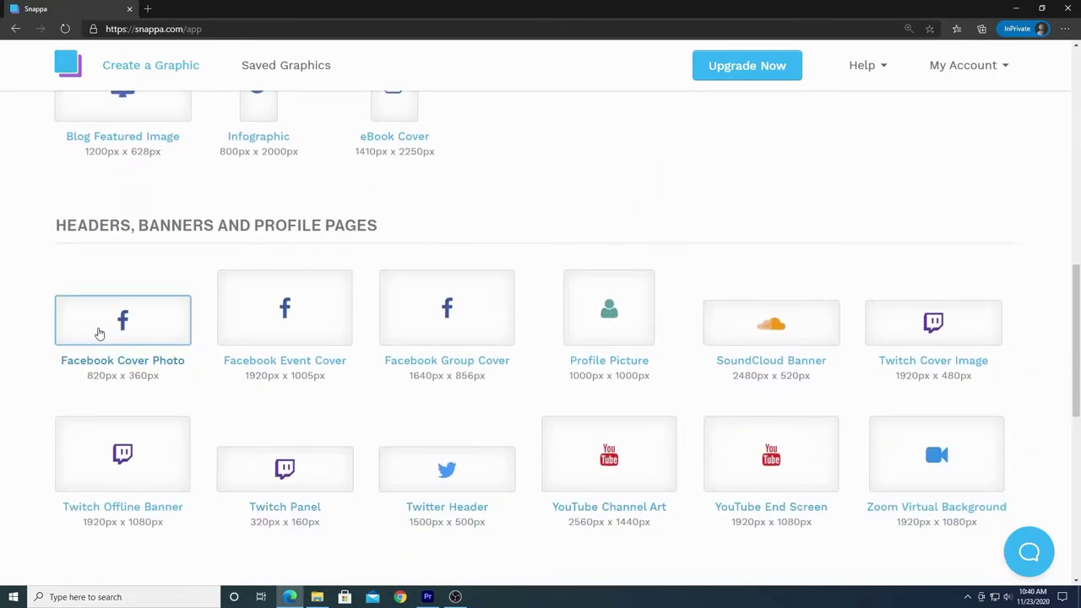
{"action": "left_click", "coordinate": [127, 334]}
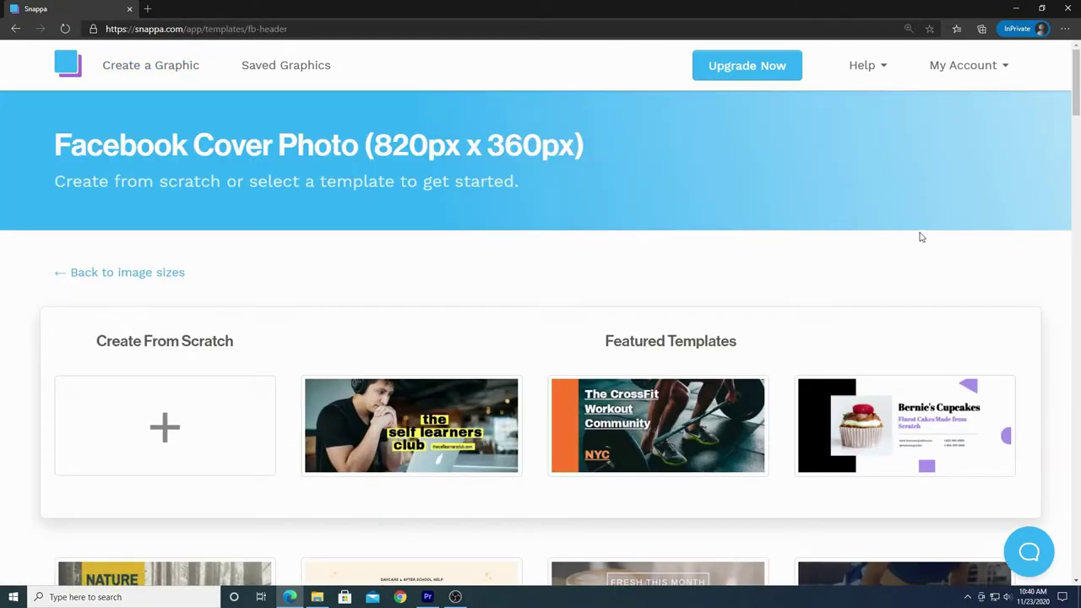
{"action": "scroll", "coordinate": [1043, 157], "scroll_direction": "down", "scroll_amount": 3}
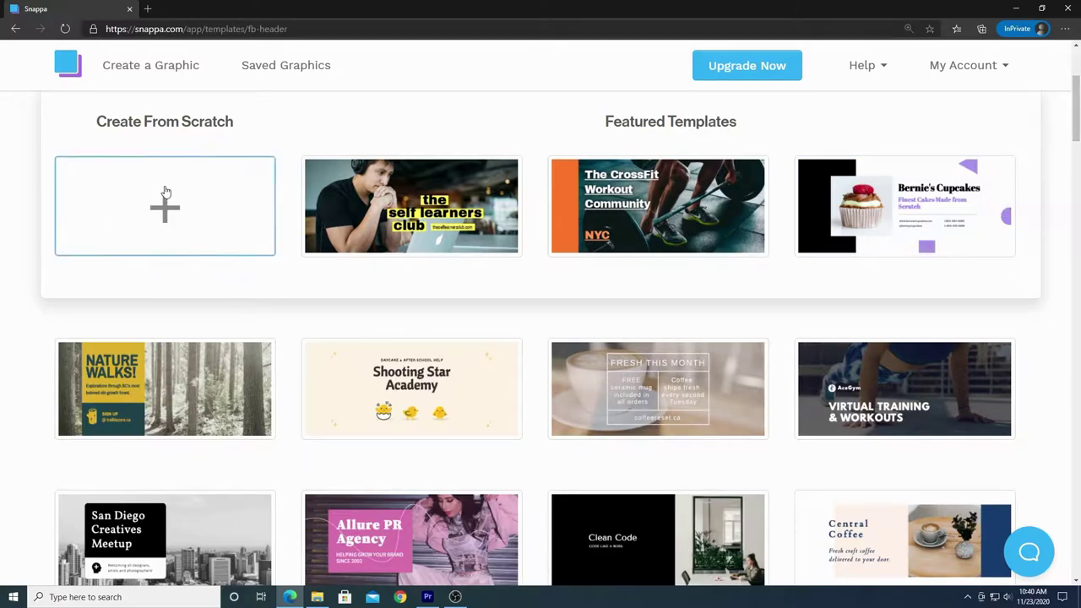
{"action": "left_click_drag", "start_coordinate": [1076, 121], "coordinate": [1054, 247]}
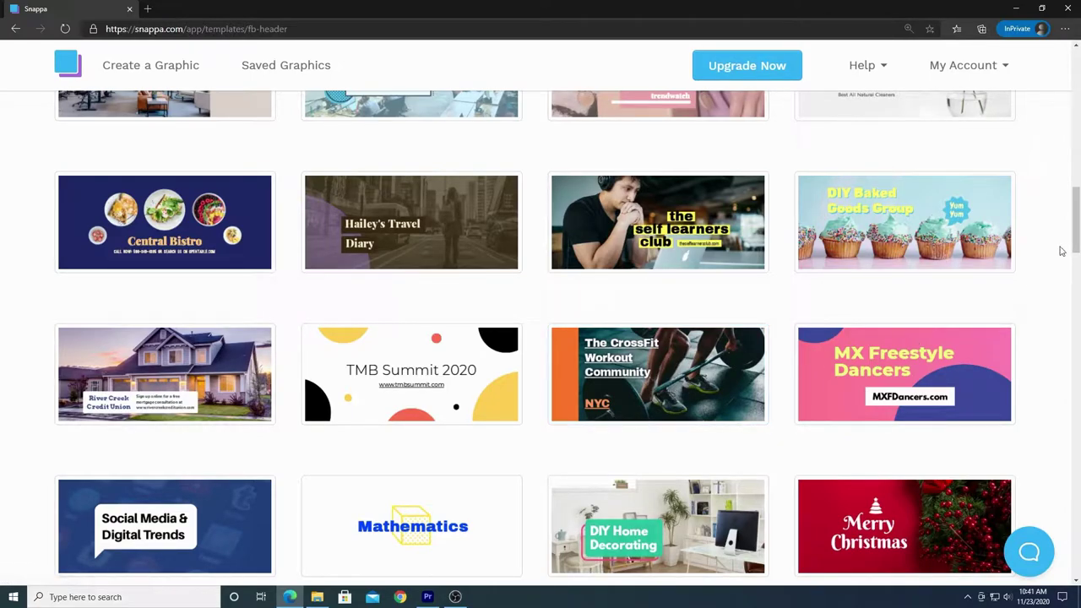
{"action": "left_click_drag", "start_coordinate": [1073, 238], "coordinate": [1073, 123]}
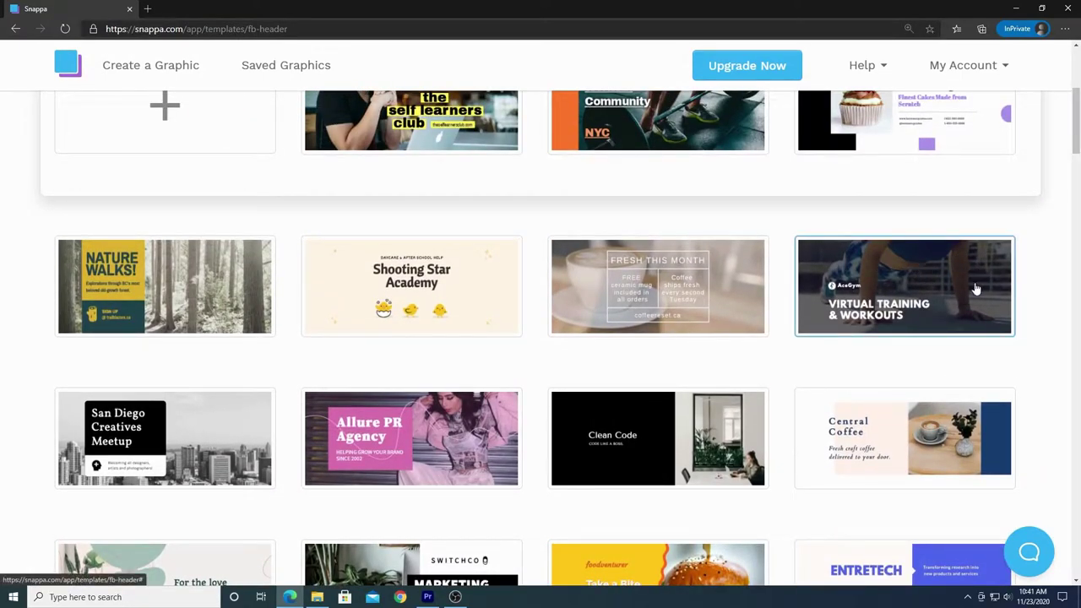
{"action": "left_click", "coordinate": [939, 274]}
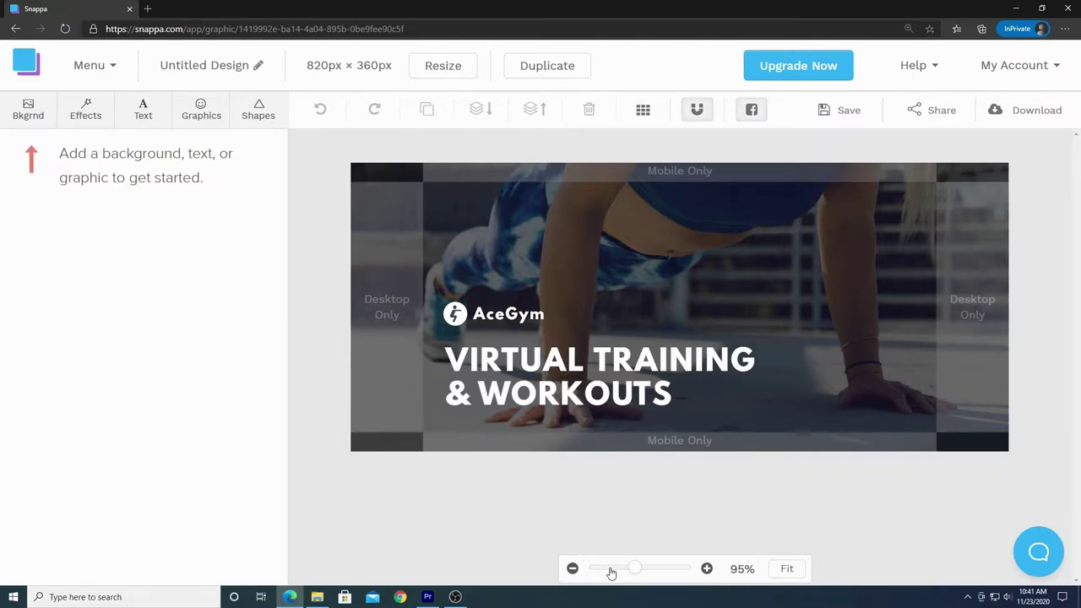
Toggle the Facebook safe zone overlay on the cover photo several times, leaving it hidden.
{"action": "left_click_drag", "start_coordinate": [633, 571], "coordinate": [639, 575]}
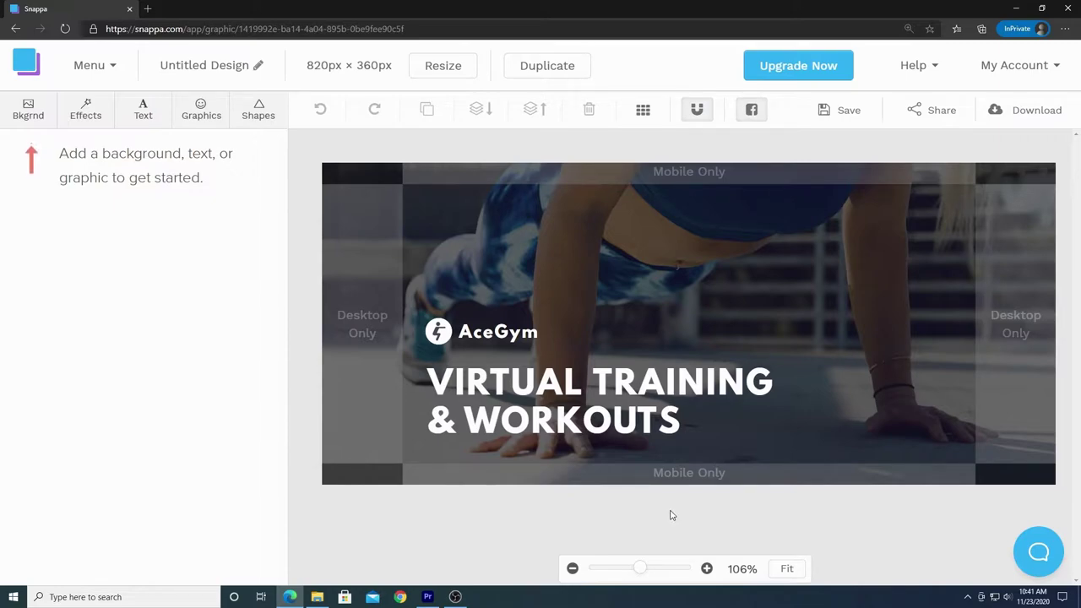
{"action": "key", "text": "alt+Tab"}
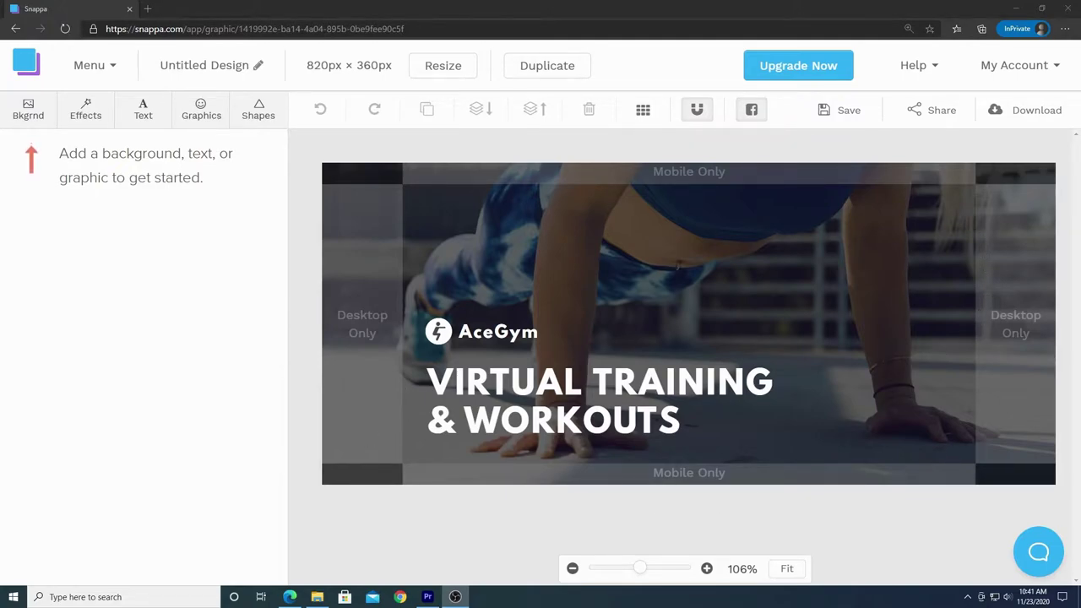
{"action": "key", "text": "alt+Tab"}
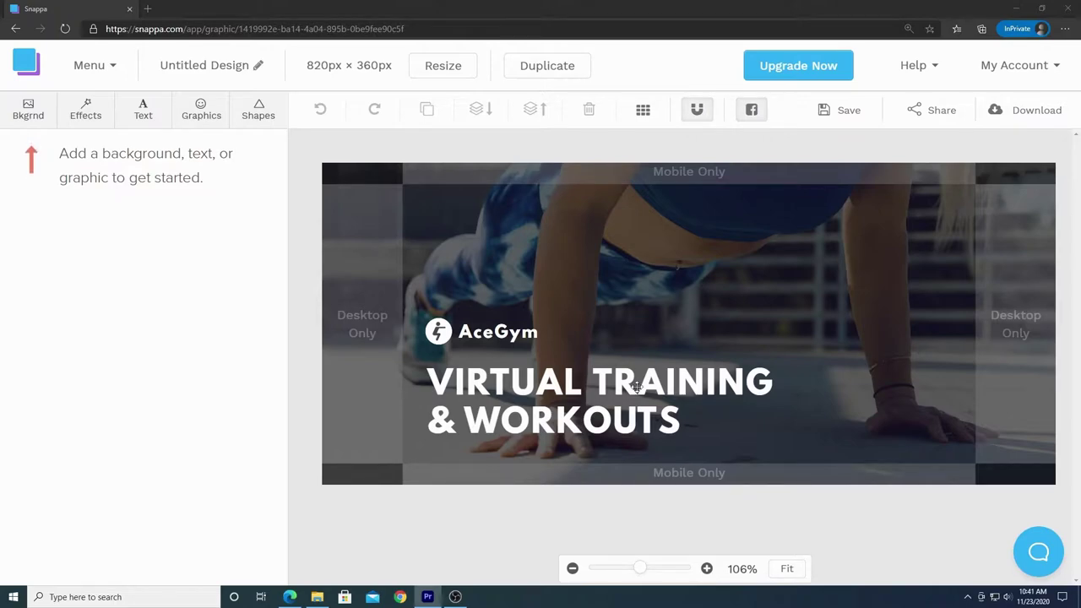
{"action": "left_click", "coordinate": [754, 111]}
{"action": "left_click", "coordinate": [754, 111]}
{"action": "left_click", "coordinate": [754, 111]}
{"action": "left_click", "coordinate": [755, 111]}
{"action": "left_click", "coordinate": [754, 110]}
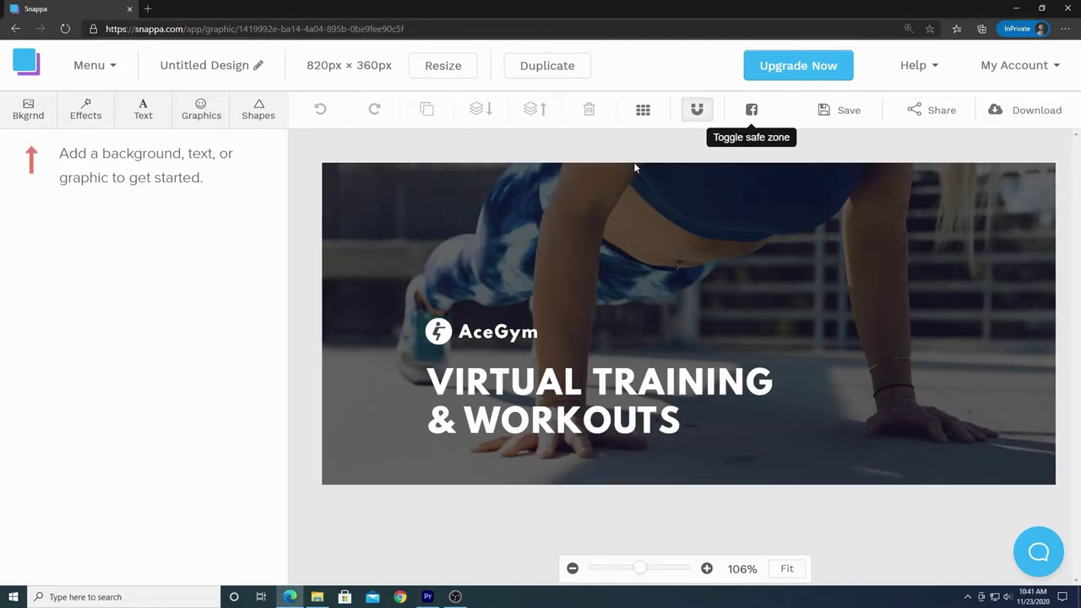
{"action": "left_click", "coordinate": [754, 111]}
{"action": "left_click", "coordinate": [754, 111]}
Move the "VIRTUAL TRAINING & WORKOUTS" heading above the round logo icon and the "AceGym" text below it.
{"action": "left_click_drag", "start_coordinate": [558, 389], "coordinate": [591, 248]}
{"action": "left_click_drag", "start_coordinate": [480, 335], "coordinate": [495, 416]}
{"action": "mouse_move", "coordinate": [551, 250]}
{"action": "left_mouse_down"}
{"action": "mouse_move", "coordinate": [548, 321]}
{"action": "mouse_move", "coordinate": [550, 305]}
{"action": "mouse_move", "coordinate": [560, 321]}
{"action": "mouse_move", "coordinate": [560, 304]}
{"action": "mouse_move", "coordinate": [544, 301]}
{"action": "mouse_move", "coordinate": [550, 324]}
{"action": "mouse_move", "coordinate": [565, 321]}
{"action": "mouse_move", "coordinate": [540, 285]}
{"action": "mouse_move", "coordinate": [564, 293]}
{"action": "mouse_move", "coordinate": [548, 328]}
{"action": "mouse_move", "coordinate": [568, 314]}
{"action": "mouse_move", "coordinate": [543, 286]}
{"action": "mouse_move", "coordinate": [566, 328]}
{"action": "mouse_move", "coordinate": [544, 299]}
{"action": "mouse_move", "coordinate": [566, 306]}
{"action": "mouse_move", "coordinate": [550, 325]}
{"action": "mouse_move", "coordinate": [558, 305]}
{"action": "mouse_move", "coordinate": [541, 276]}
{"action": "mouse_move", "coordinate": [557, 250]}
{"action": "mouse_move", "coordinate": [528, 220]}
{"action": "mouse_move", "coordinate": [558, 316]}
{"action": "mouse_move", "coordinate": [543, 250]}
{"action": "left_mouse_up"}
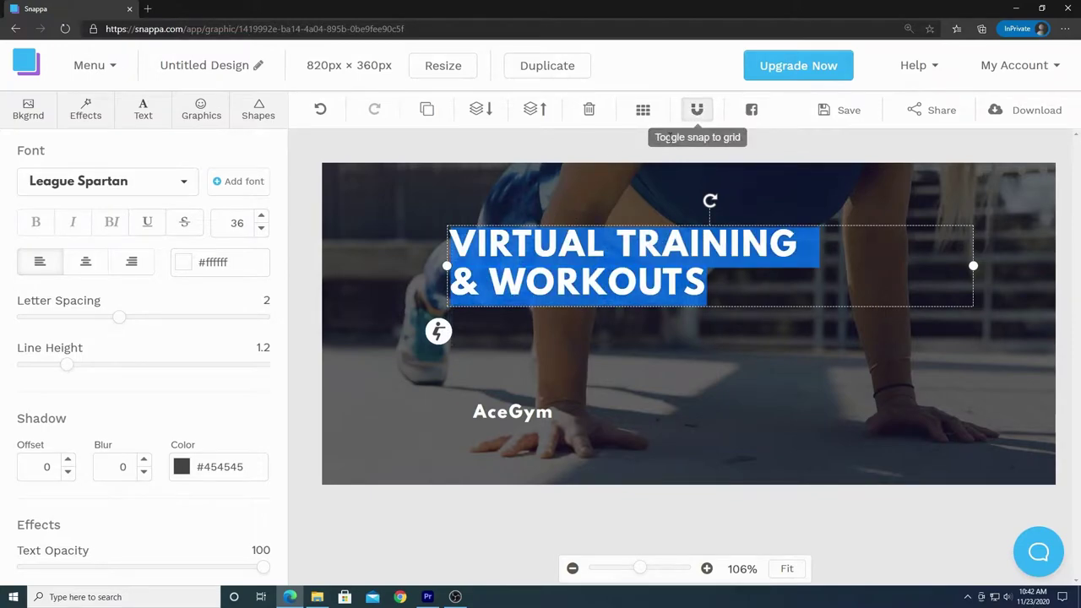
{"action": "left_click", "coordinate": [646, 152]}
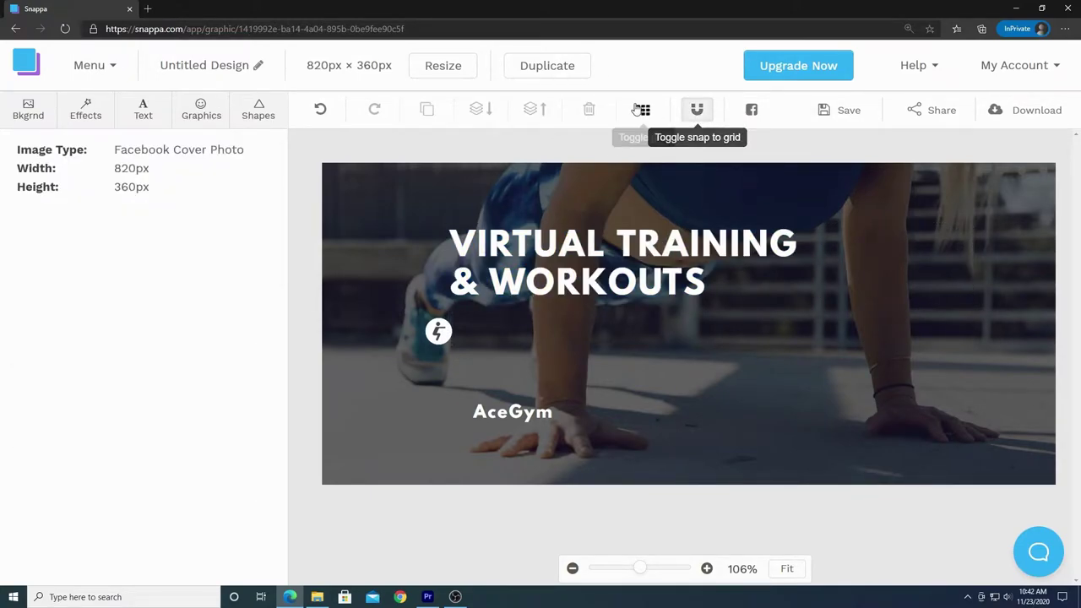
Toggle the grid overlay on and off, leaving it hidden, and turn off snap to grid.
{"action": "left_click", "coordinate": [643, 110]}
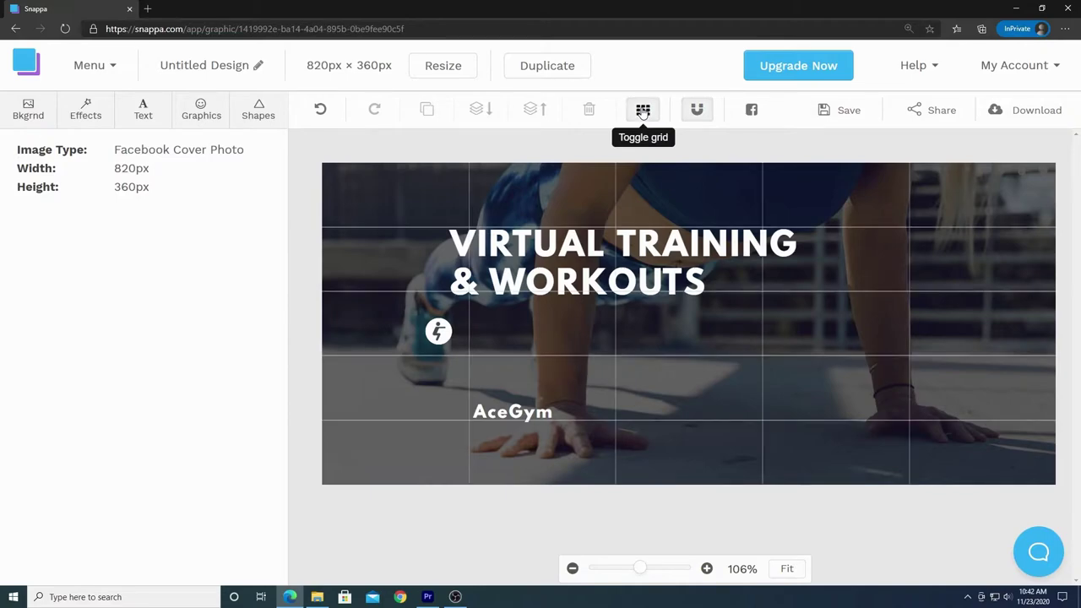
{"action": "left_click", "coordinate": [643, 110]}
{"action": "left_click", "coordinate": [642, 110]}
{"action": "left_click", "coordinate": [643, 110]}
{"action": "left_click", "coordinate": [643, 110]}
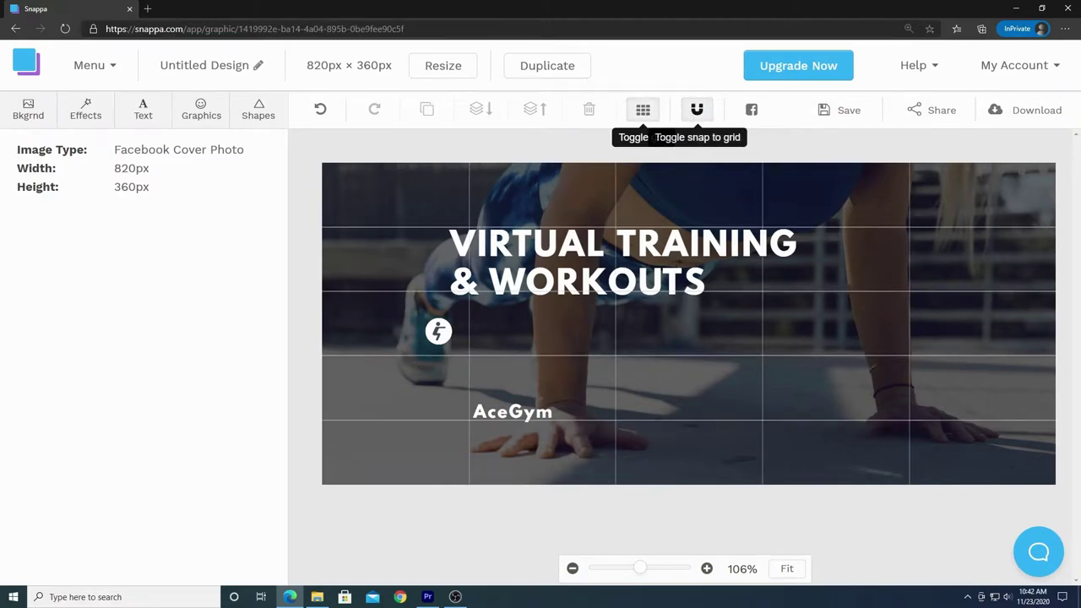
{"action": "left_click", "coordinate": [643, 110]}
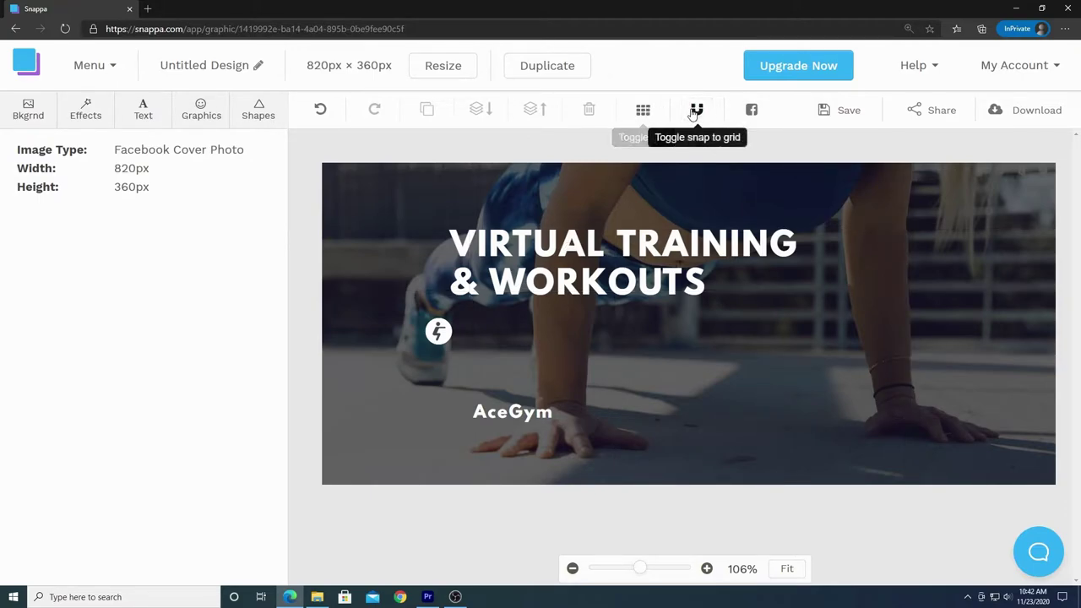
Move the "VIRTUAL TRAINING & WORKOUTS" heading down beside the round logo icon and select its text.
{"action": "left_click_drag", "start_coordinate": [590, 247], "coordinate": [591, 311]}
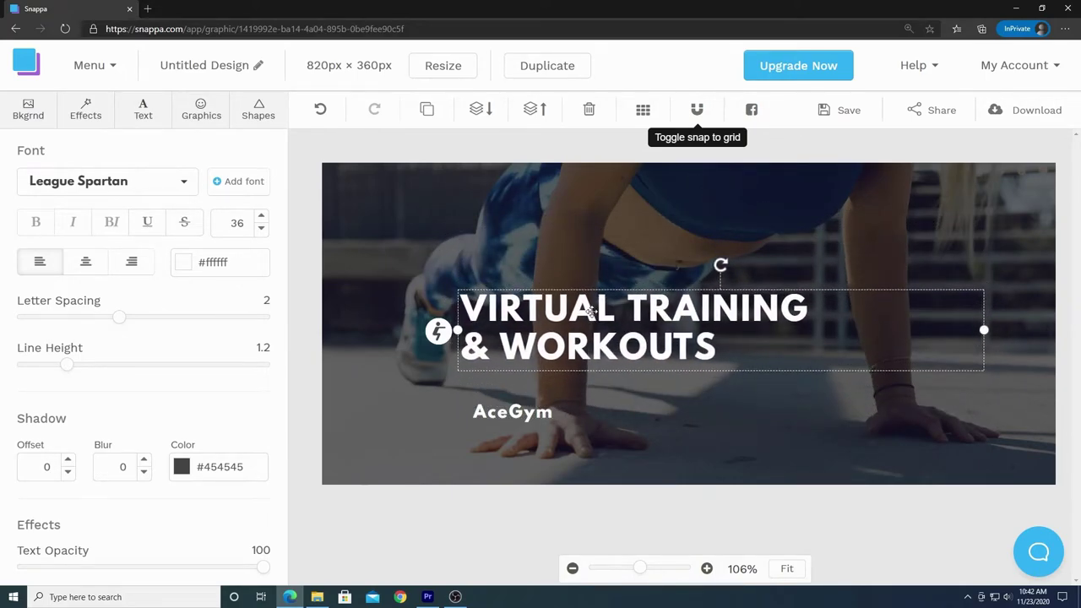
{"action": "double_click", "coordinate": [726, 344]}
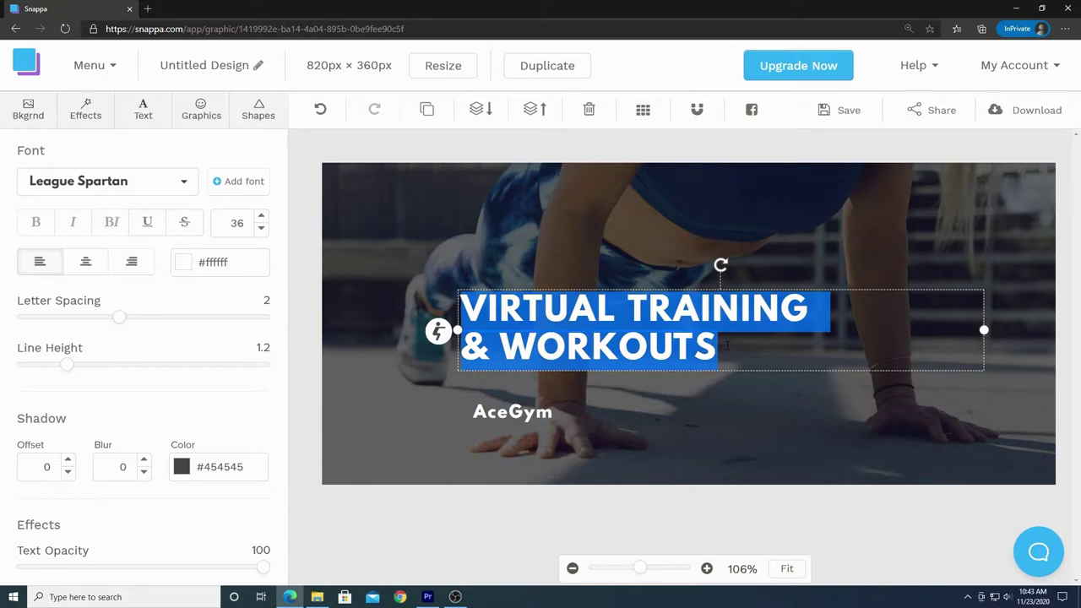
Replace the "VIRTUAL TRAINING & WORKOUTS" heading text with "STRONGER".
{"action": "left_click", "coordinate": [725, 346]}
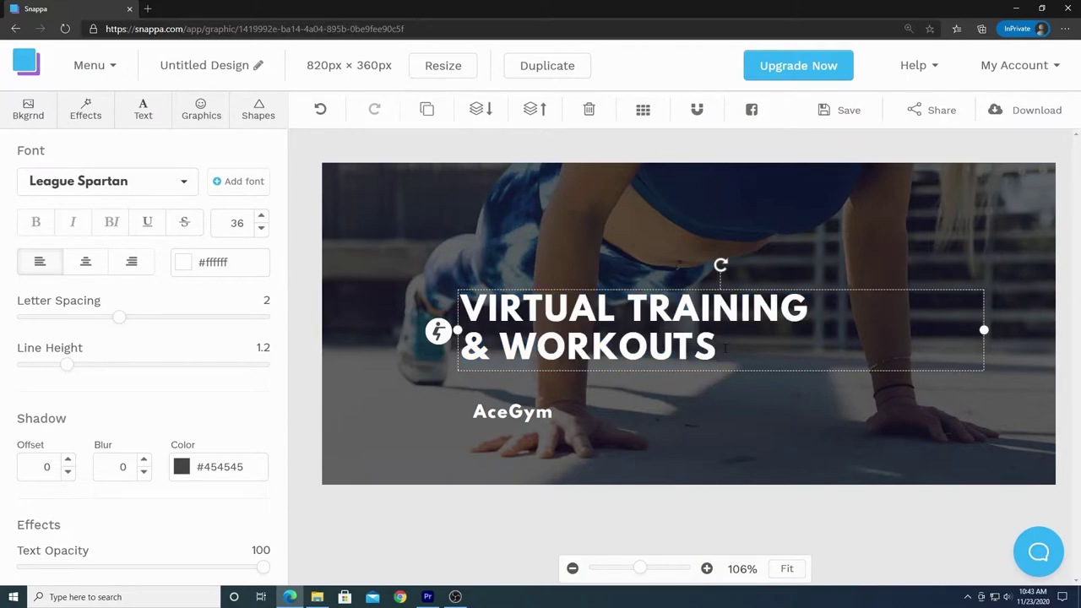
{"action": "type", "text": "sdffhreff"}
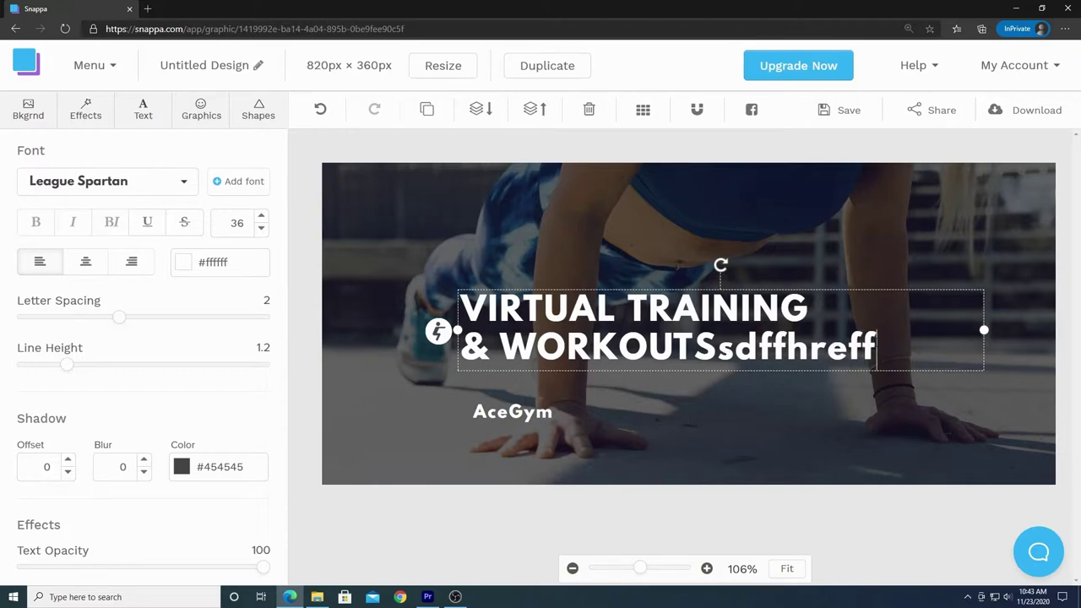
{"action": "key", "text": "shift+Left"}
{"action": "key", "text": "shift+Left"}
{"action": "key", "text": "shift+Left"}
{"action": "key", "text": "shift+Left"}
{"action": "key", "text": "shift+Left"}
{"action": "key", "text": "shift+Left"}
{"action": "key", "text": "shift+Left"}
{"action": "key", "text": "shift+Left"}
{"action": "key", "text": "shift+Left"}
{"action": "key", "text": "shift+Left"}
{"action": "key", "text": "shift+Left"}
{"action": "key", "text": "shift+Left"}
{"action": "key", "text": "shift+Left"}
{"action": "key", "text": "shift+Left"}
{"action": "key", "text": "shift+Left"}
{"action": "key", "text": "shift+Left"}
{"action": "key", "text": "shift+Left"}
{"action": "key", "text": "shift+Left"}
{"action": "key", "text": "shift+Left"}
{"action": "key", "text": "shift+Left"}
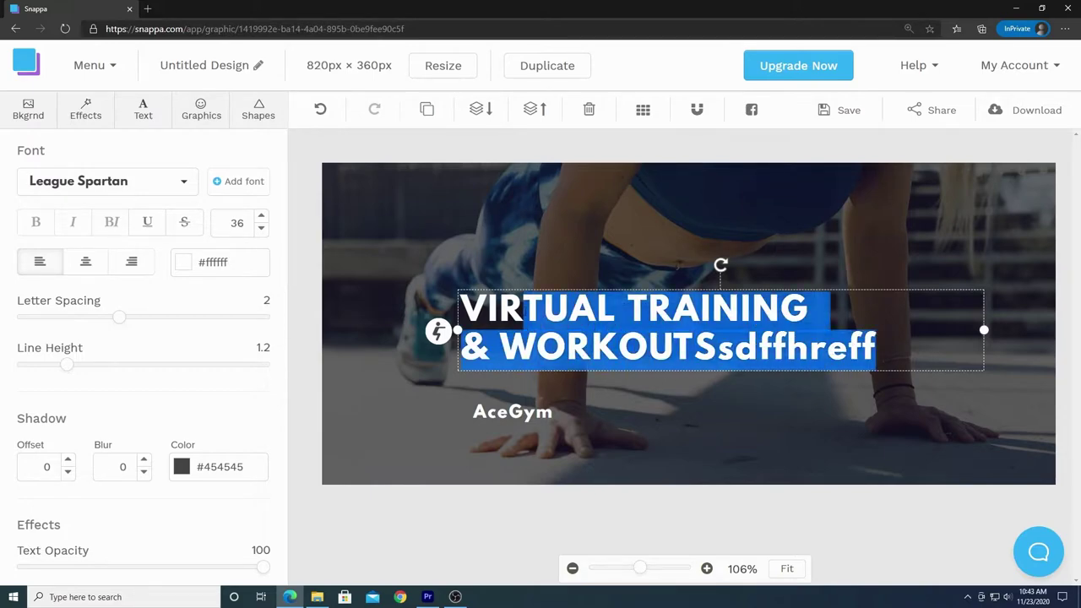
{"action": "type", "text": "ST"}
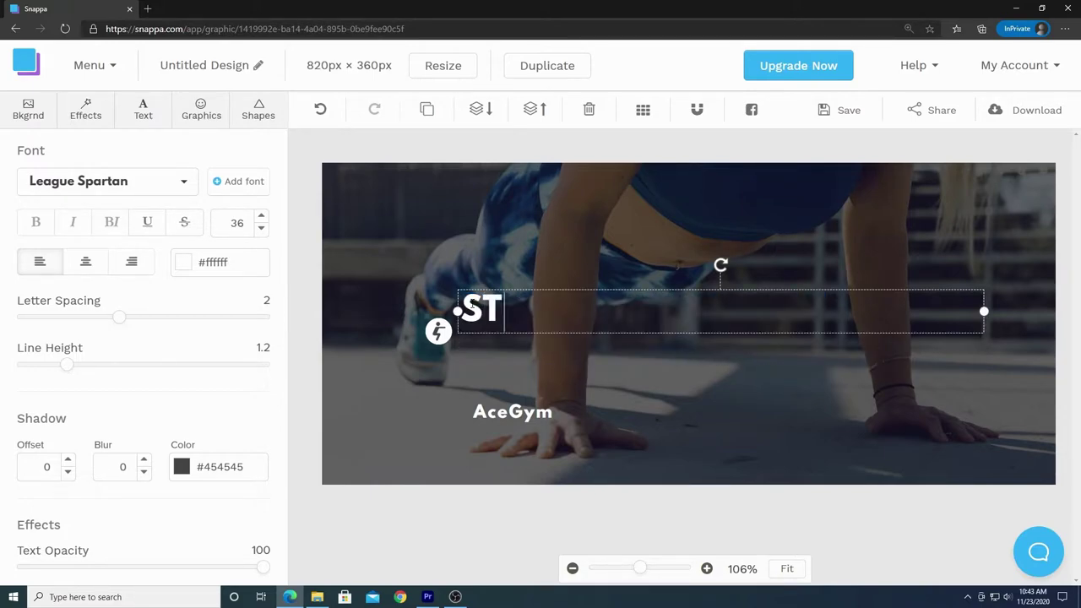
{"action": "type", "text": "RONGER"}
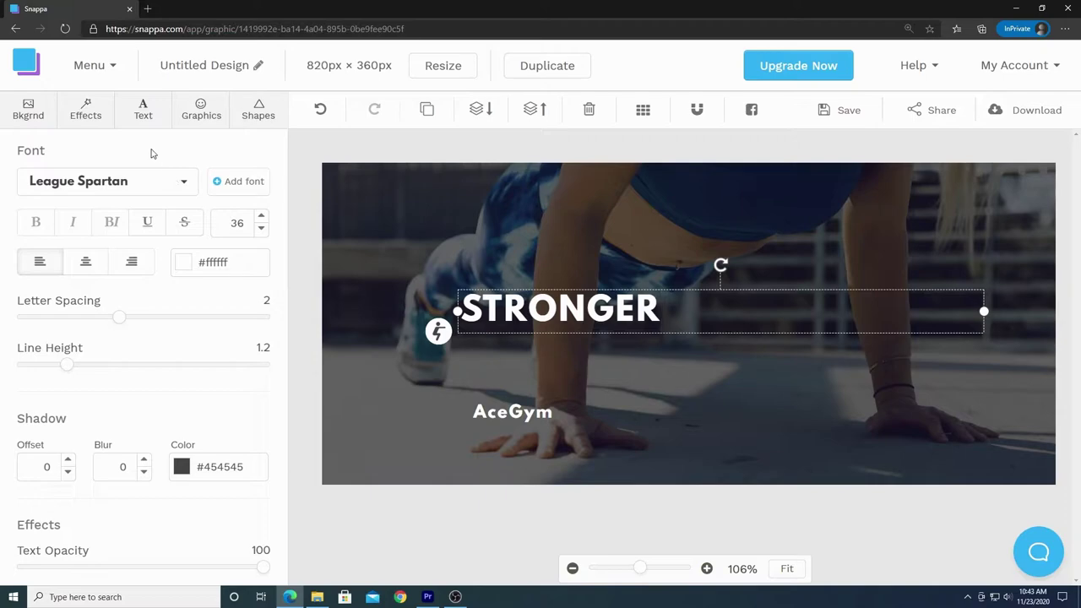
Change the font of the "STRONGER" heading to Black Ops One.
{"action": "left_click", "coordinate": [183, 185]}
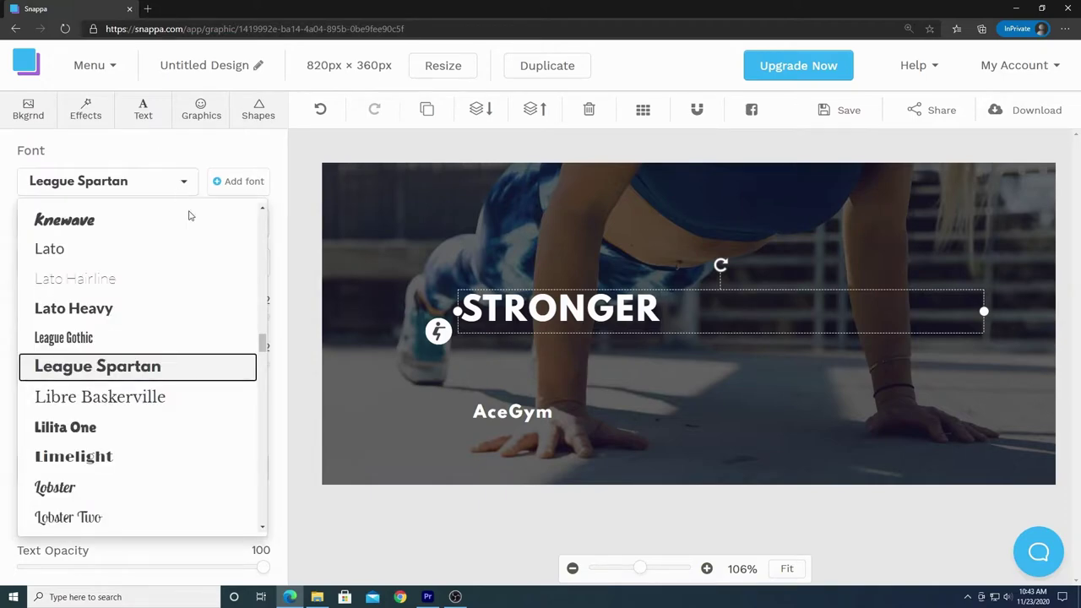
{"action": "left_click_drag", "start_coordinate": [262, 340], "coordinate": [269, 250]}
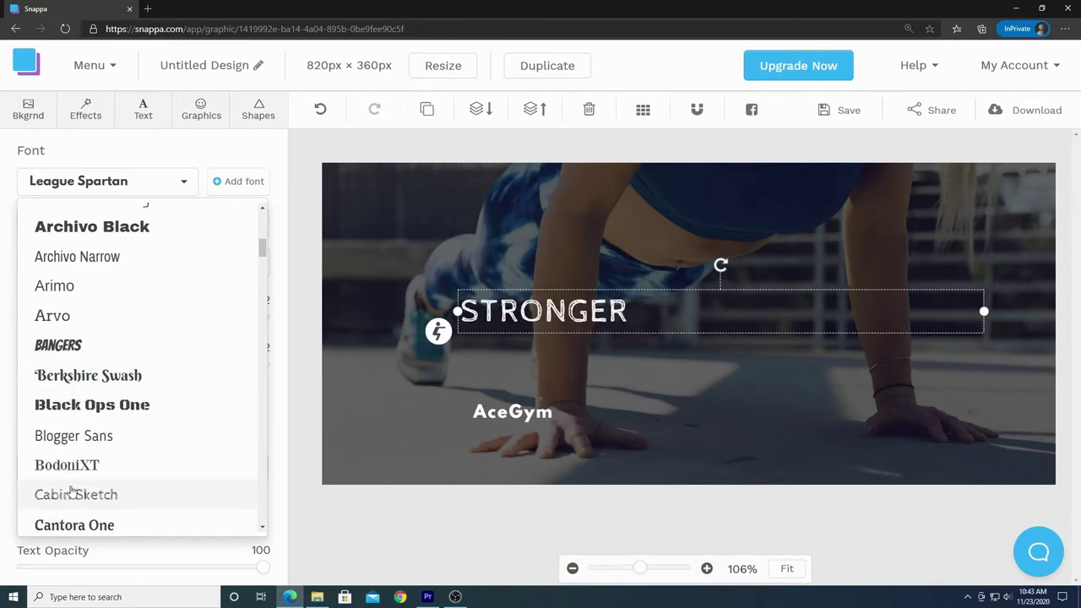
{"action": "left_click", "coordinate": [93, 407]}
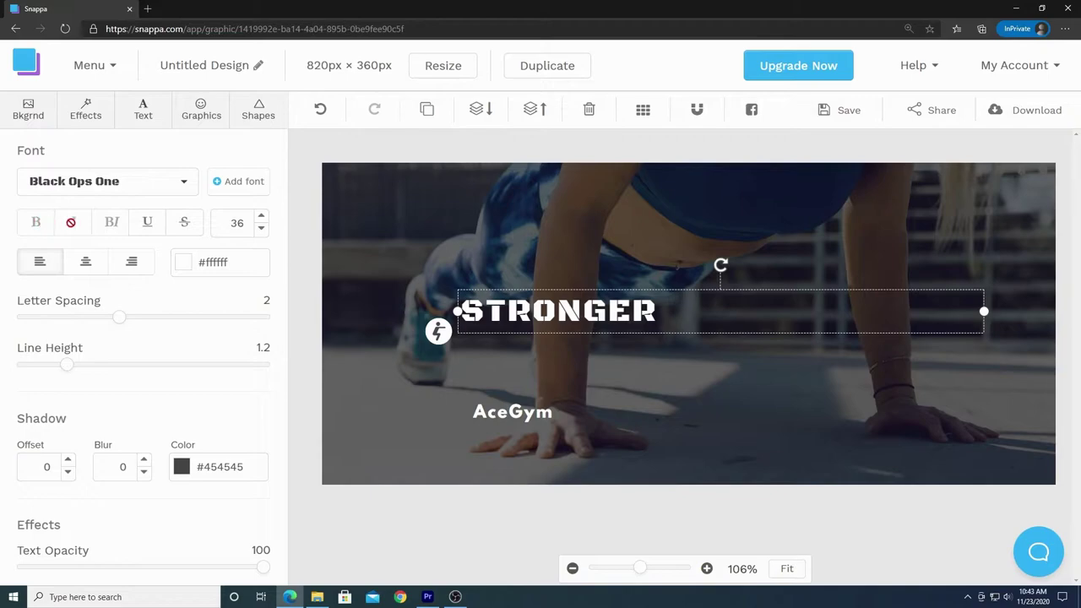
Try underline and strikethrough on the "STRONGER" heading, leaving both off.
{"action": "left_click", "coordinate": [146, 224]}
{"action": "left_click", "coordinate": [183, 224]}
{"action": "left_click", "coordinate": [147, 224]}
{"action": "left_click", "coordinate": [178, 223]}
{"action": "left_click", "coordinate": [158, 230]}
{"action": "left_click", "coordinate": [150, 226]}
Enlarge the "STRONGER" heading to font size 100.
{"action": "left_click", "coordinate": [262, 218]}
{"action": "left_click", "coordinate": [262, 218]}
{"action": "left_click", "coordinate": [262, 218]}
{"action": "left_click", "coordinate": [263, 217]}
{"action": "left_click", "coordinate": [263, 218]}
{"action": "left_click", "coordinate": [263, 218]}
{"action": "left_click", "coordinate": [263, 218]}
{"action": "left_click", "coordinate": [263, 218]}
{"action": "left_click", "coordinate": [263, 218]}
{"action": "left_click", "coordinate": [263, 218]}
{"action": "left_click", "coordinate": [262, 218]}
{"action": "left_click", "coordinate": [263, 218]}
{"action": "double_click", "coordinate": [239, 224]}
{"action": "key", "text": "BackSpace"}
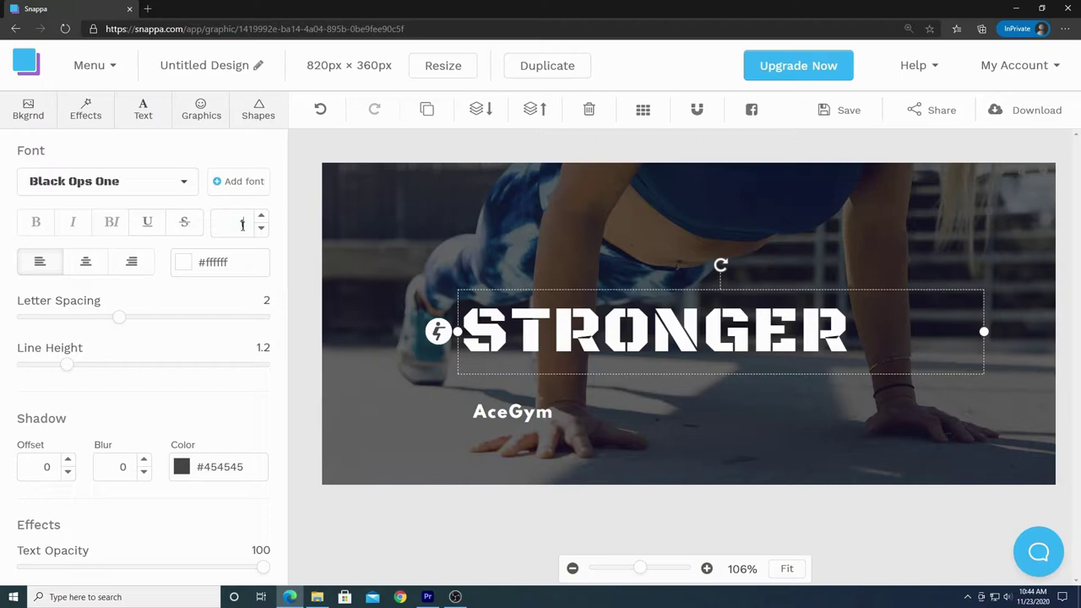
{"action": "type", "text": "100"}
{"action": "key", "text": "Return"}
Widen the "STRONGER" text box to the left and rearrange the texts so "AceGym" sits above the heading.
{"action": "left_click_drag", "start_coordinate": [453, 410], "coordinate": [405, 413]}
{"action": "left_click_drag", "start_coordinate": [726, 408], "coordinate": [716, 269]}
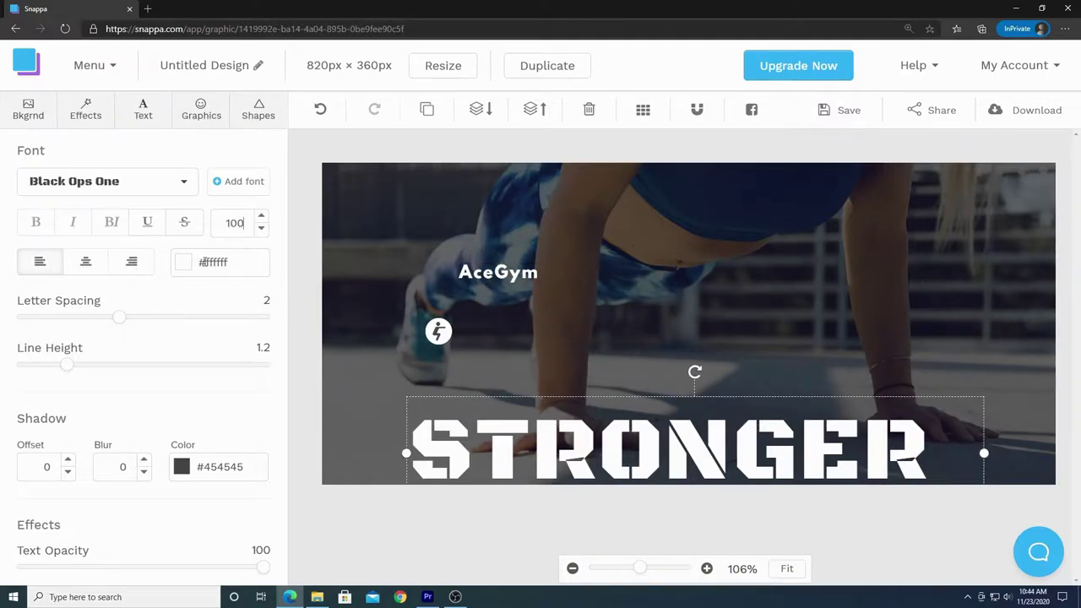
{"action": "left_click_drag", "start_coordinate": [582, 437], "coordinate": [589, 354]}
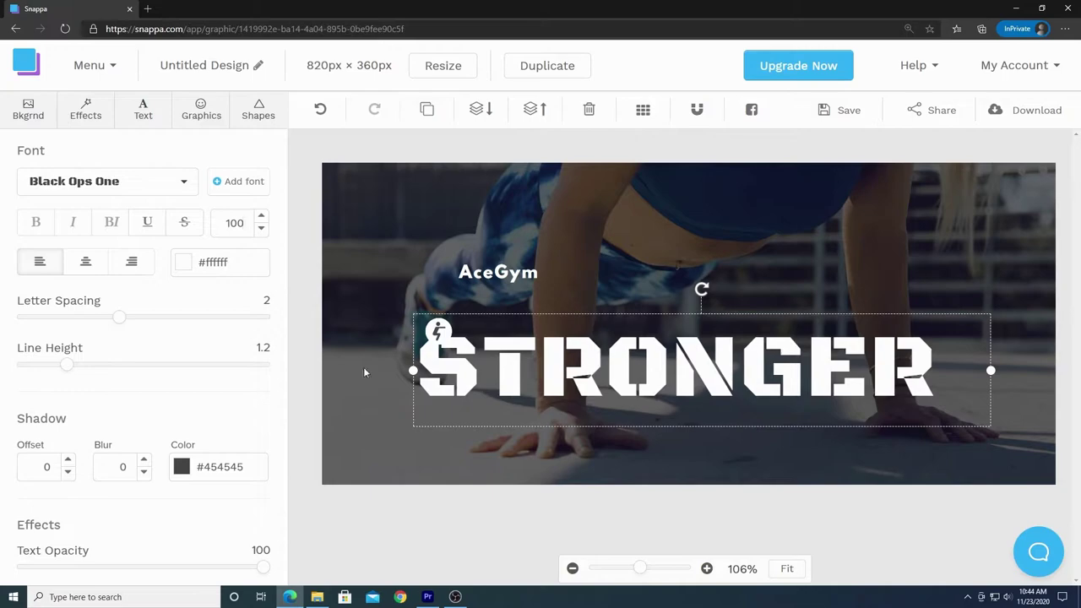
Try custom colors on the "STRONGER" heading and return it to white #ffffff.
{"action": "left_click", "coordinate": [184, 265]}
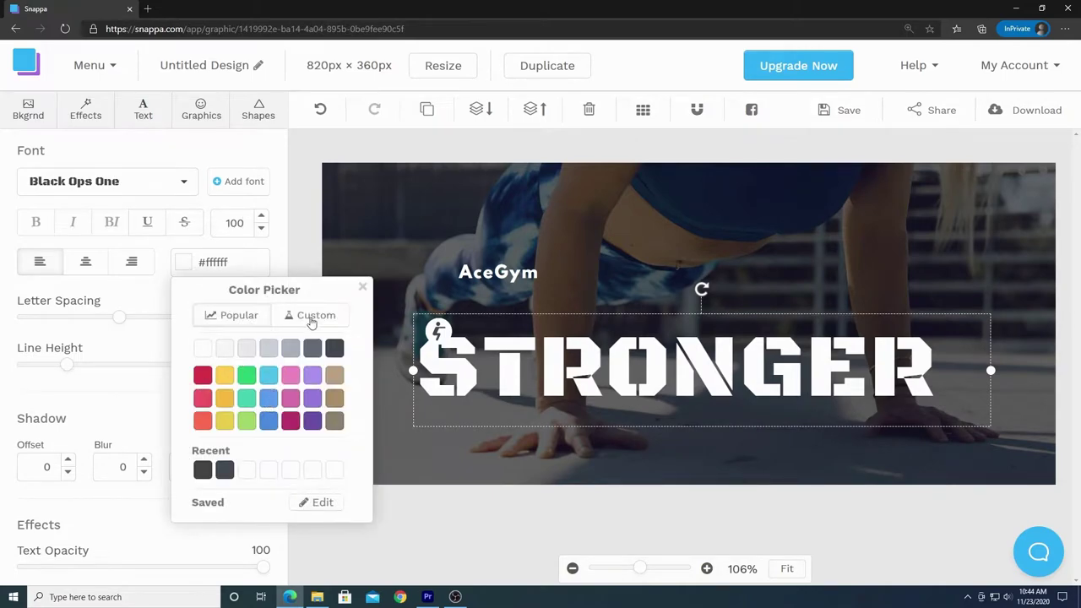
{"action": "left_click", "coordinate": [315, 316]}
{"action": "left_click_drag", "start_coordinate": [197, 339], "coordinate": [296, 394]}
{"action": "left_click", "coordinate": [196, 340]}
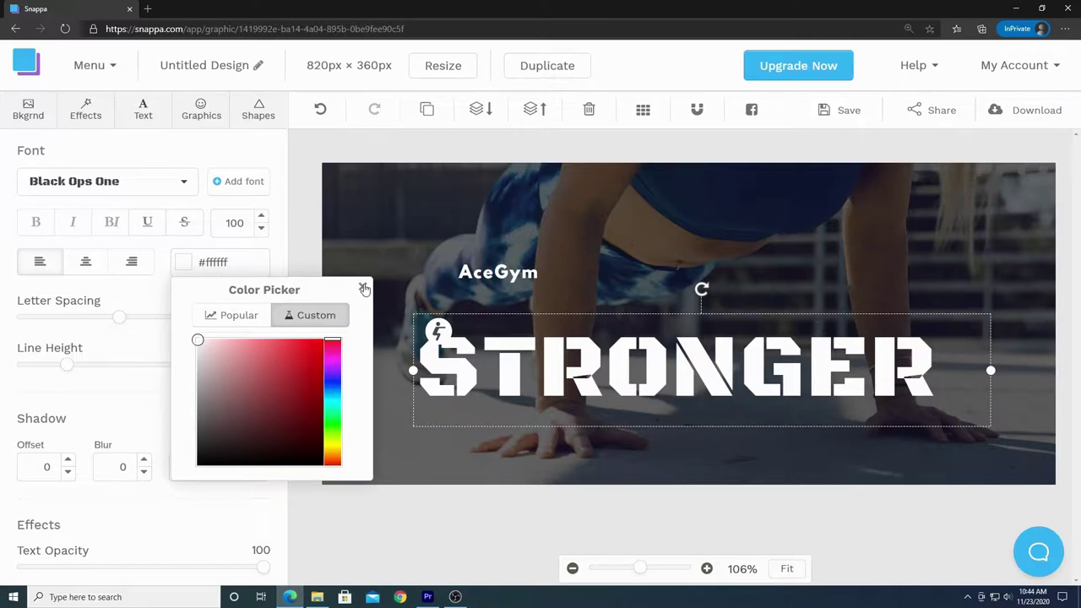
{"action": "left_click", "coordinate": [363, 289]}
Nudge the "STRONGER" heading slightly down and try its letter spacing and line height, returning them to 2 and 1.2.
{"action": "left_click_drag", "start_coordinate": [625, 380], "coordinate": [619, 388]}
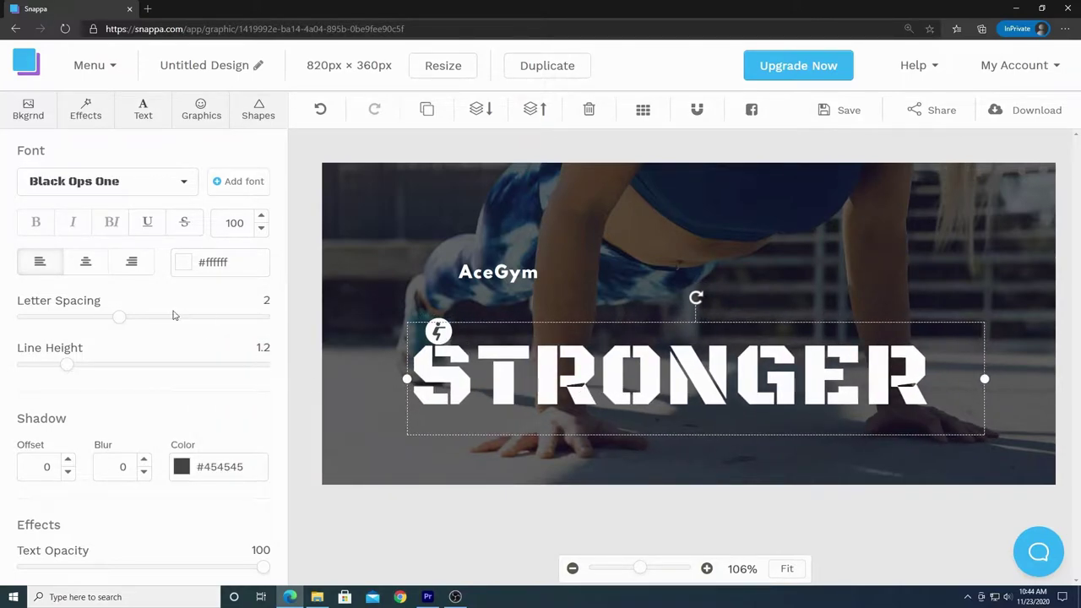
{"action": "mouse_move", "coordinate": [120, 318]}
{"action": "left_mouse_down"}
{"action": "mouse_move", "coordinate": [203, 319]}
{"action": "mouse_move", "coordinate": [72, 319]}
{"action": "mouse_move", "coordinate": [120, 318]}
{"action": "left_mouse_up"}
{"action": "mouse_move", "coordinate": [72, 367]}
{"action": "left_mouse_down"}
{"action": "mouse_move", "coordinate": [141, 365]}
{"action": "mouse_move", "coordinate": [53, 364]}
{"action": "mouse_move", "coordinate": [83, 366]}
{"action": "mouse_move", "coordinate": [66, 364]}
{"action": "left_mouse_up"}
{"action": "left_click_drag", "start_coordinate": [20, 416], "coordinate": [67, 418]}
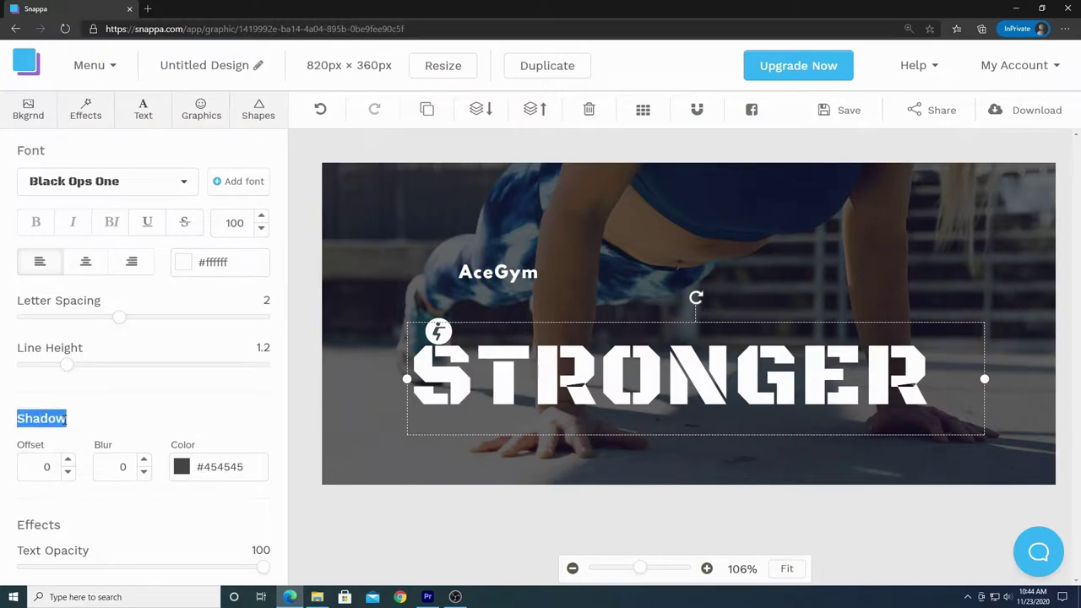
{"action": "left_click", "coordinate": [131, 418]}
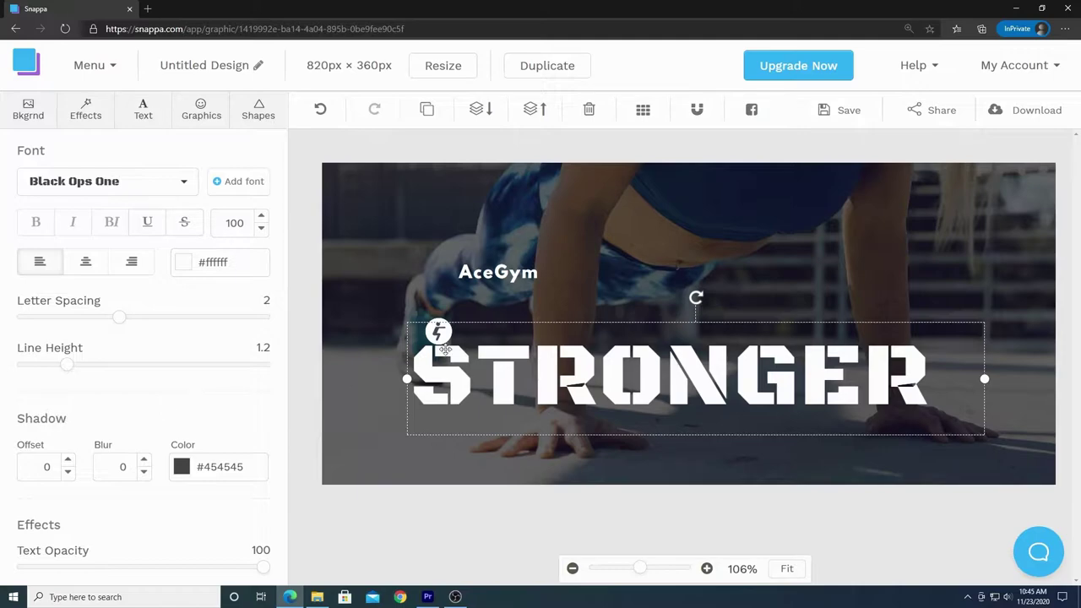
Delete the "AceGym" text and both parts of the round logo, the figure icon and the white circle.
{"action": "left_click", "coordinate": [501, 272]}
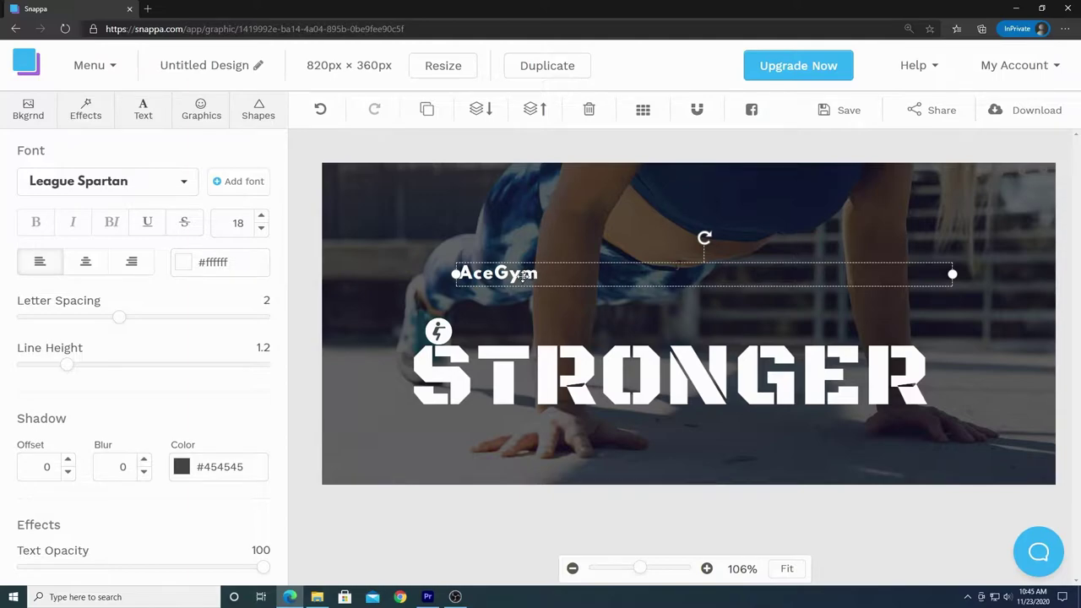
{"action": "key", "text": "Delete"}
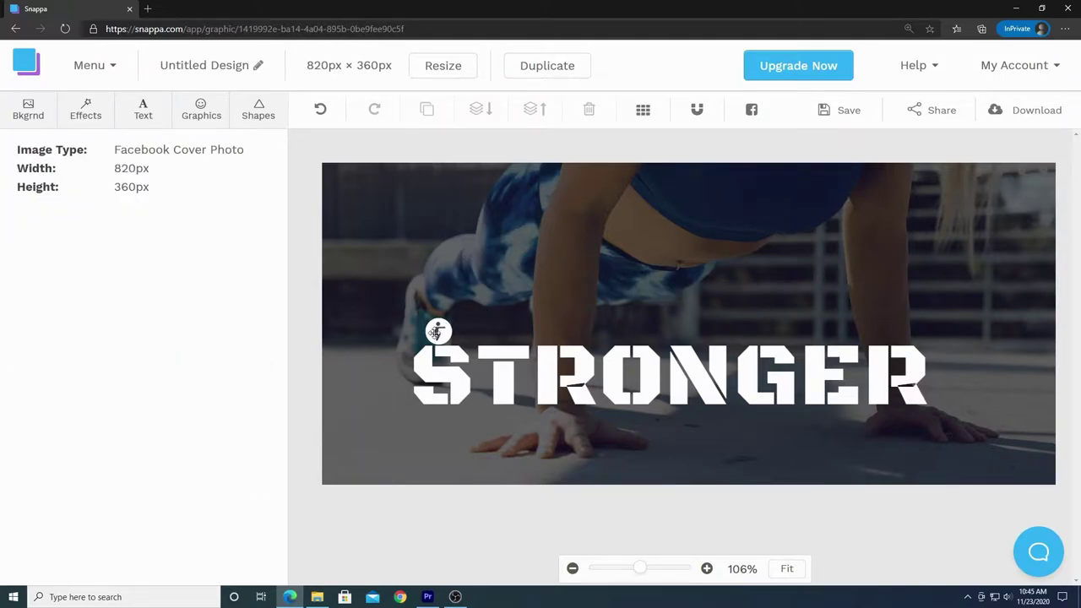
{"action": "left_click", "coordinate": [438, 331]}
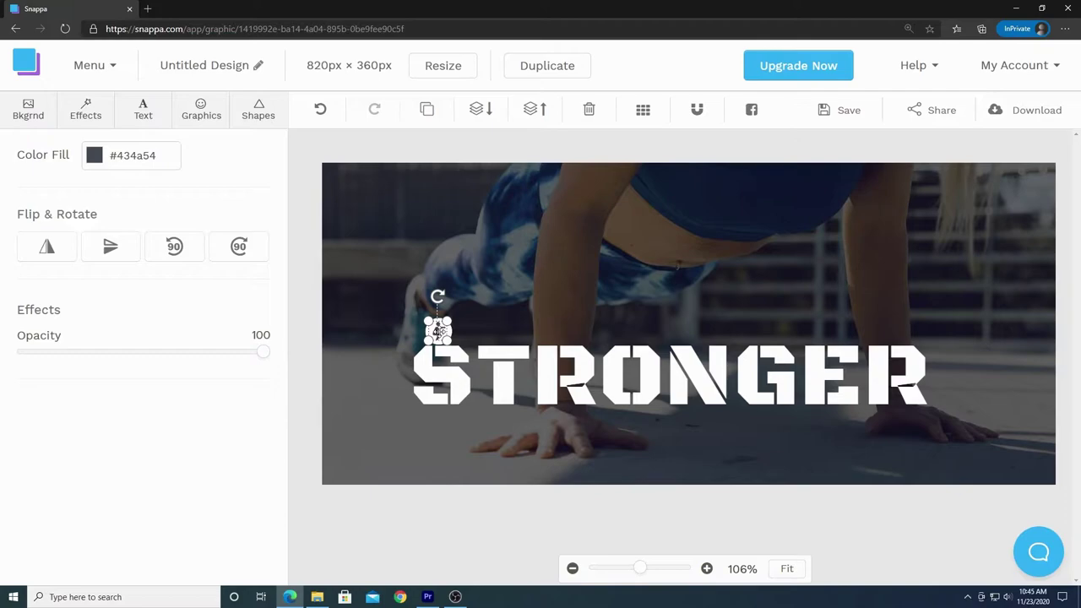
{"action": "left_click", "coordinate": [589, 110]}
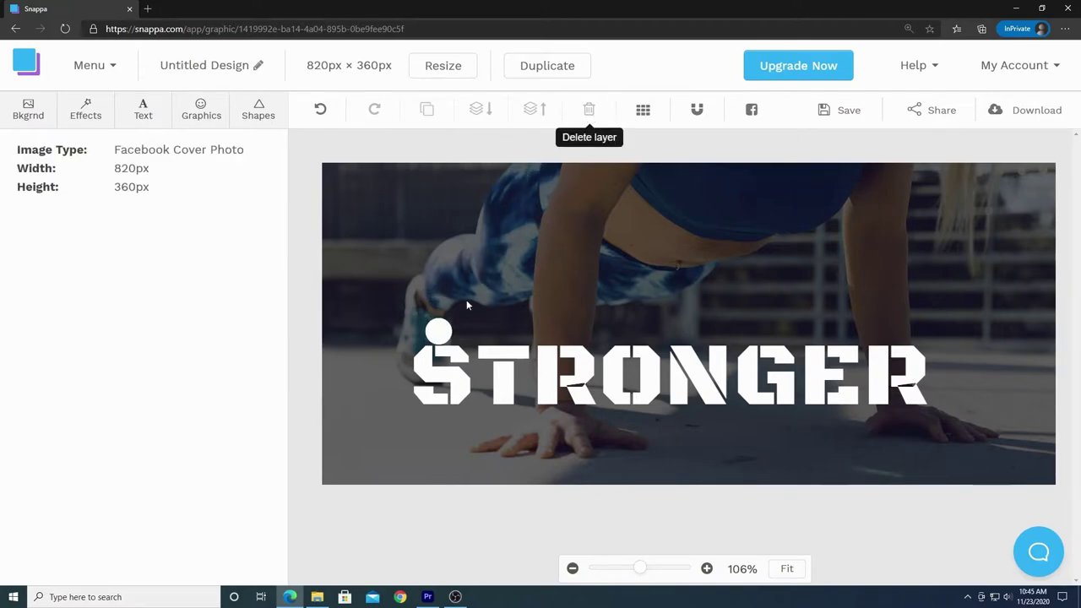
{"action": "left_click", "coordinate": [440, 329]}
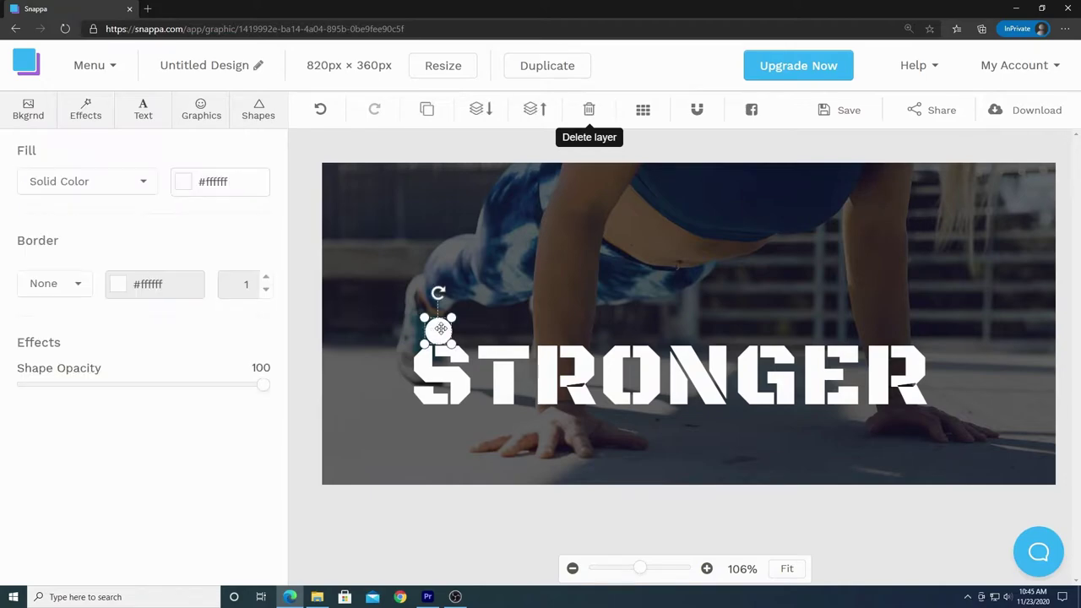
{"action": "left_click", "coordinate": [589, 111]}
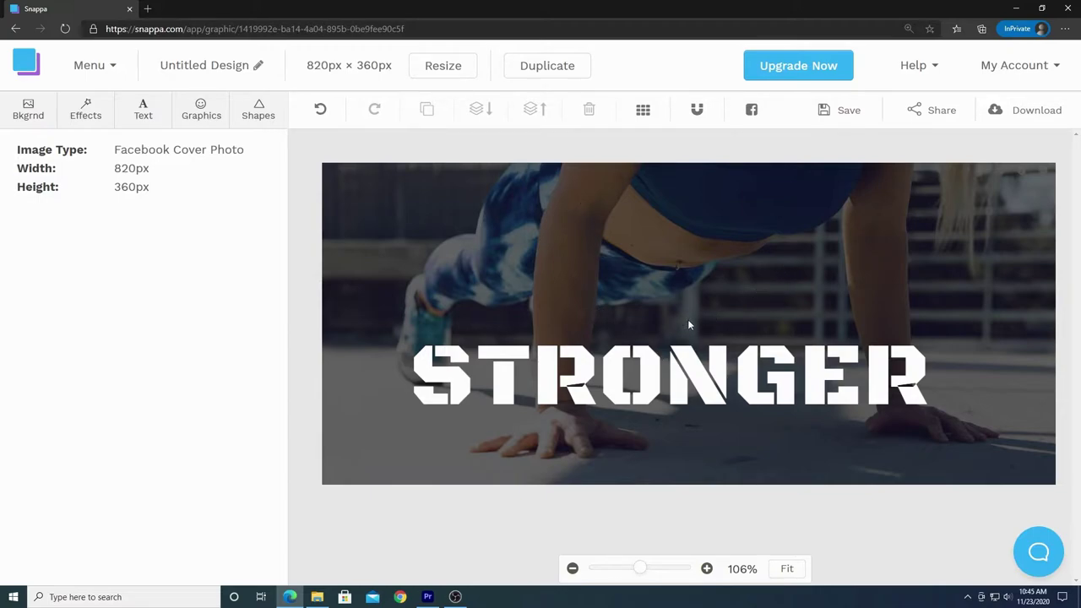
Remove the background photo and set the background color to light gray #f5f7fa.
{"action": "left_click", "coordinate": [42, 117]}
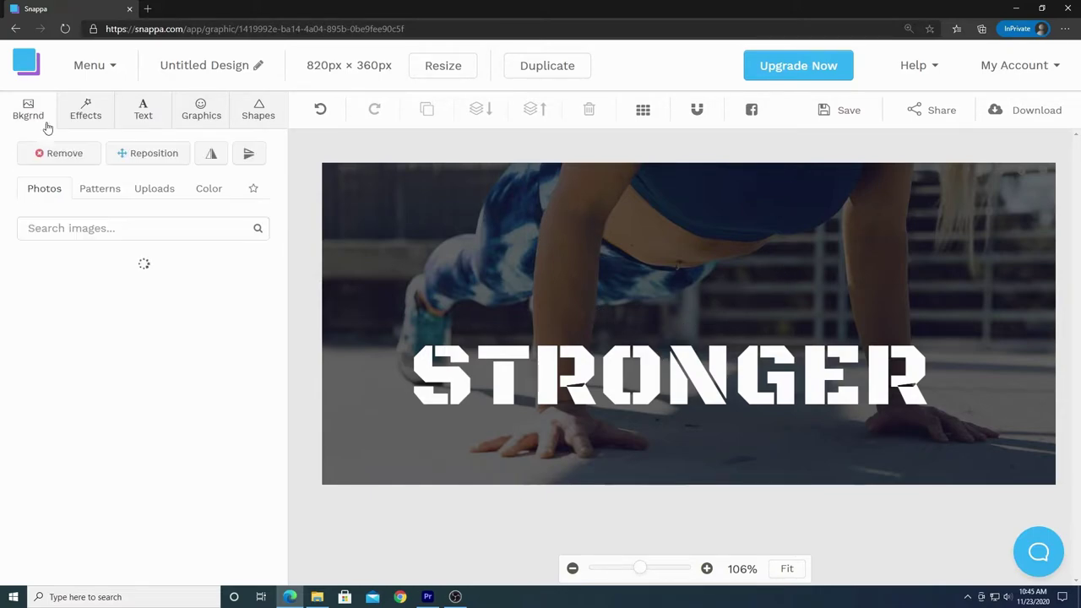
{"action": "left_click", "coordinate": [81, 153]}
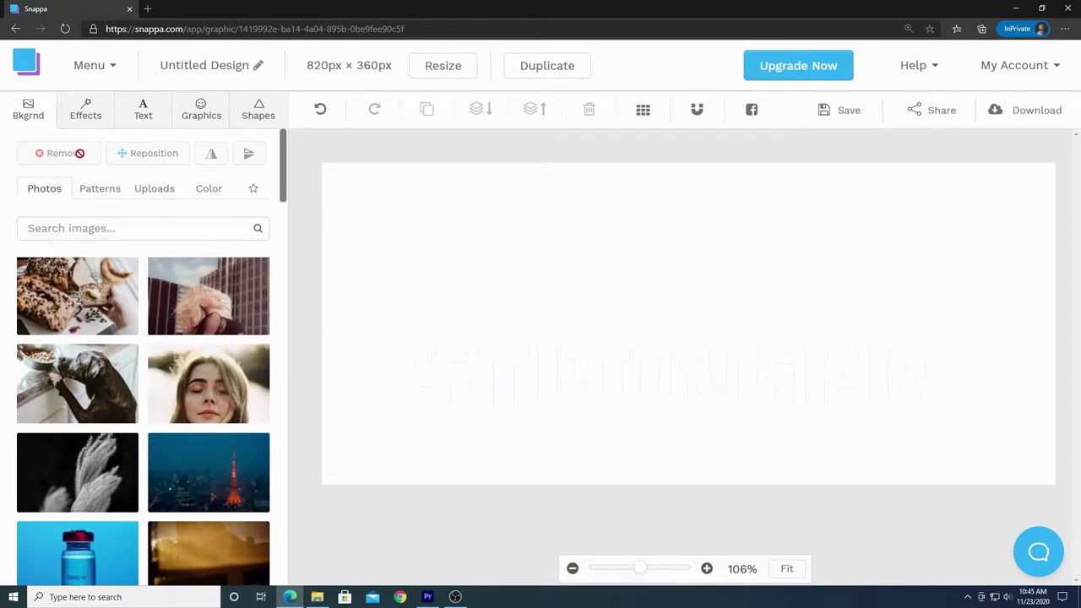
{"action": "left_click", "coordinate": [206, 189]}
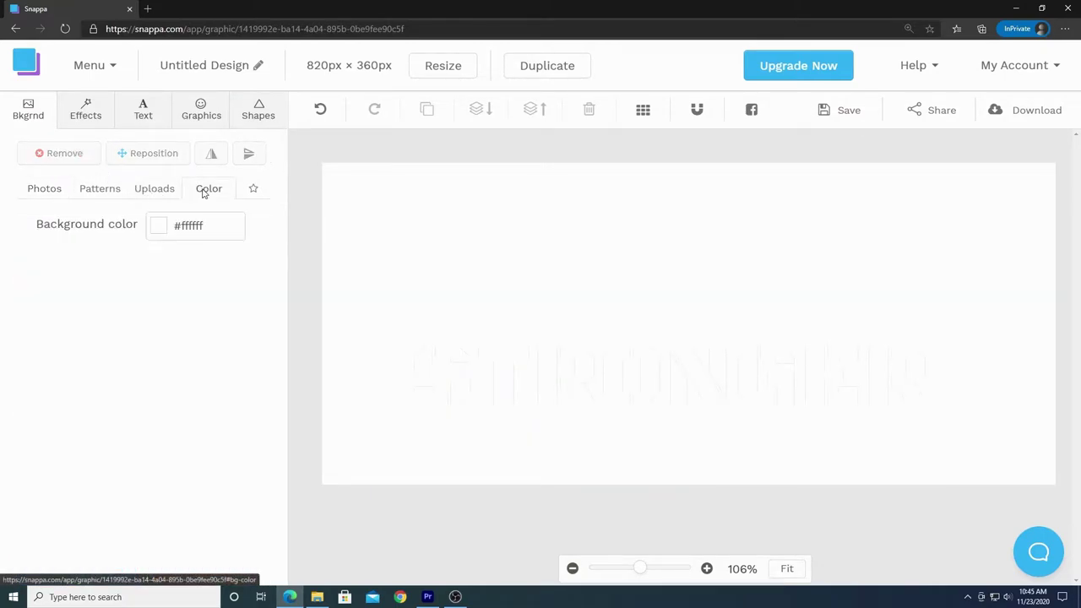
{"action": "left_click", "coordinate": [162, 230]}
{"action": "left_click", "coordinate": [194, 278]}
{"action": "left_click", "coordinate": [201, 312]}
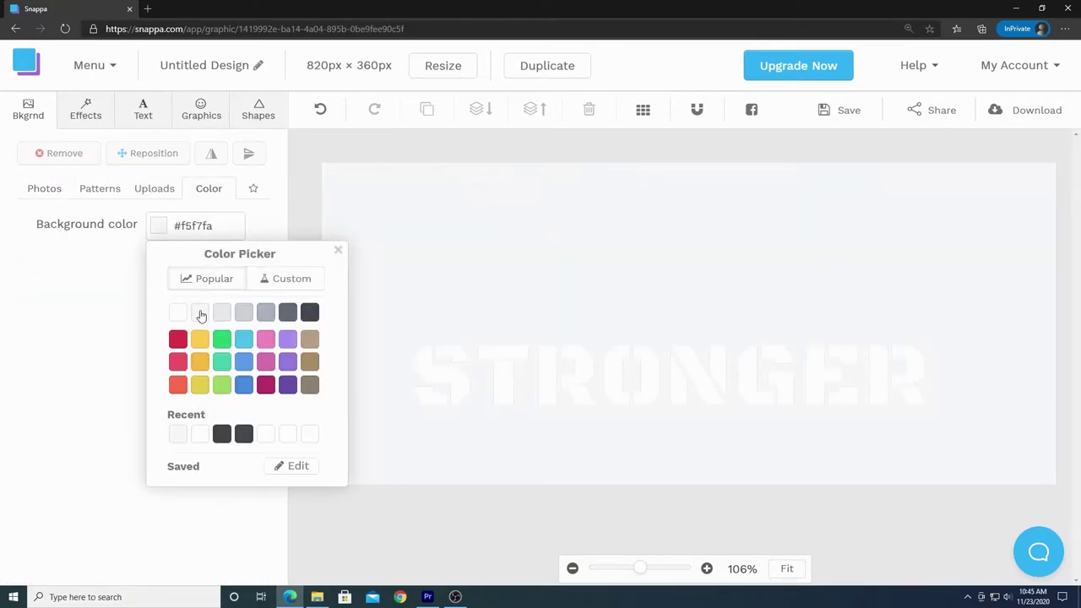
{"action": "left_click", "coordinate": [338, 252]}
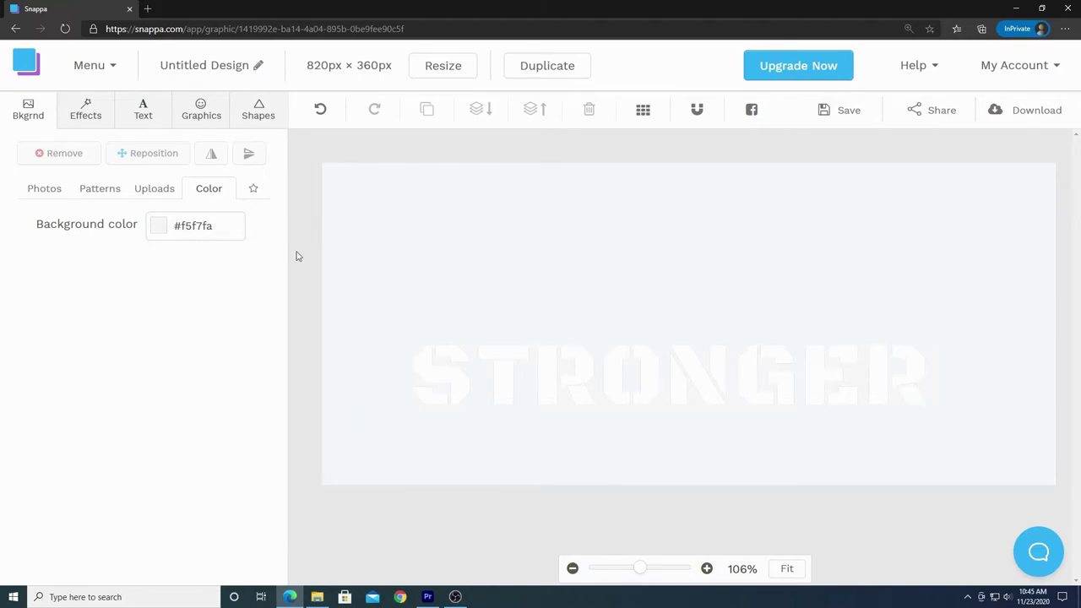
Move the "STRONGER" heading up toward the middle of the cover photo and show the Facebook safe zone overlay.
{"action": "left_click", "coordinate": [544, 380]}
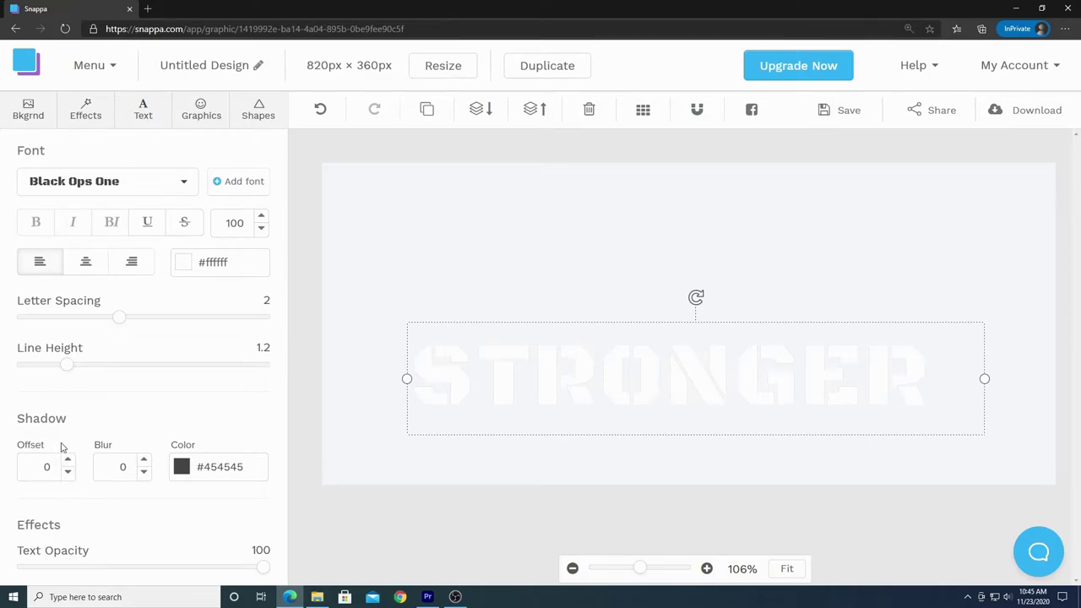
{"action": "left_click_drag", "start_coordinate": [726, 372], "coordinate": [729, 341]}
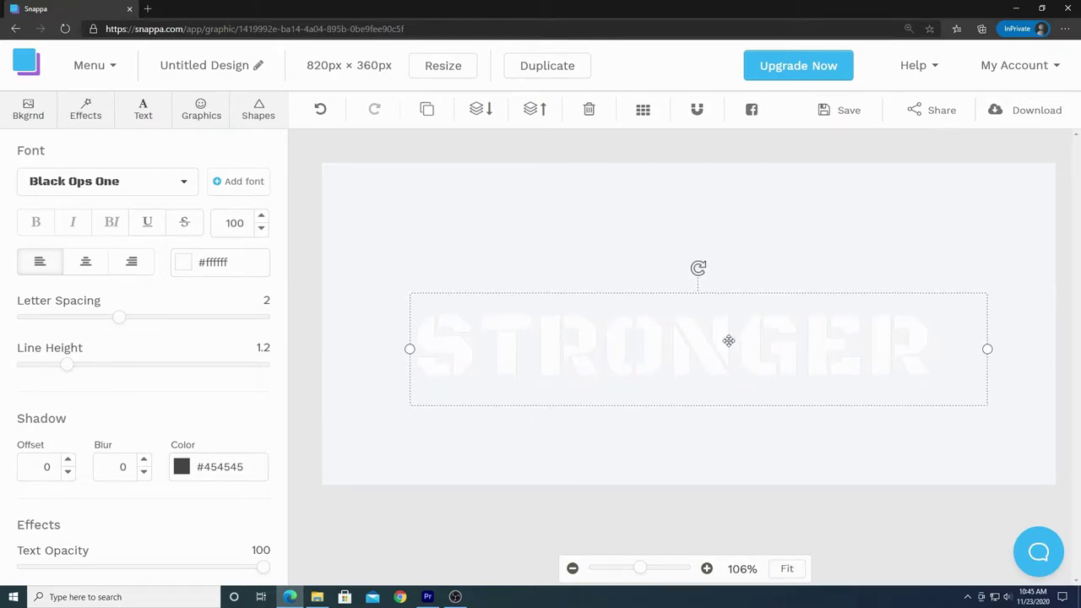
{"action": "left_click", "coordinate": [752, 113]}
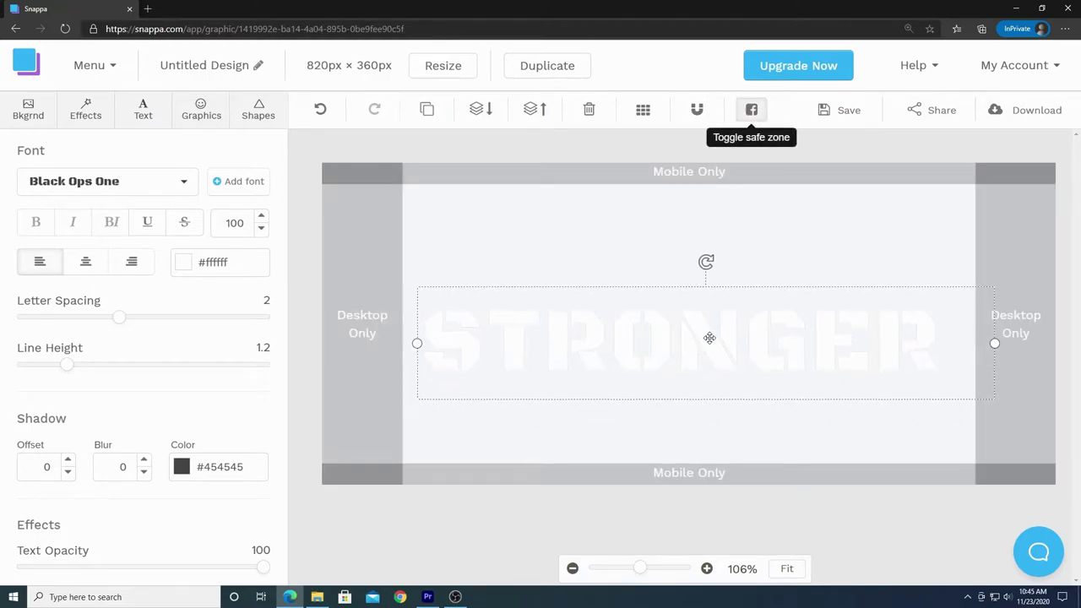
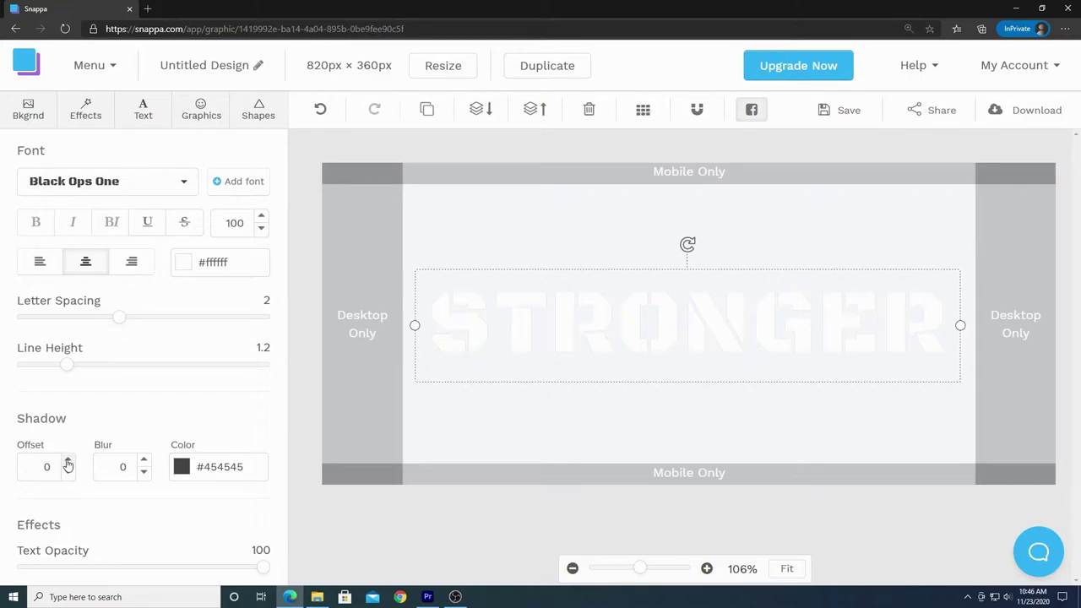
Try several shadow offsets on the "STRONGER" heading and set the offset to 2.
{"action": "left_click", "coordinate": [68, 462]}
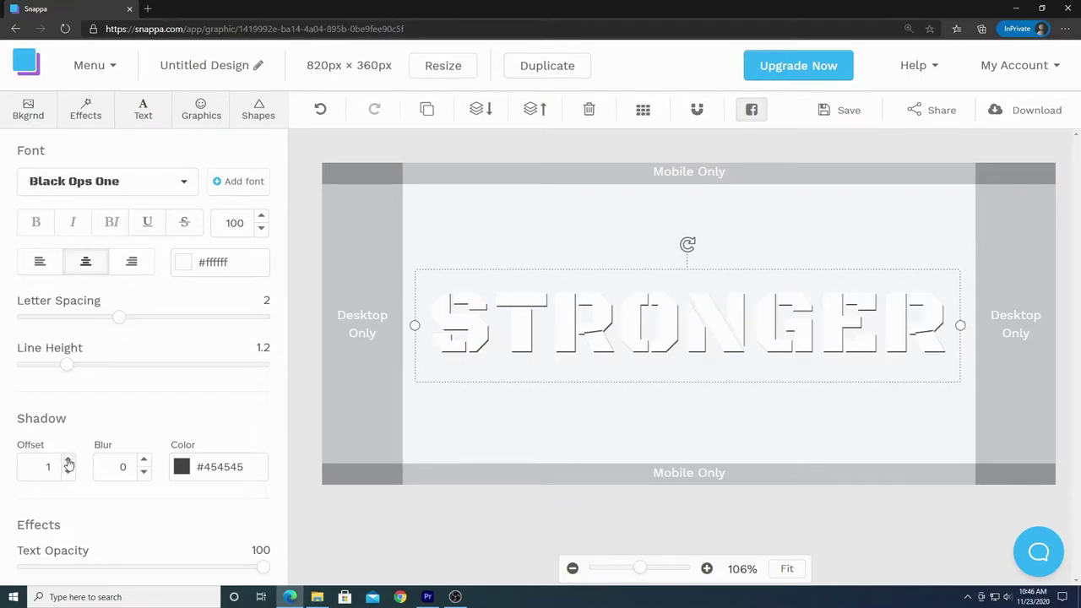
{"action": "left_click_drag", "start_coordinate": [68, 463], "coordinate": [69, 478]}
{"action": "left_click_drag", "start_coordinate": [70, 461], "coordinate": [71, 463]}
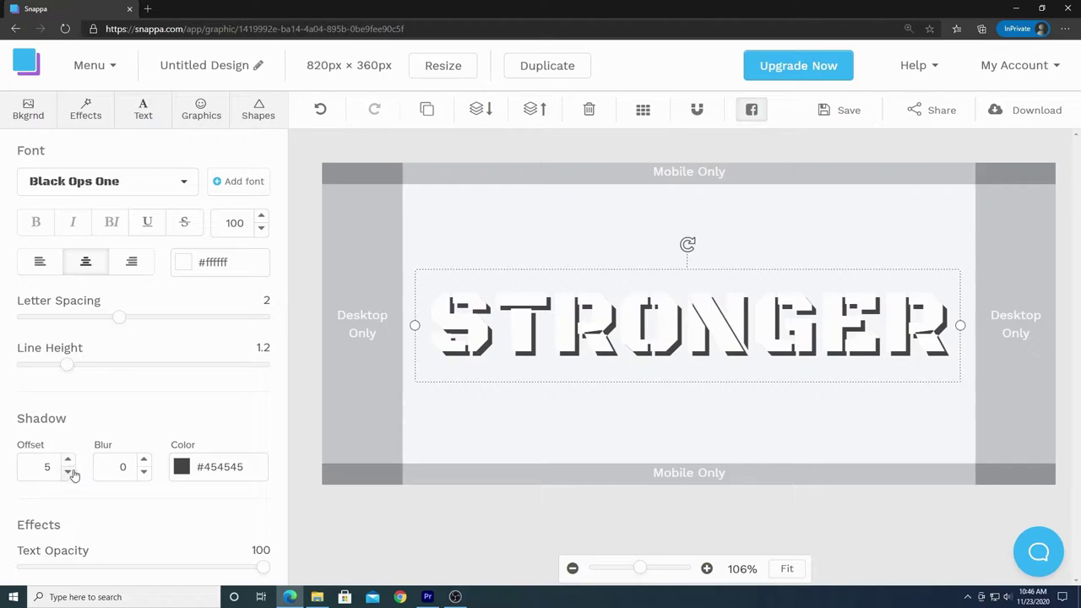
{"action": "left_click", "coordinate": [69, 473]}
{"action": "left_click", "coordinate": [70, 474]}
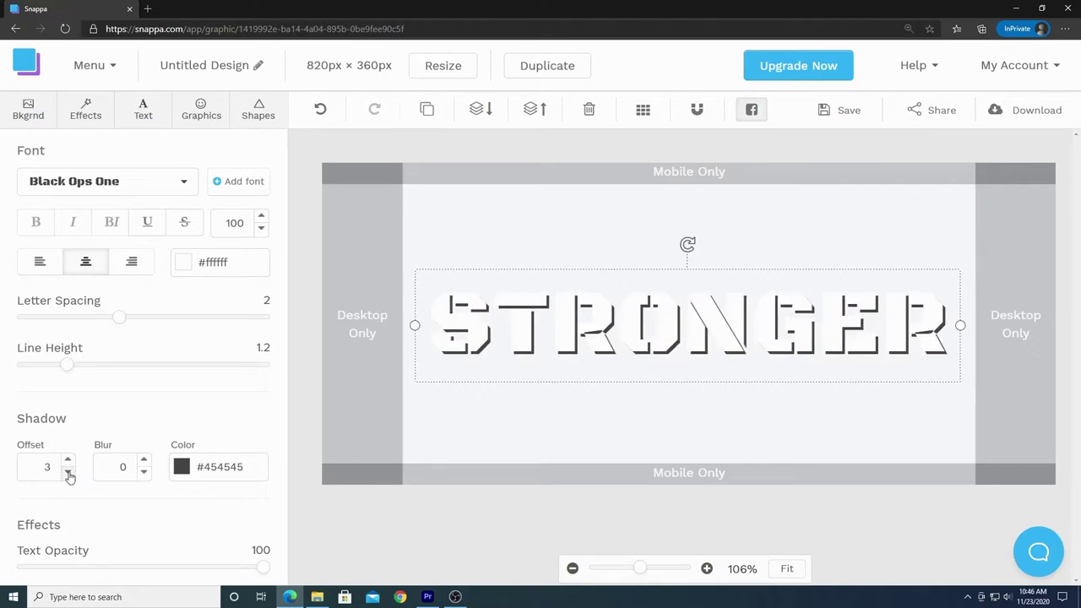
{"action": "left_click", "coordinate": [69, 461]}
{"action": "left_click", "coordinate": [69, 473]}
{"action": "left_click", "coordinate": [70, 461]}
{"action": "left_click", "coordinate": [69, 473]}
{"action": "left_click", "coordinate": [71, 475]}
{"action": "left_click", "coordinate": [71, 476]}
{"action": "left_click", "coordinate": [71, 461]}
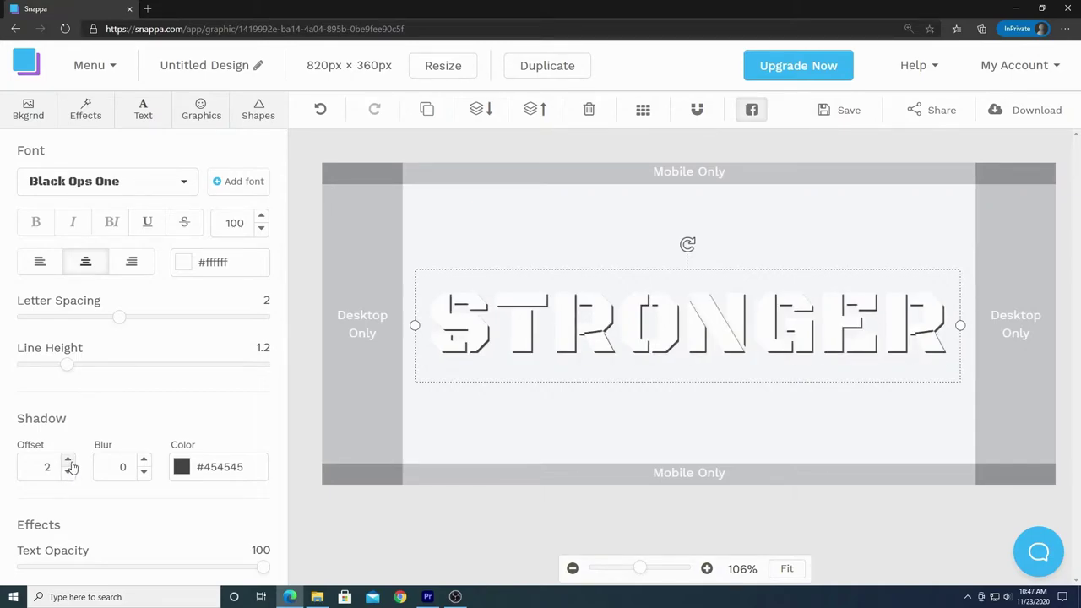
Try larger shadow offsets on the "STRONGER" heading and set the offset to 3.
{"action": "left_click", "coordinate": [69, 462]}
{"action": "left_click", "coordinate": [69, 461]}
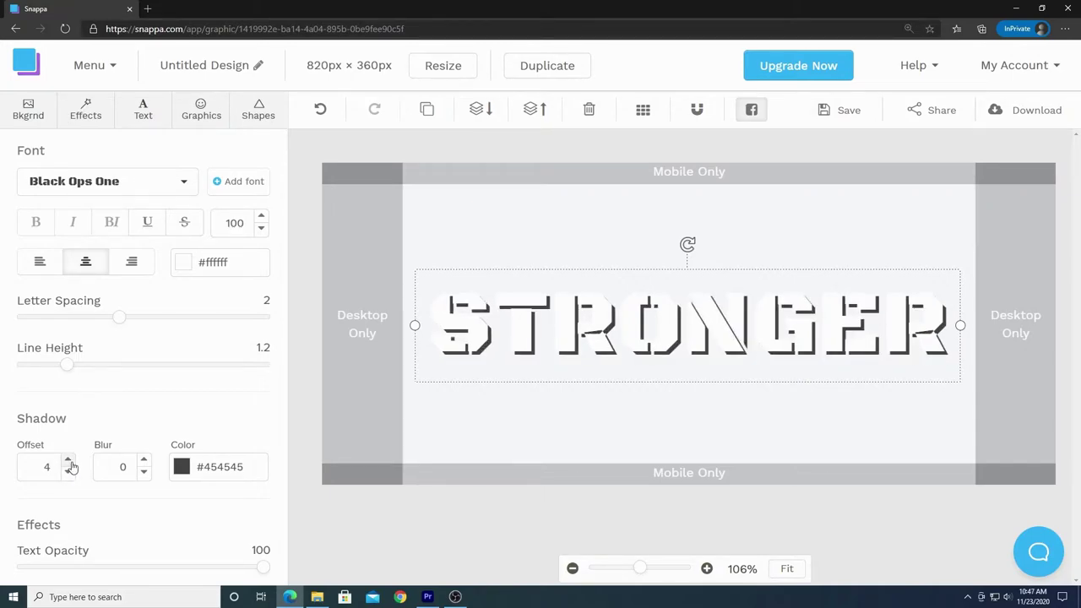
{"action": "left_click", "coordinate": [71, 471]}
{"action": "left_click", "coordinate": [71, 461]}
{"action": "left_click", "coordinate": [68, 471]}
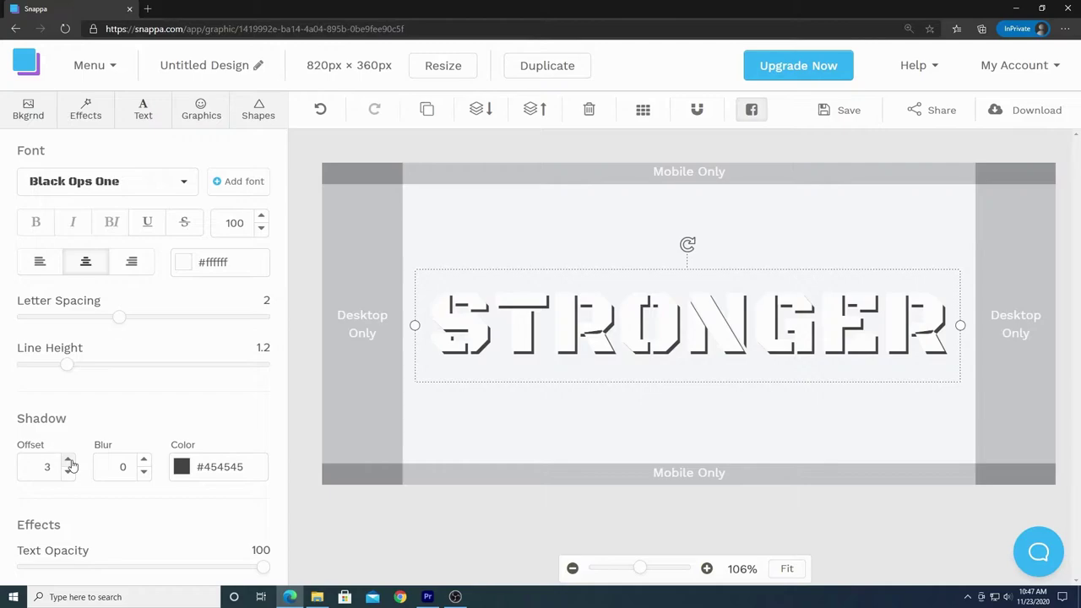
Set the "STRONGER" heading's shadow blur to 3, hide the Facebook safe zone overlay and deselect the heading.
{"action": "left_click", "coordinate": [144, 462]}
{"action": "left_click", "coordinate": [145, 463]}
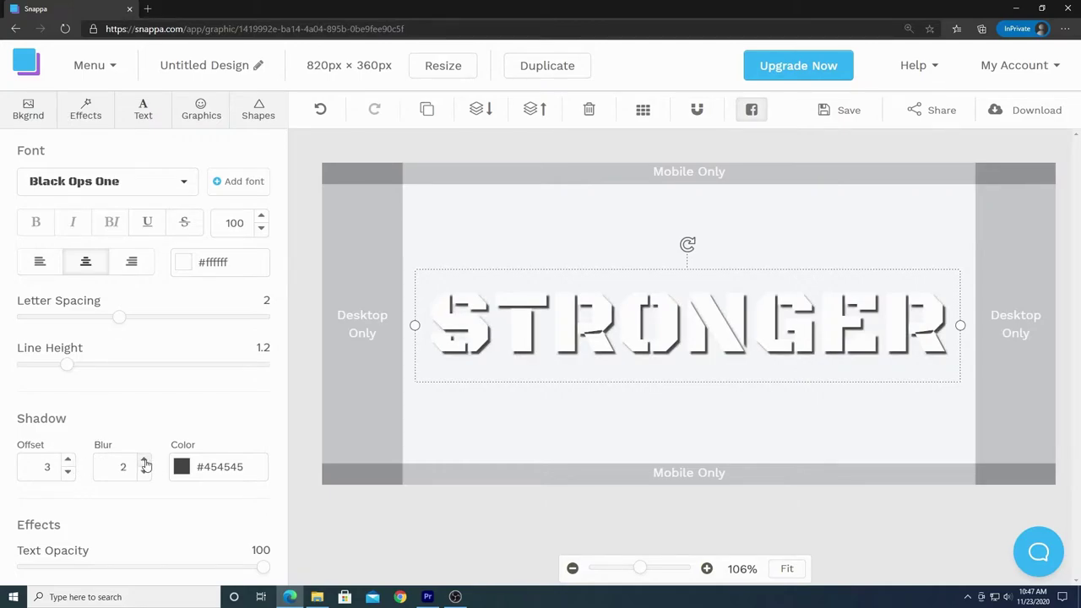
{"action": "left_click", "coordinate": [144, 462]}
{"action": "left_click", "coordinate": [145, 462]}
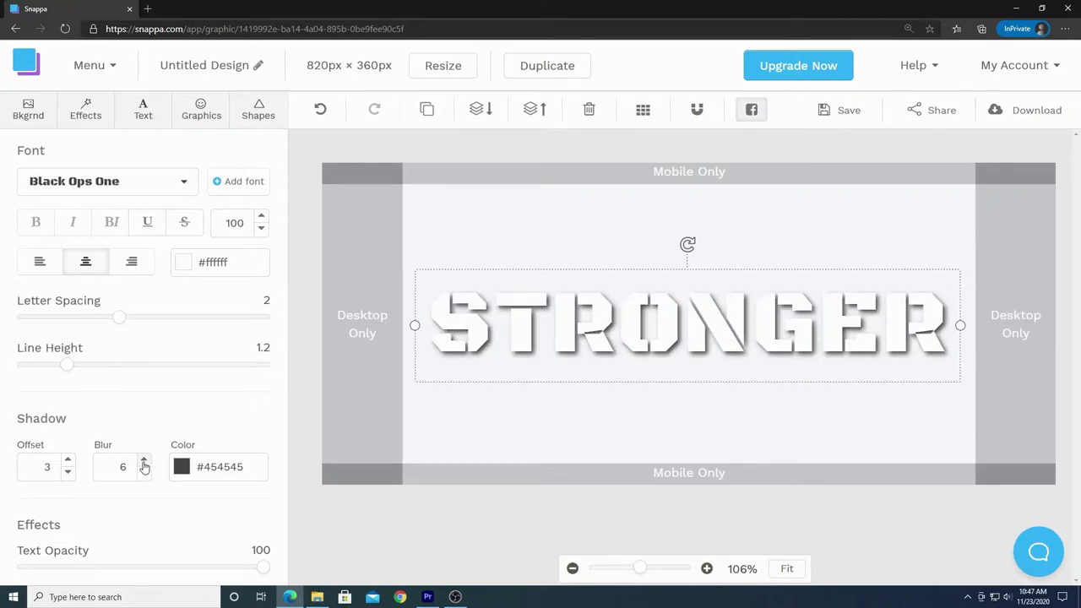
{"action": "left_click", "coordinate": [143, 475]}
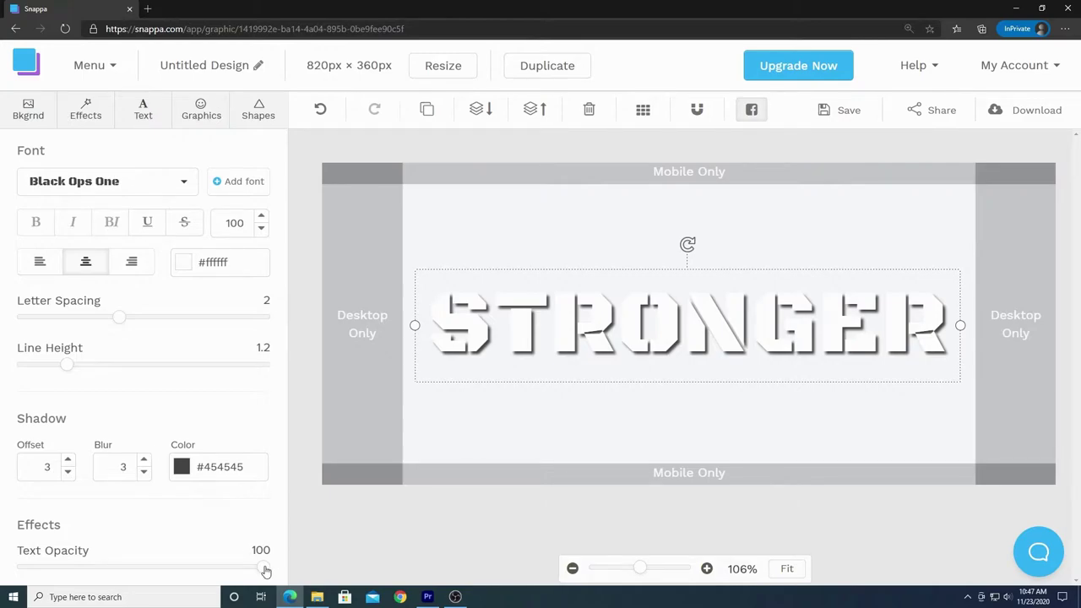
{"action": "mouse_move", "coordinate": [264, 567]}
{"action": "left_mouse_down"}
{"action": "mouse_move", "coordinate": [17, 569]}
{"action": "mouse_move", "coordinate": [277, 569]}
{"action": "left_mouse_up"}
{"action": "left_click", "coordinate": [751, 111]}
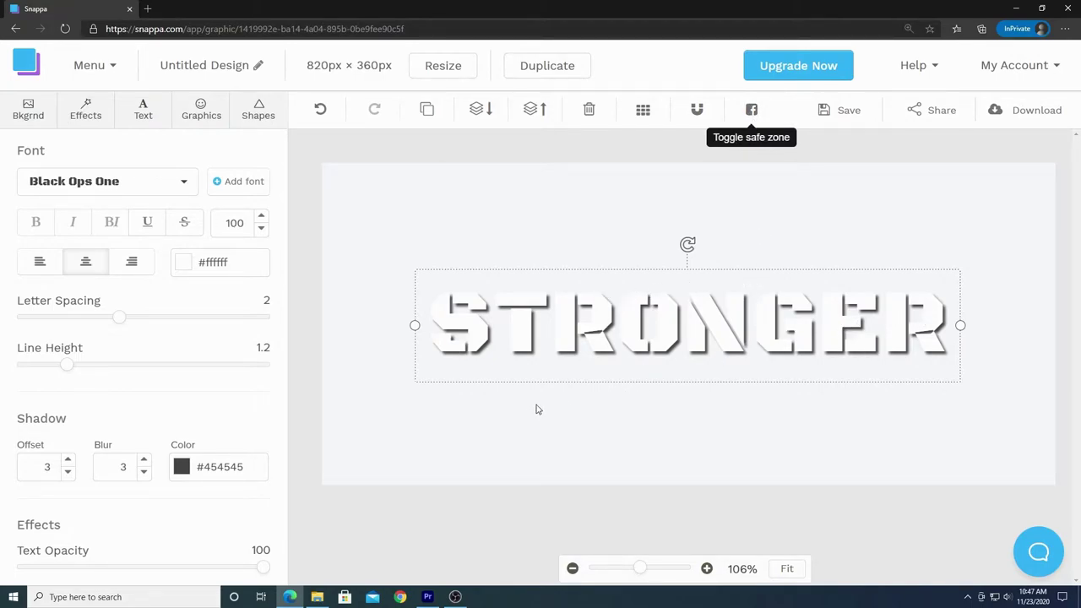
{"action": "left_click", "coordinate": [696, 435]}
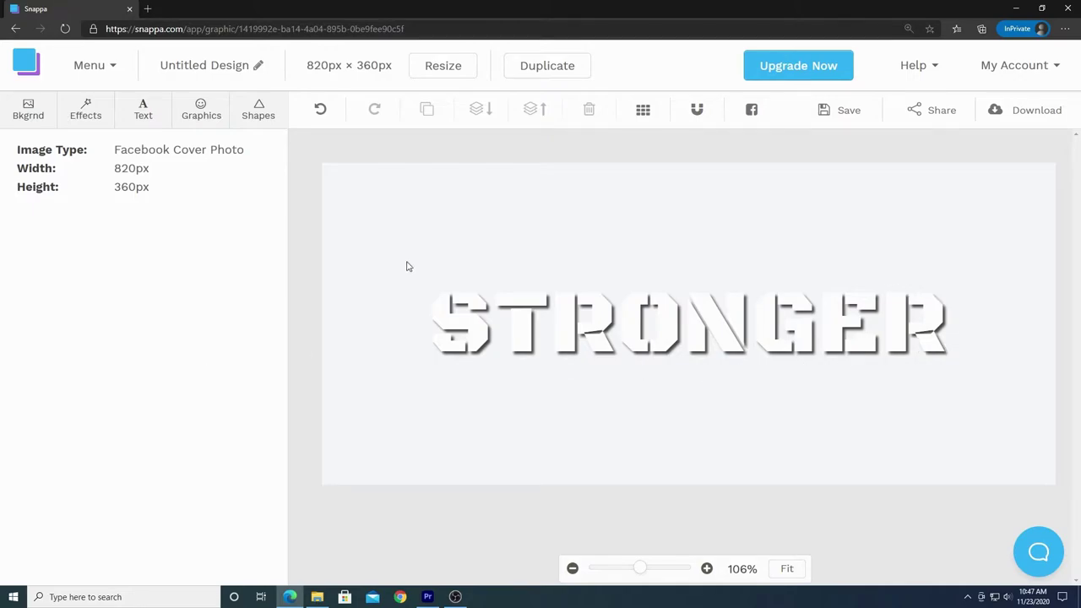
Search the background photos for "fitness".
{"action": "left_click", "coordinate": [34, 117]}
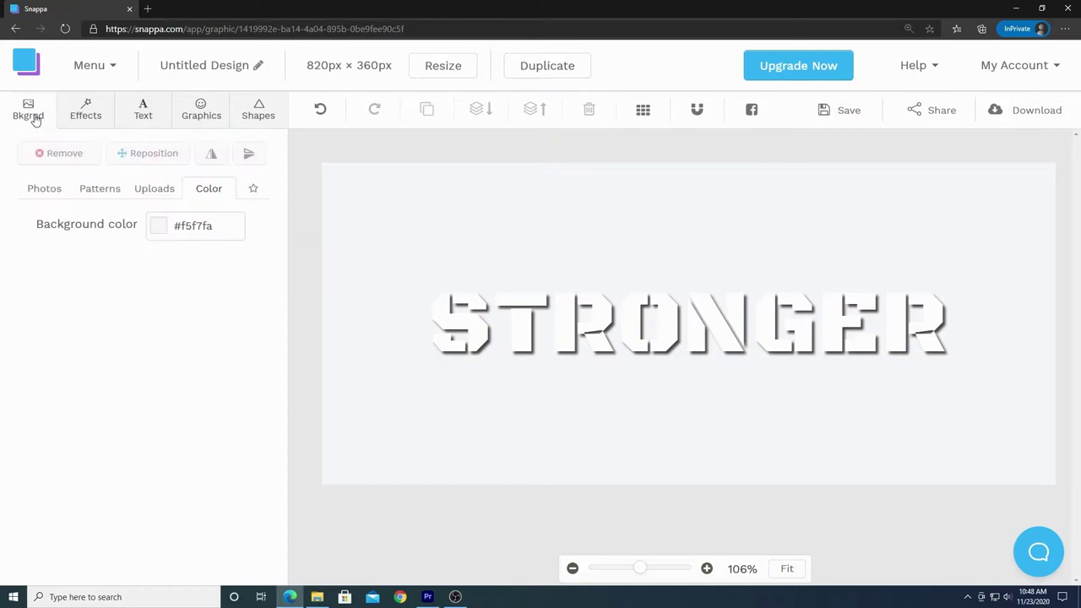
{"action": "left_click", "coordinate": [43, 191]}
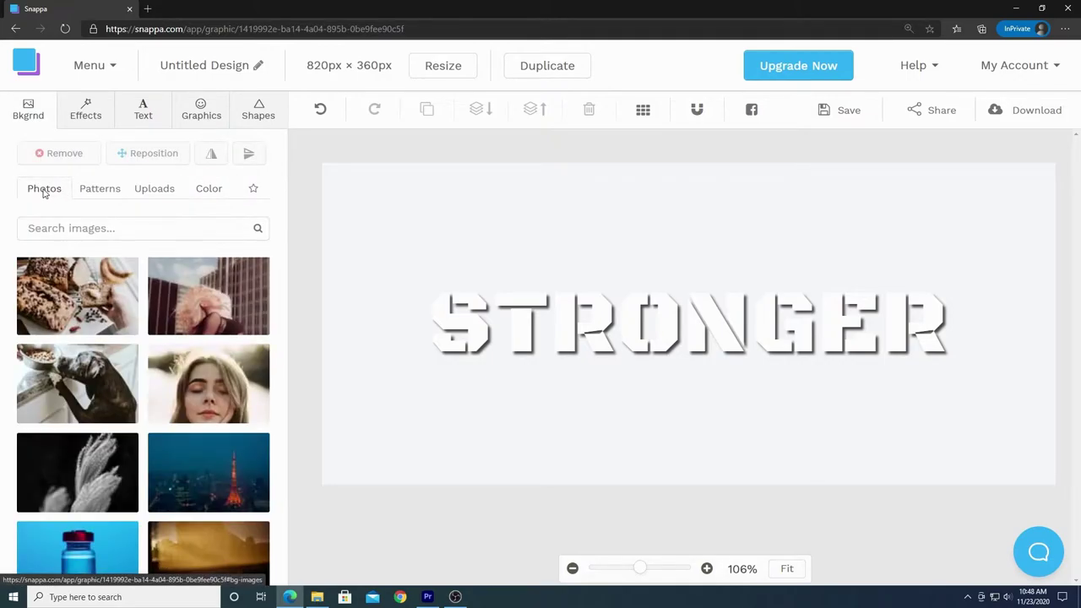
{"action": "left_click", "coordinate": [83, 228]}
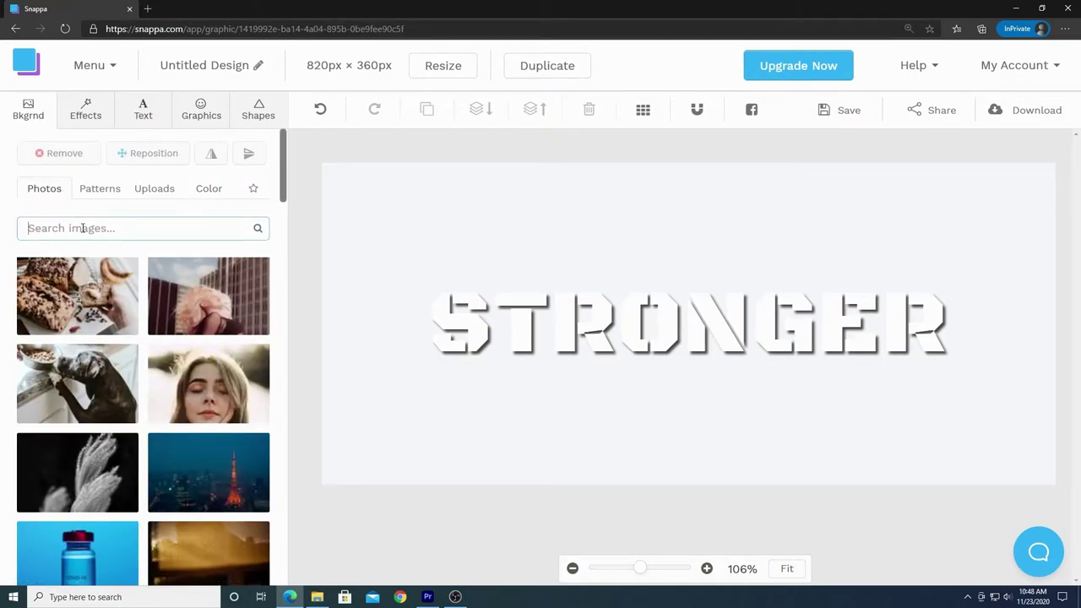
{"action": "type", "text": "fitness"}
{"action": "key", "text": "Return"}
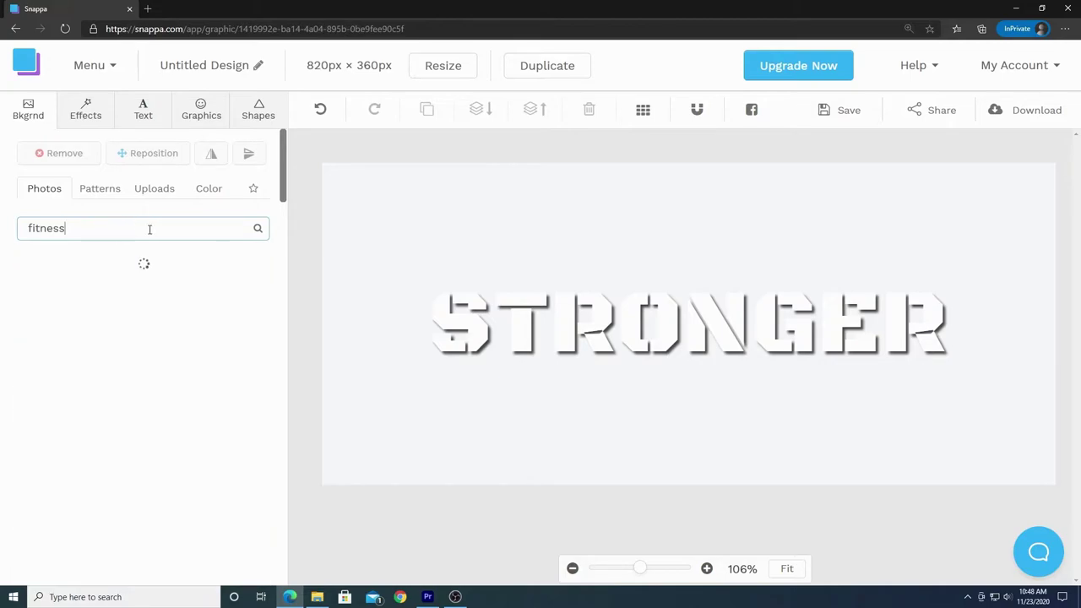
{"action": "left_click", "coordinate": [259, 229]}
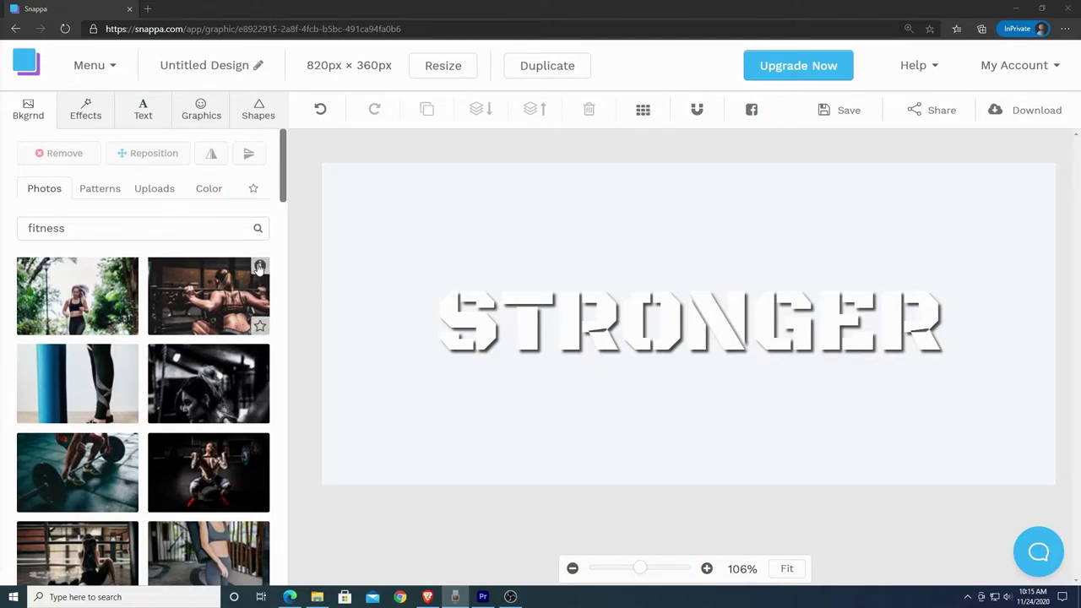
Set the black-and-white photo of a woman lifting a barbell as the background and show the Facebook safe zone overlay.
{"action": "mouse_move", "coordinate": [261, 267]}
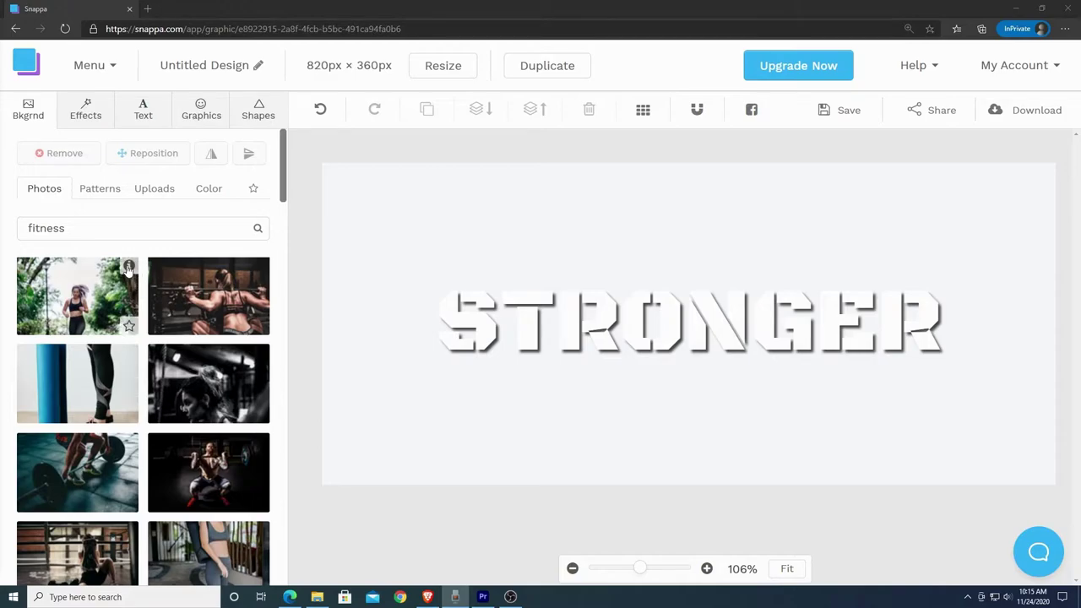
{"action": "mouse_move", "coordinate": [129, 268]}
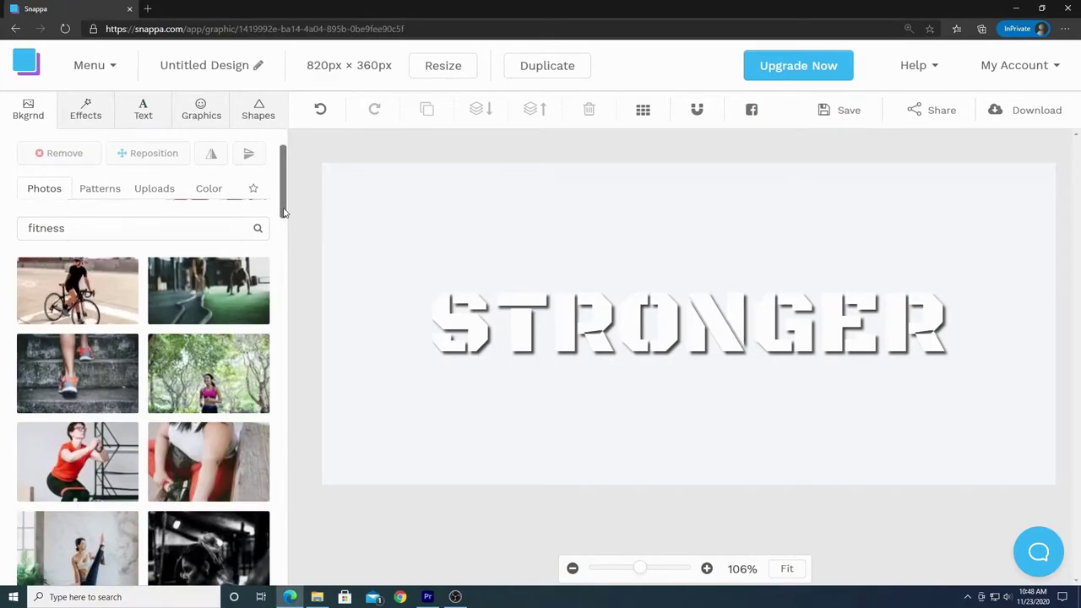
{"action": "left_click_drag", "start_coordinate": [285, 211], "coordinate": [271, 550]}
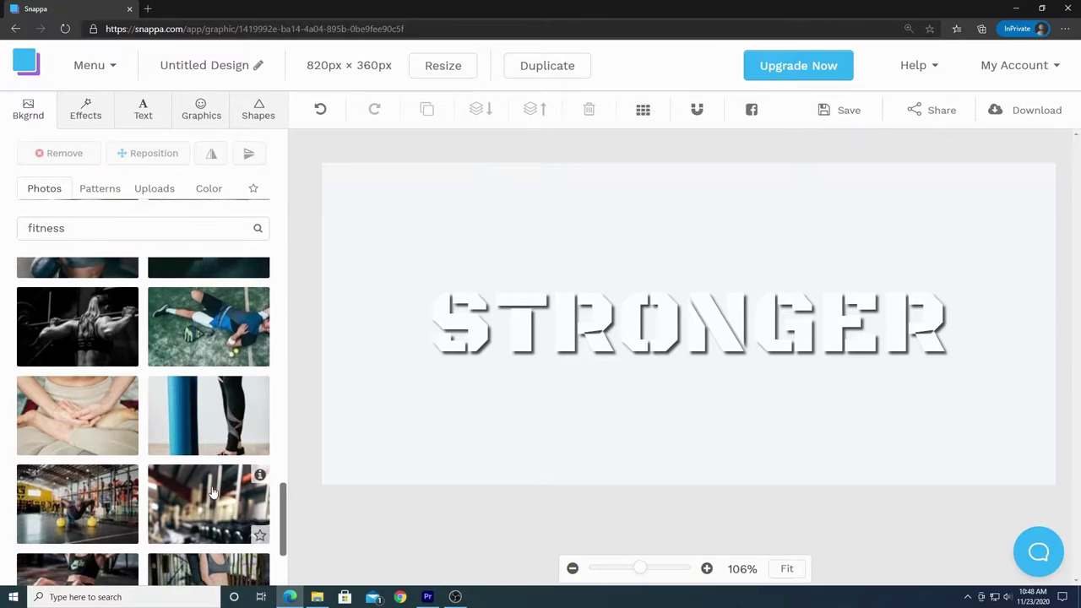
{"action": "left_click", "coordinate": [84, 336]}
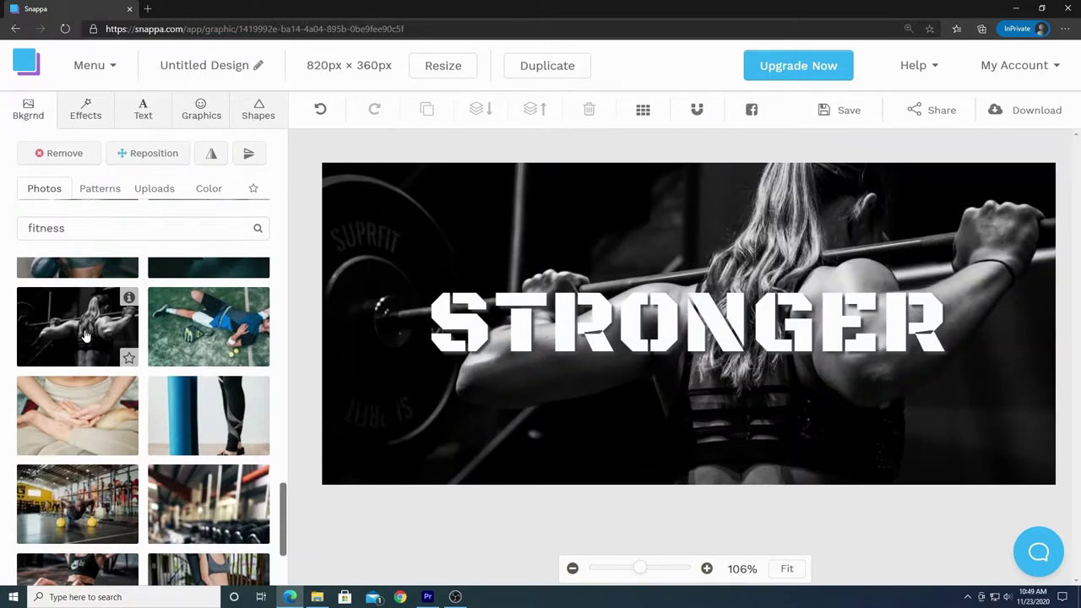
{"action": "left_click", "coordinate": [751, 111]}
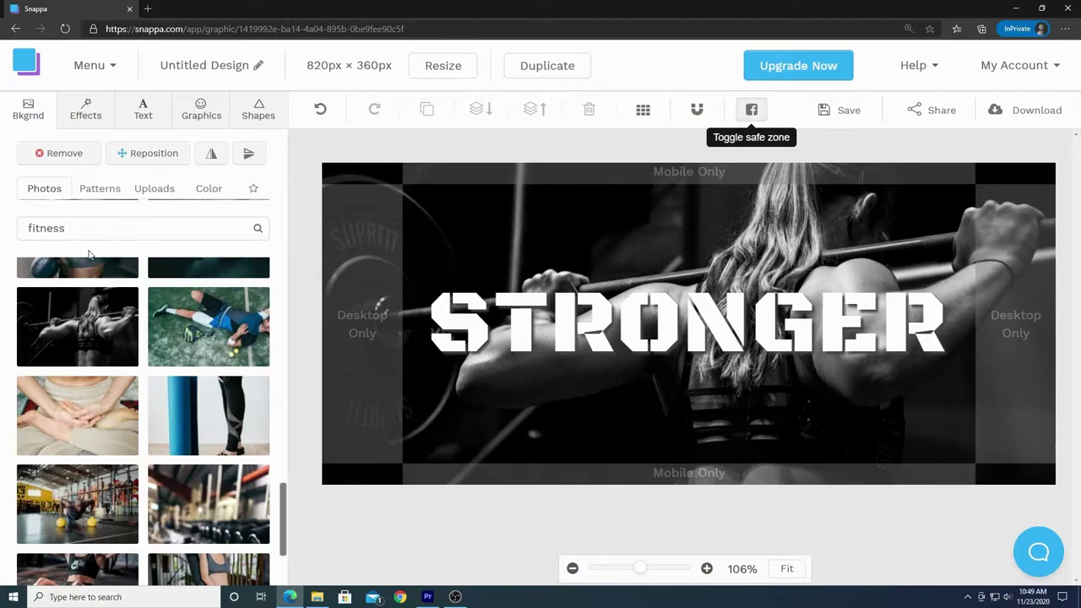
{"action": "left_click", "coordinate": [142, 113]}
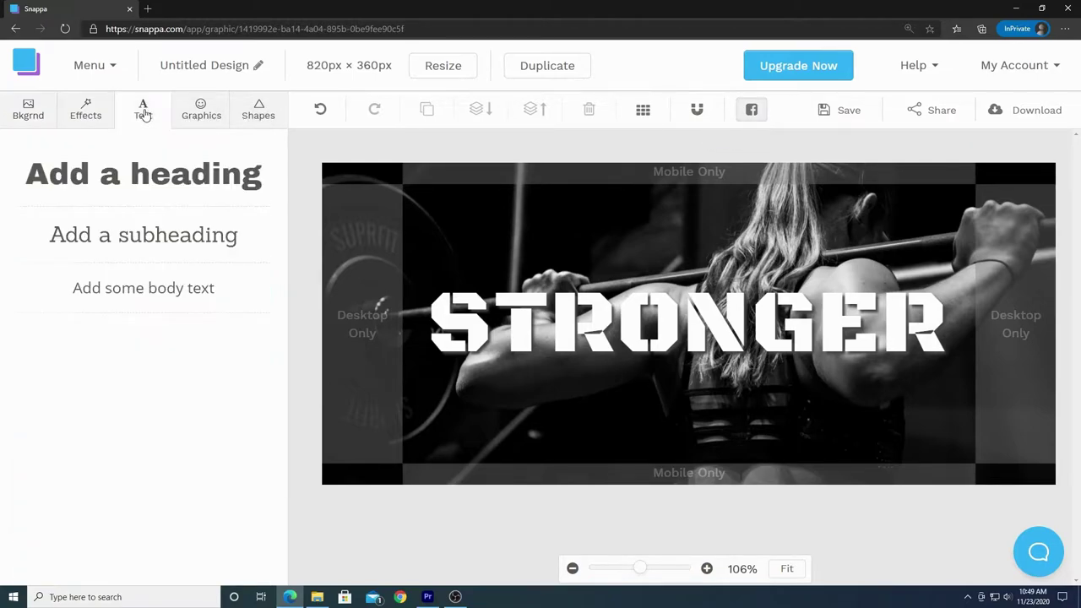
{"action": "left_click", "coordinate": [157, 190]}
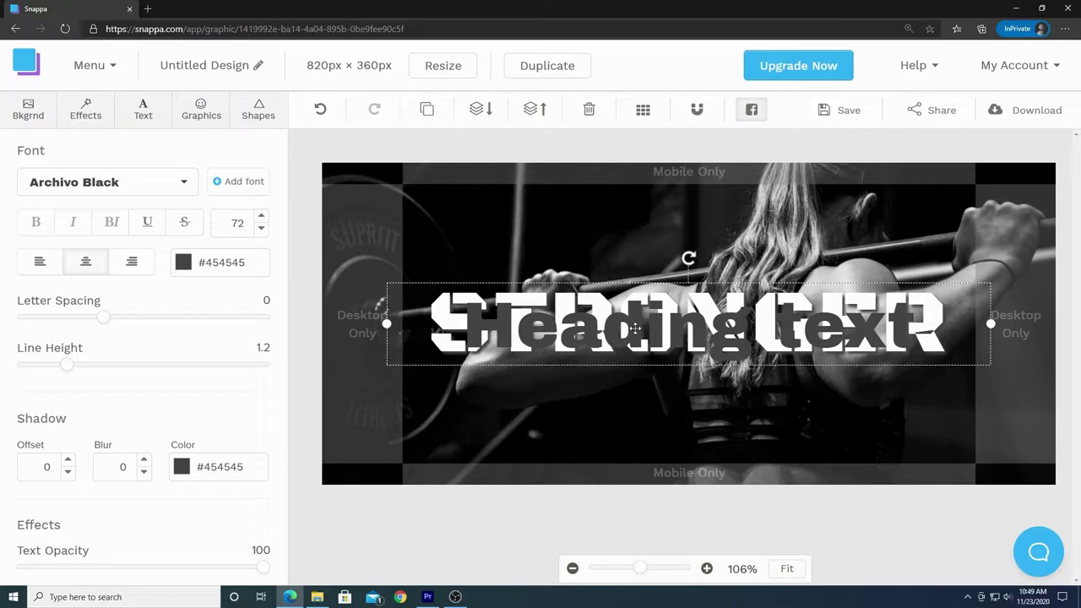
{"action": "left_click", "coordinate": [588, 109]}
Duplicate the "STRONGER" heading and place the copy directly below the original.
{"action": "left_click", "coordinate": [670, 320]}
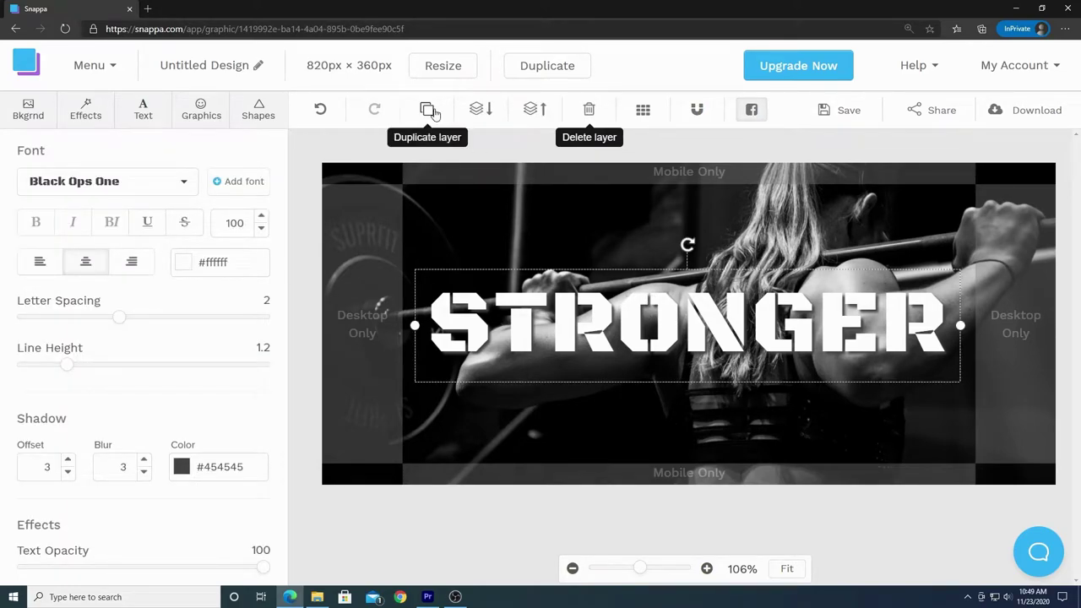
{"action": "left_click", "coordinate": [429, 110]}
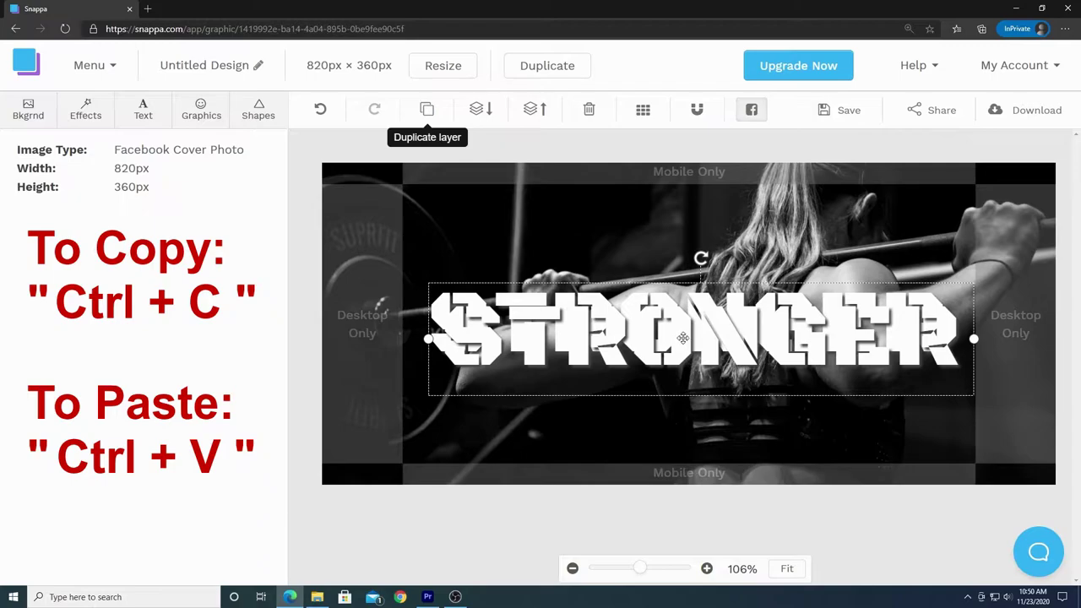
{"action": "left_click", "coordinate": [682, 338]}
{"action": "key", "text": "ctrl+c"}
{"action": "key", "text": "ctrl+v"}
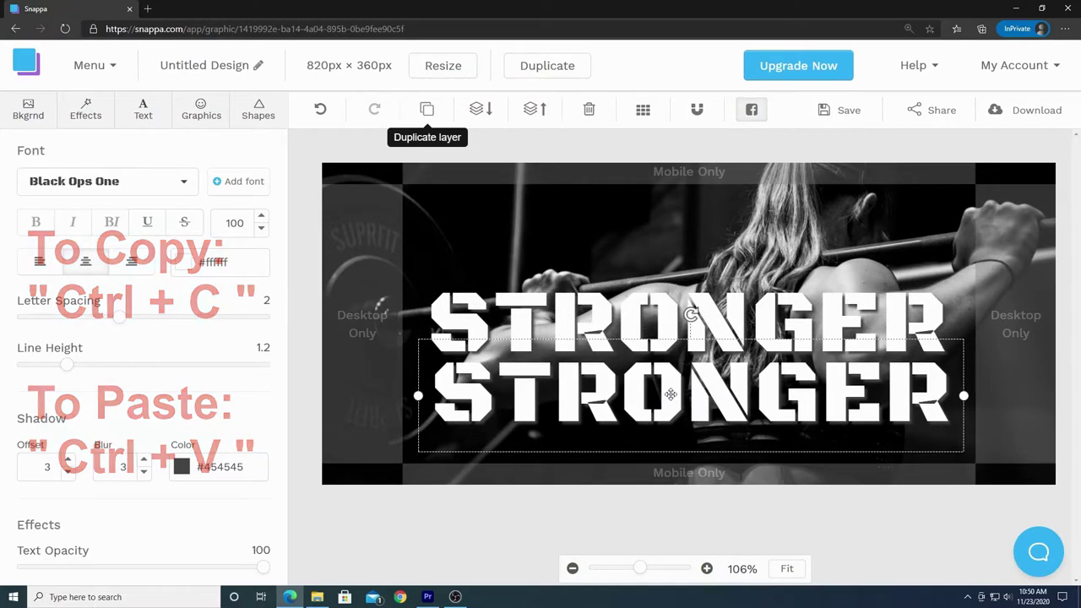
Replace the text of the lower heading copy with "TOGETHER" and deselect it.
{"action": "double_click", "coordinate": [672, 397]}
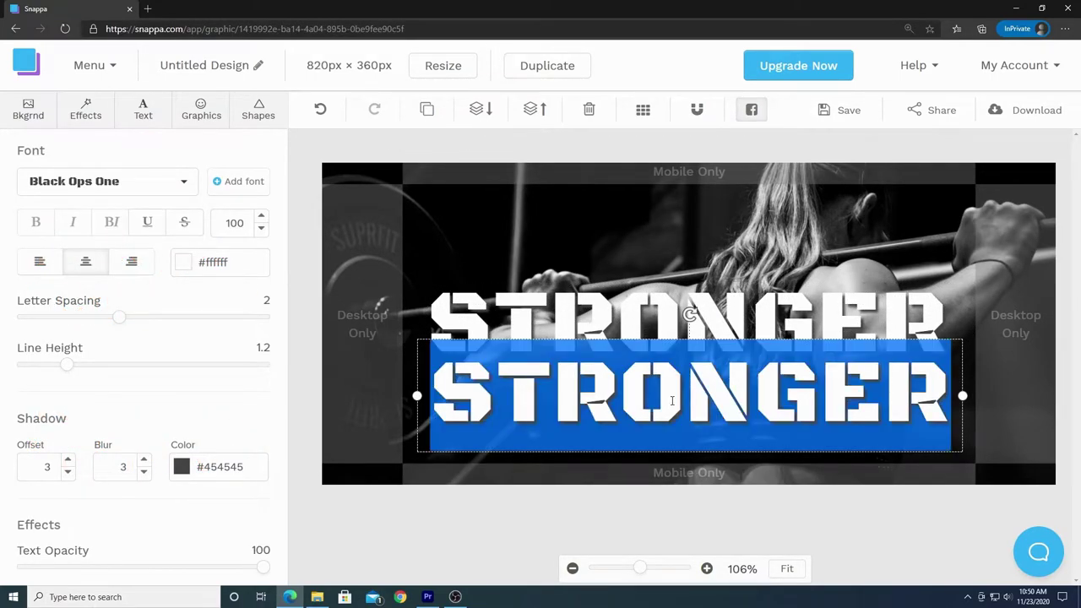
{"action": "type", "text": "TOG"}
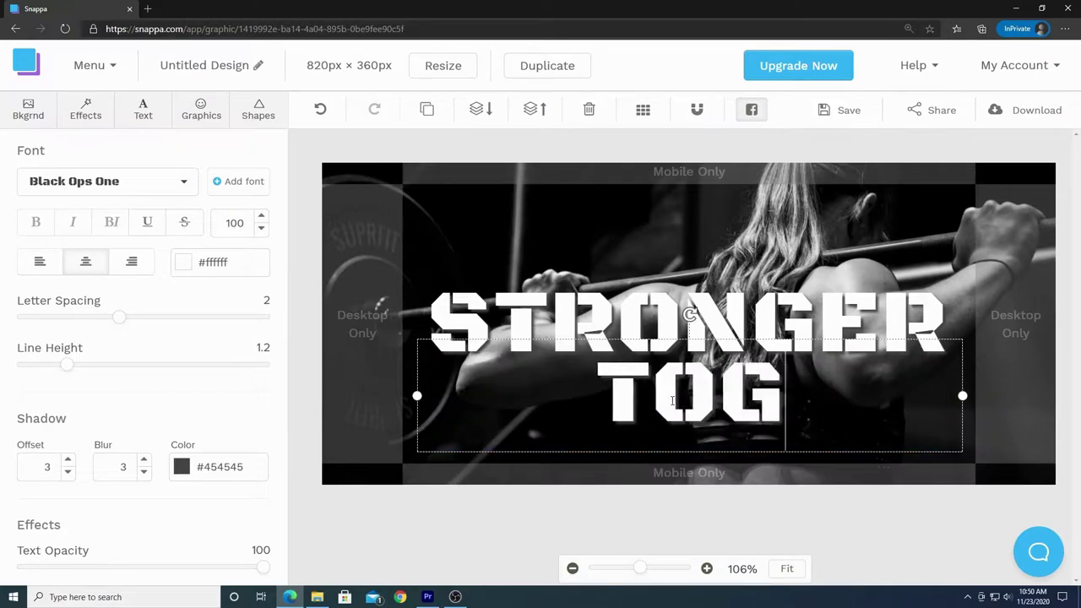
{"action": "type", "text": "ETHER"}
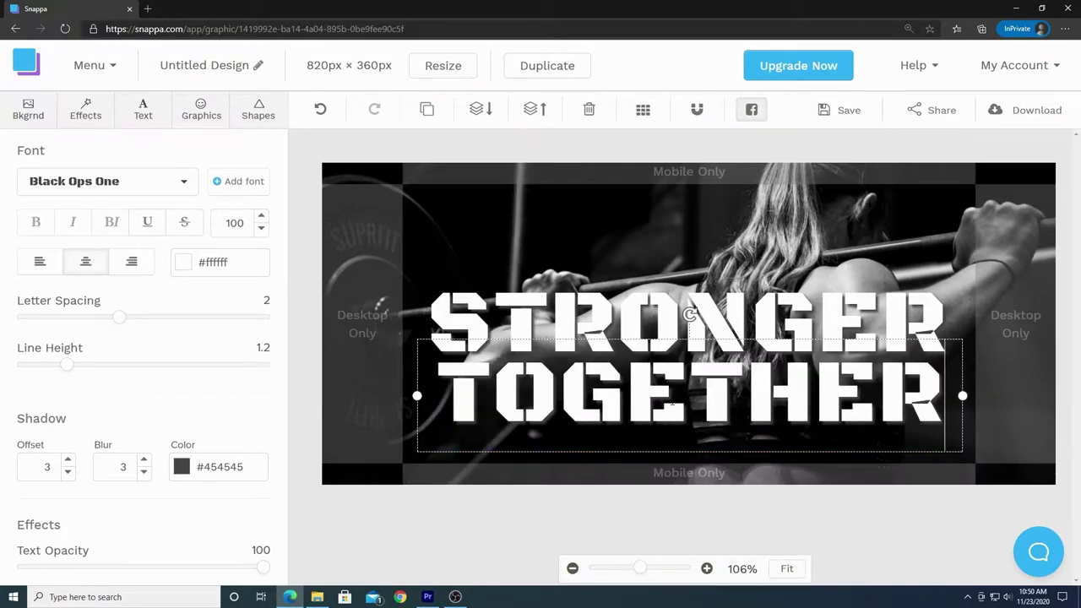
{"action": "left_click", "coordinate": [674, 233]}
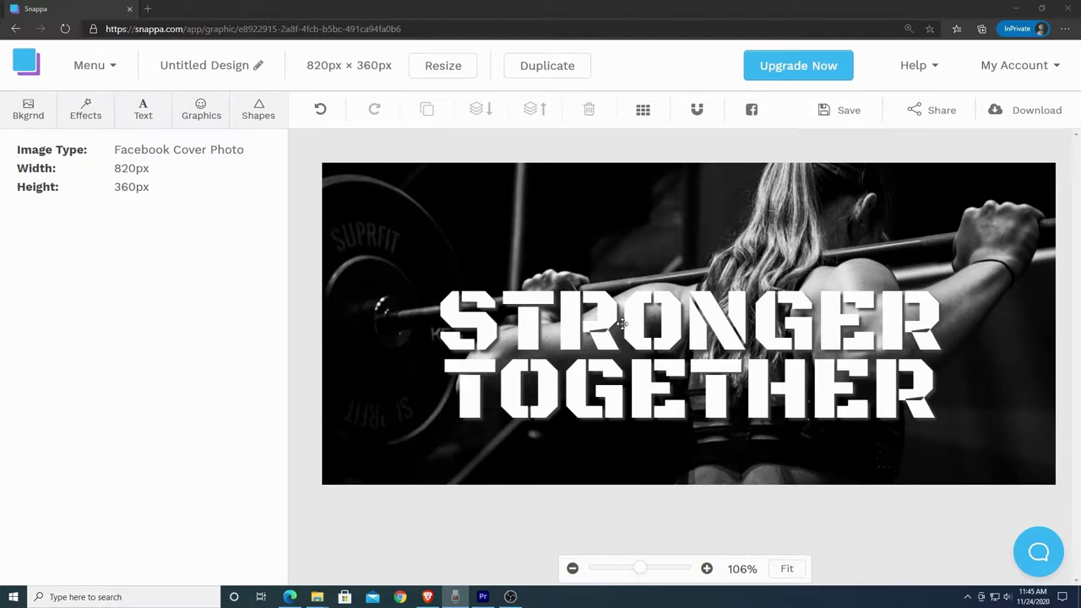
Undo the recent edits back through the heading copy, the background photo and the "STRONGER" heading's last move.
{"action": "left_click", "coordinate": [321, 116]}
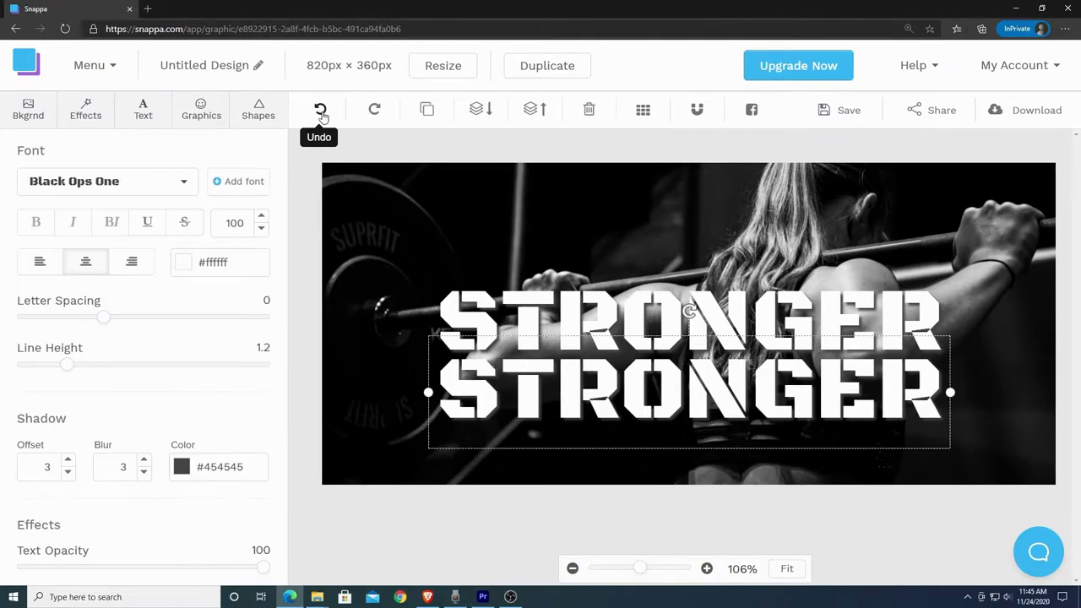
{"action": "left_click", "coordinate": [321, 116]}
{"action": "left_click", "coordinate": [321, 116]}
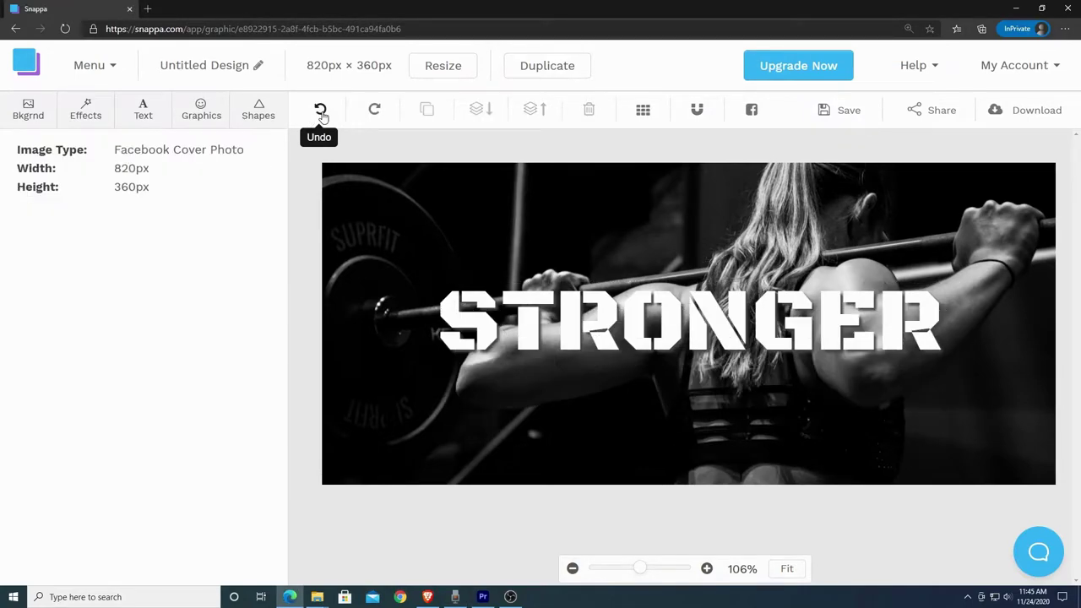
{"action": "left_click", "coordinate": [321, 115]}
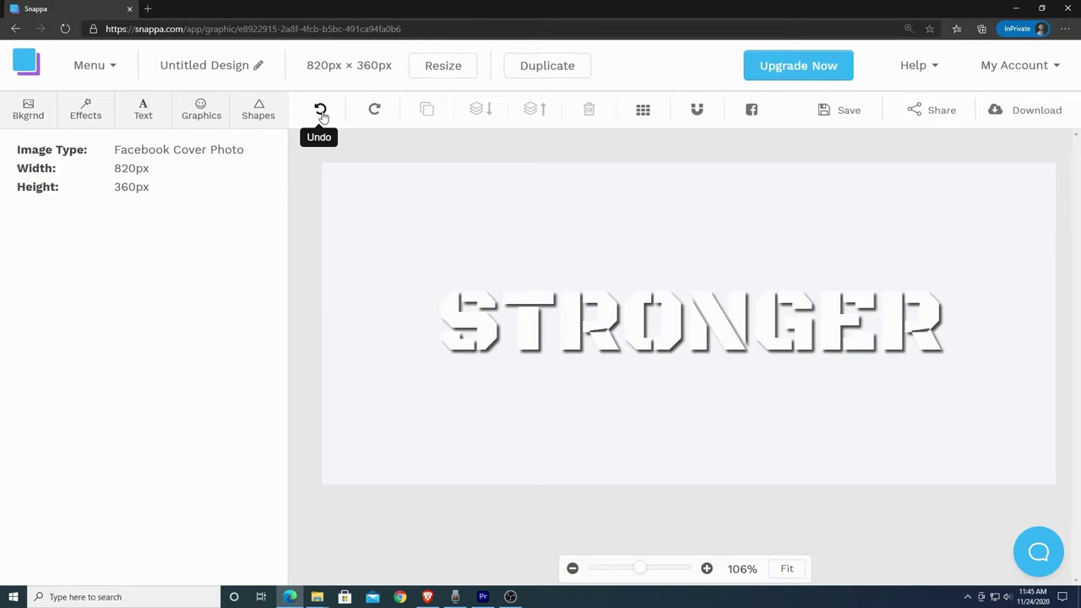
{"action": "left_click", "coordinate": [321, 115]}
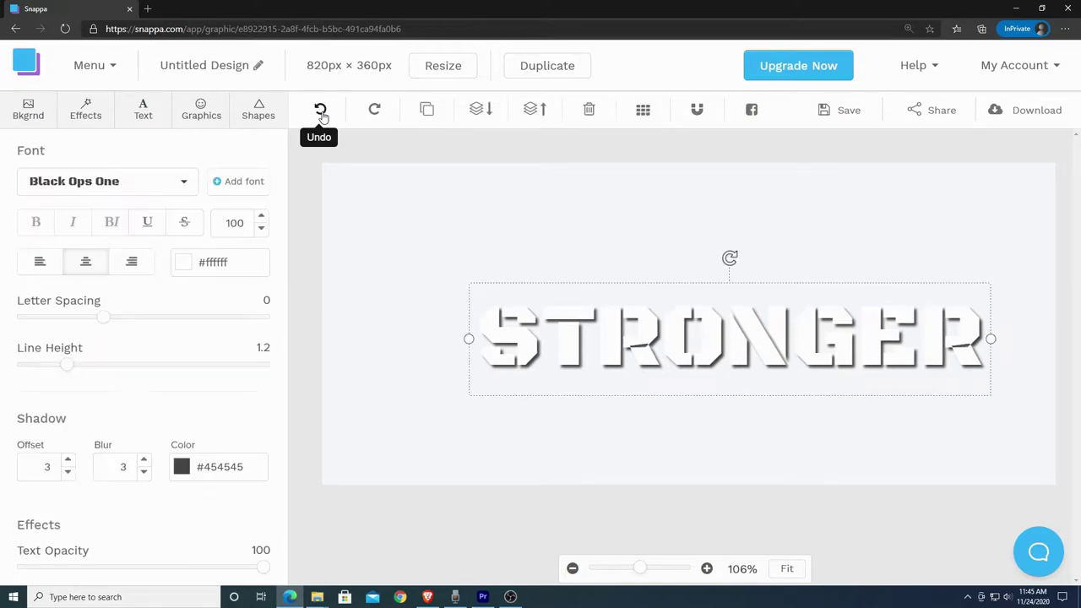
Redo the undone edits to restore the heading position, background photo and lower heading.
{"action": "left_click", "coordinate": [371, 114]}
{"action": "left_click", "coordinate": [371, 114]}
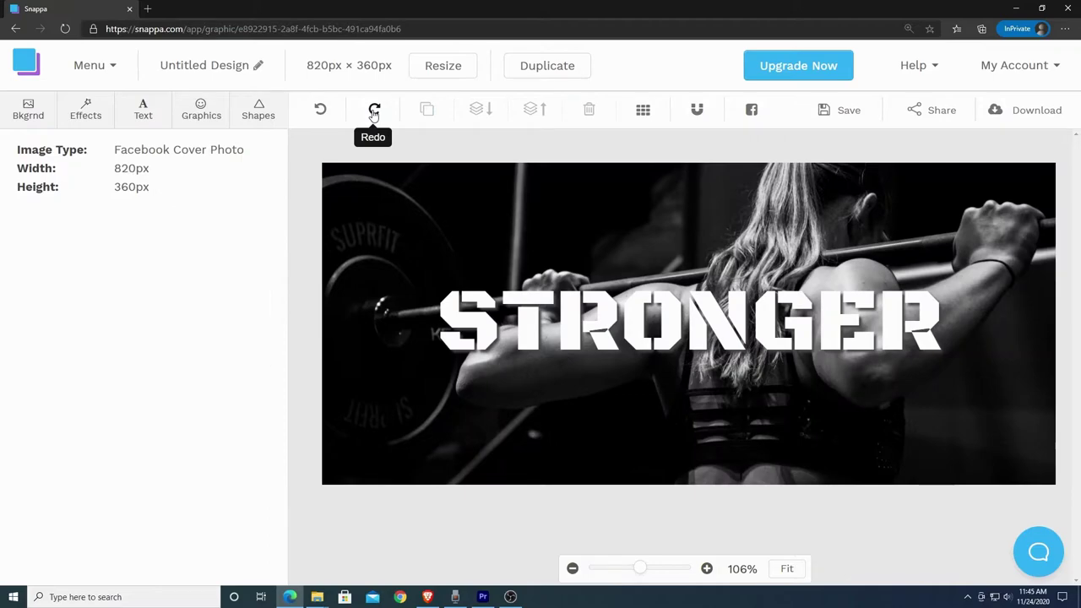
{"action": "left_click", "coordinate": [374, 114]}
{"action": "left_click", "coordinate": [374, 112]}
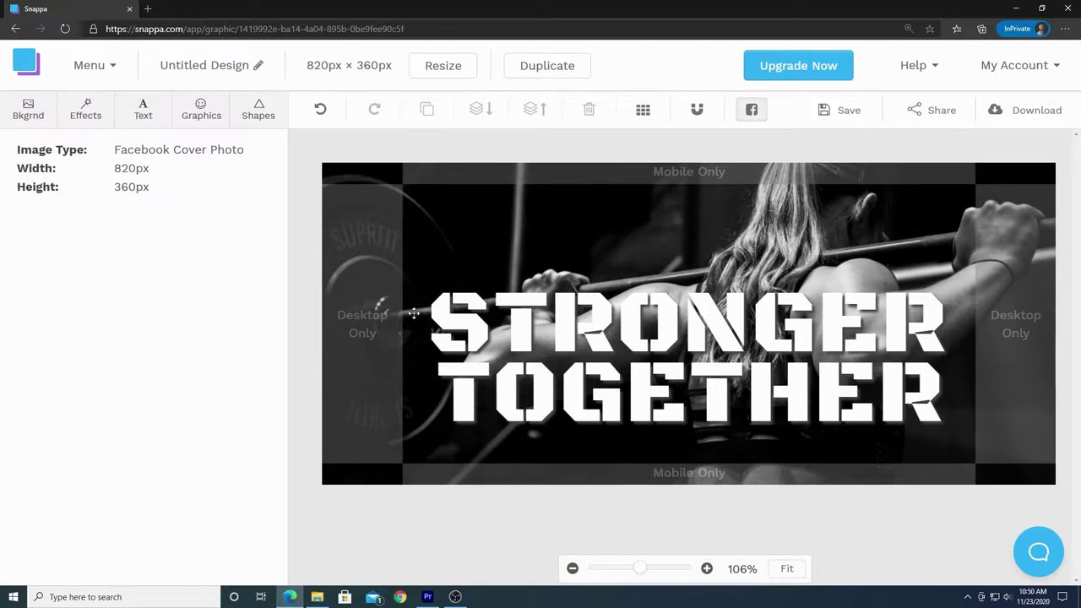
Search the photo graphics for "exercise".
{"action": "left_click", "coordinate": [203, 108]}
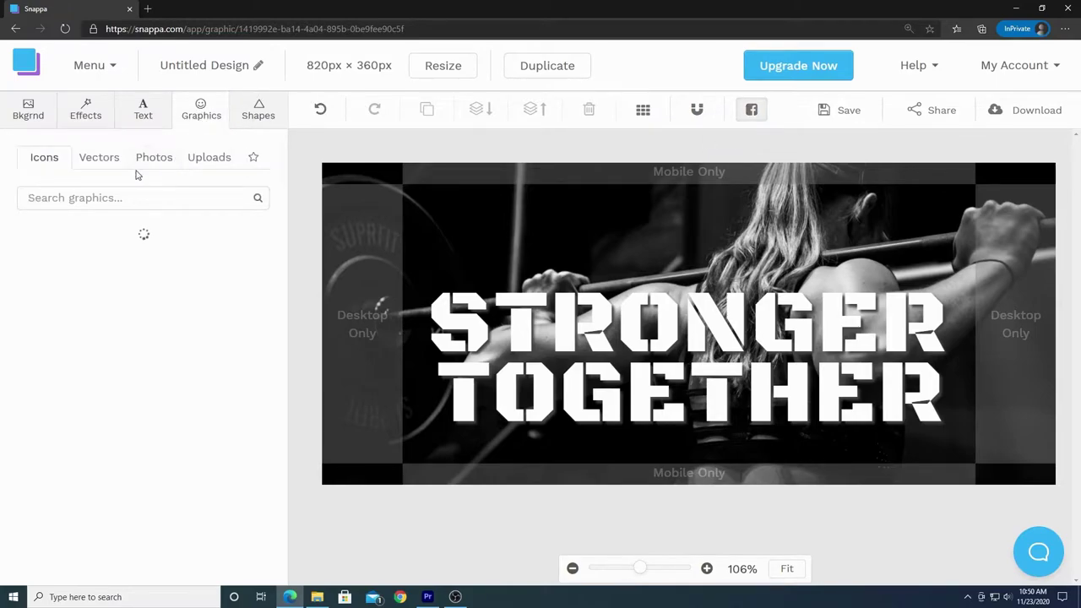
{"action": "left_click", "coordinate": [154, 158]}
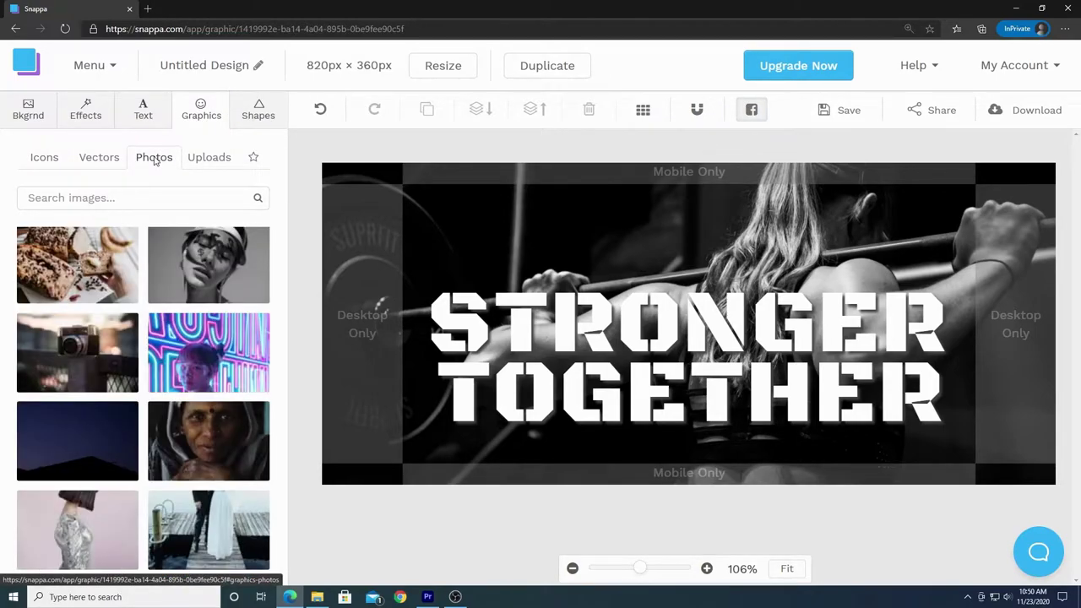
{"action": "left_click", "coordinate": [135, 197]}
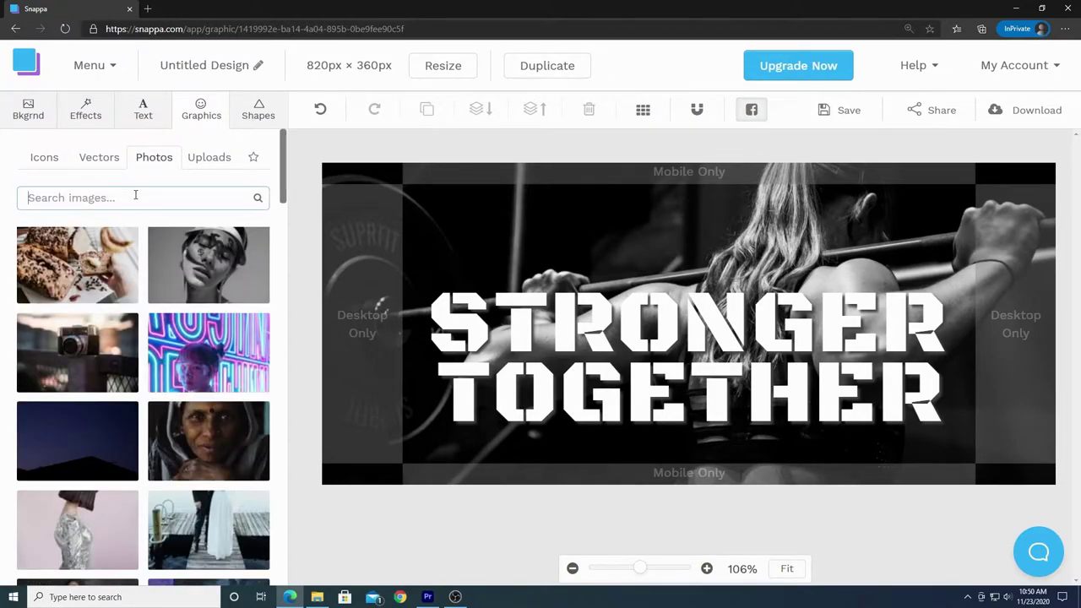
{"action": "type", "text": "exercise"}
{"action": "key", "text": "Return"}
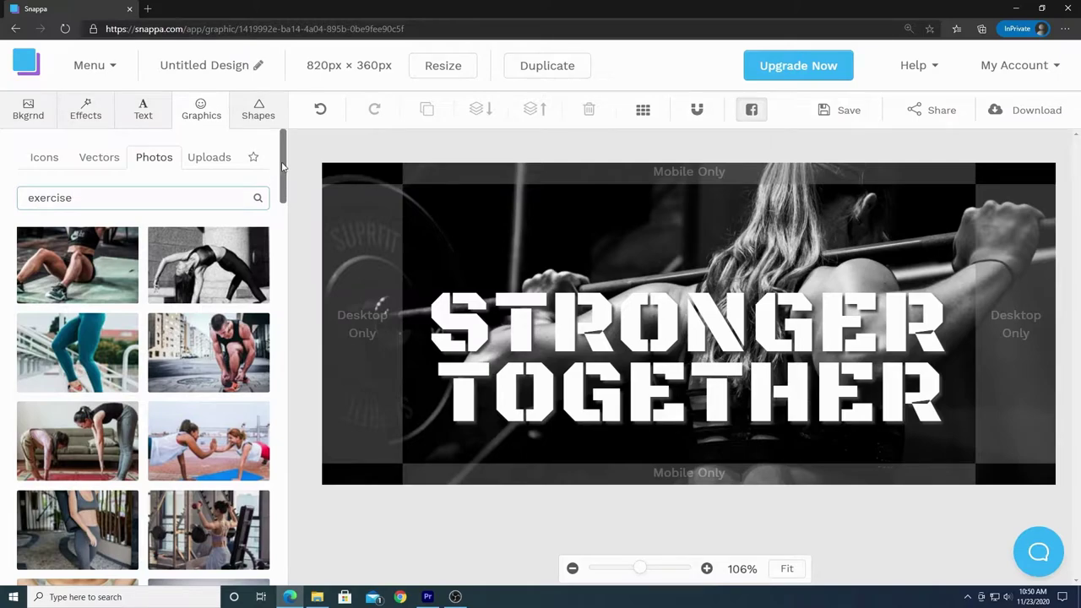
Try the beach push-up photo enlarged and repositioned across the whole cover, and delete that photo layer.
{"action": "left_click_drag", "start_coordinate": [283, 166], "coordinate": [283, 537]}
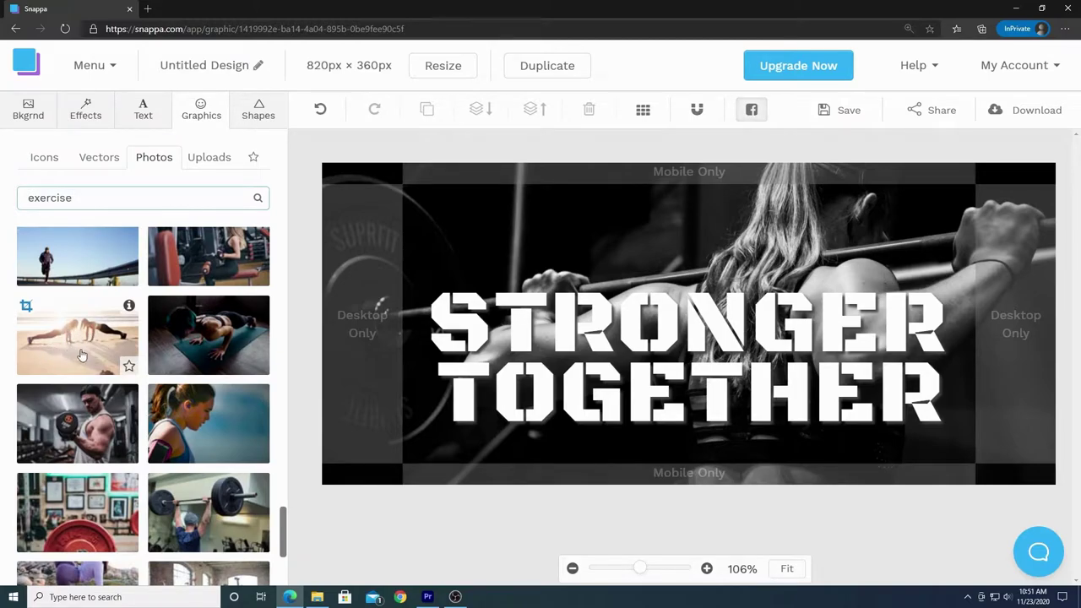
{"action": "left_click", "coordinate": [82, 354]}
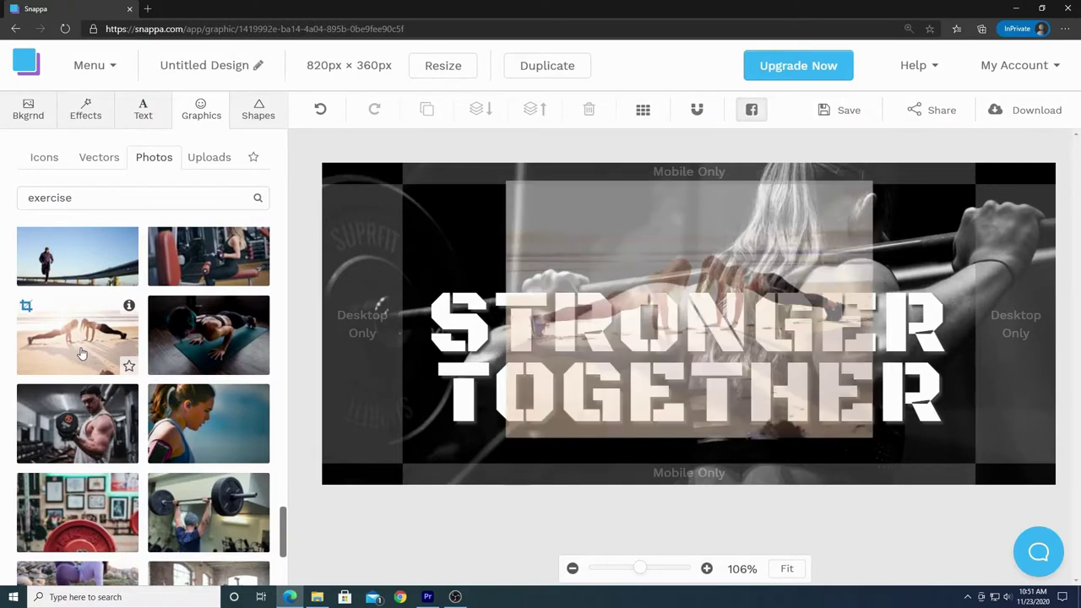
{"action": "left_click_drag", "start_coordinate": [505, 198], "coordinate": [286, 179]}
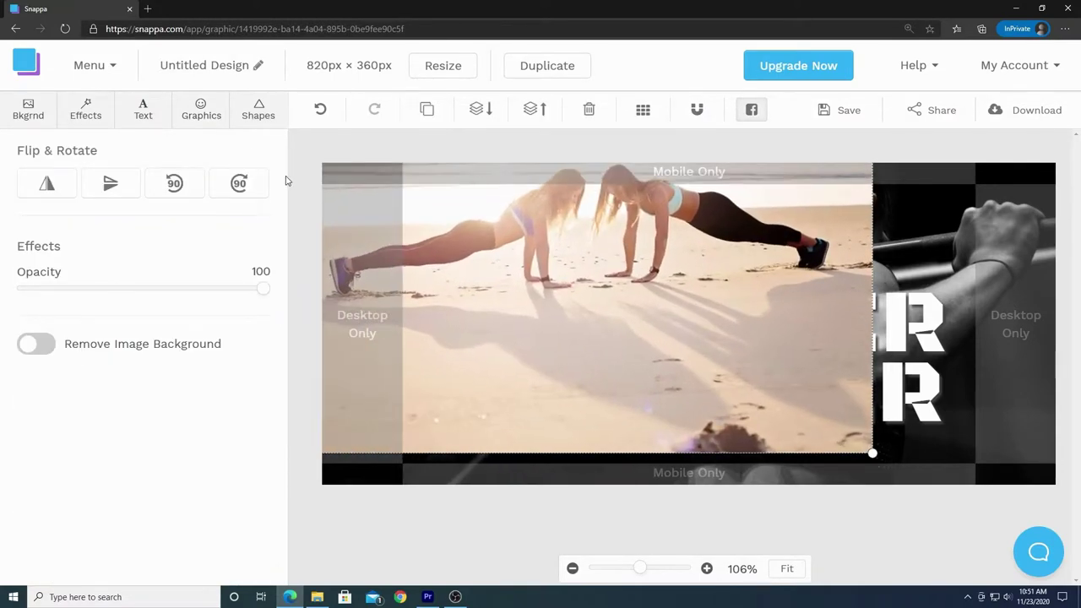
{"action": "left_click_drag", "start_coordinate": [872, 454], "coordinate": [1068, 533]}
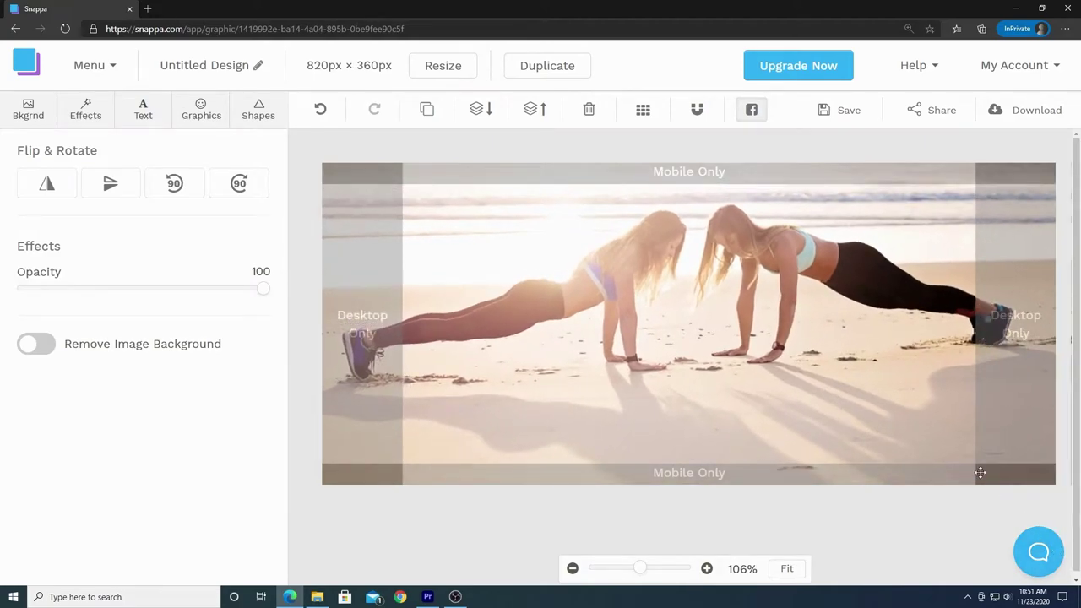
{"action": "left_click_drag", "start_coordinate": [768, 326], "coordinate": [759, 429]}
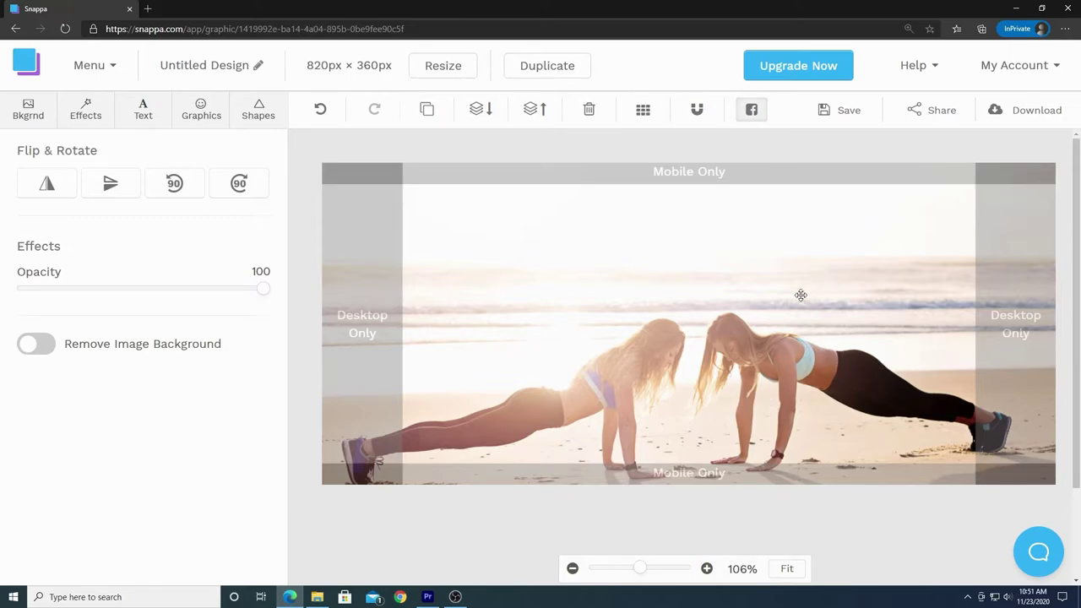
{"action": "mouse_move", "coordinate": [748, 335]}
{"action": "left_mouse_down"}
{"action": "mouse_move", "coordinate": [760, 340]}
{"action": "mouse_move", "coordinate": [728, 344]}
{"action": "mouse_move", "coordinate": [738, 341]}
{"action": "left_mouse_up"}
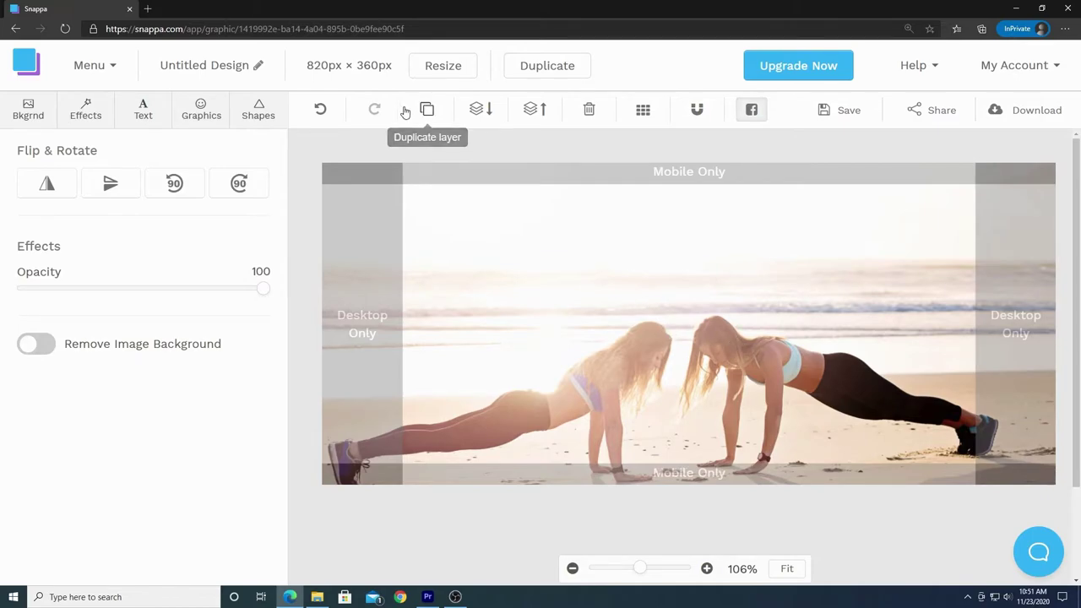
{"action": "left_click", "coordinate": [588, 109]}
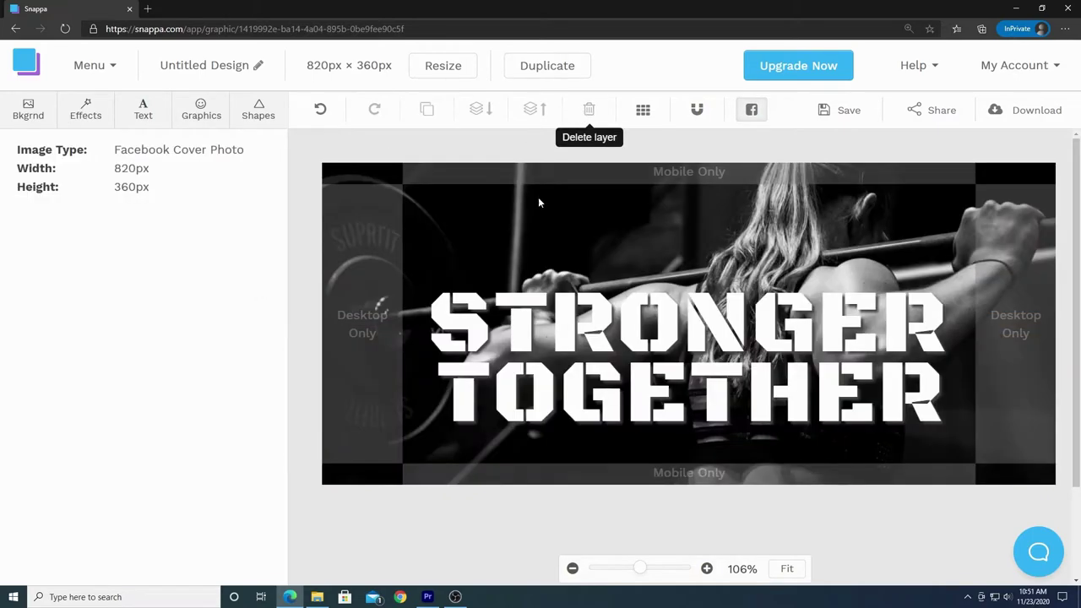
Mark the beach push-up photo from the "exercise" results as a favorite and display the favorite graphics.
{"action": "left_click", "coordinate": [194, 117]}
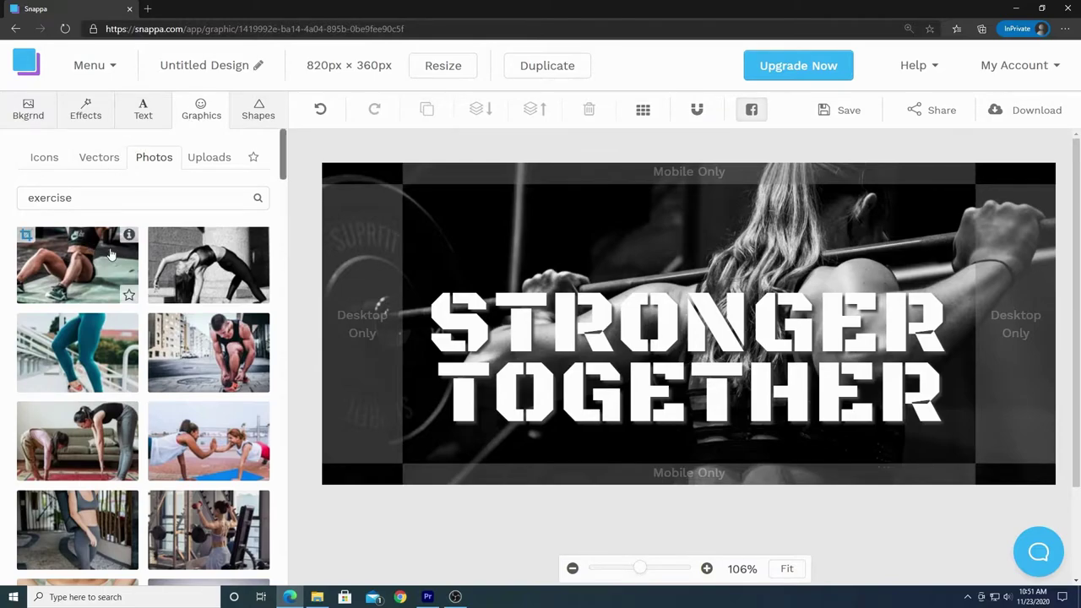
{"action": "left_click_drag", "start_coordinate": [281, 173], "coordinate": [262, 522]}
{"action": "scroll", "coordinate": [257, 527], "scroll_direction": "down", "scroll_amount": 8}
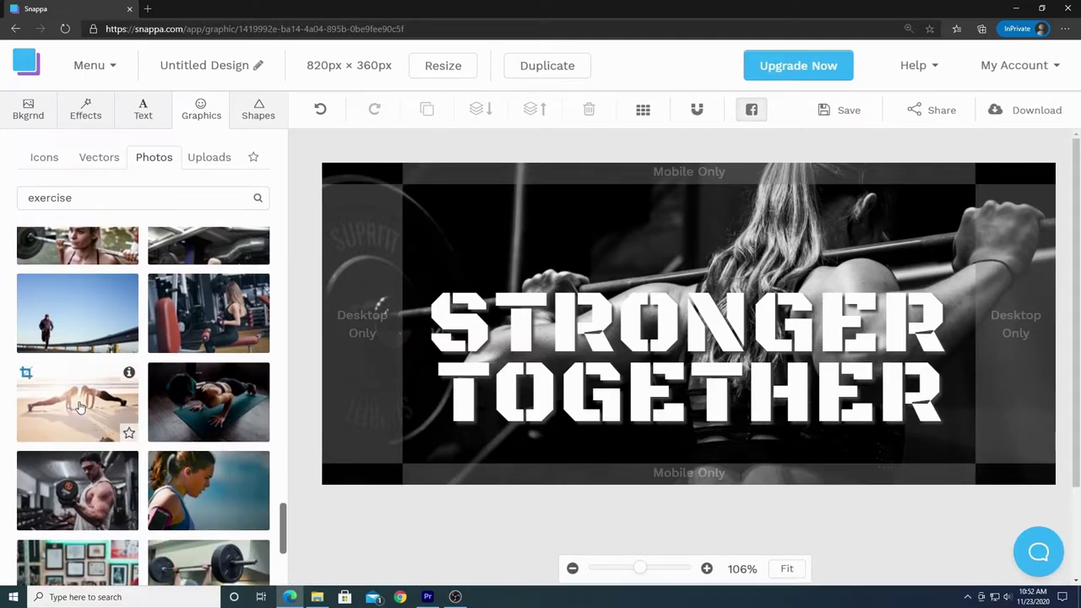
{"action": "scroll", "coordinate": [78, 410], "scroll_direction": "down", "scroll_amount": 1}
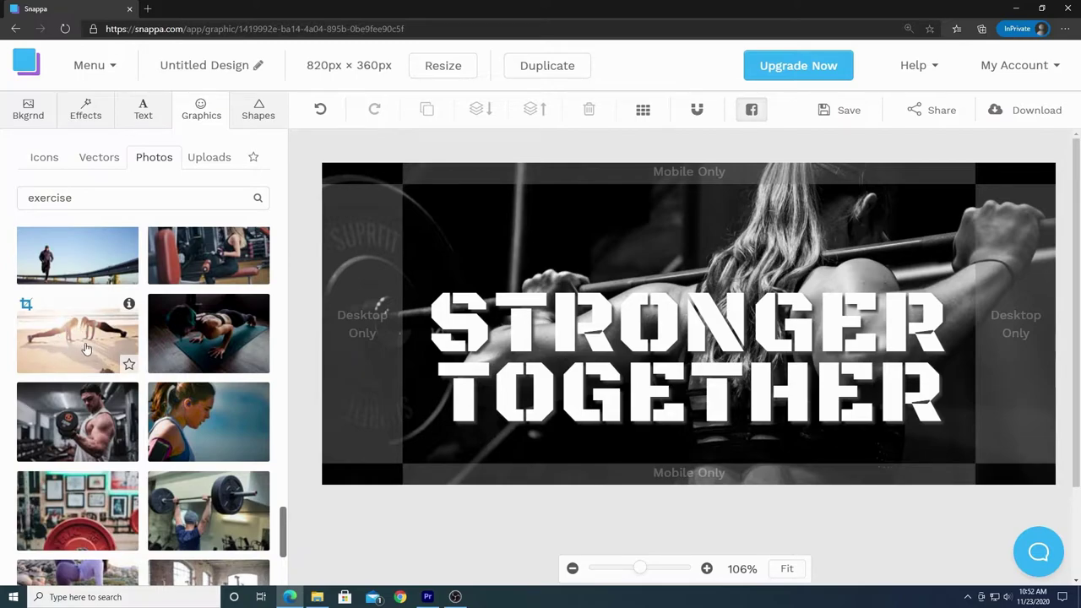
{"action": "left_click", "coordinate": [129, 365]}
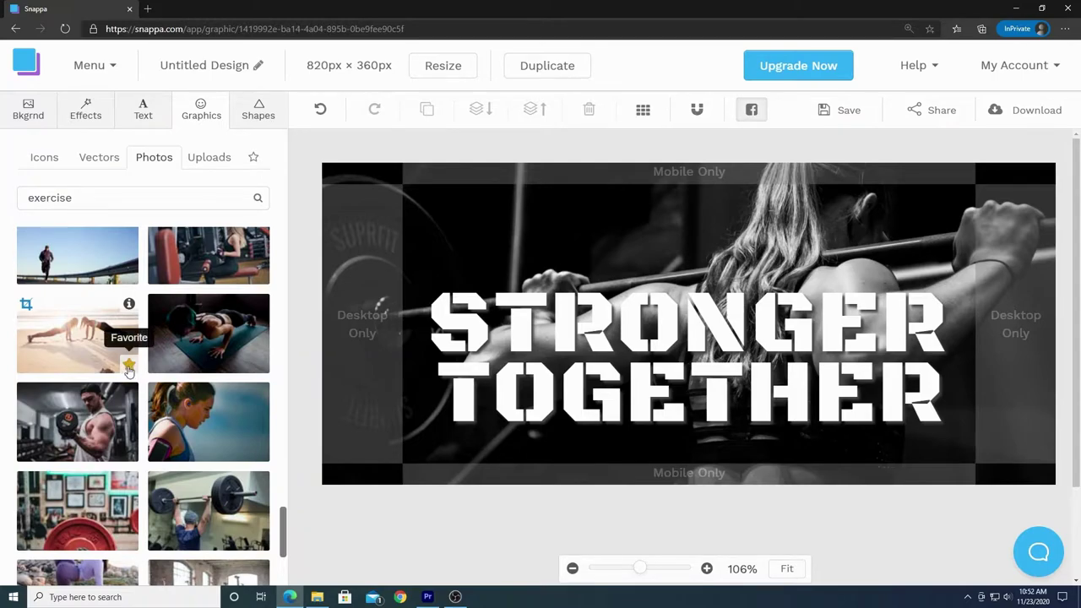
{"action": "left_click", "coordinate": [254, 158]}
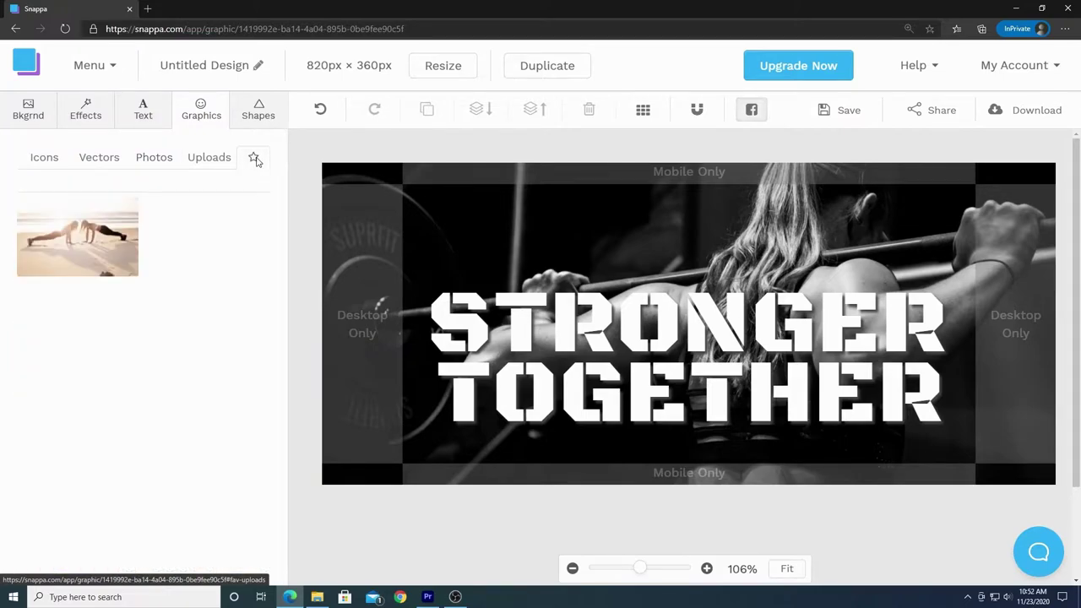
{"action": "mouse_move", "coordinate": [85, 236]}
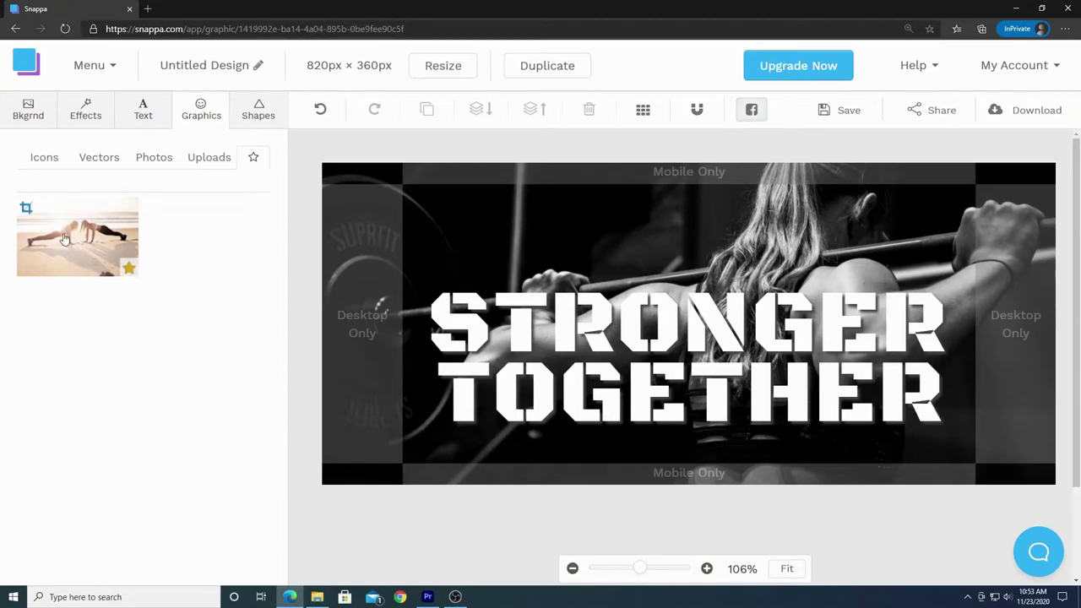
Crop the favorite beach photo to a wide strip around the two women doing push-ups and accept the changes.
{"action": "left_click", "coordinate": [26, 208]}
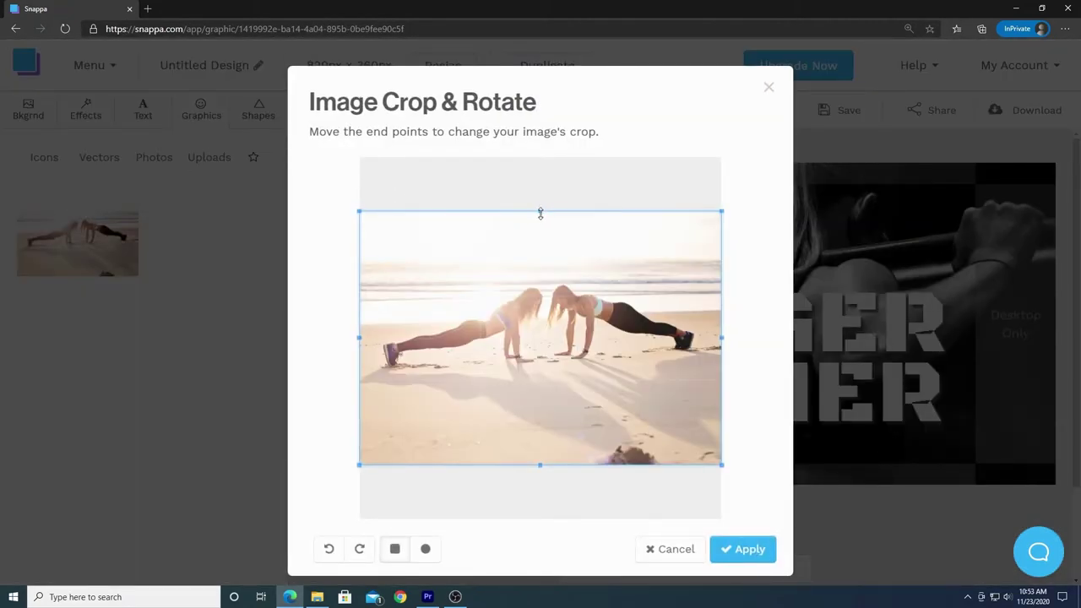
{"action": "left_click_drag", "start_coordinate": [540, 214], "coordinate": [544, 286]}
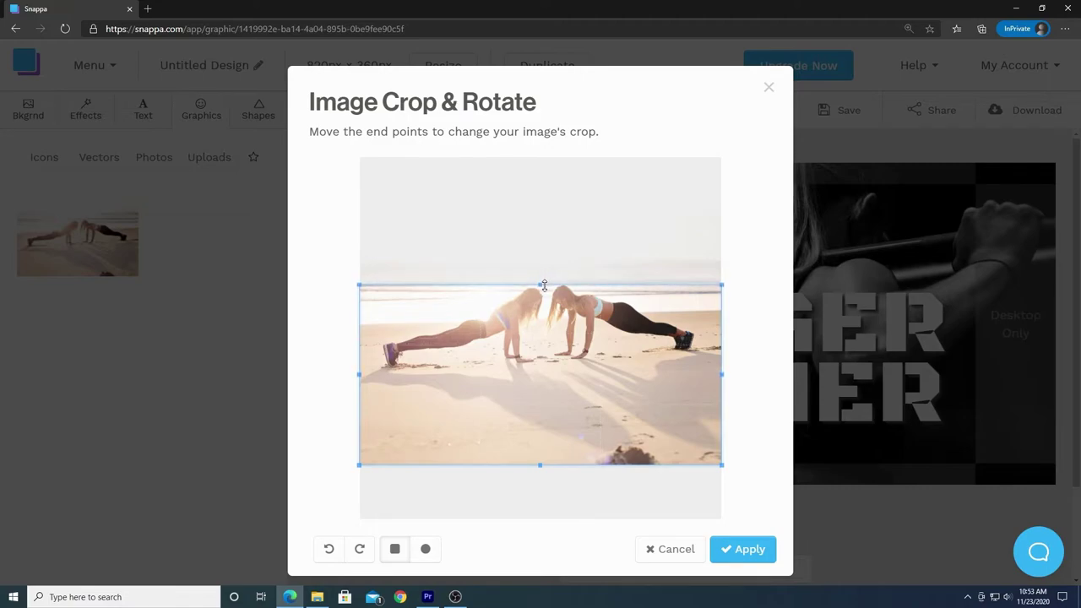
{"action": "left_click_drag", "start_coordinate": [538, 463], "coordinate": [554, 368]}
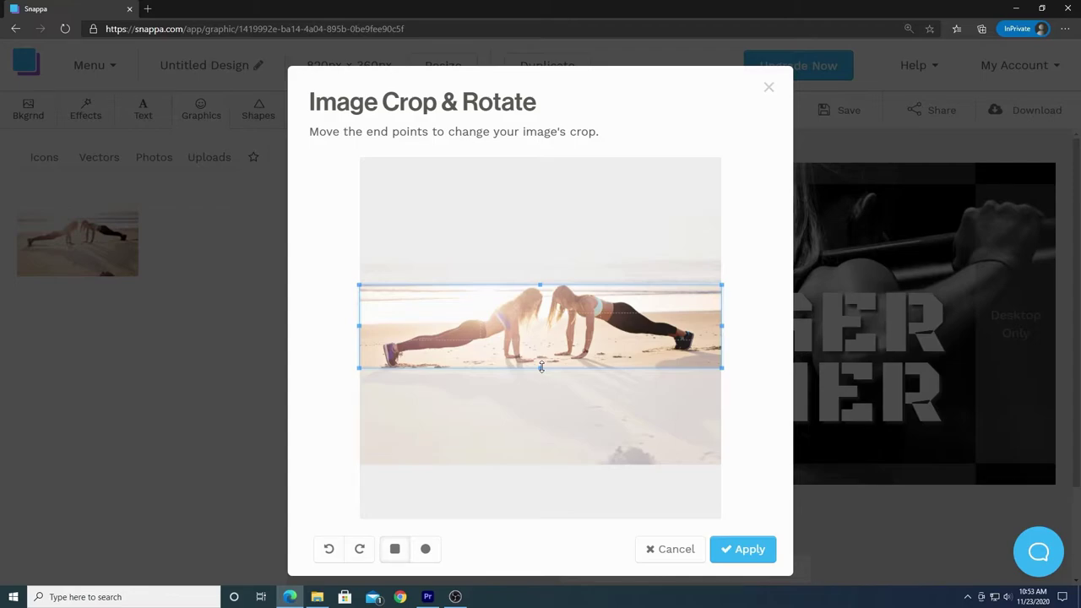
{"action": "left_click", "coordinate": [744, 556]}
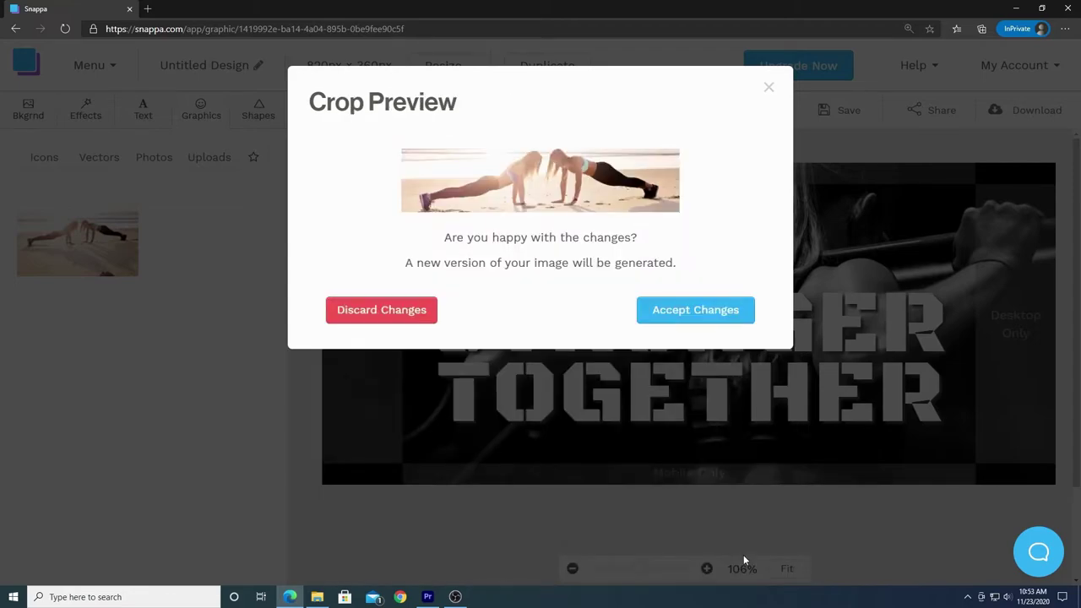
{"action": "left_click", "coordinate": [703, 311]}
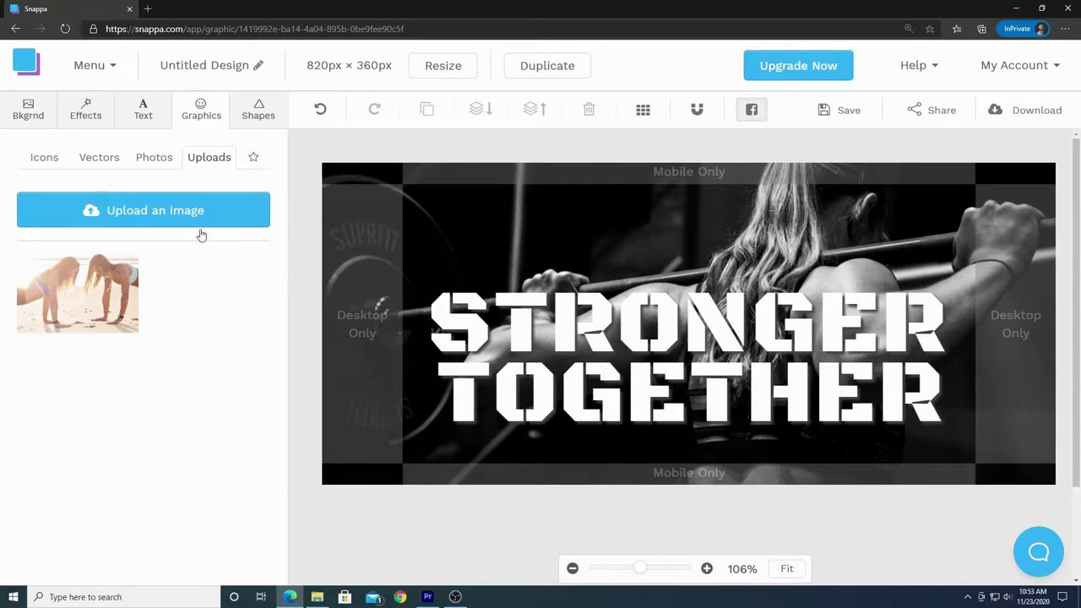
Place the cropped push-up photo across the full width of the cover's lower part and send it behind both headings.
{"action": "mouse_move", "coordinate": [73, 302]}
{"action": "left_click_drag", "start_coordinate": [73, 303], "coordinate": [668, 439]}
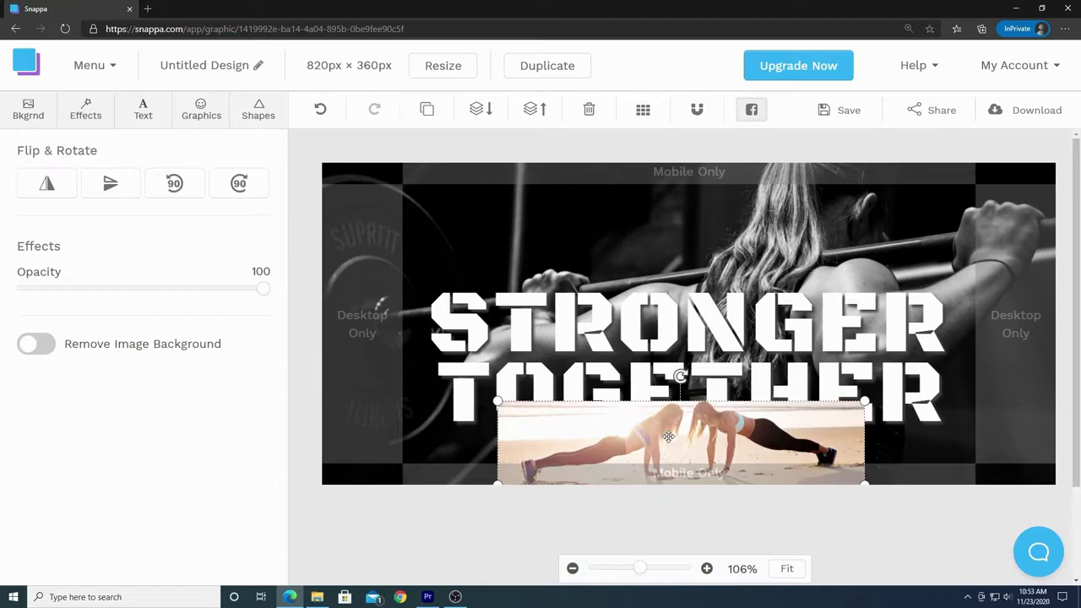
{"action": "left_click_drag", "start_coordinate": [499, 401], "coordinate": [290, 335]}
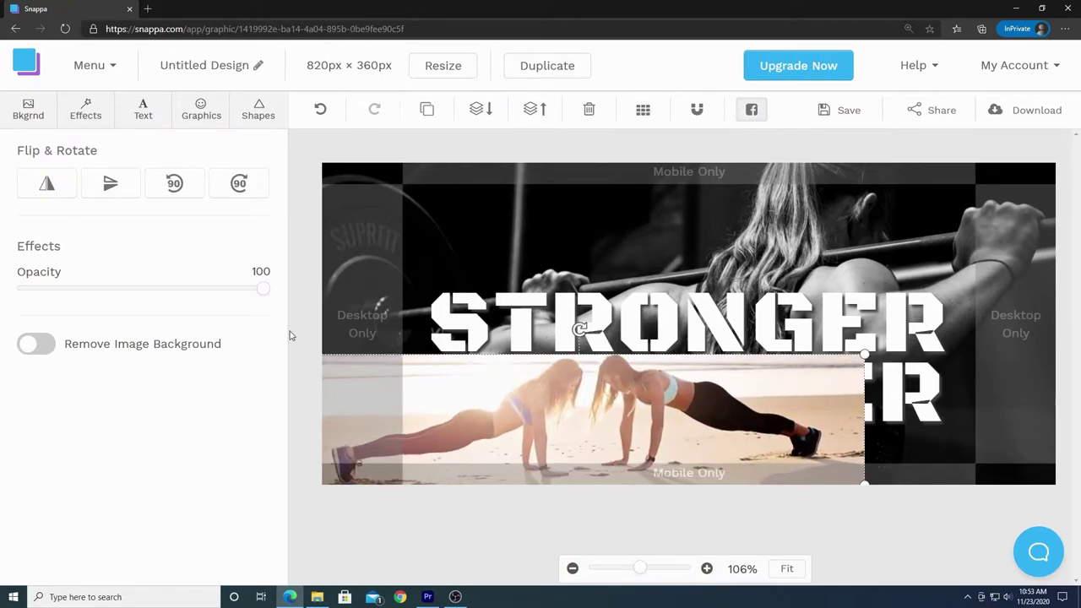
{"action": "left_click_drag", "start_coordinate": [864, 354], "coordinate": [1079, 247]}
{"action": "left_click_drag", "start_coordinate": [692, 370], "coordinate": [601, 372]}
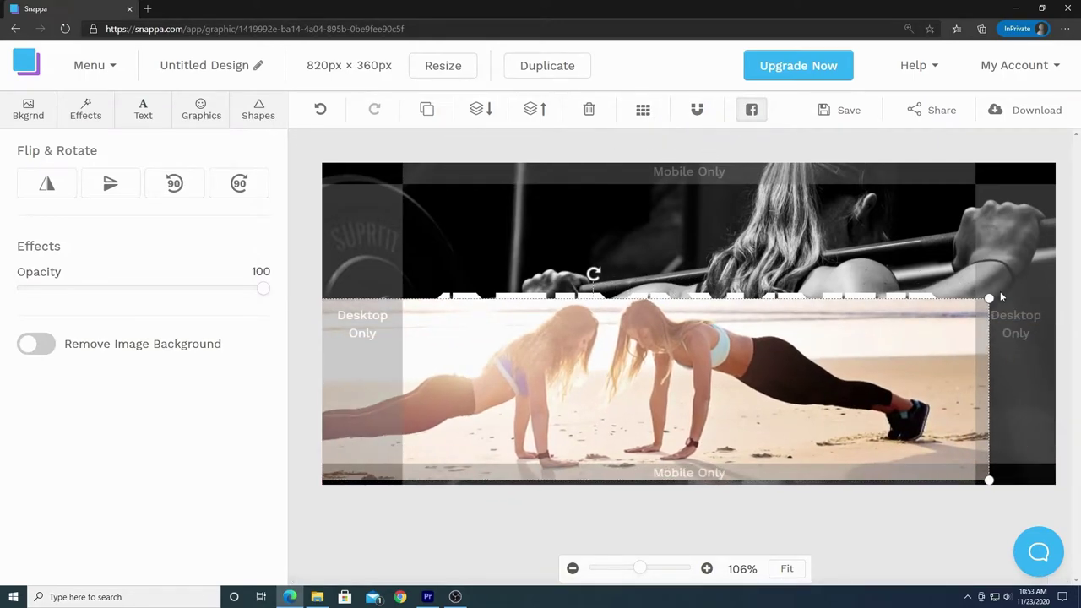
{"action": "left_click_drag", "start_coordinate": [995, 295], "coordinate": [1069, 248]}
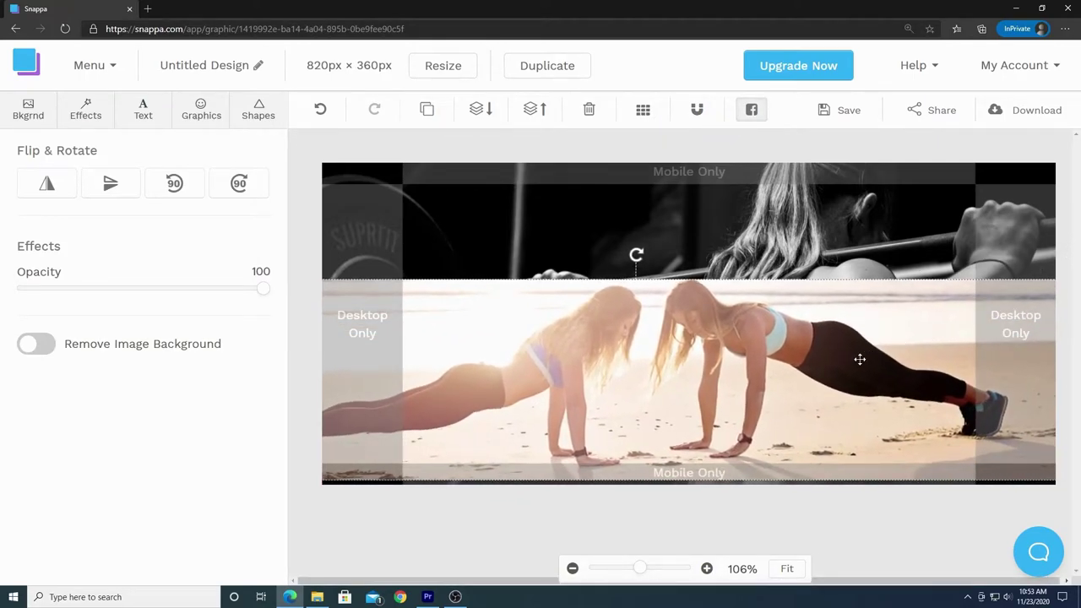
{"action": "left_click_drag", "start_coordinate": [834, 378], "coordinate": [876, 381]}
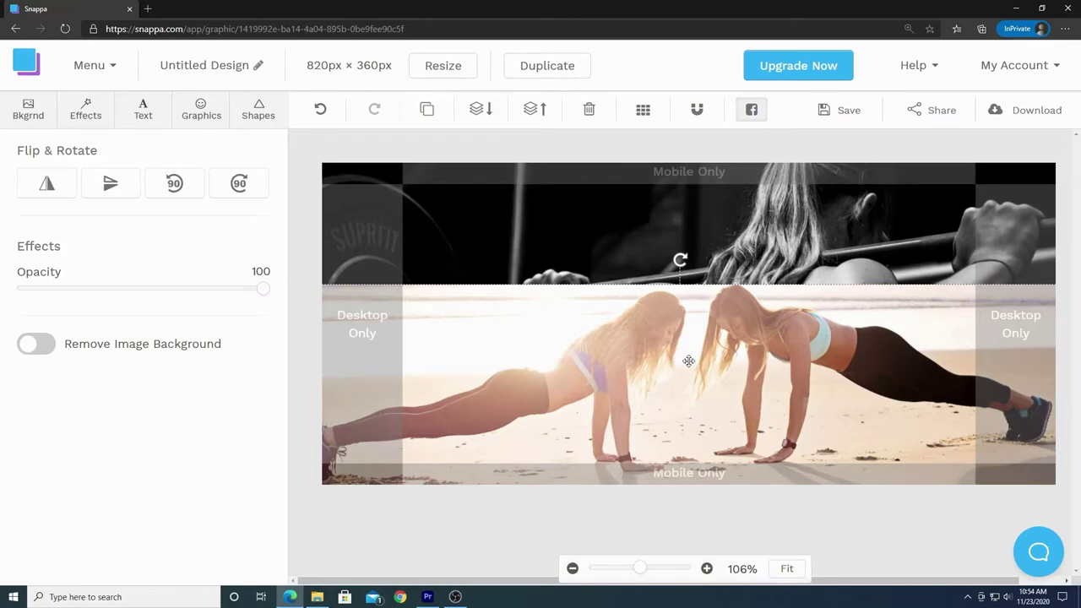
{"action": "left_click", "coordinate": [477, 112]}
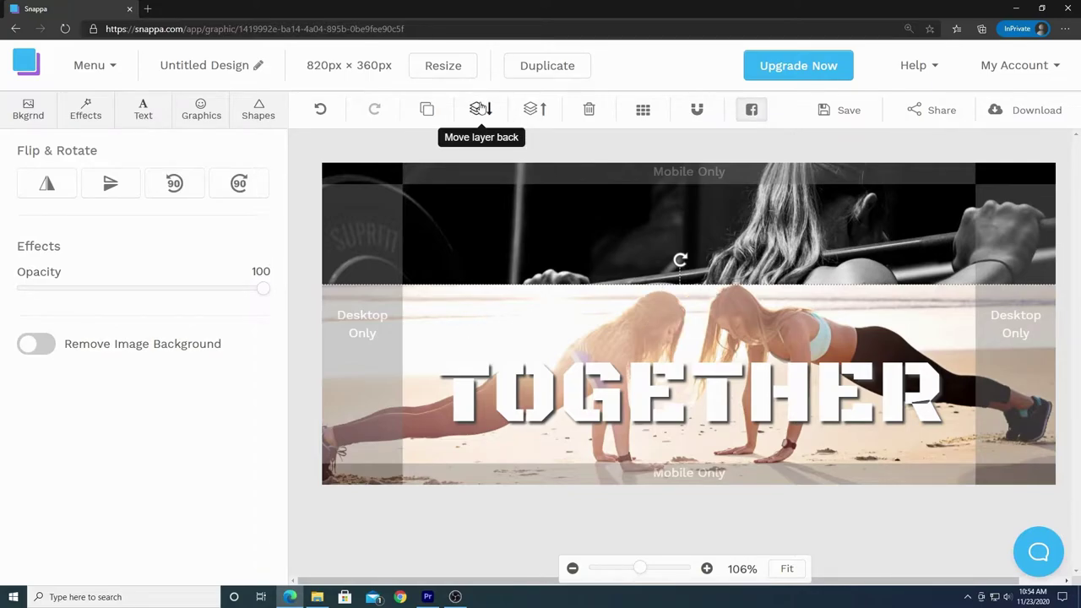
{"action": "left_click", "coordinate": [475, 114]}
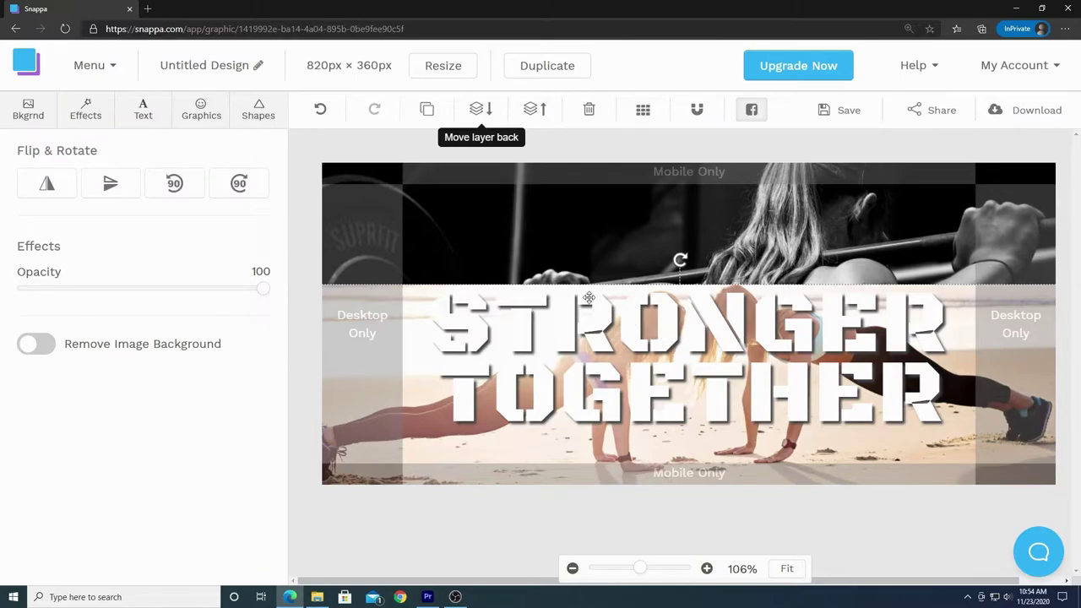
Move the "STRONGER" heading up onto the dark background and place "TOGETHER" just beneath it, shifted slightly right.
{"action": "left_click", "coordinate": [645, 330]}
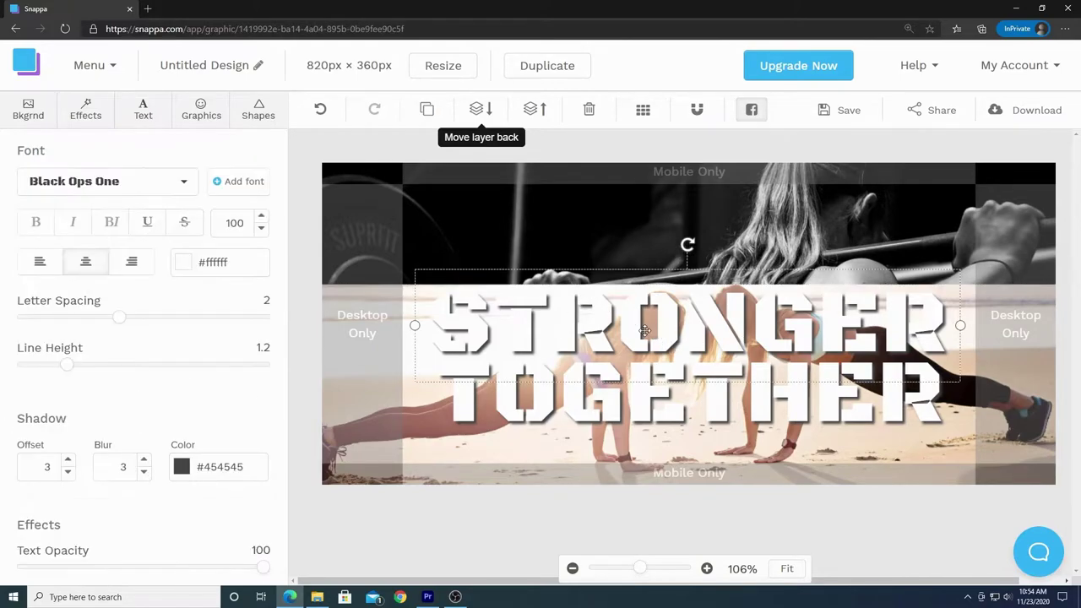
{"action": "left_click_drag", "start_coordinate": [650, 332], "coordinate": [630, 260]}
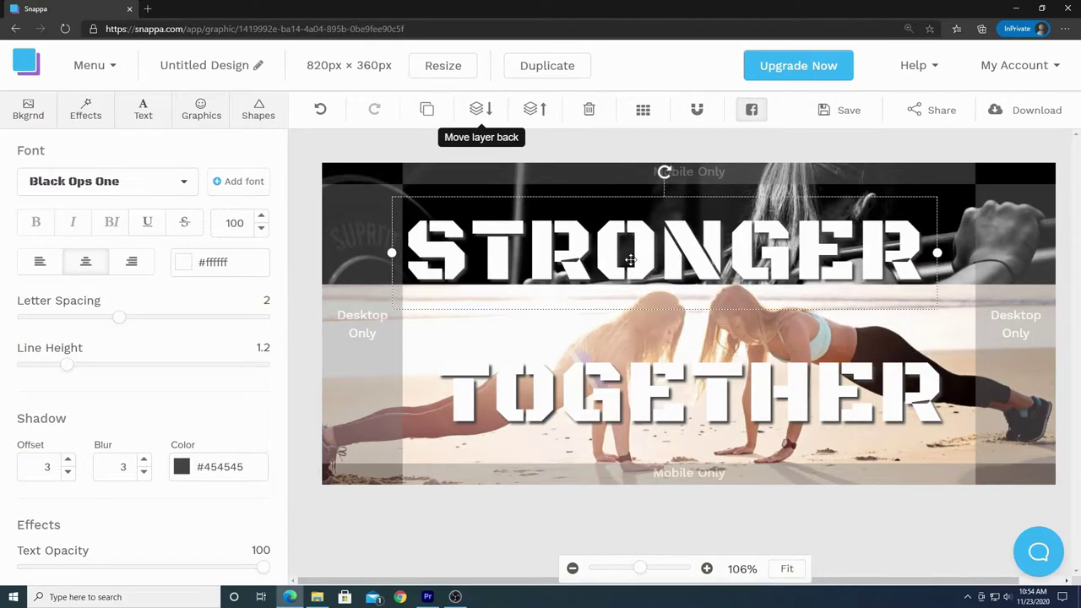
{"action": "left_click", "coordinate": [735, 398]}
{"action": "left_click_drag", "start_coordinate": [736, 398], "coordinate": [764, 332]}
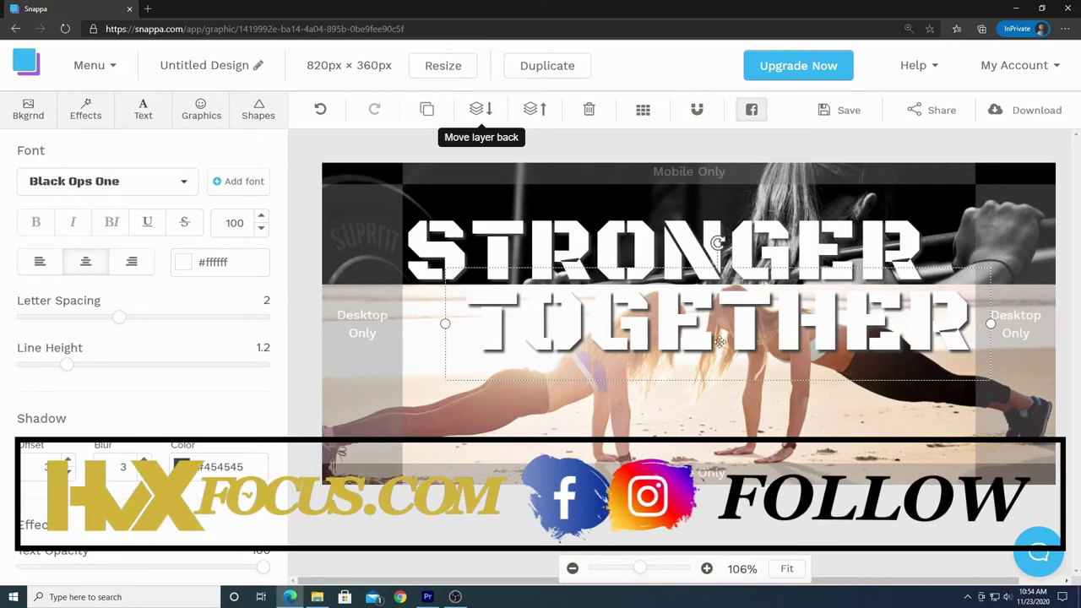
Set the "TOGETHER" heading's font size to 67.
{"action": "double_click", "coordinate": [251, 222]}
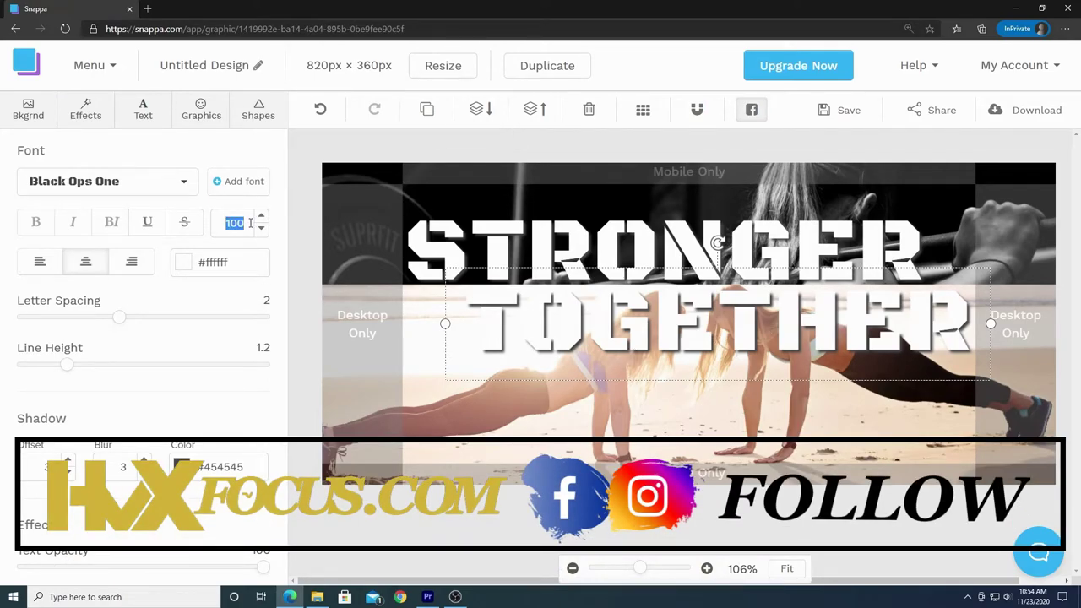
{"action": "type", "text": "67"}
{"action": "key", "text": "Return"}
Set the "STRONGER" heading's font size to 67.
{"action": "left_click", "coordinate": [667, 250]}
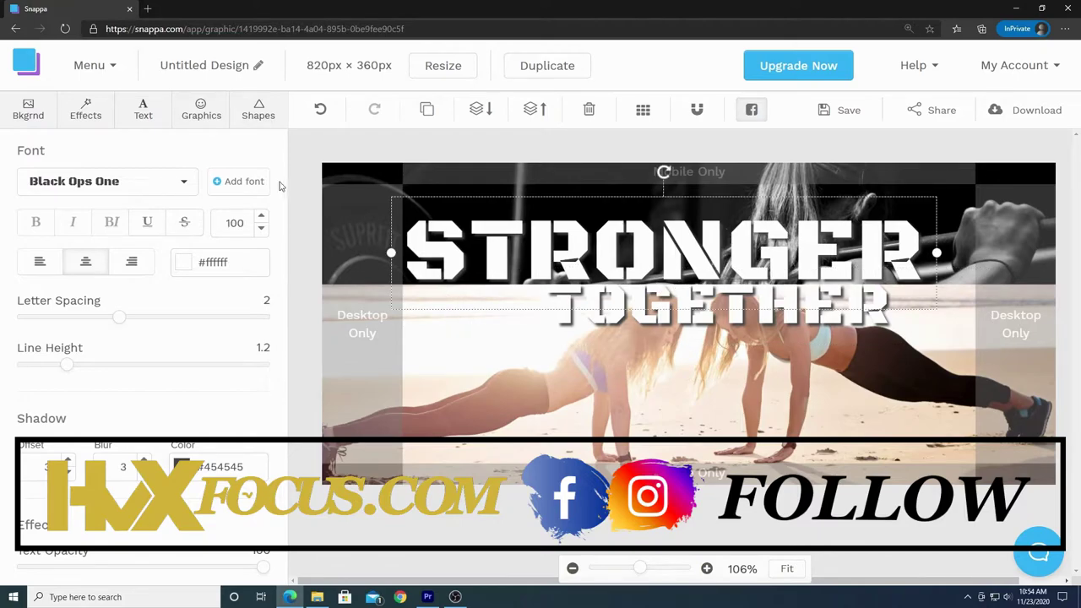
{"action": "double_click", "coordinate": [249, 222]}
{"action": "key", "text": "alt+Tab"}
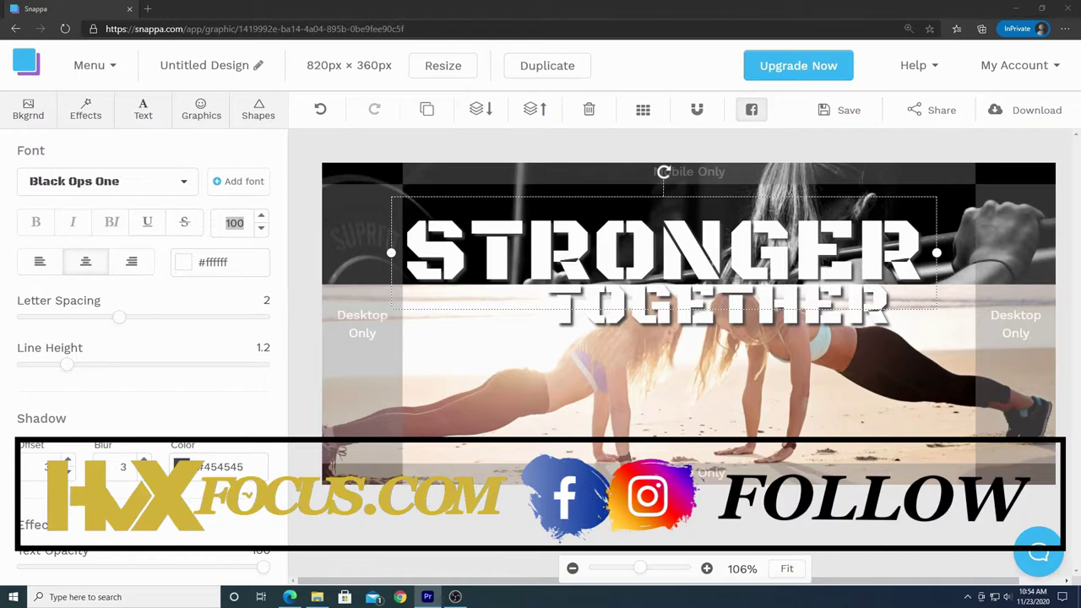
{"action": "key", "text": "alt+Tab"}
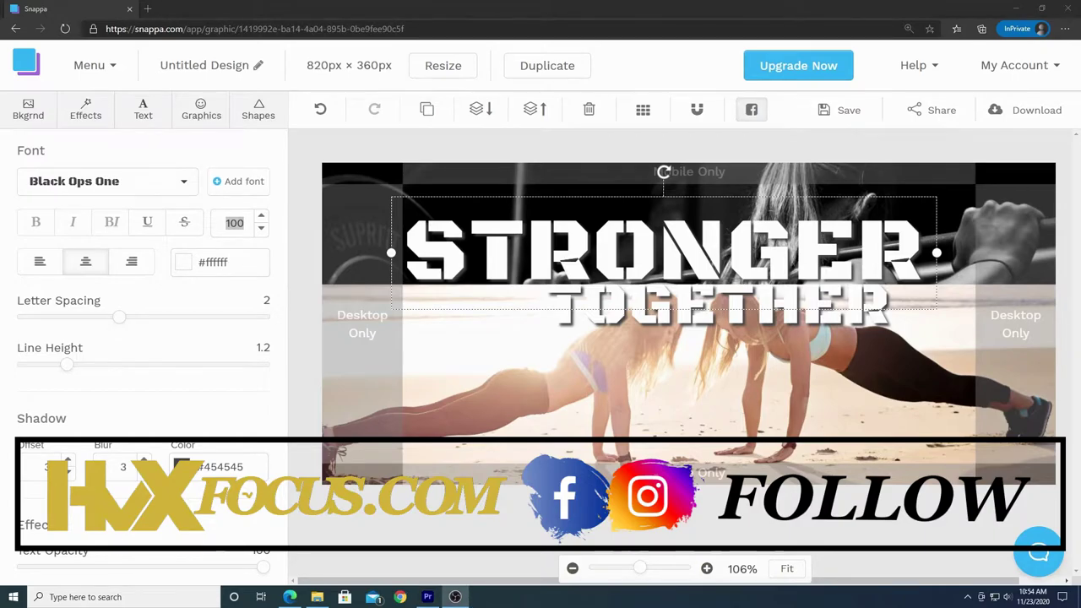
{"action": "type", "text": "67"}
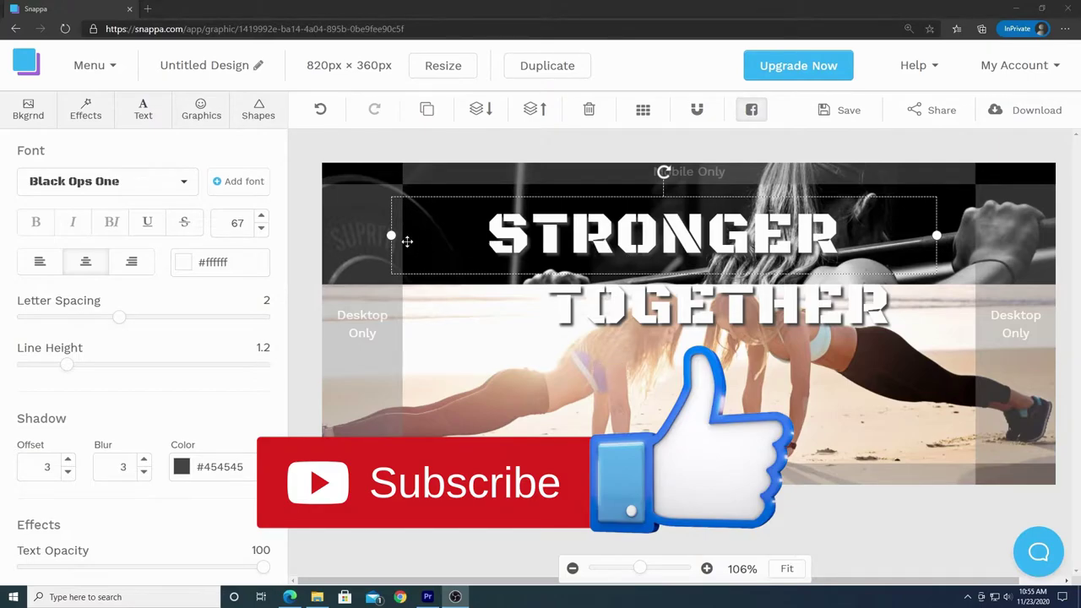
Narrow both heading boxes around their text, placing "STRONGER" at the safe zone's left edge and "TOGETHER" near its right edge.
{"action": "left_click_drag", "start_coordinate": [390, 236], "coordinate": [555, 237]}
{"action": "left_click_drag", "start_coordinate": [758, 257], "coordinate": [603, 269]}
{"action": "left_click_drag", "start_coordinate": [815, 307], "coordinate": [824, 319]}
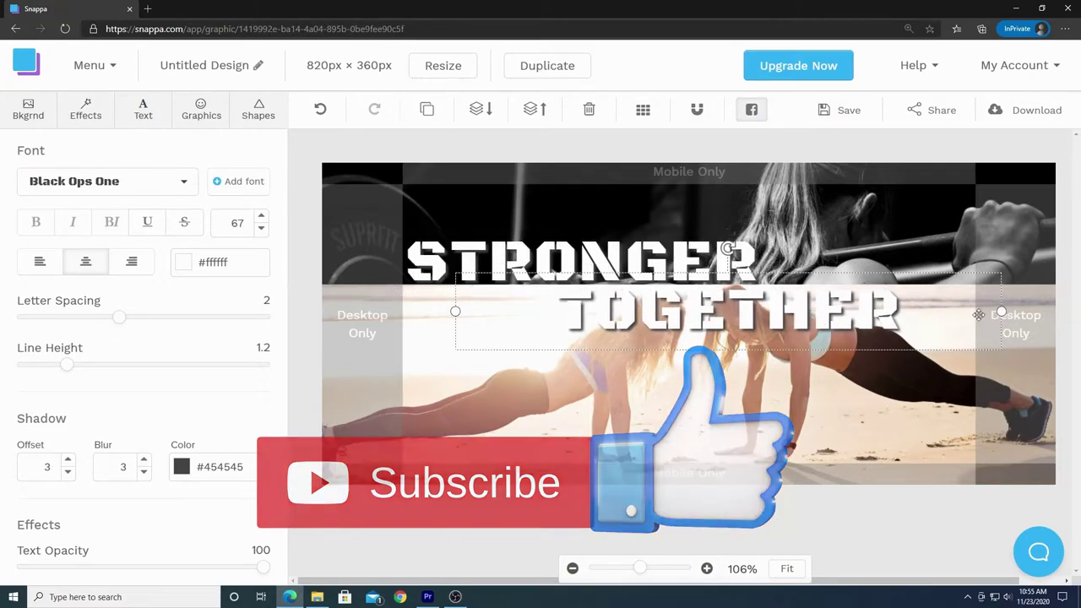
{"action": "left_click_drag", "start_coordinate": [1001, 314], "coordinate": [879, 311]}
Nudge "STRONGER" slightly upward, deselect it and hide the Facebook safe zone overlay.
{"action": "left_click", "coordinate": [659, 261]}
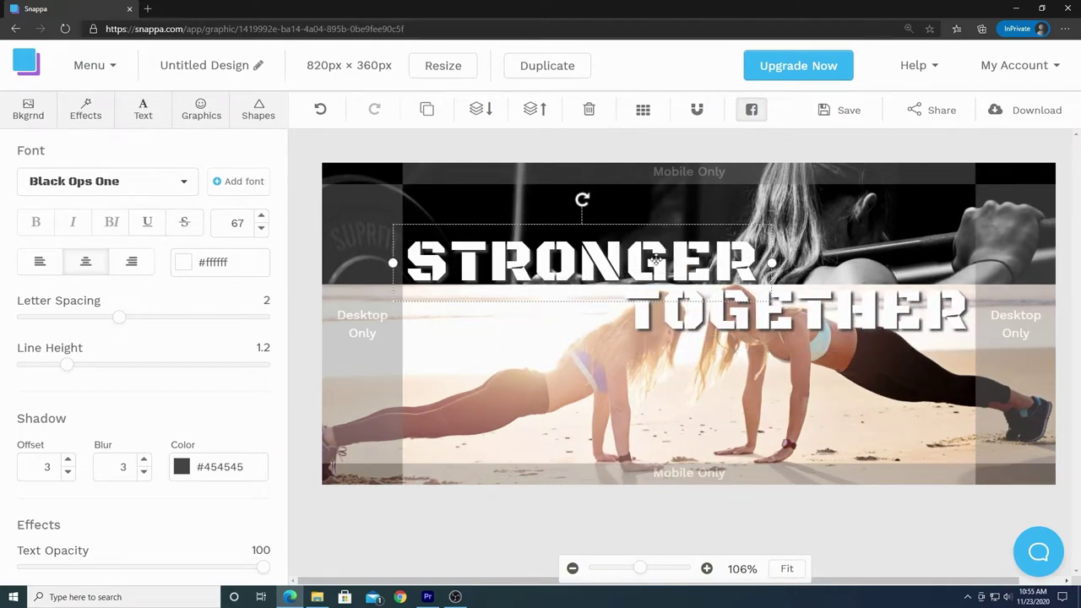
{"action": "left_click", "coordinate": [772, 522]}
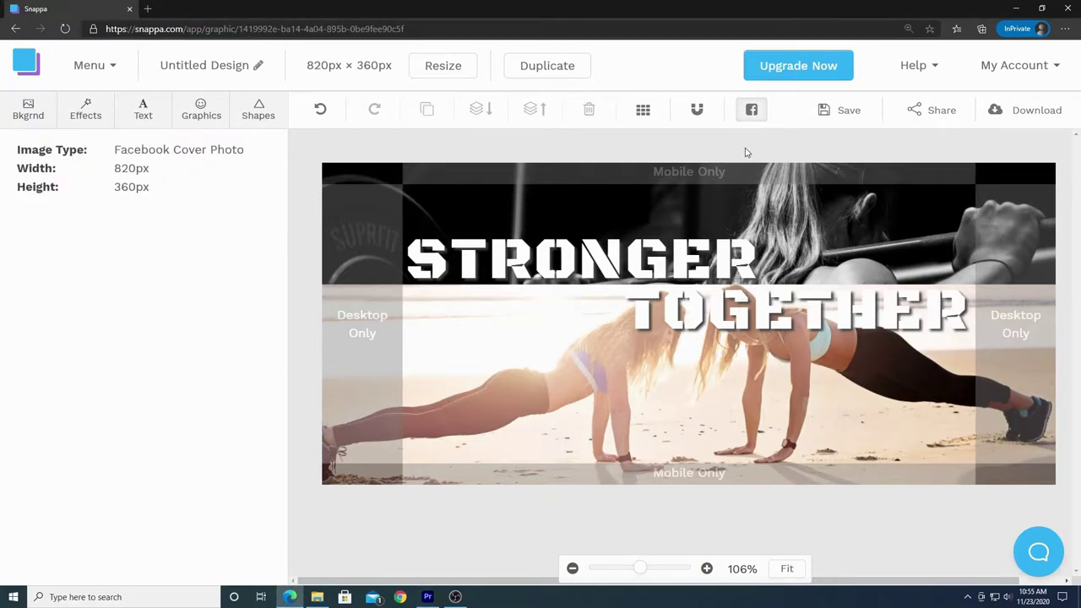
{"action": "left_click", "coordinate": [750, 112]}
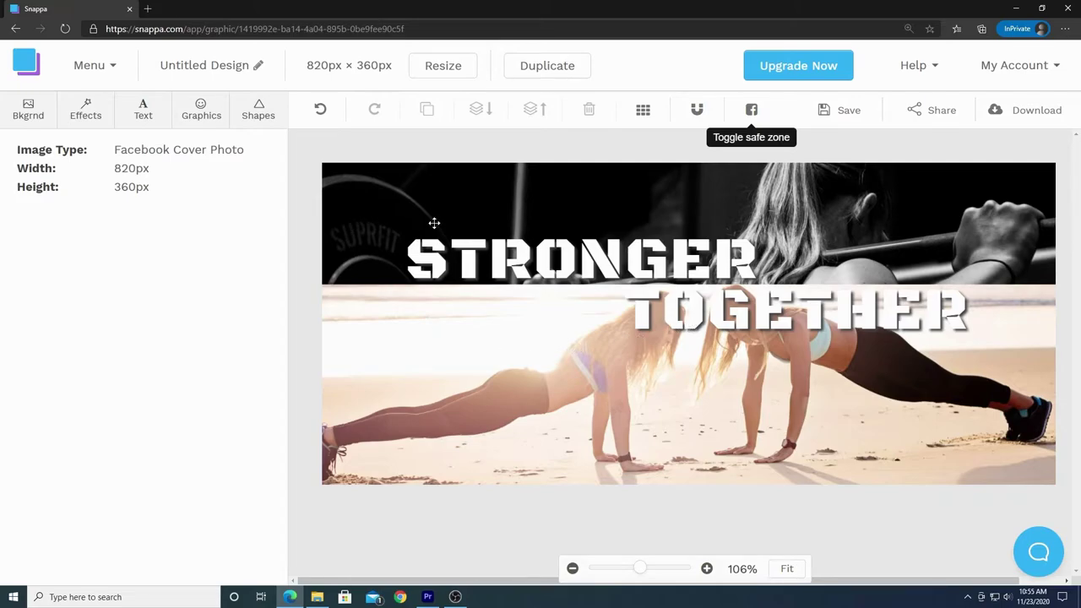
Search the icon graphics for "exercise" and browse to the black weightlifting figures.
{"action": "left_click", "coordinate": [200, 111]}
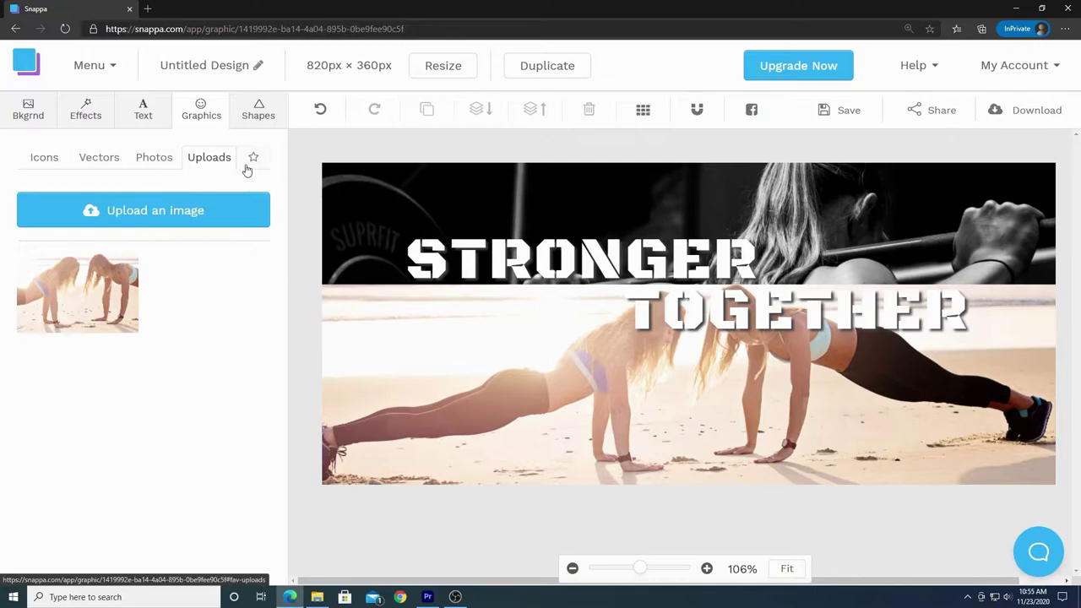
{"action": "left_click", "coordinate": [47, 160]}
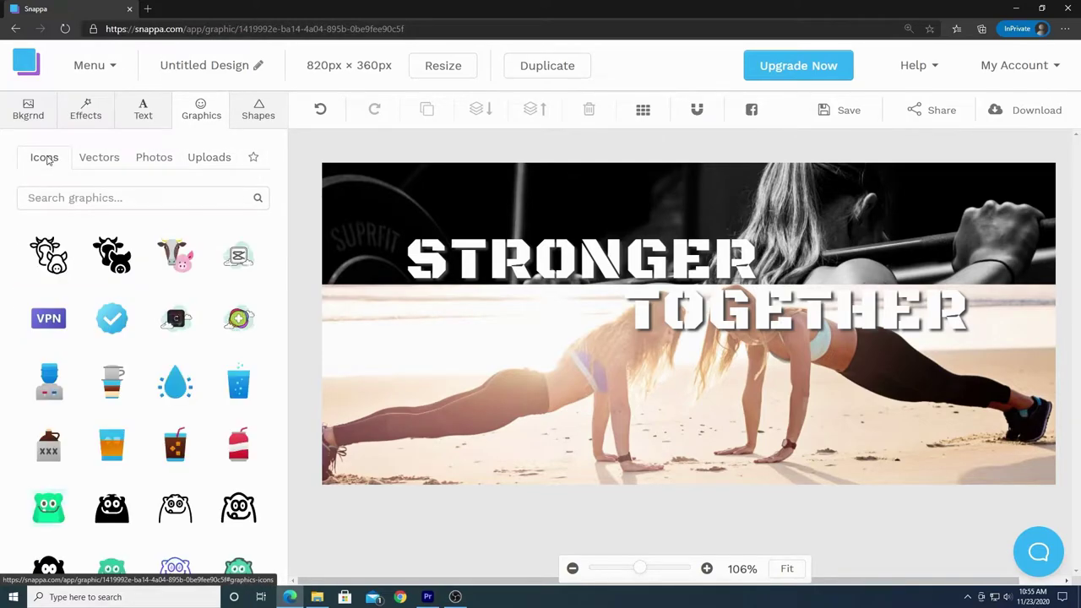
{"action": "left_click", "coordinate": [125, 197]}
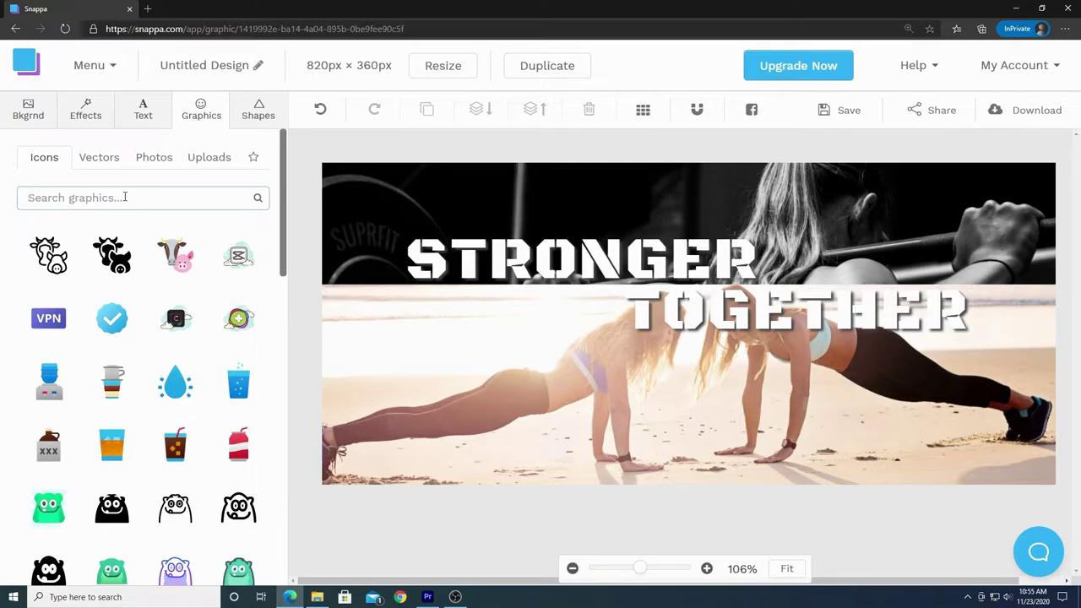
{"action": "type", "text": "exercise"}
{"action": "key", "text": "Return"}
{"action": "scroll", "coordinate": [169, 439], "scroll_direction": "down", "scroll_amount": 10}
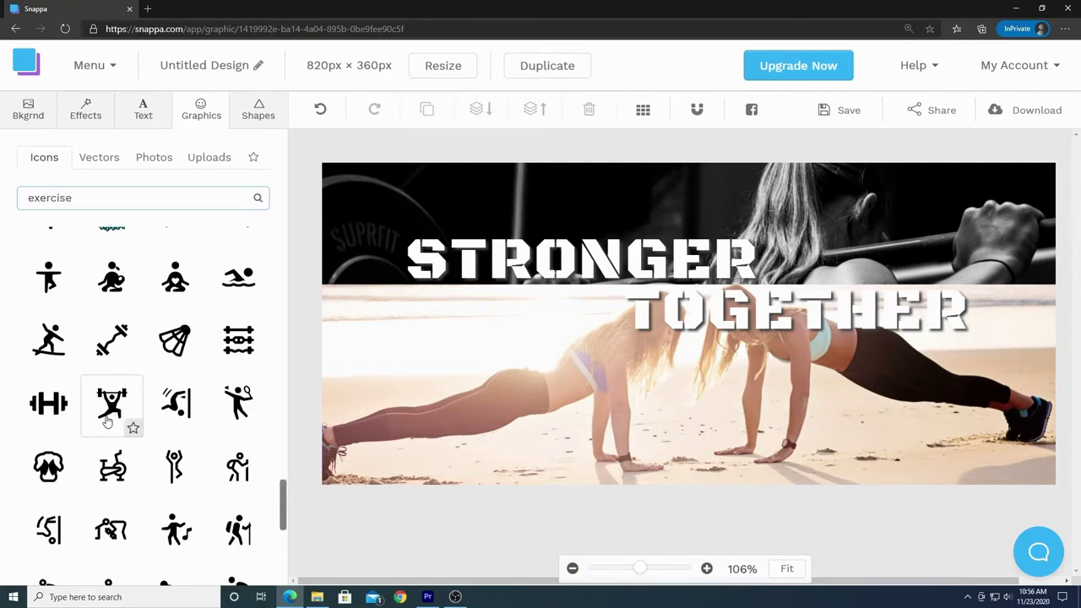
Add the weightlifter icon with the raised barbell and move it just left of the "TOGETHER" heading.
{"action": "left_click", "coordinate": [112, 404]}
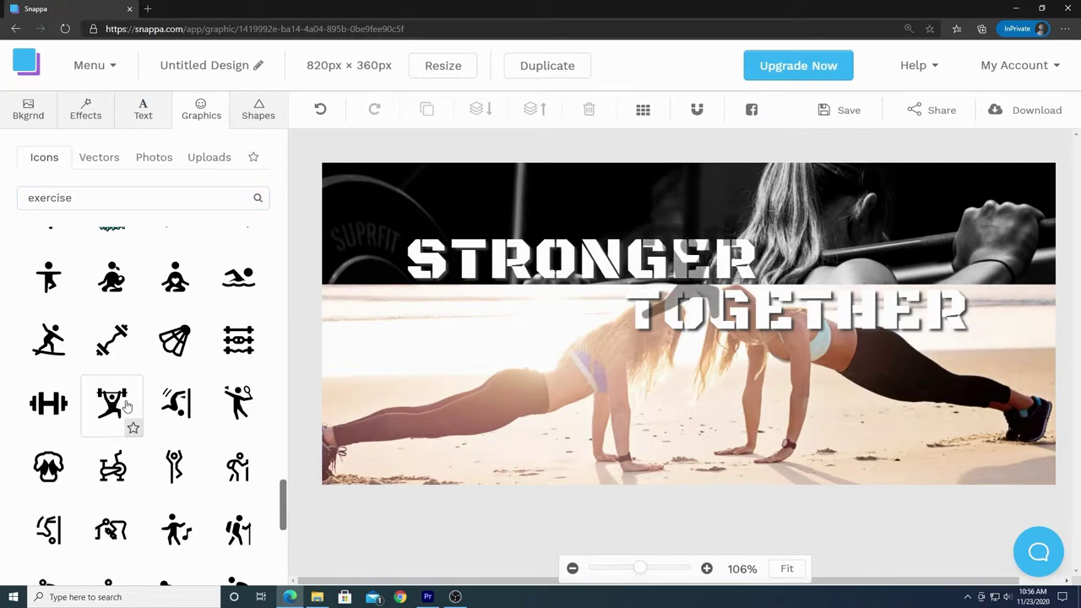
{"action": "left_click", "coordinate": [693, 336]}
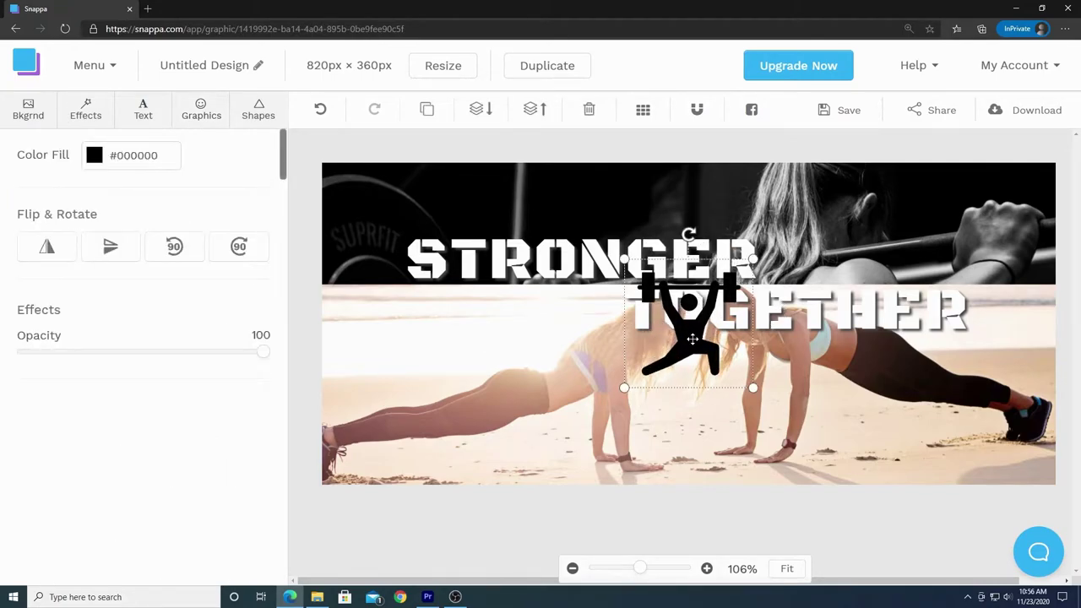
{"action": "left_click_drag", "start_coordinate": [693, 338], "coordinate": [574, 333]}
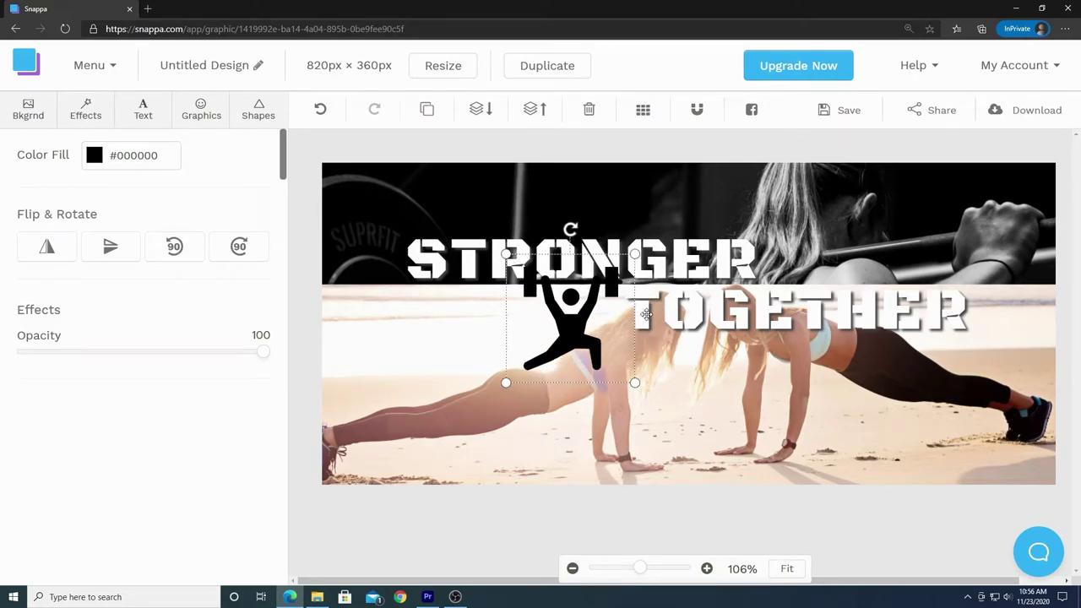
Delete the first letter "T" from the "TOGETHER" heading and narrow its text box to fit "OGETHER".
{"action": "left_click", "coordinate": [646, 314]}
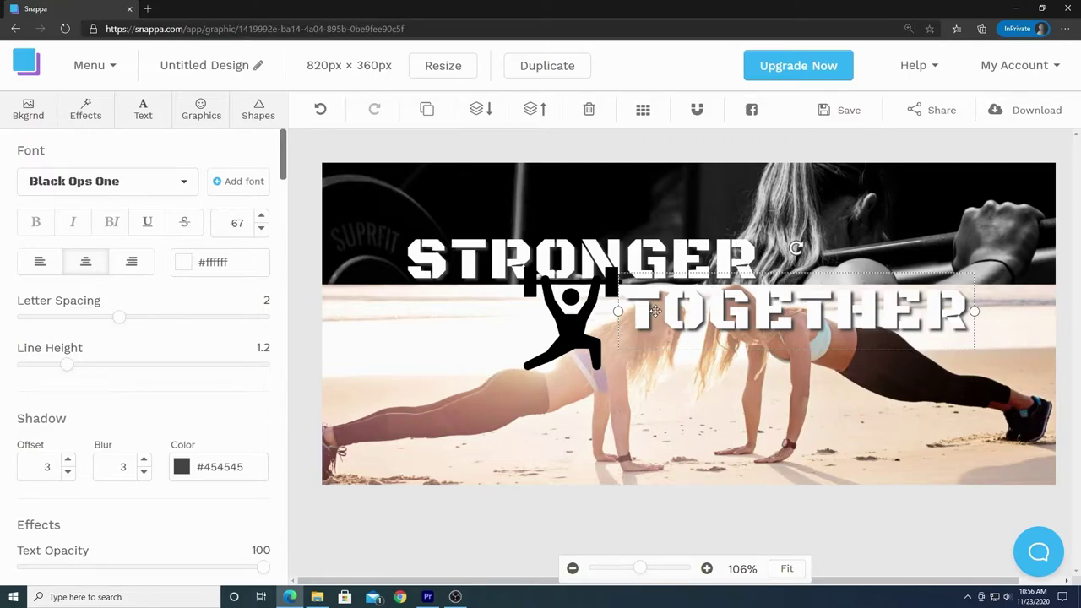
{"action": "double_click", "coordinate": [656, 311]}
{"action": "left_click", "coordinate": [658, 312]}
{"action": "key", "text": "BackSpace"}
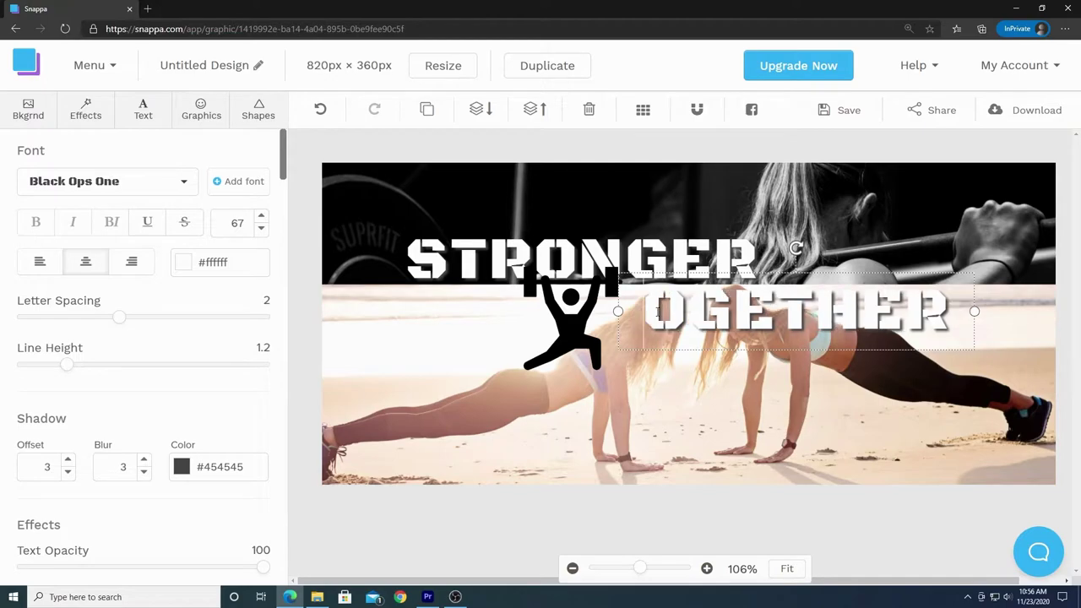
{"action": "left_click_drag", "start_coordinate": [619, 312], "coordinate": [652, 313]}
{"action": "left_click", "coordinate": [793, 316]}
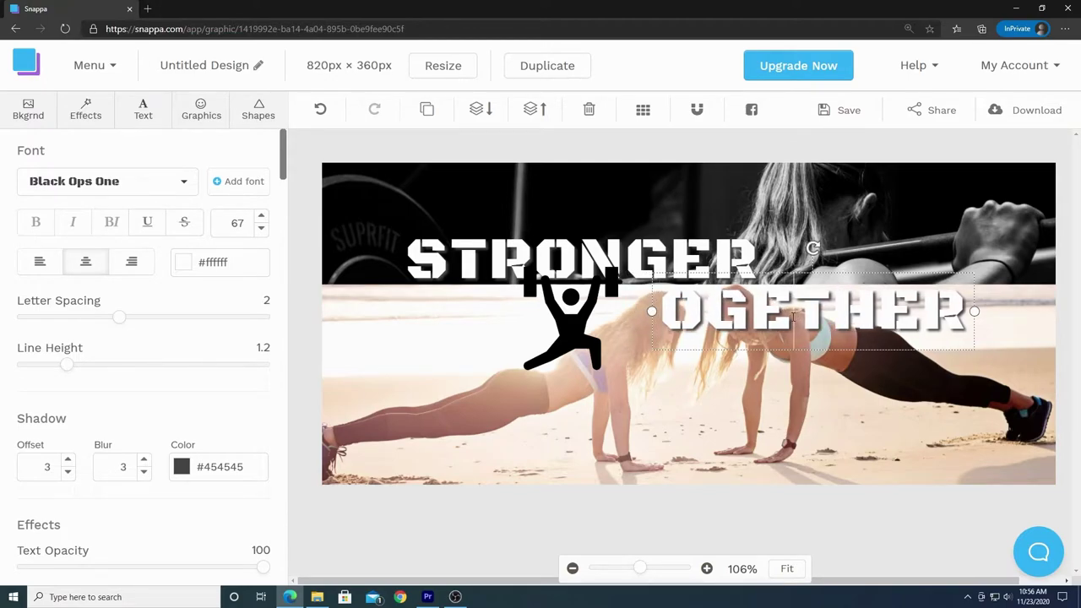
{"action": "left_click", "coordinate": [784, 365]}
{"action": "left_click", "coordinate": [803, 317]}
{"action": "left_click_drag", "start_coordinate": [807, 316], "coordinate": [804, 317]}
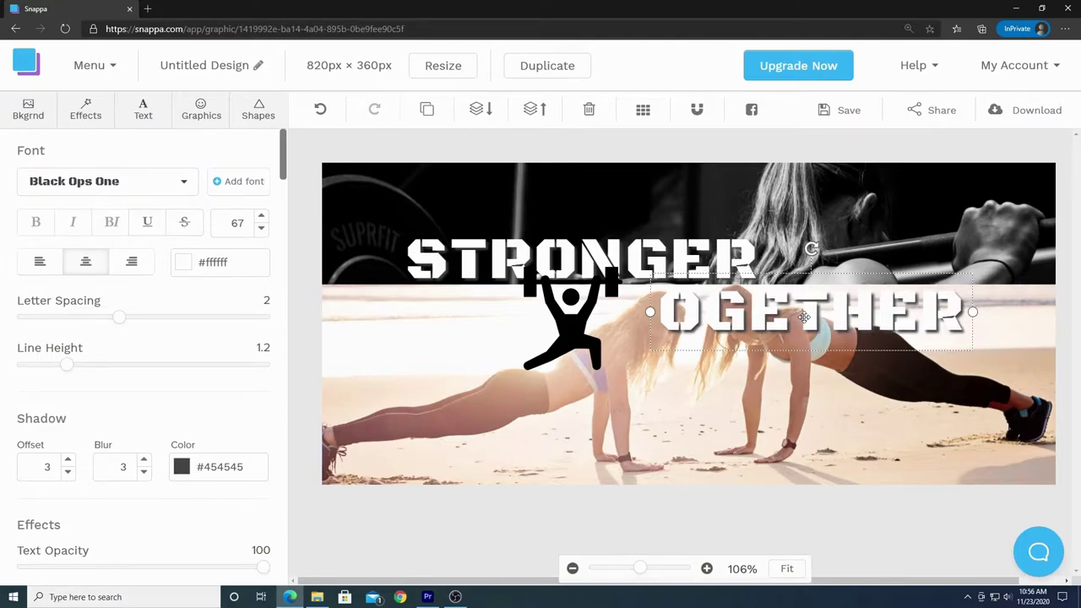
Show the Facebook safe zone overlay and shift "OGETHER" slightly right to the safe zone's edge.
{"action": "left_click", "coordinate": [572, 328]}
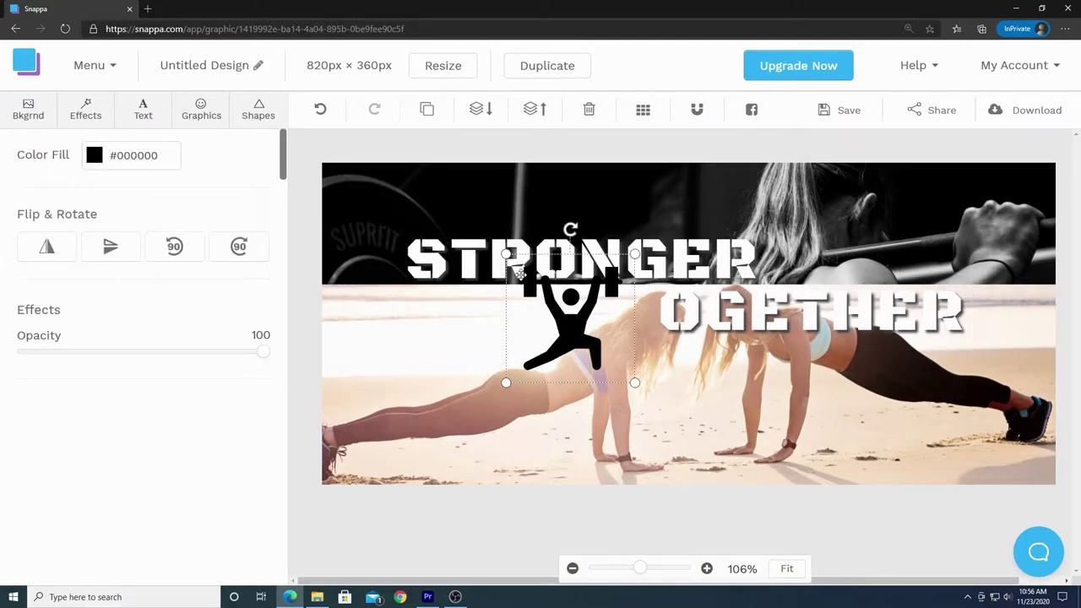
{"action": "left_click", "coordinate": [751, 110]}
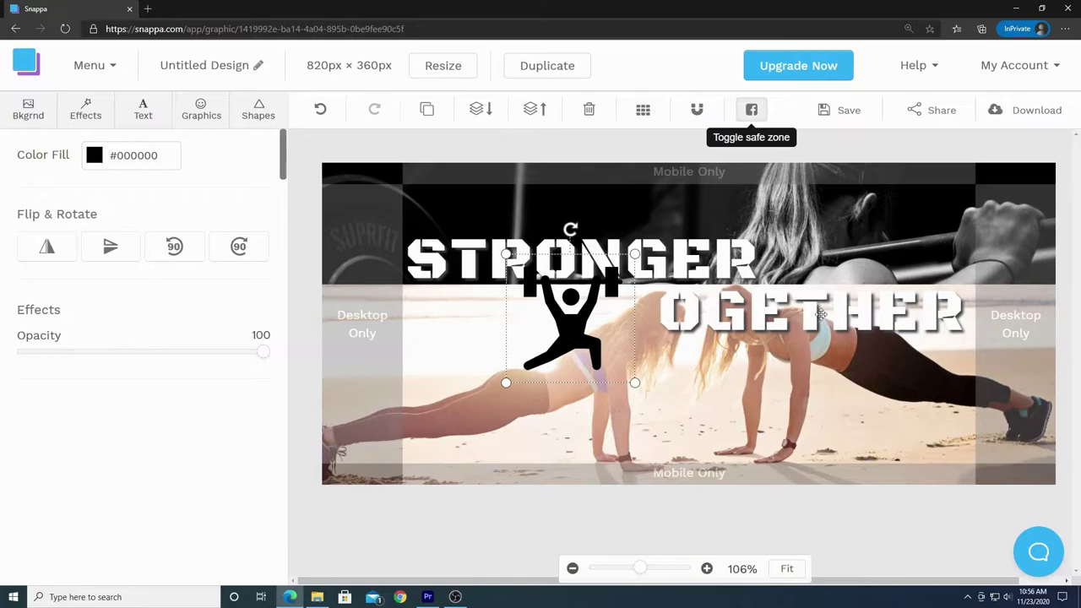
{"action": "left_click", "coordinate": [845, 319]}
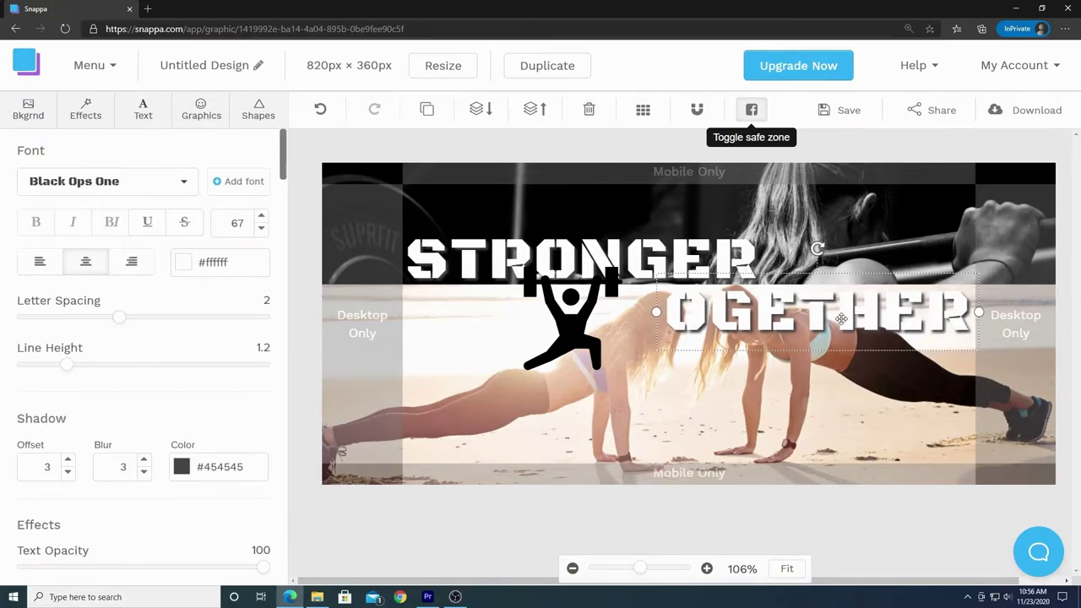
Shrink the weightlifter icon to about letter height and place it directly before "OGETHER" as the missing "T".
{"action": "left_click_drag", "start_coordinate": [567, 337], "coordinate": [623, 334]}
{"action": "left_click_drag", "start_coordinate": [561, 253], "coordinate": [610, 300]}
{"action": "left_click_drag", "start_coordinate": [659, 352], "coordinate": [644, 332]}
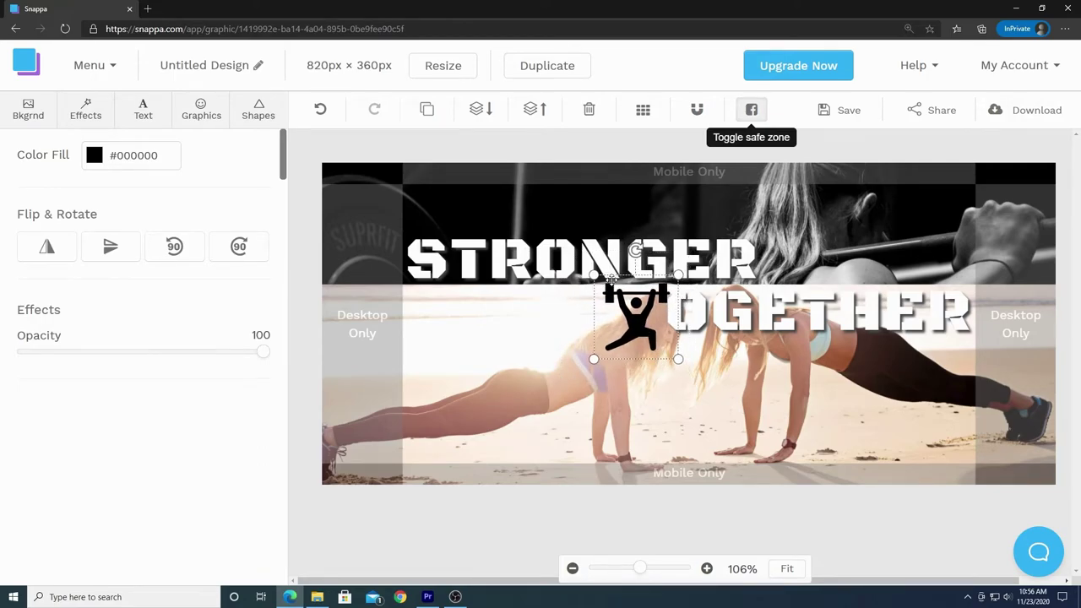
{"action": "left_click_drag", "start_coordinate": [594, 276], "coordinate": [610, 291]}
{"action": "mouse_move", "coordinate": [646, 329]}
{"action": "left_mouse_down"}
{"action": "mouse_move", "coordinate": [642, 312]}
{"action": "mouse_move", "coordinate": [653, 317]}
{"action": "left_mouse_up"}
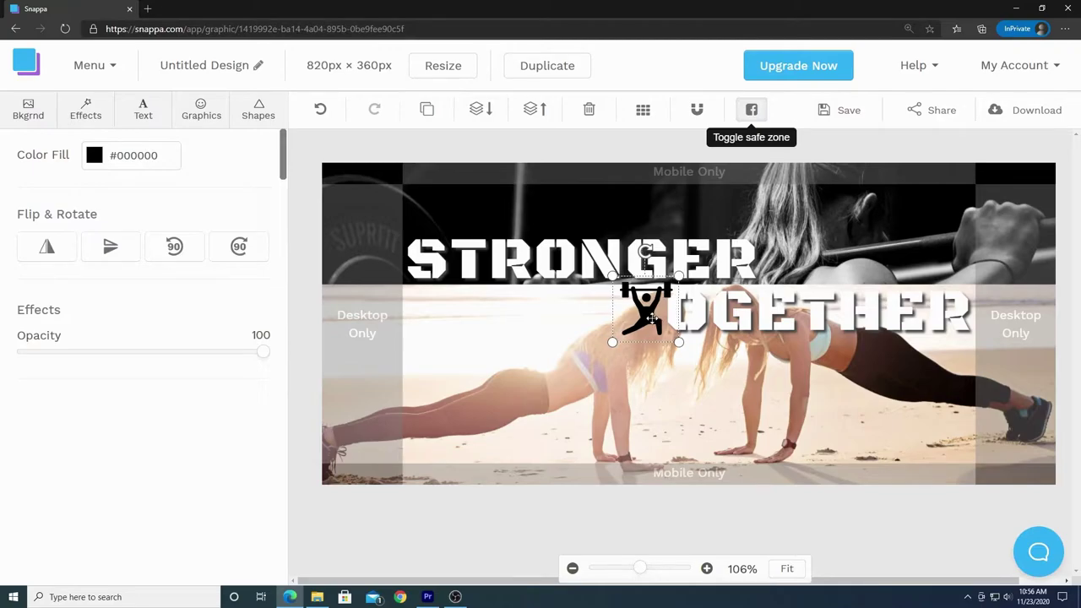
Copy the "OGETHER" heading's text color and set the weightlifter icon's fill to #ffffff.
{"action": "left_click", "coordinate": [792, 321]}
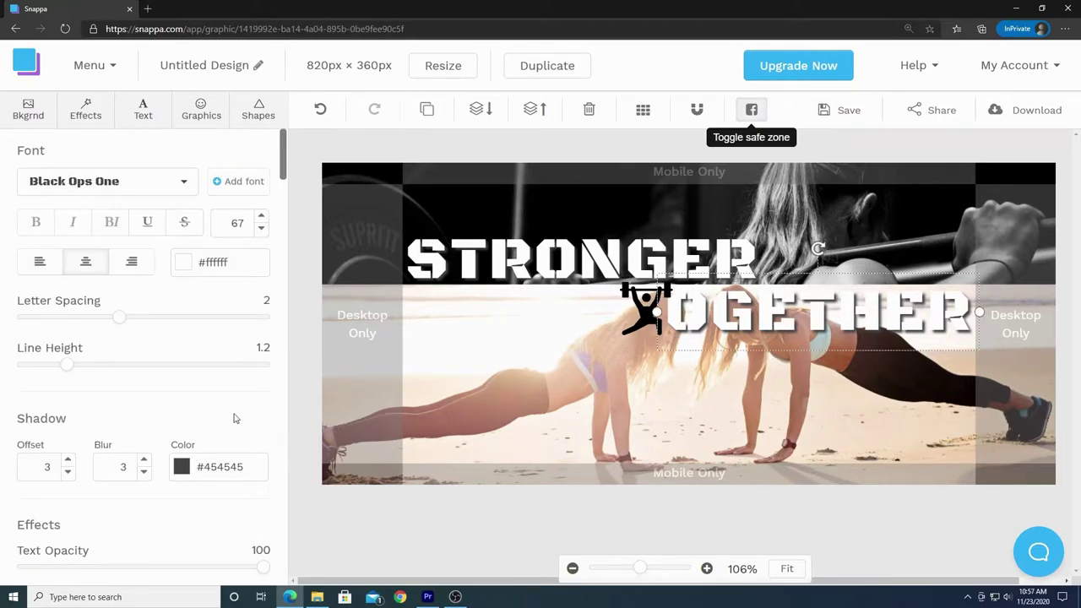
{"action": "left_click_drag", "start_coordinate": [229, 263], "coordinate": [213, 264]}
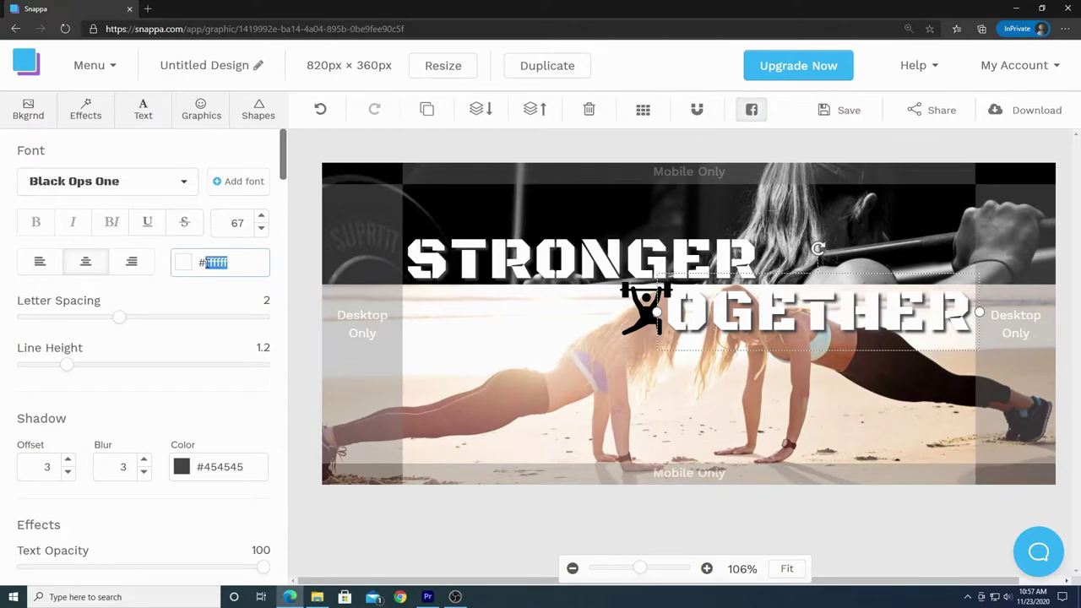
{"action": "right_click", "coordinate": [213, 263]}
{"action": "left_click", "coordinate": [245, 315]}
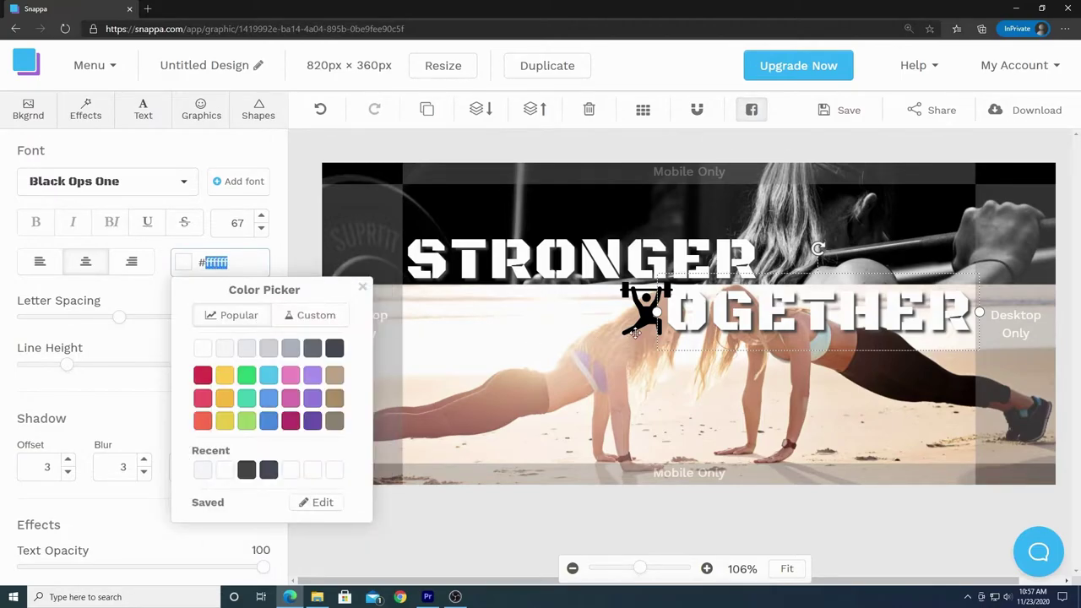
{"action": "left_click", "coordinate": [646, 311]}
{"action": "left_click", "coordinate": [155, 155]}
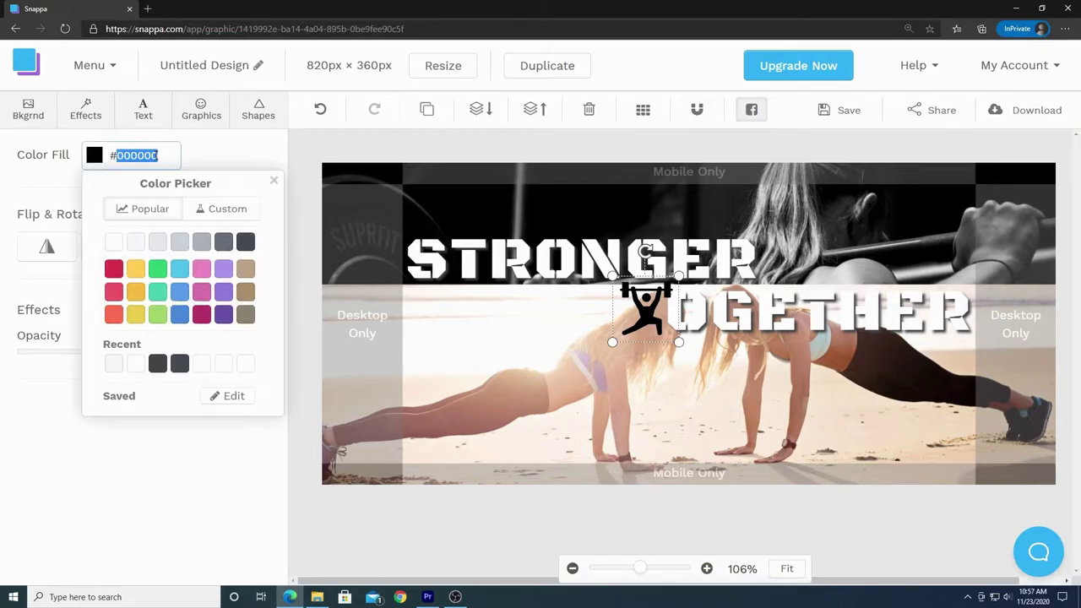
{"action": "type", "text": "ffffff"}
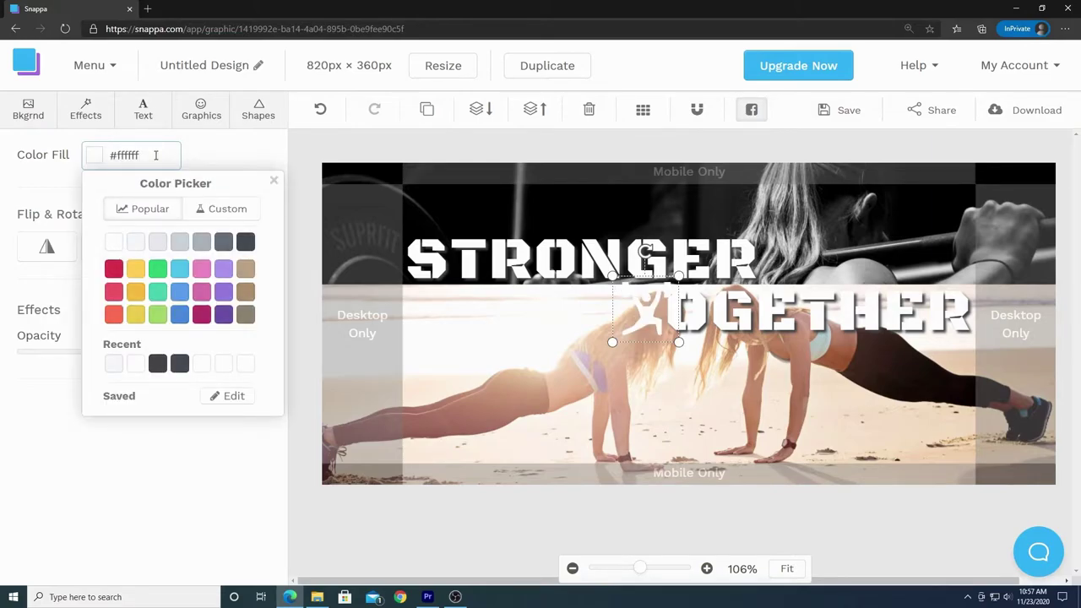
{"action": "left_click", "coordinate": [274, 182]}
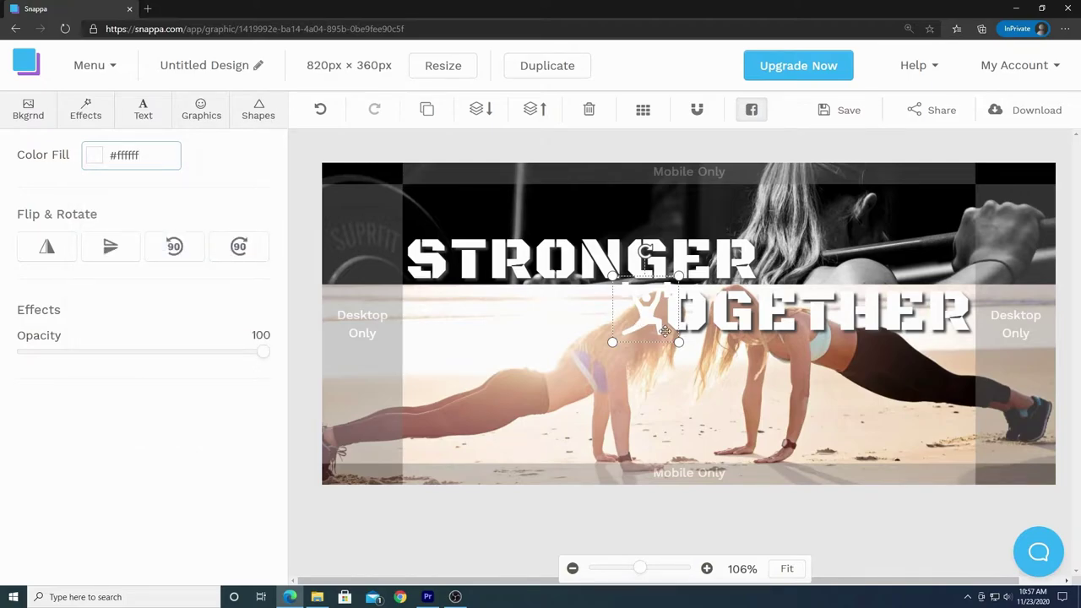
Duplicate the white weightlifter icon's layer.
{"action": "left_click", "coordinate": [655, 374]}
{"action": "left_click", "coordinate": [651, 323]}
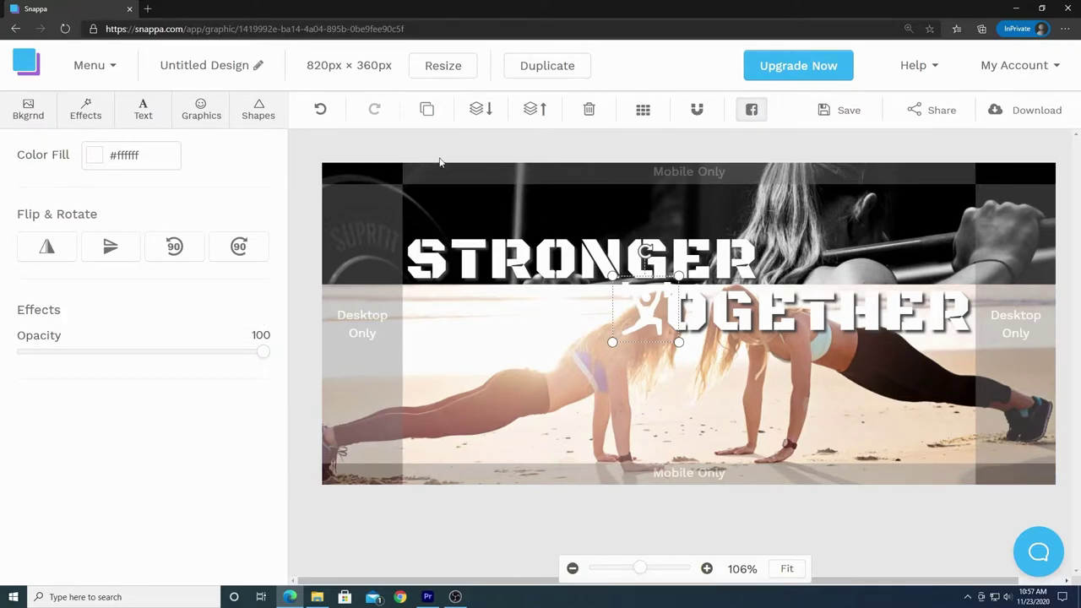
{"action": "left_click", "coordinate": [427, 115]}
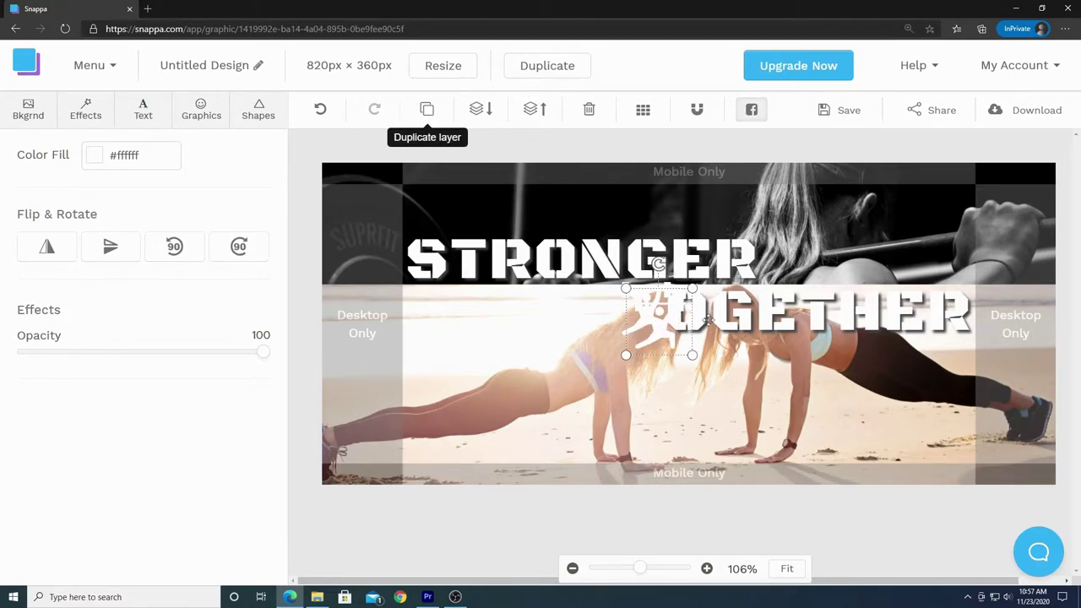
Copy the "OGETHER" heading's shadow color and set the duplicate weightlifter icon's fill to #454545.
{"action": "left_click", "coordinate": [765, 308]}
{"action": "left_click_drag", "start_coordinate": [244, 466], "coordinate": [212, 468]}
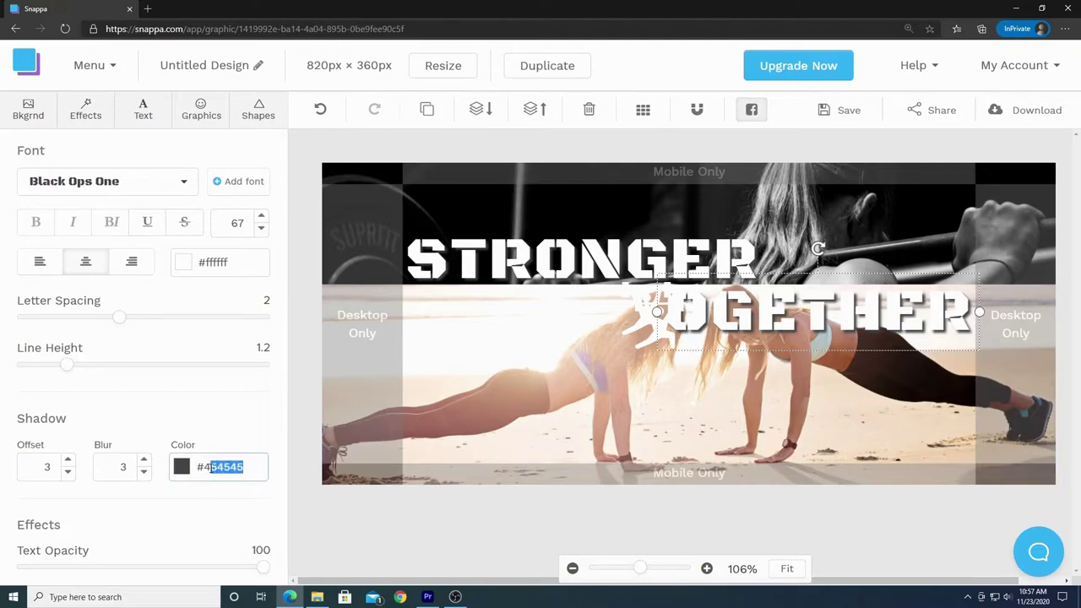
{"action": "right_click", "coordinate": [203, 466]}
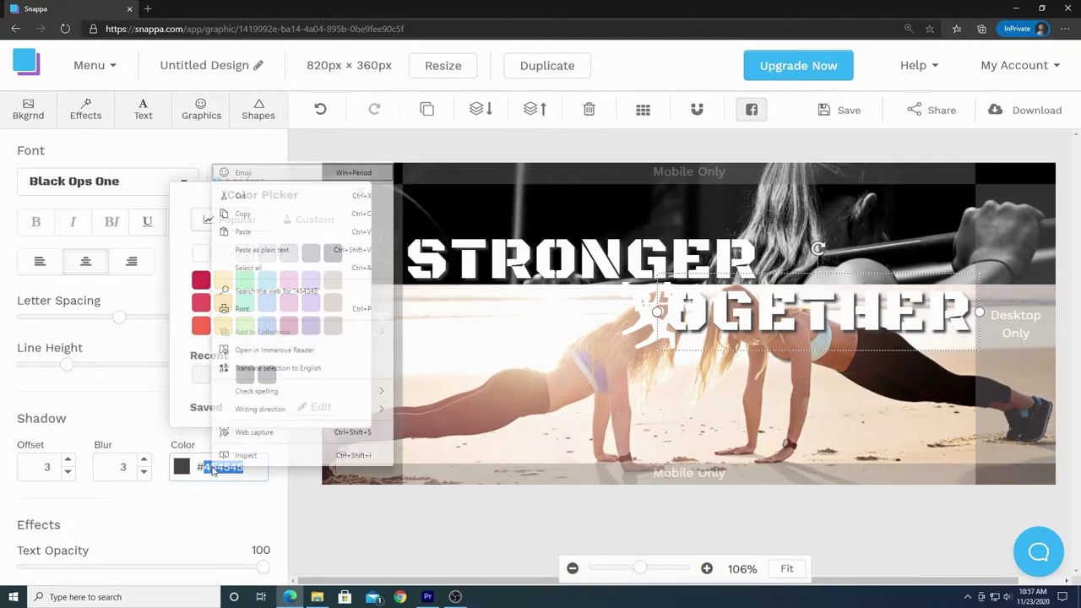
{"action": "left_click", "coordinate": [241, 212]}
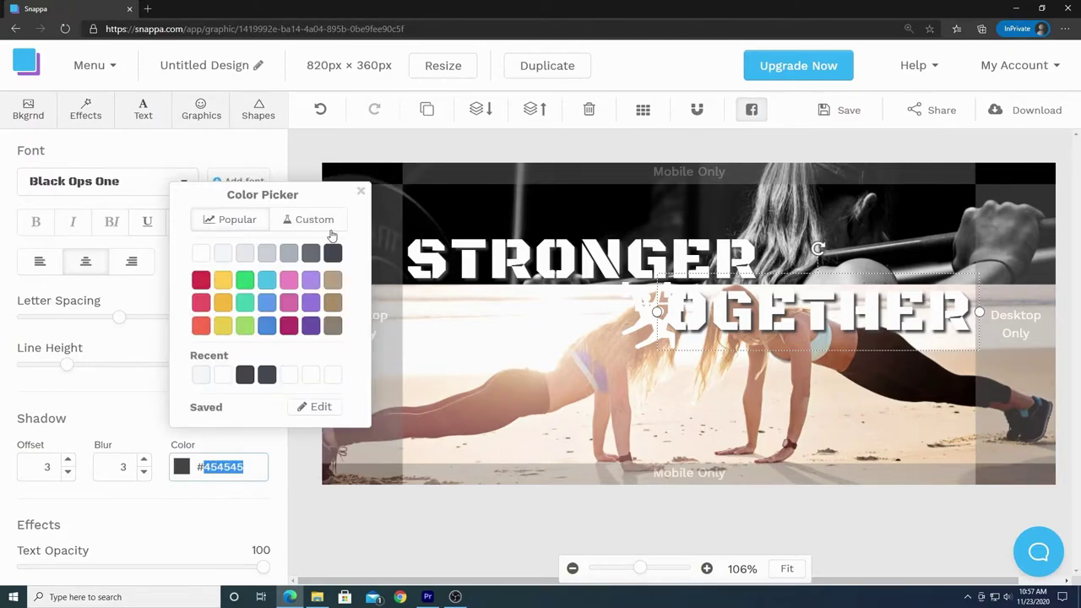
{"action": "left_click", "coordinate": [361, 194]}
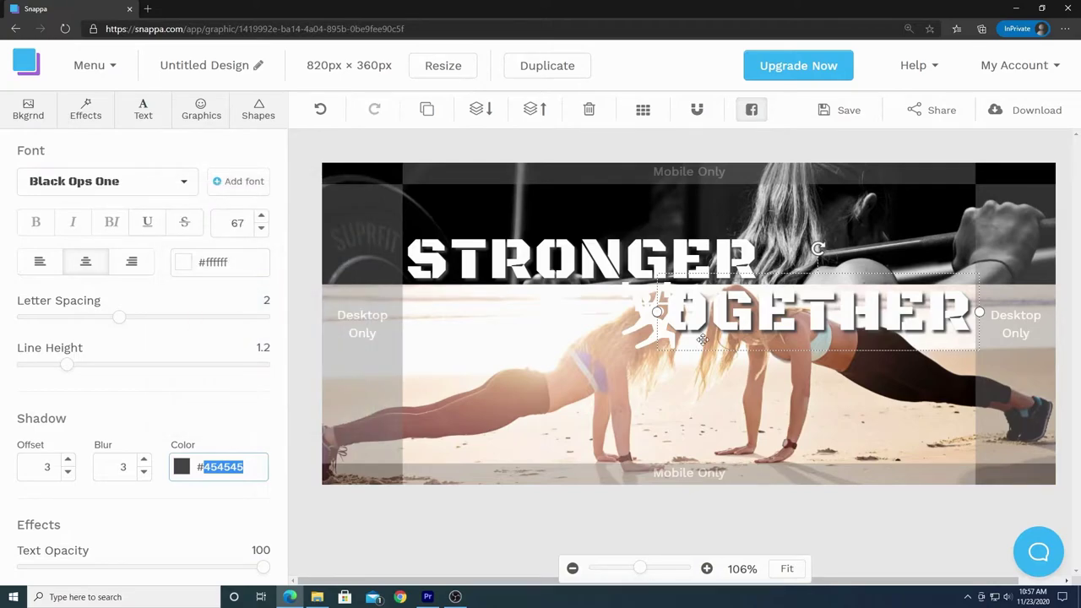
{"action": "left_click", "coordinate": [650, 342]}
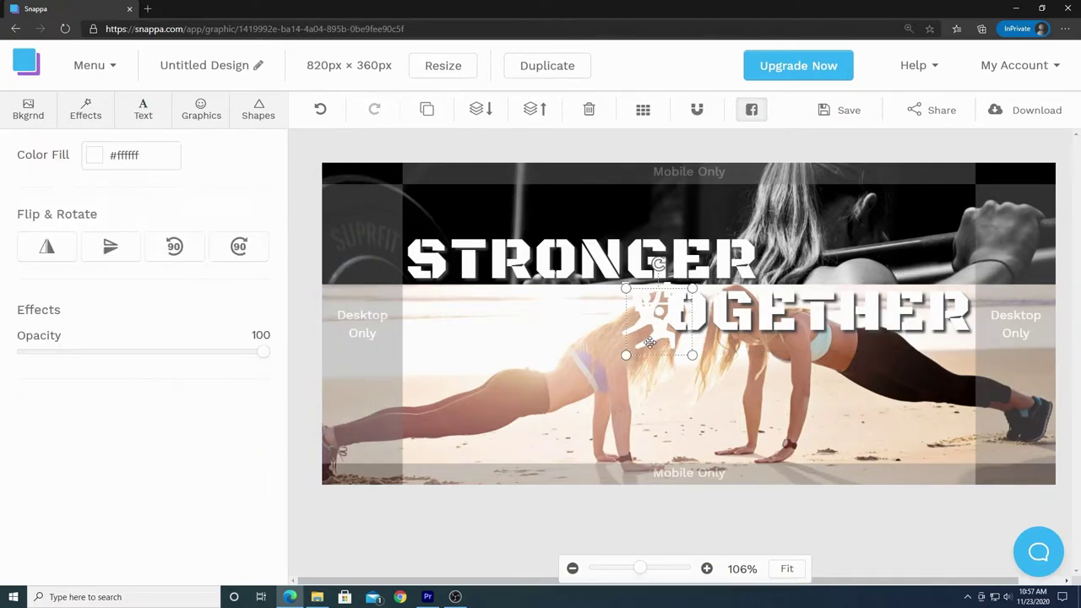
{"action": "left_click", "coordinate": [156, 159]}
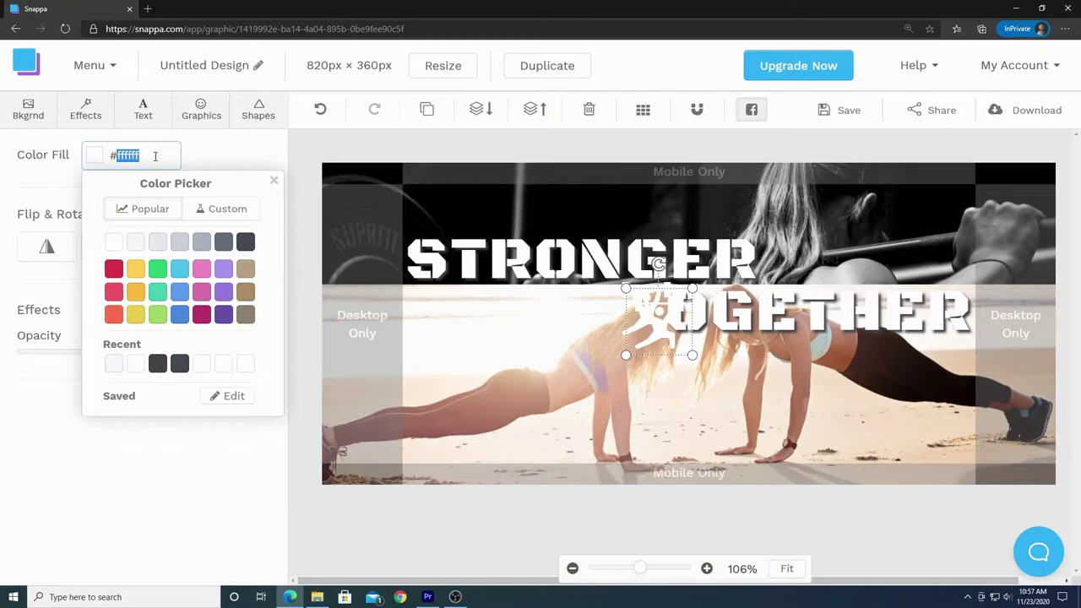
{"action": "type", "text": "454545"}
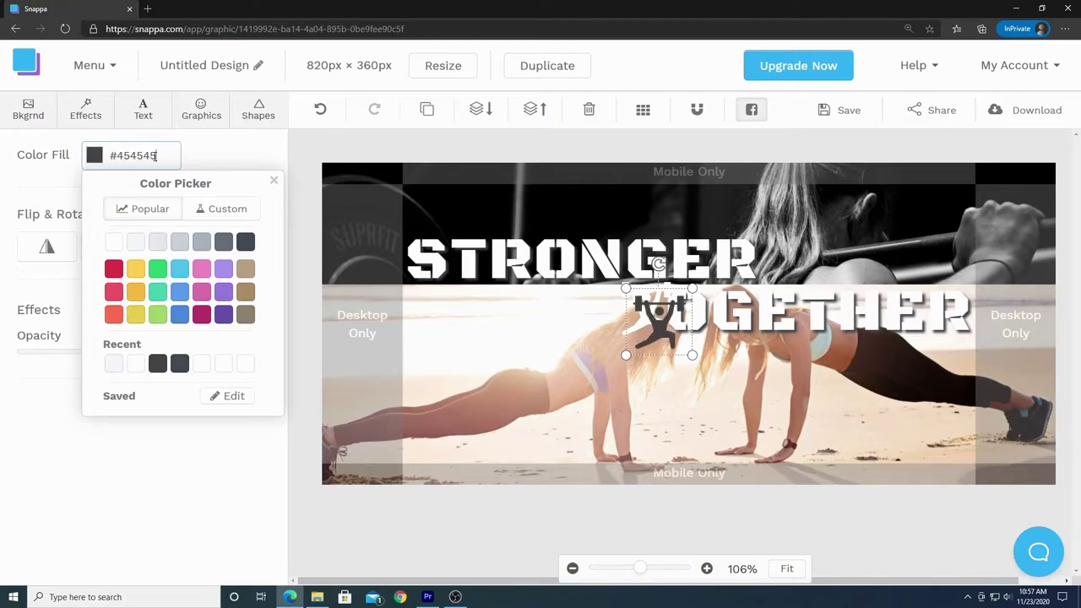
Add #454545 to the saved colors.
{"action": "left_click", "coordinate": [228, 397]}
{"action": "left_click", "coordinate": [413, 210]}
{"action": "left_click", "coordinate": [415, 217]}
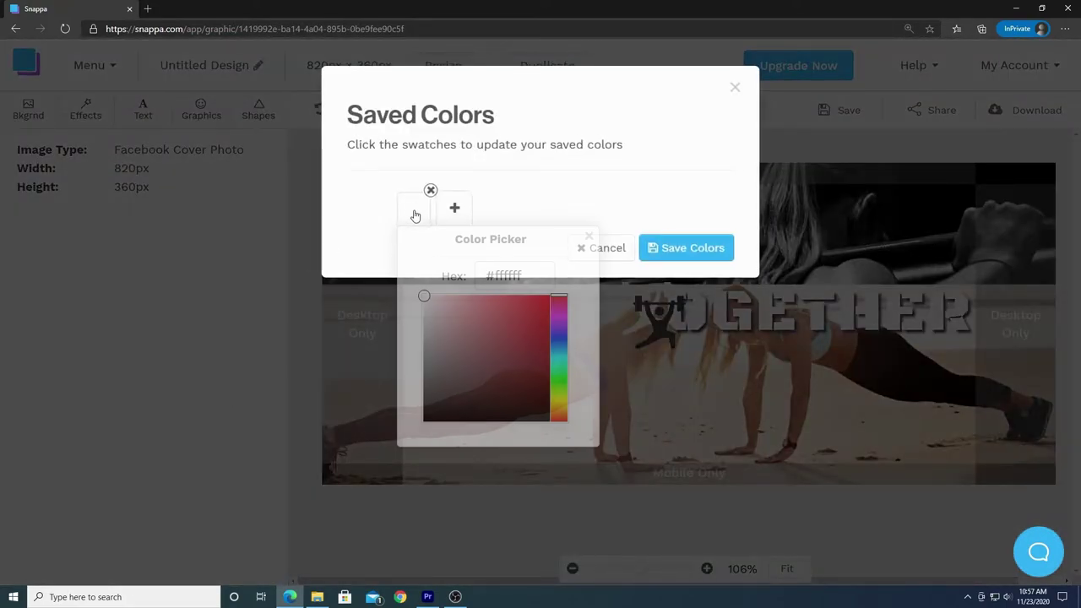
{"action": "double_click", "coordinate": [531, 274]}
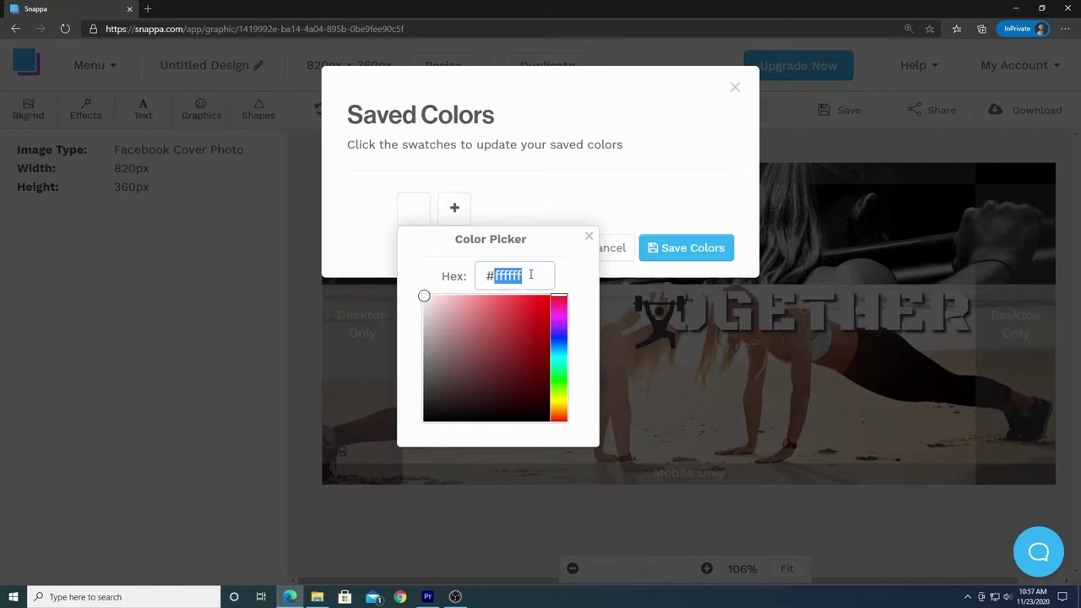
{"action": "key", "text": "ctrl+v"}
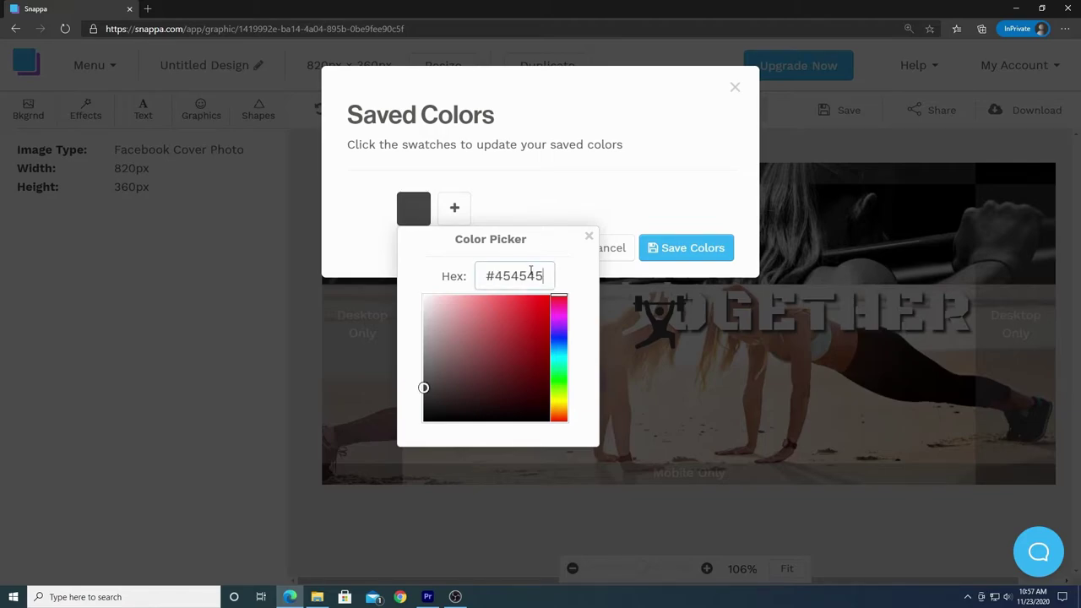
{"action": "left_click", "coordinate": [691, 252]}
{"action": "left_click", "coordinate": [690, 250]}
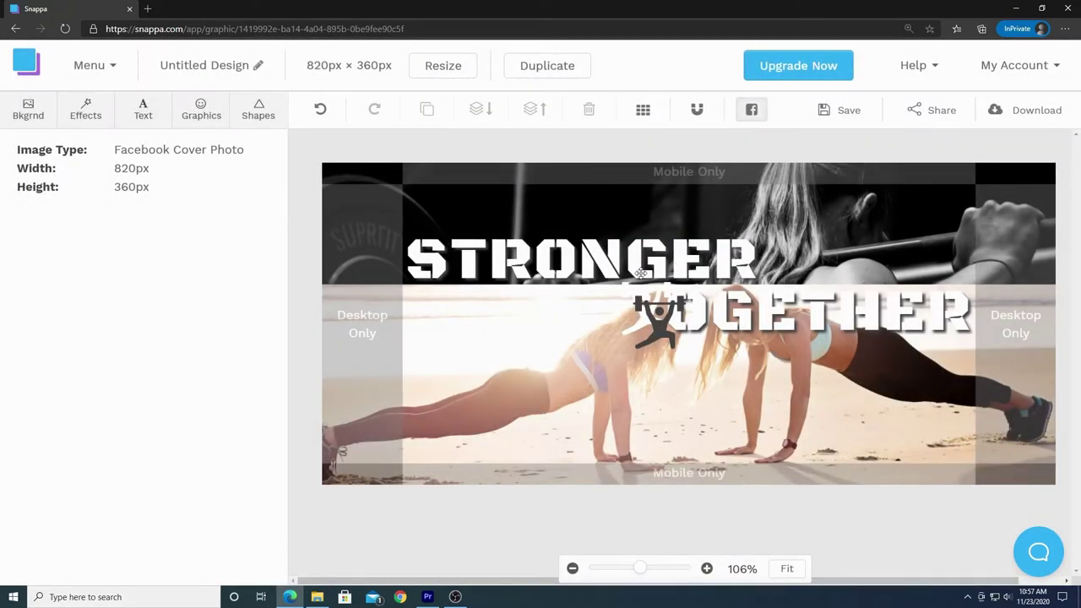
Move the dark weightlifter icon over the white one, leaving a slight offset like a drop shadow.
{"action": "left_click", "coordinate": [663, 329]}
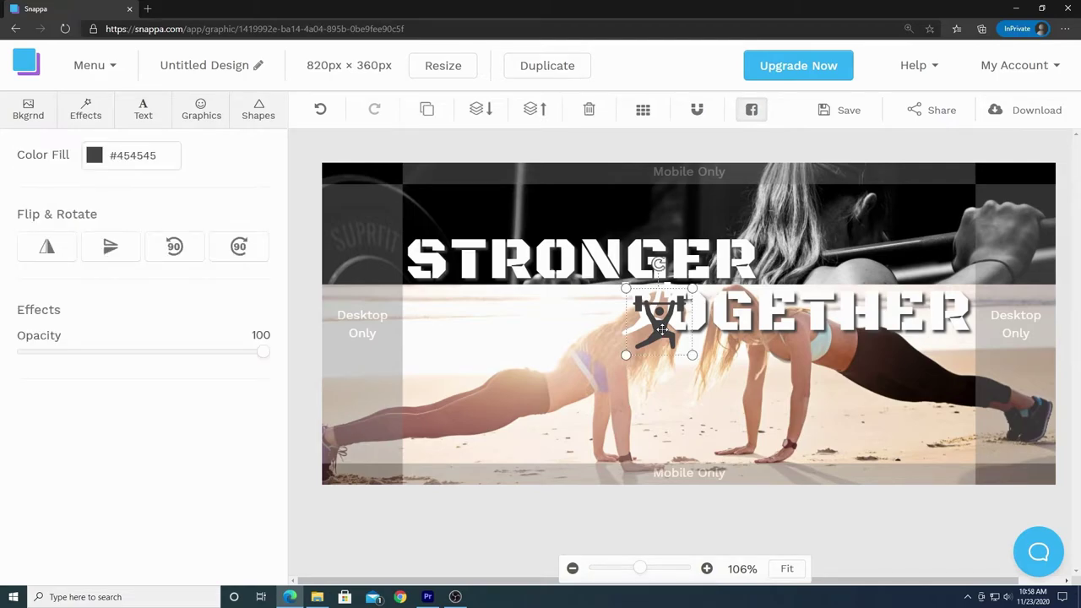
{"action": "mouse_move", "coordinate": [663, 331]}
{"action": "left_mouse_down"}
{"action": "mouse_move", "coordinate": [643, 311]}
{"action": "mouse_move", "coordinate": [655, 322]}
{"action": "left_mouse_up"}
{"action": "left_click_drag", "start_coordinate": [642, 570], "coordinate": [664, 569]}
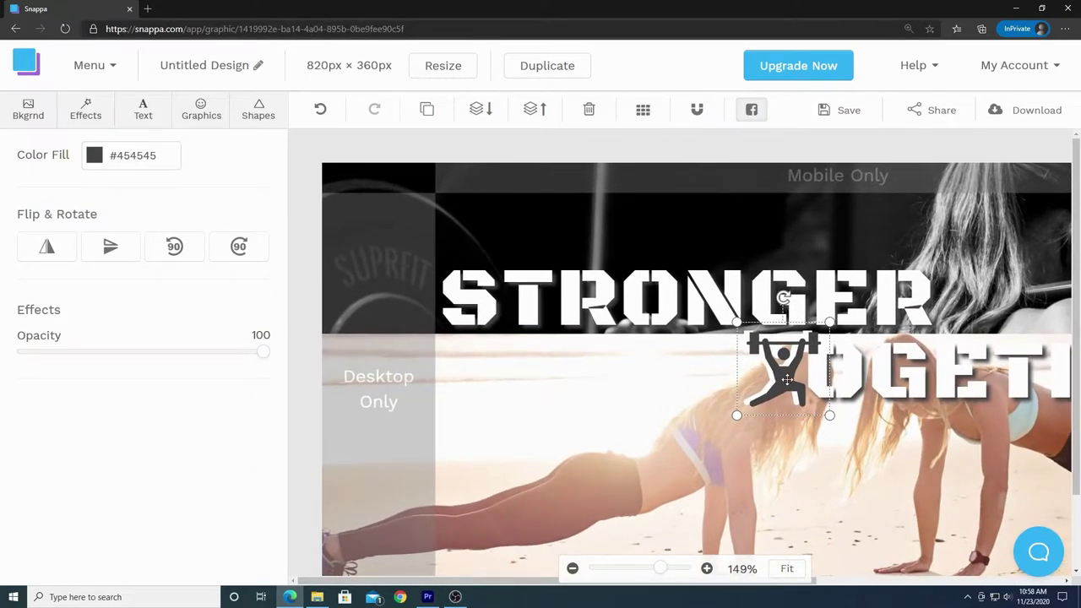
{"action": "left_click_drag", "start_coordinate": [786, 380], "coordinate": [783, 380]}
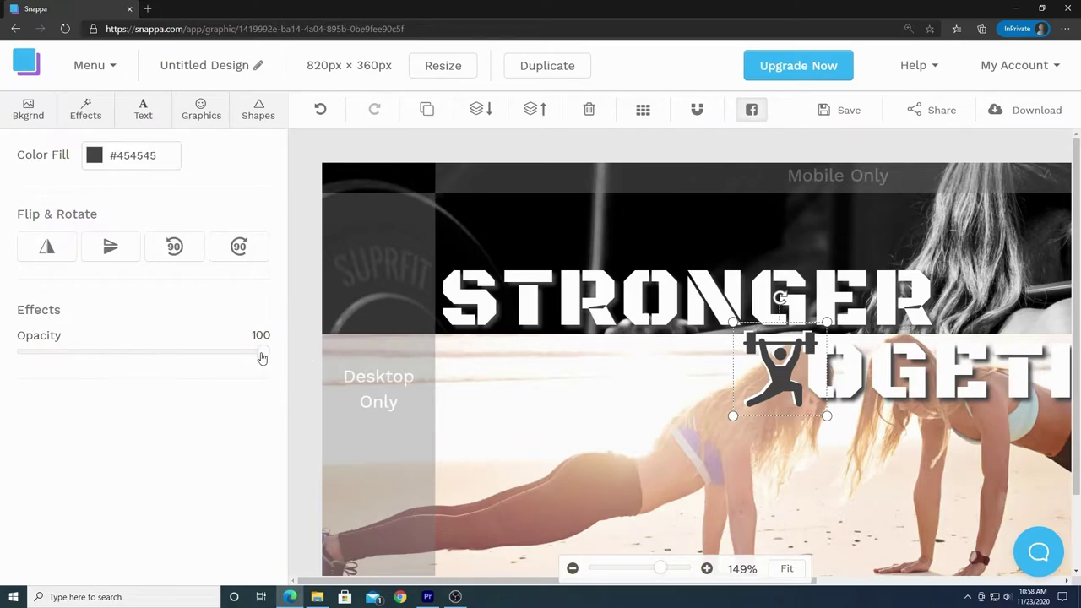
Set the dark weightlifter icon's opacity to 75 and move its layer behind the white icon.
{"action": "left_click_drag", "start_coordinate": [264, 357], "coordinate": [205, 361]}
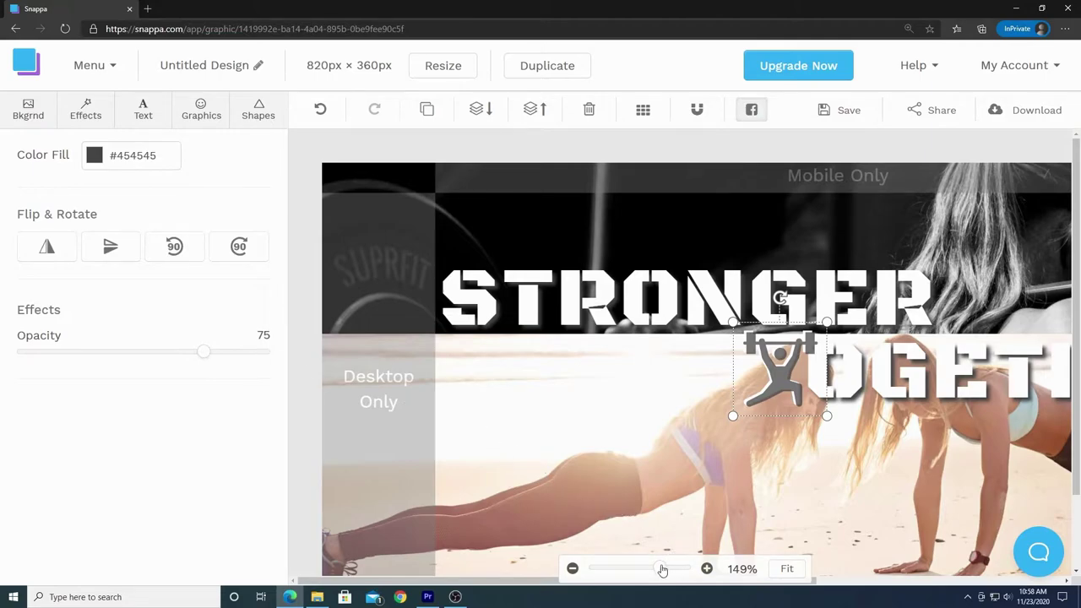
{"action": "left_click", "coordinate": [478, 111]}
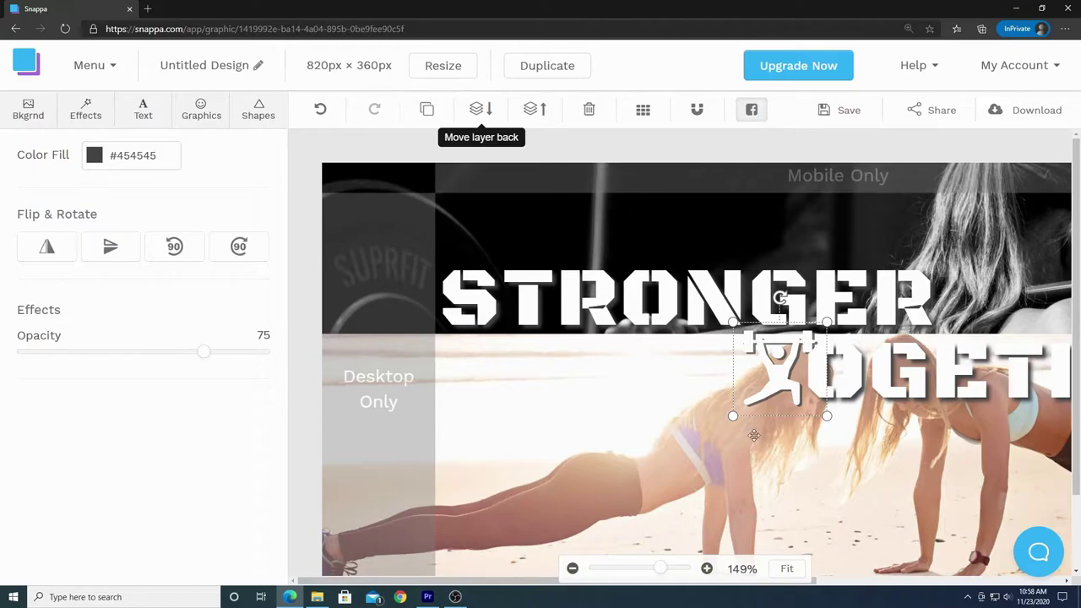
Hide the Facebook safe zone overlay and deselect the icon to show the clean design.
{"action": "left_click_drag", "start_coordinate": [663, 568], "coordinate": [642, 567]}
{"action": "left_click", "coordinate": [752, 110]}
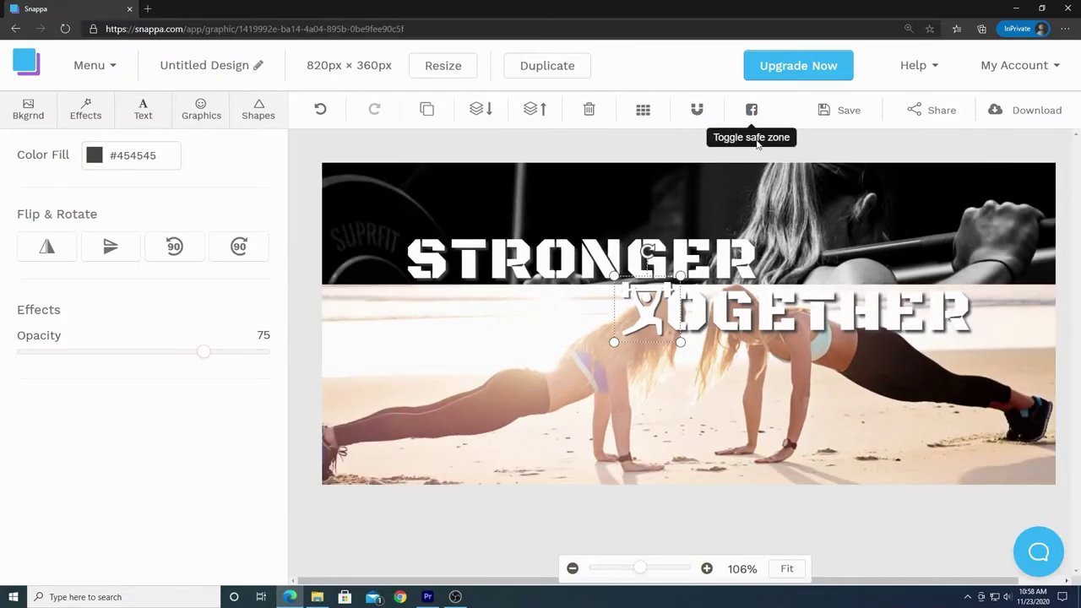
{"action": "left_click", "coordinate": [721, 521]}
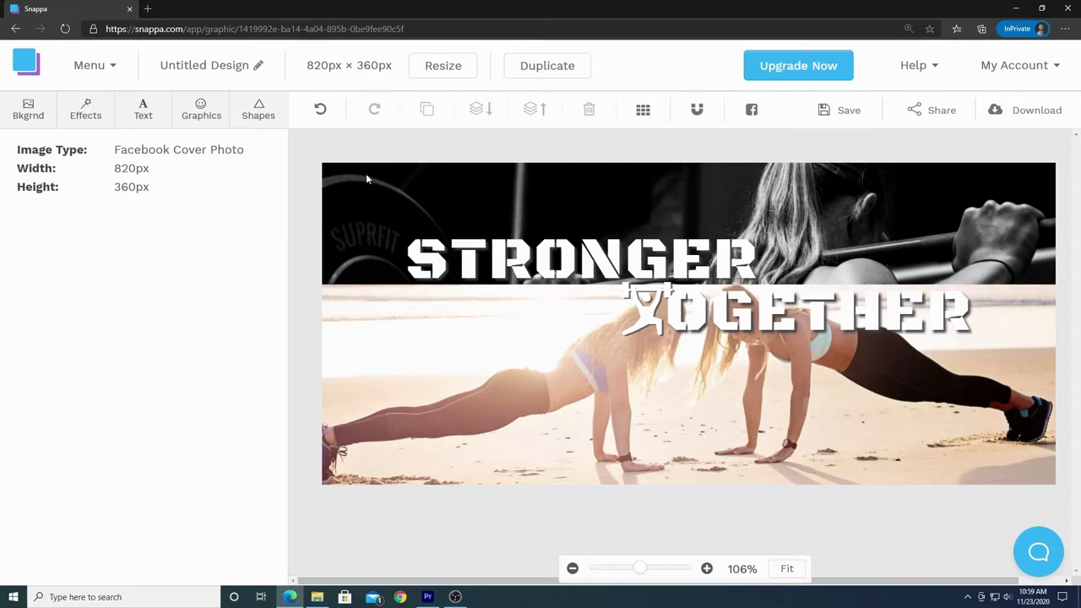
Add the solid black running figure with speed lines from the "exercise" icons and park it over the barbell photo's hand area.
{"action": "left_click", "coordinate": [201, 110]}
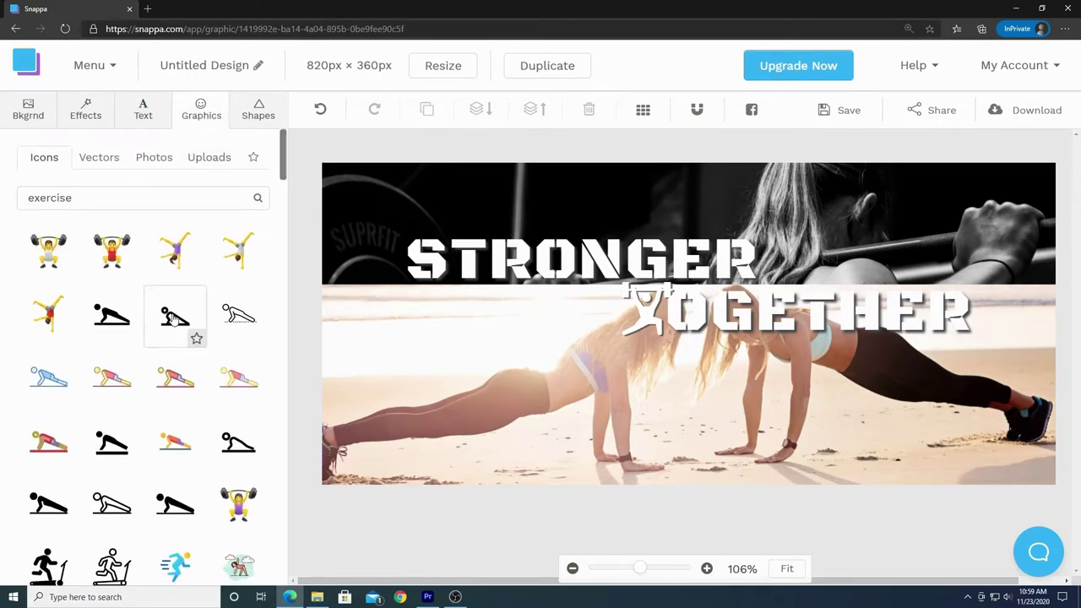
{"action": "scroll", "coordinate": [173, 320], "scroll_direction": "down", "scroll_amount": 10}
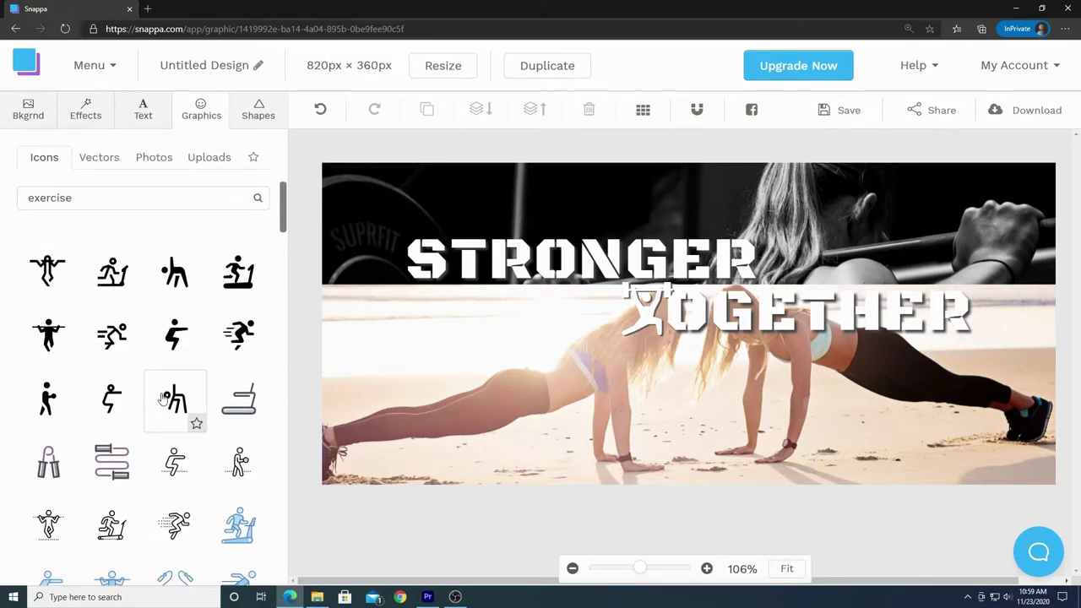
{"action": "scroll", "coordinate": [163, 398], "scroll_direction": "down", "scroll_amount": 10}
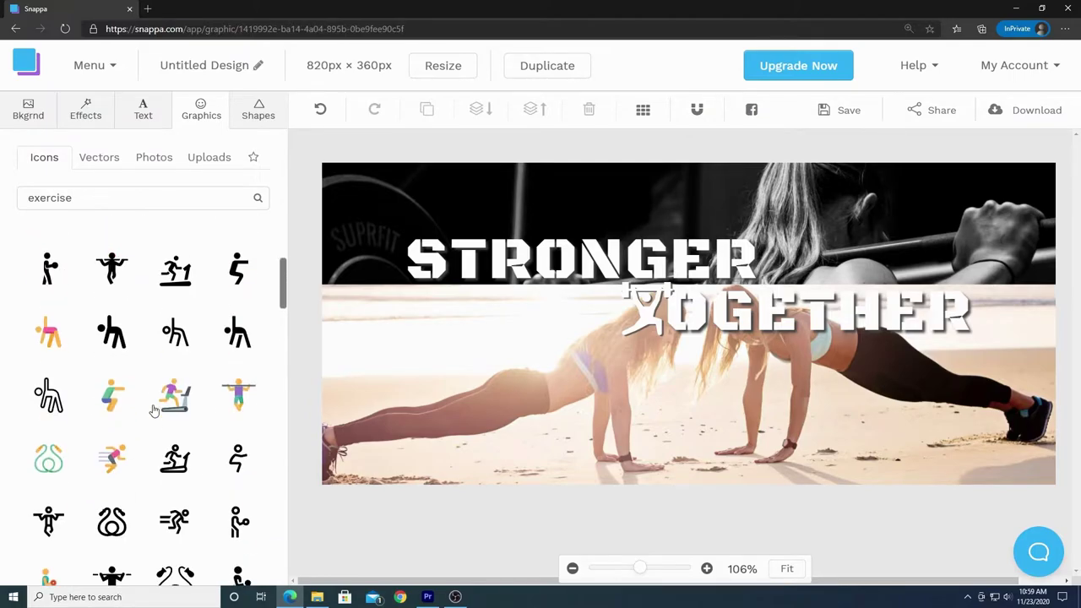
{"action": "scroll", "coordinate": [154, 410], "scroll_direction": "down", "scroll_amount": 3}
{"action": "scroll", "coordinate": [154, 411], "scroll_direction": "down", "scroll_amount": 2}
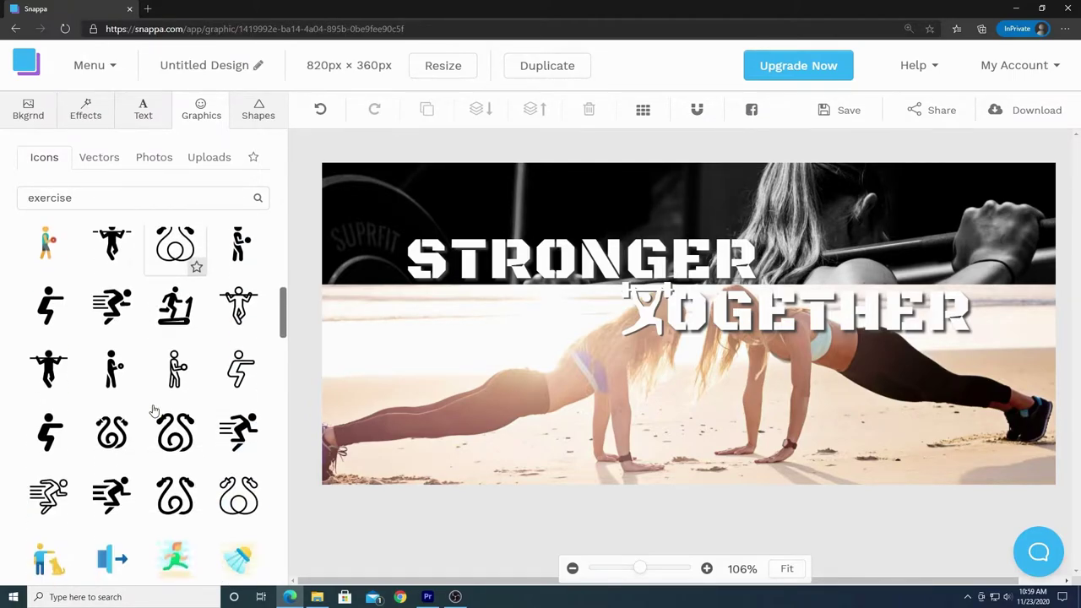
{"action": "scroll", "coordinate": [154, 411], "scroll_direction": "down", "scroll_amount": 4}
{"action": "scroll", "coordinate": [152, 411], "scroll_direction": "up", "scroll_amount": 2}
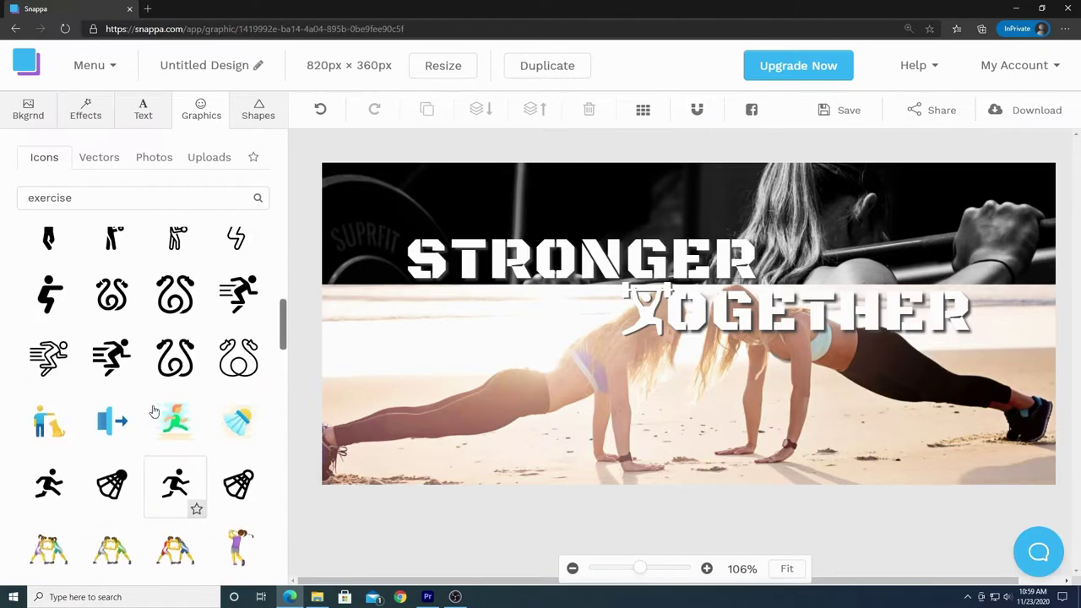
{"action": "left_click", "coordinate": [116, 365]}
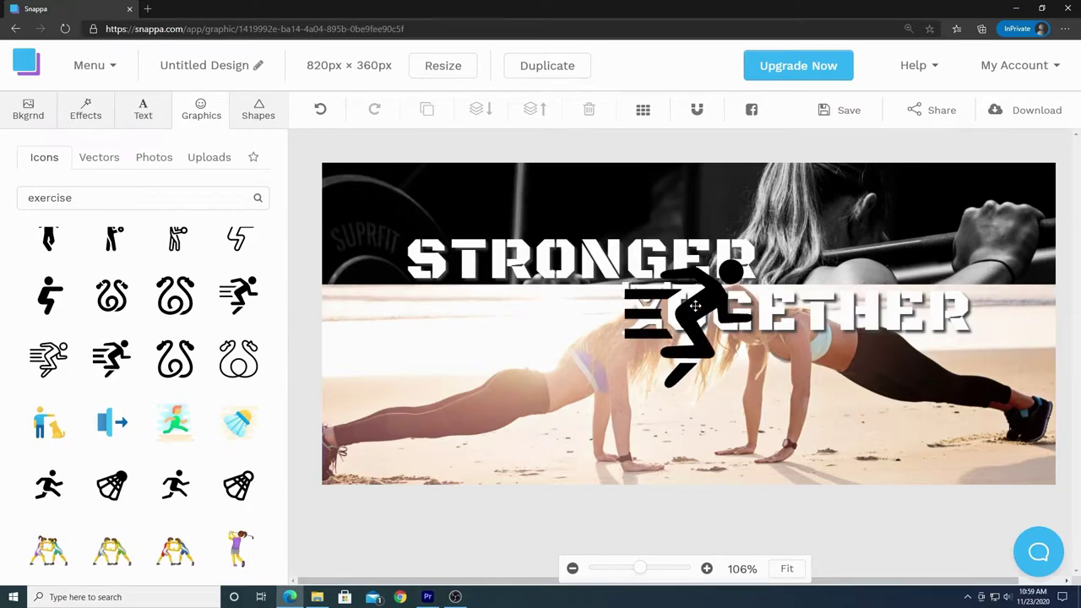
{"action": "left_click_drag", "start_coordinate": [701, 295], "coordinate": [931, 233]}
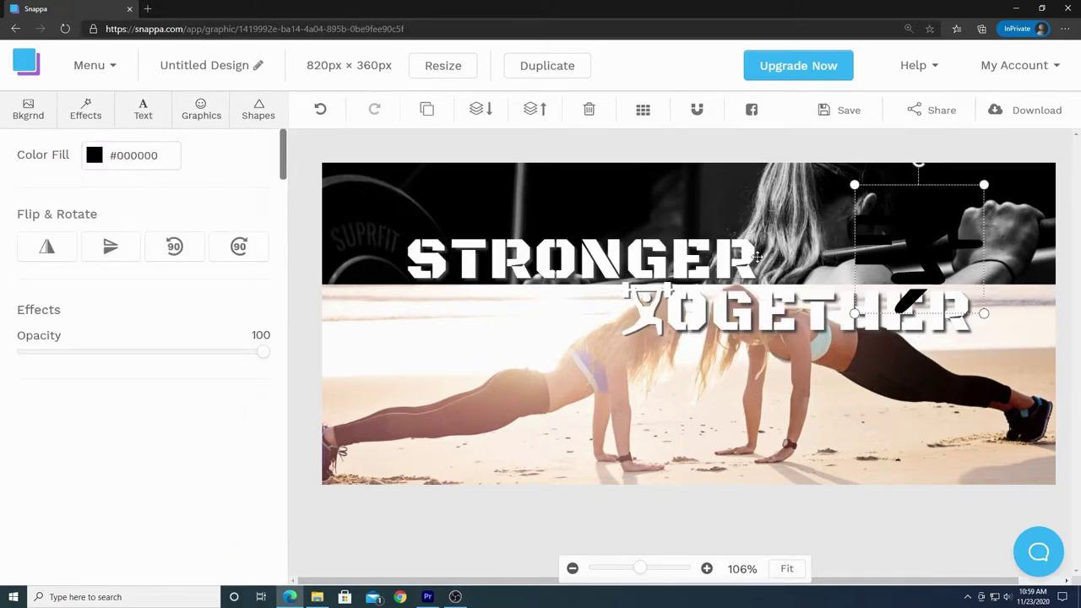
Delete the final "R" from "STRONGER" and narrow its text box so the word returns to its former starting edge.
{"action": "left_click", "coordinate": [754, 256]}
{"action": "double_click", "coordinate": [754, 257]}
{"action": "left_click", "coordinate": [760, 258]}
{"action": "key", "text": "BackSpace"}
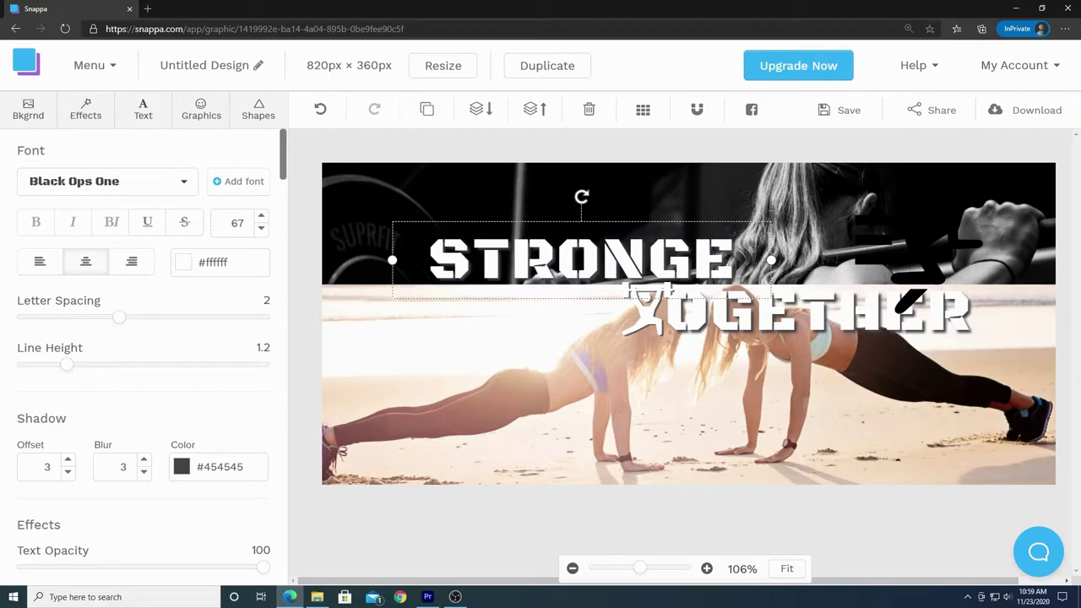
{"action": "left_click_drag", "start_coordinate": [771, 259], "coordinate": [718, 262]}
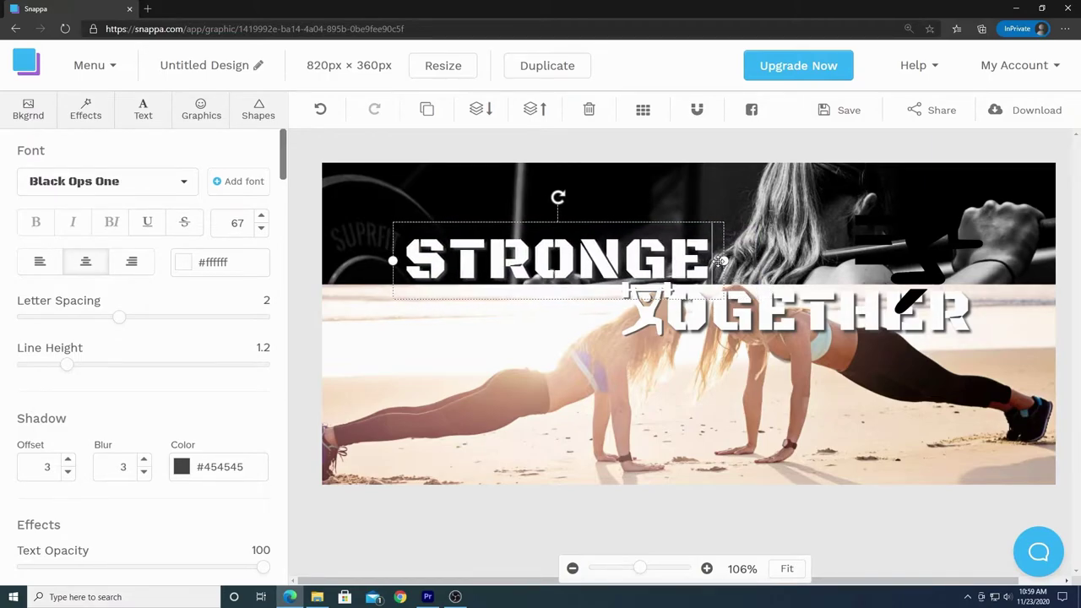
{"action": "left_click", "coordinate": [767, 255]}
Shrink the running figure icon to about letter height and place it directly after "STRONGE" as the missing "R".
{"action": "left_click", "coordinate": [875, 216]}
{"action": "left_click_drag", "start_coordinate": [912, 217], "coordinate": [792, 254]}
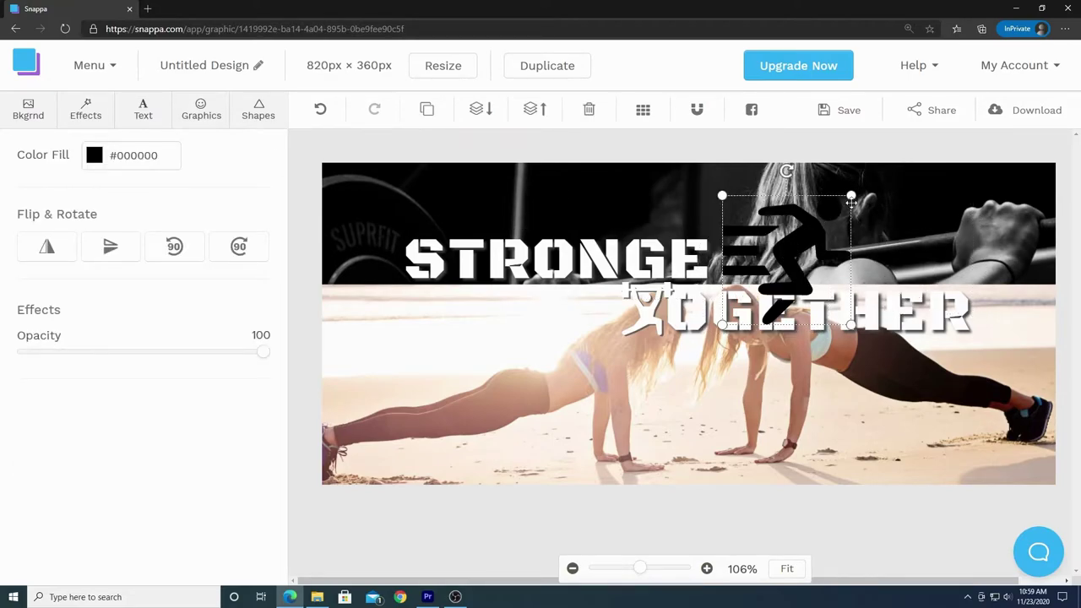
{"action": "left_click_drag", "start_coordinate": [852, 196], "coordinate": [780, 243]}
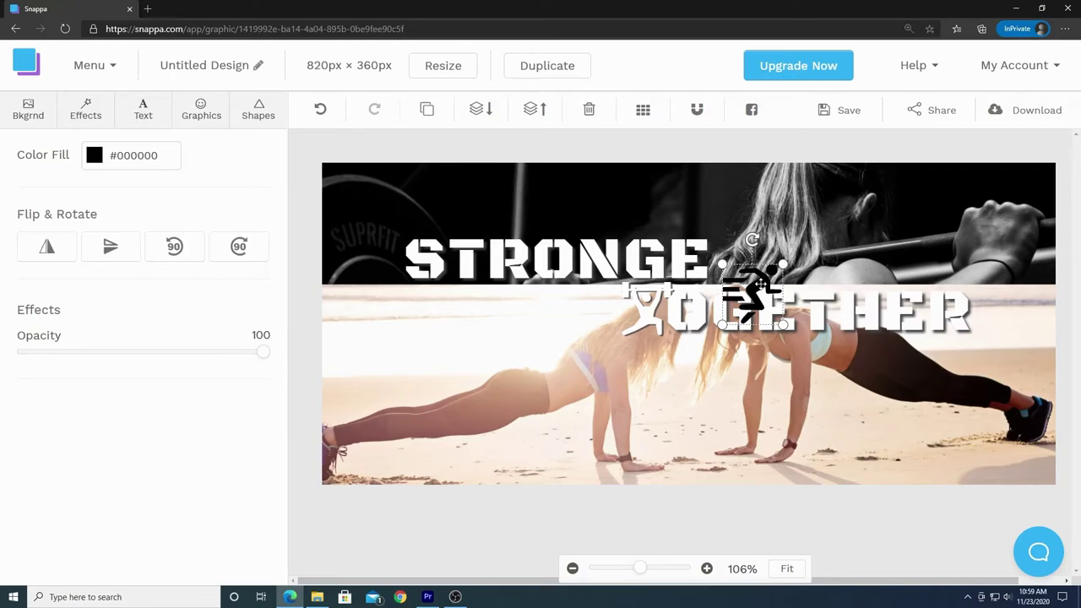
{"action": "left_click_drag", "start_coordinate": [761, 282], "coordinate": [750, 237]}
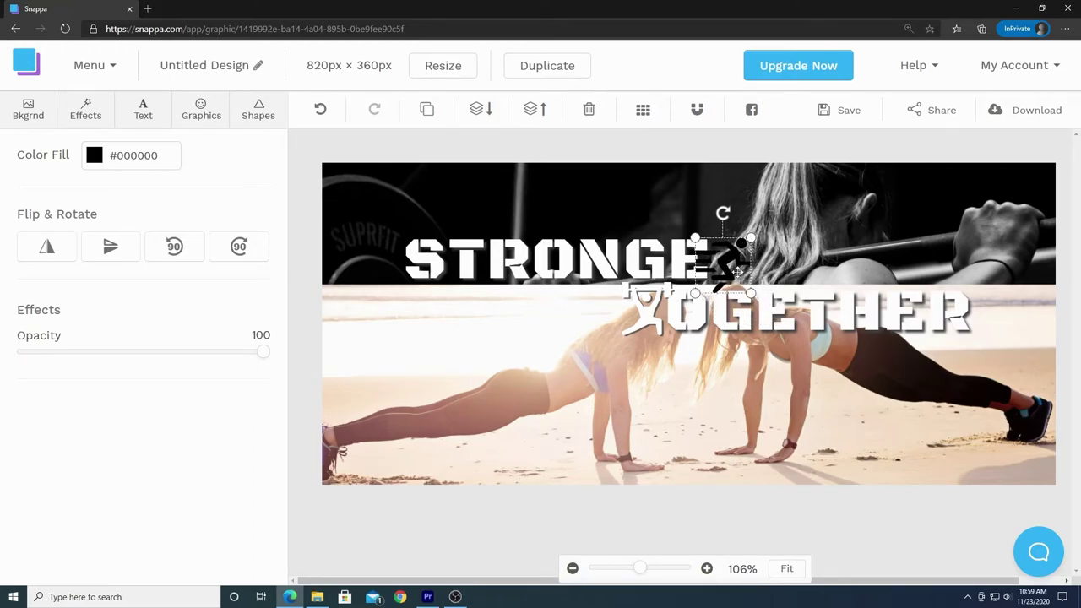
{"action": "left_click_drag", "start_coordinate": [731, 275], "coordinate": [729, 272]}
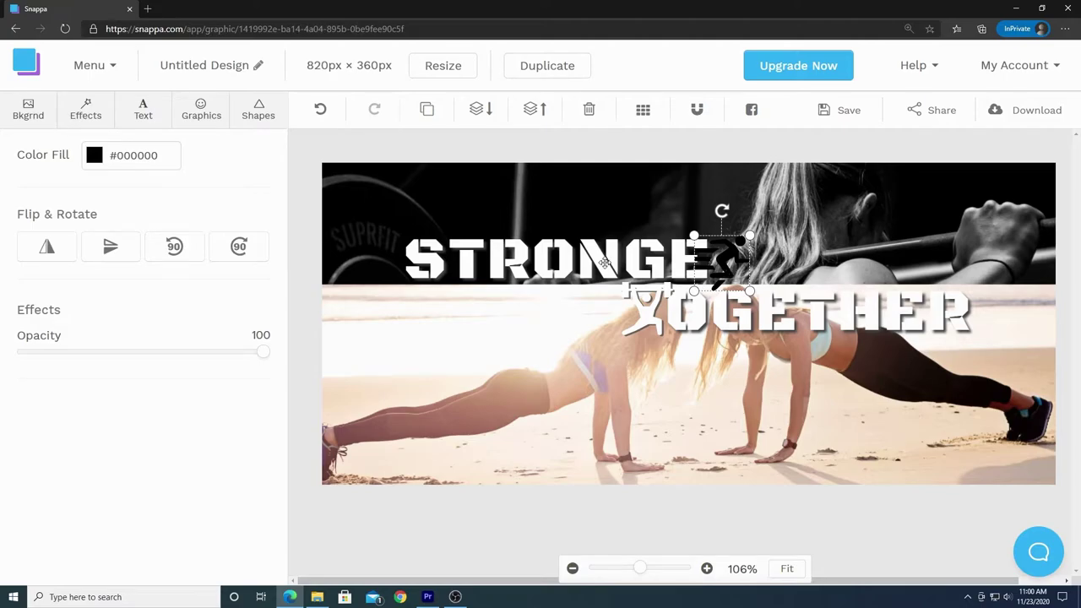
Copy the "STRONGE" heading's text color and set the running figure icon's fill to #ffffff.
{"action": "left_click", "coordinate": [604, 262]}
{"action": "left_click", "coordinate": [231, 261]}
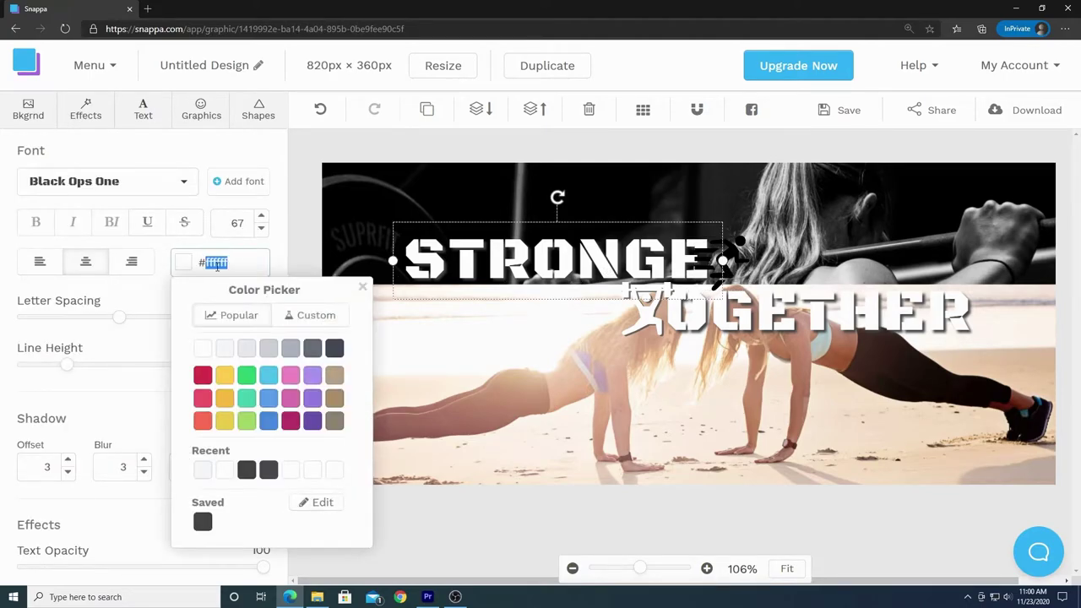
{"action": "right_click", "coordinate": [216, 265]}
{"action": "left_click", "coordinate": [222, 316]}
{"action": "left_click", "coordinate": [773, 249]}
{"action": "left_click", "coordinate": [732, 253]}
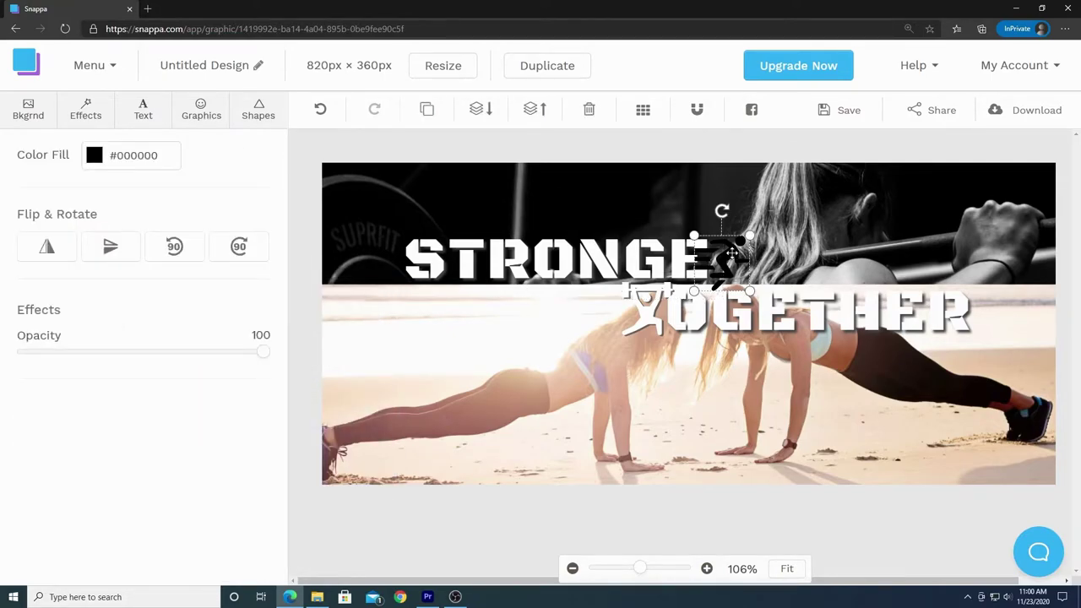
{"action": "left_click", "coordinate": [167, 154]}
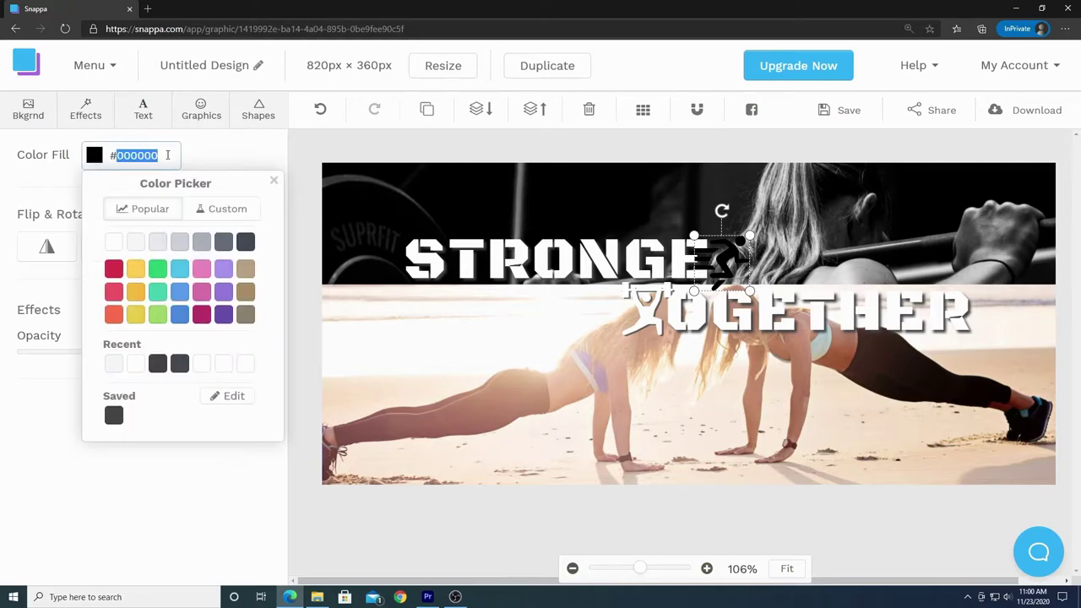
{"action": "type", "text": "ffffff"}
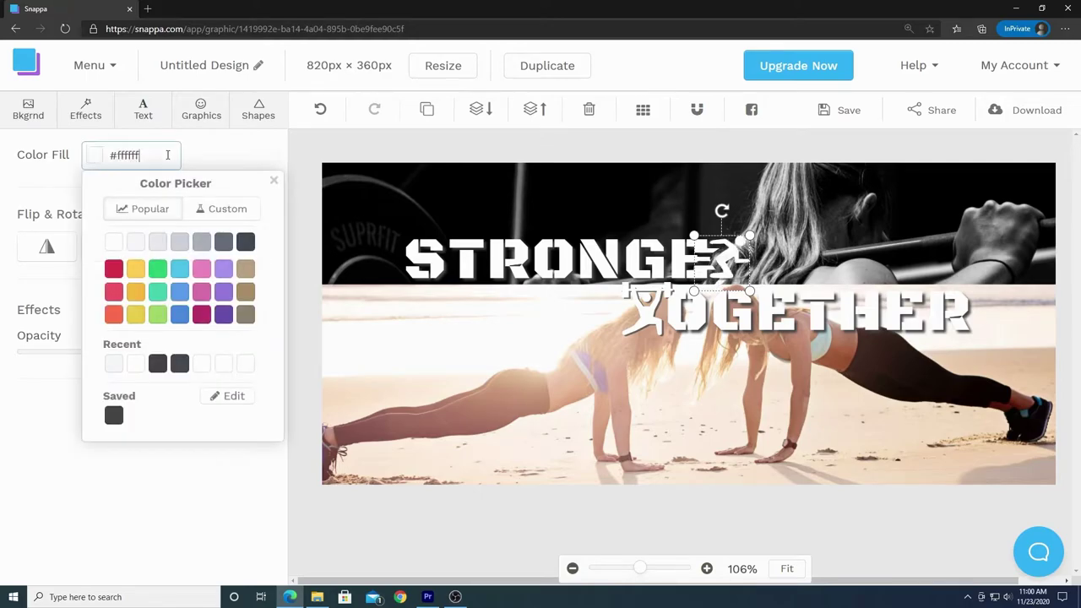
Duplicate the white running figure icon and set the copy's fill to the saved dark gray #454545.
{"action": "left_click", "coordinate": [273, 182]}
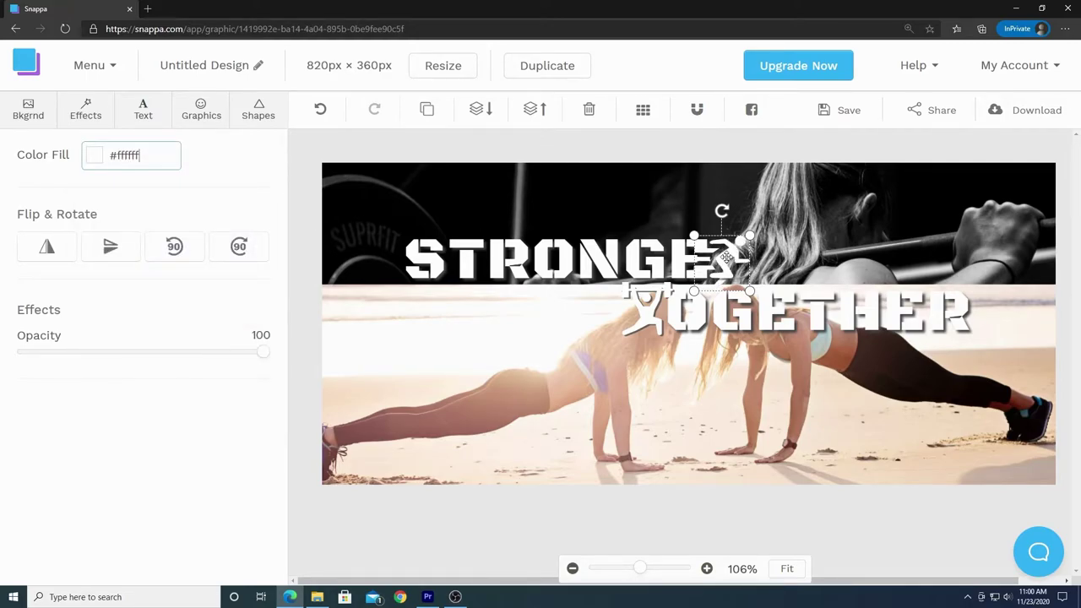
{"action": "left_click", "coordinate": [429, 111]}
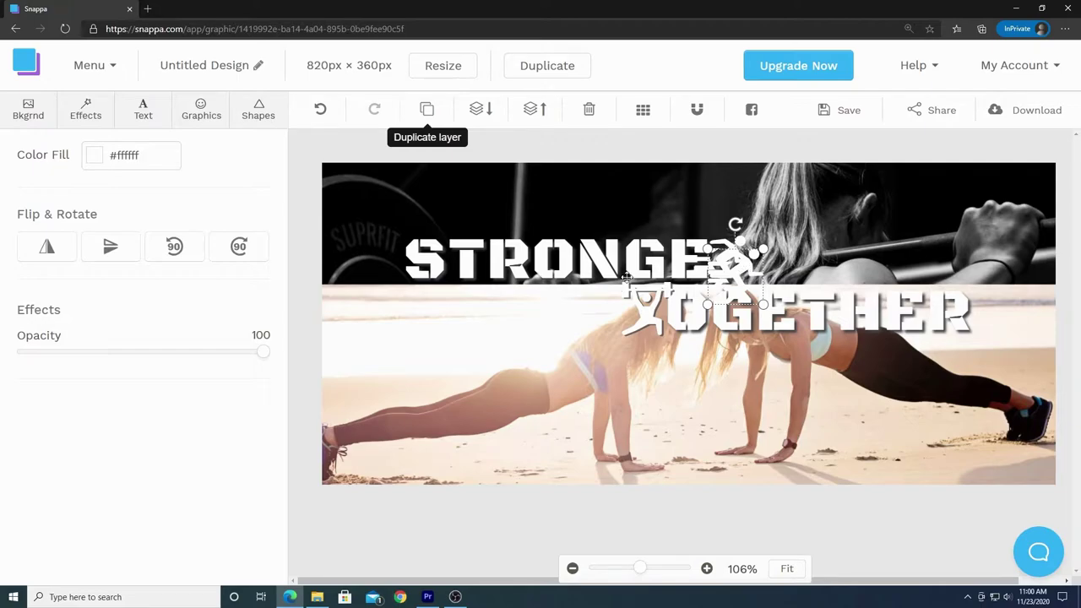
{"action": "left_click", "coordinate": [141, 158]}
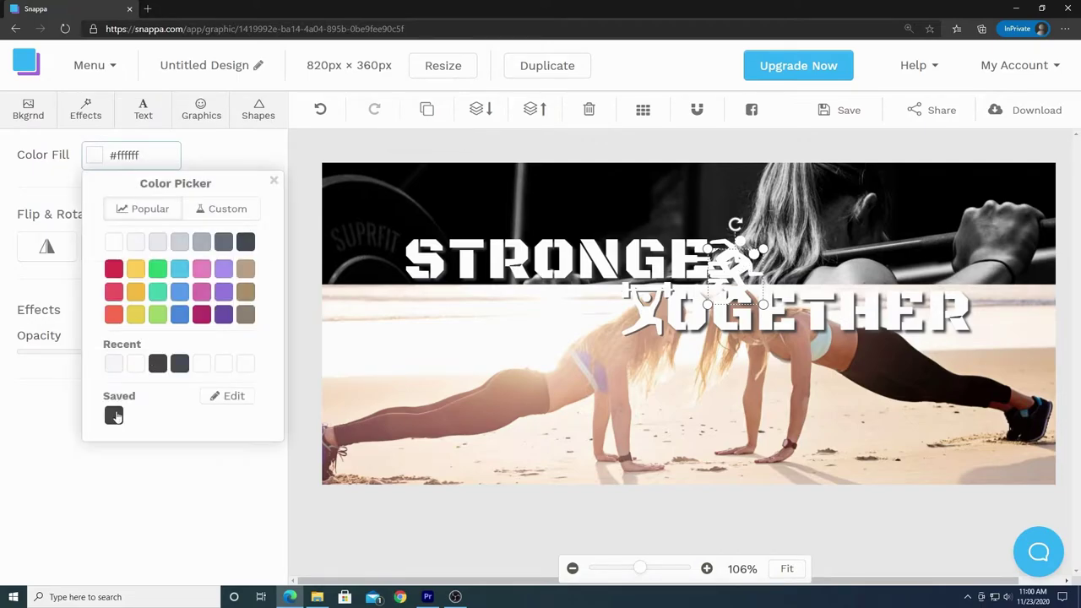
{"action": "left_click", "coordinate": [115, 417]}
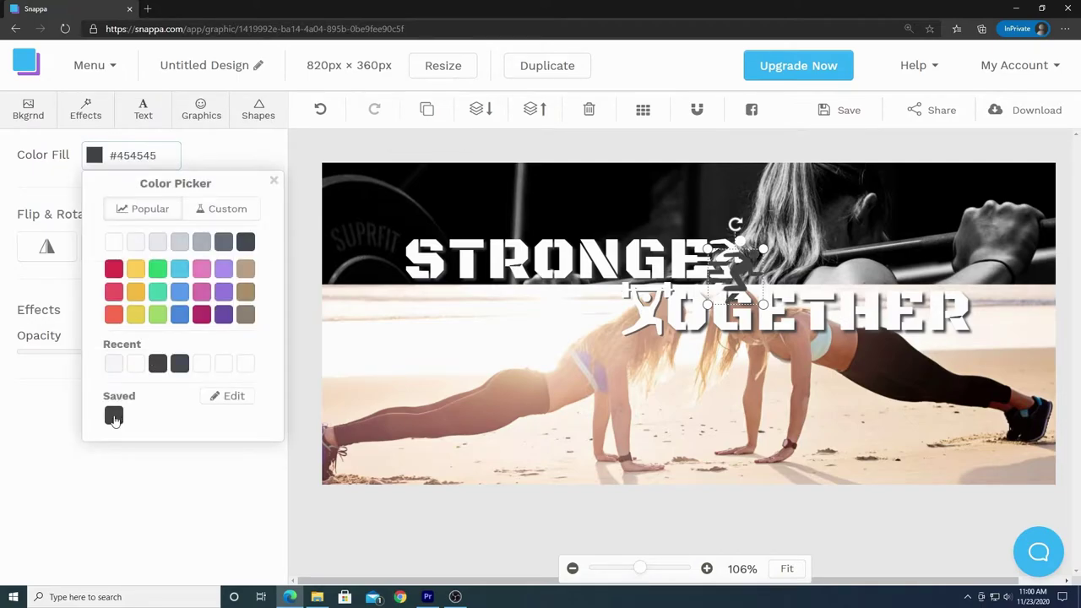
Align the dark gray running figure slightly offset from the white one and send it back one layer as a drop shadow.
{"action": "left_click", "coordinate": [743, 268]}
{"action": "left_click_drag", "start_coordinate": [745, 267], "coordinate": [733, 254]}
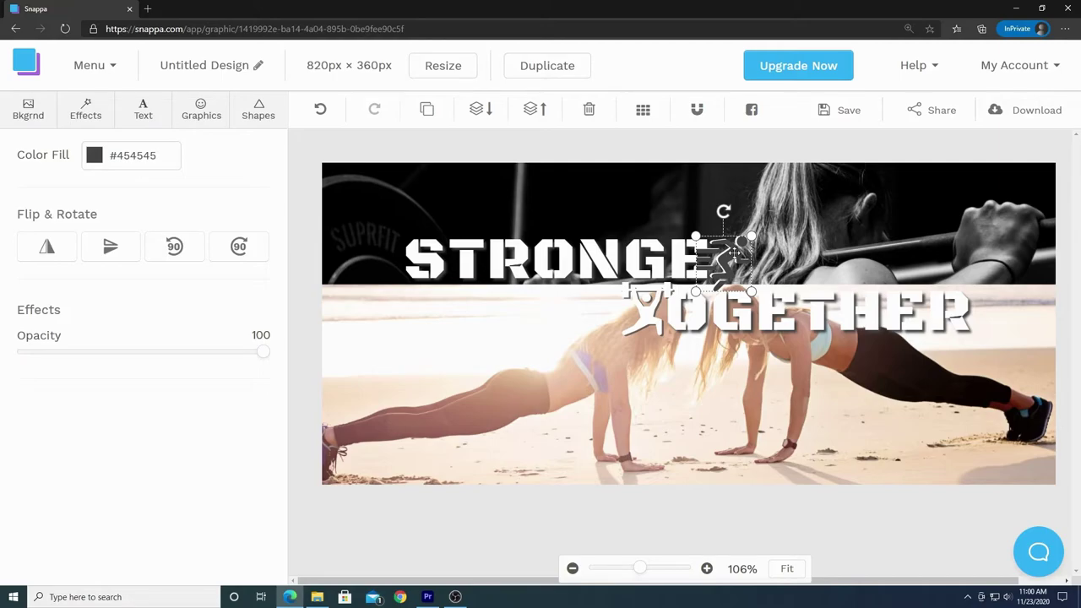
{"action": "left_click_drag", "start_coordinate": [734, 253], "coordinate": [734, 255]}
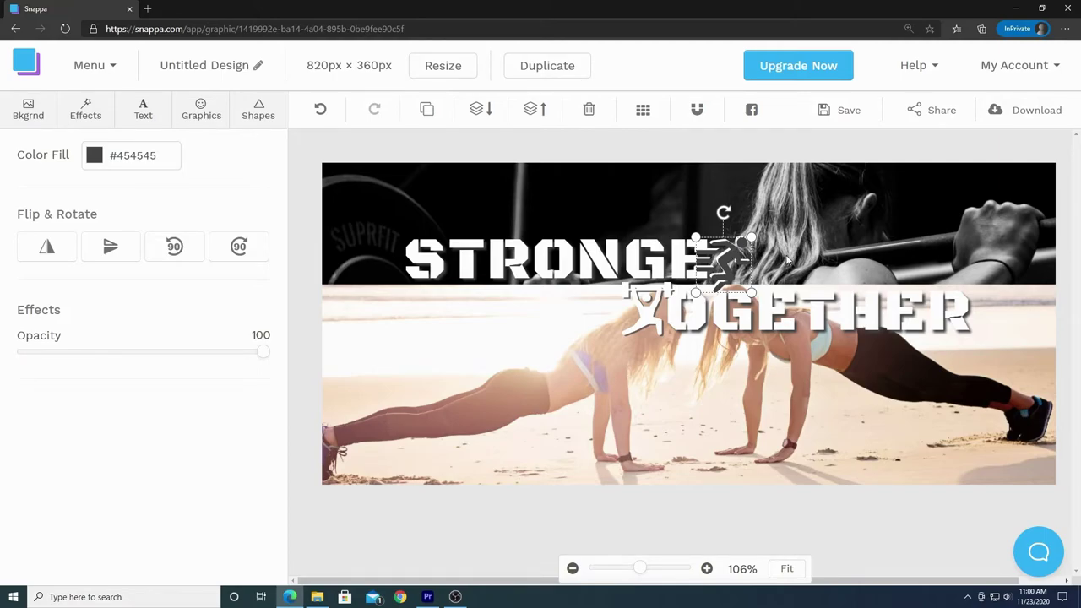
{"action": "left_click", "coordinate": [478, 111]}
{"action": "key", "text": "alt+Tab"}
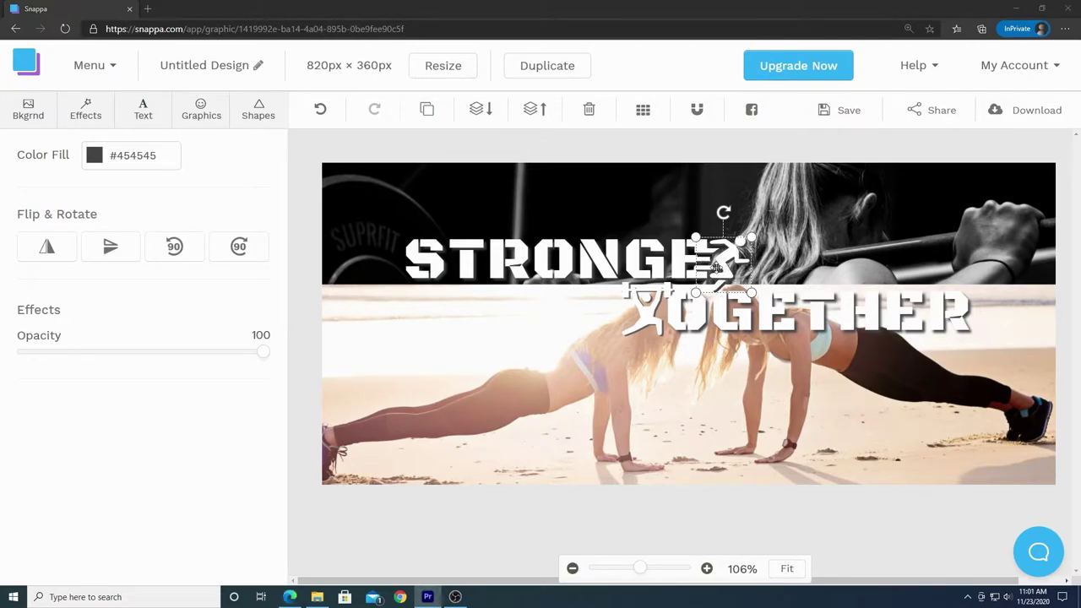
{"action": "left_click", "coordinate": [693, 511]}
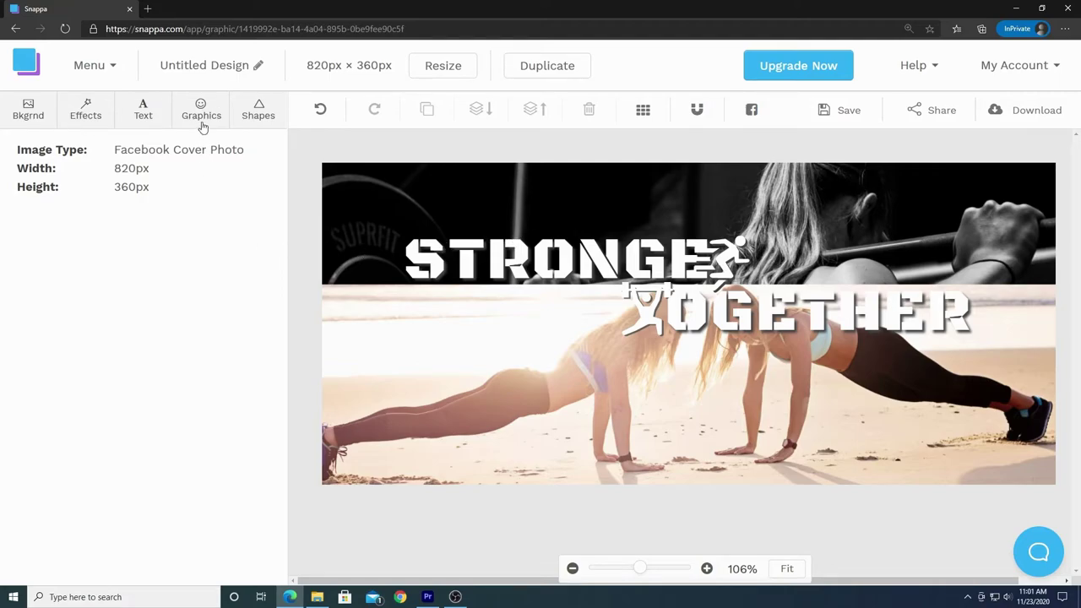
Upload the photo of the muscular man's back at the gym and use it as the background image.
{"action": "left_click", "coordinate": [29, 112]}
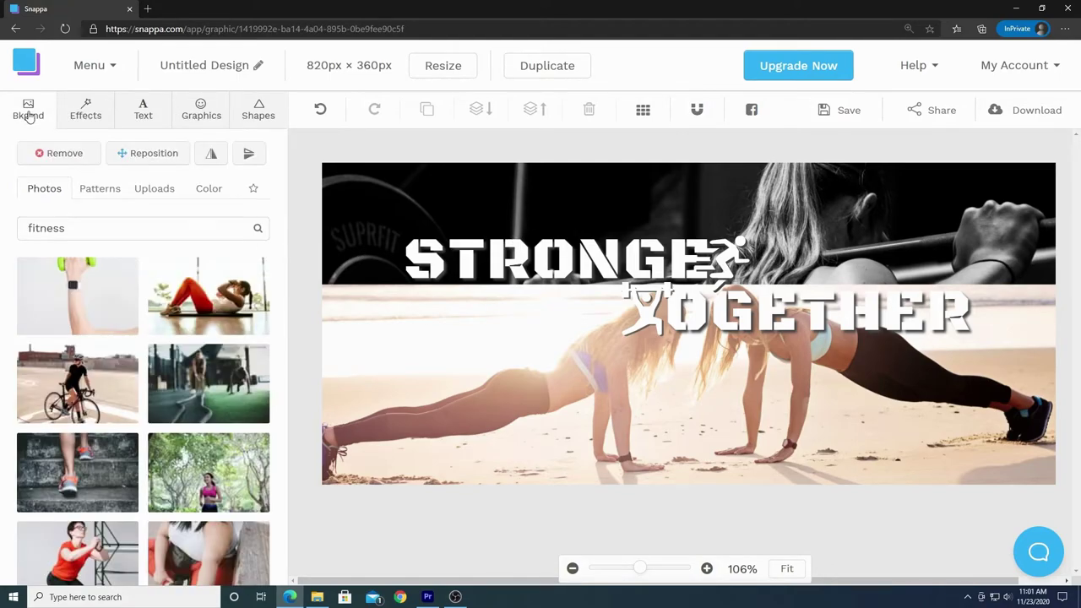
{"action": "left_click", "coordinate": [154, 193]}
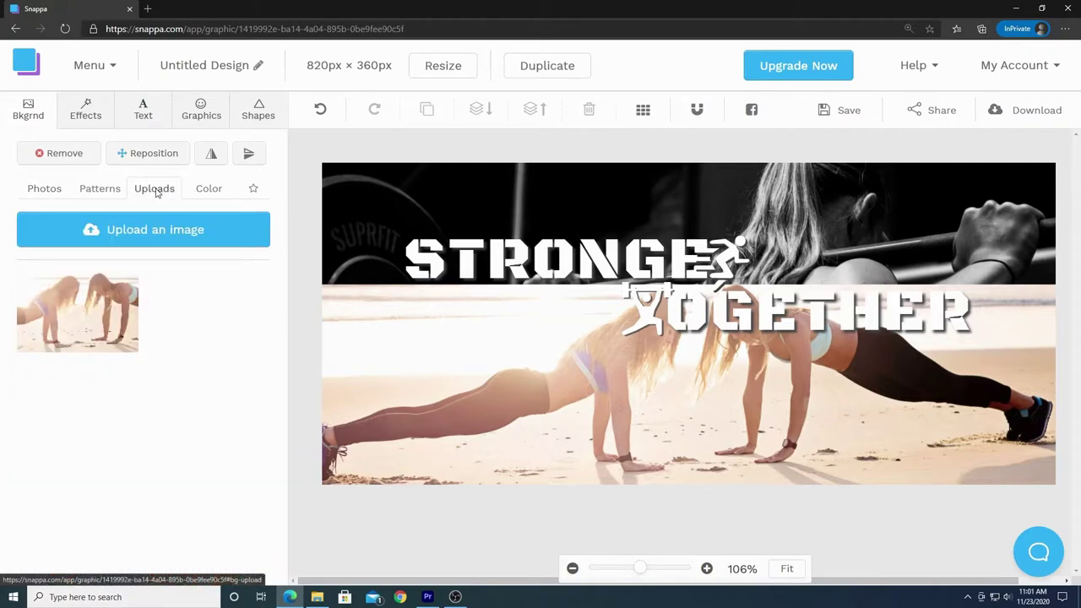
{"action": "left_click", "coordinate": [163, 233]}
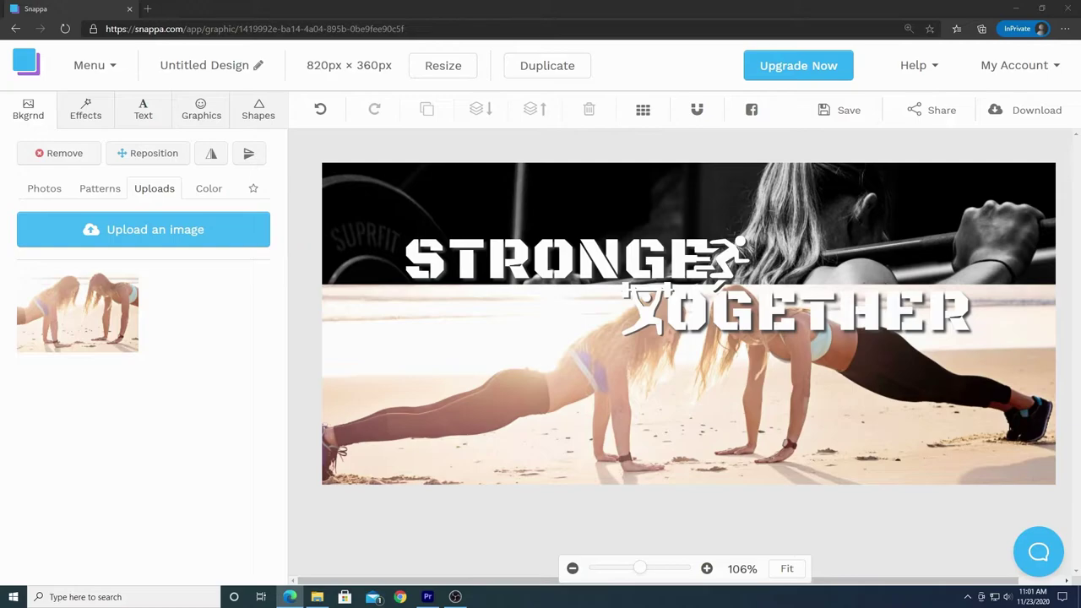
{"action": "key", "text": "Return"}
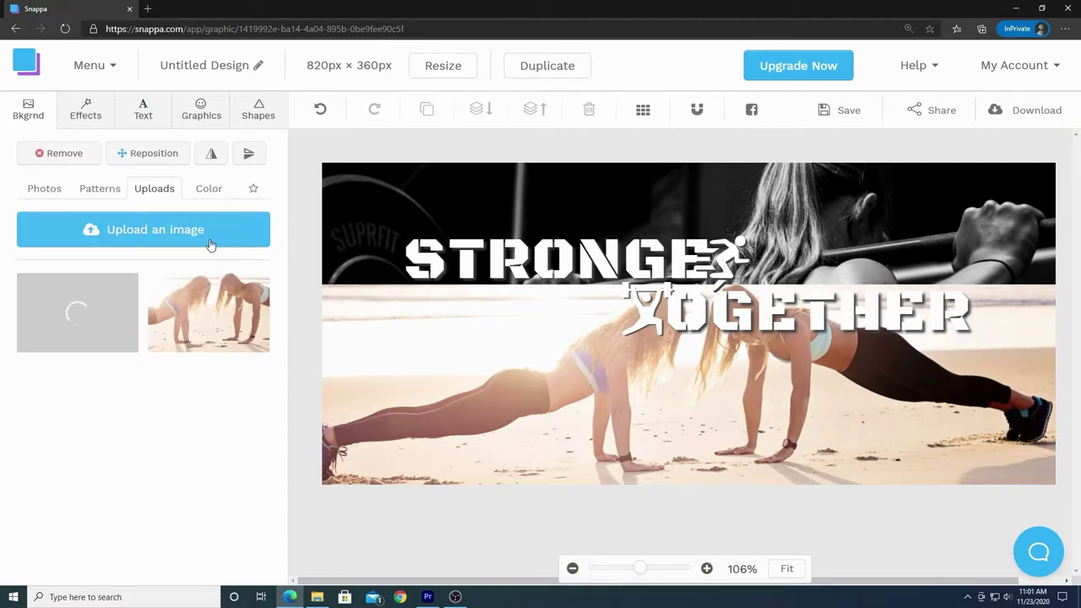
{"action": "left_click", "coordinate": [79, 317]}
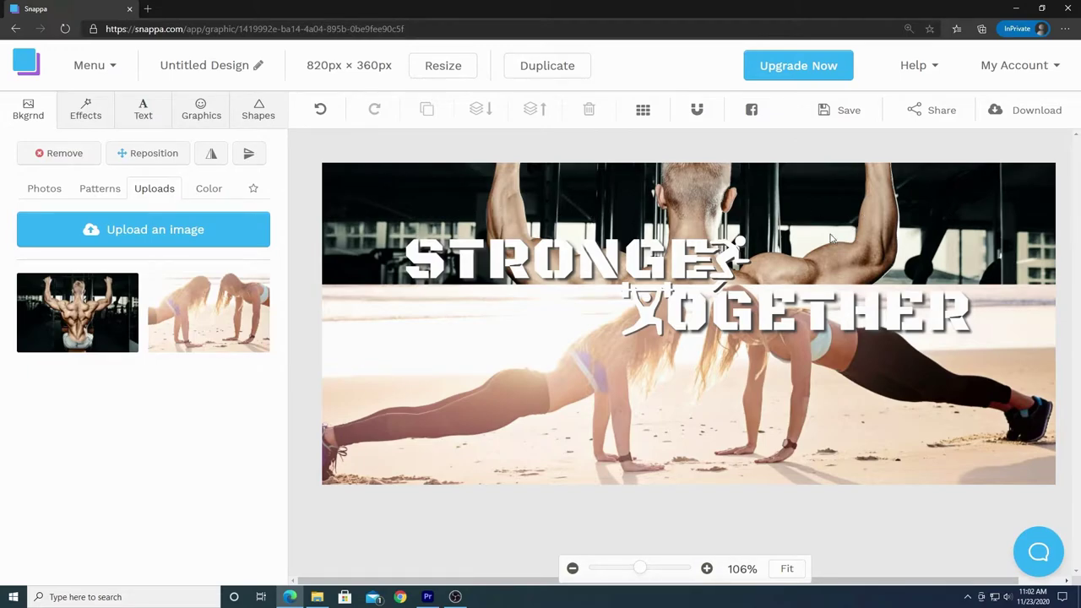
Change the "STRONGE" heading's text color to a custom bright red, #ff461c.
{"action": "left_click", "coordinate": [614, 260]}
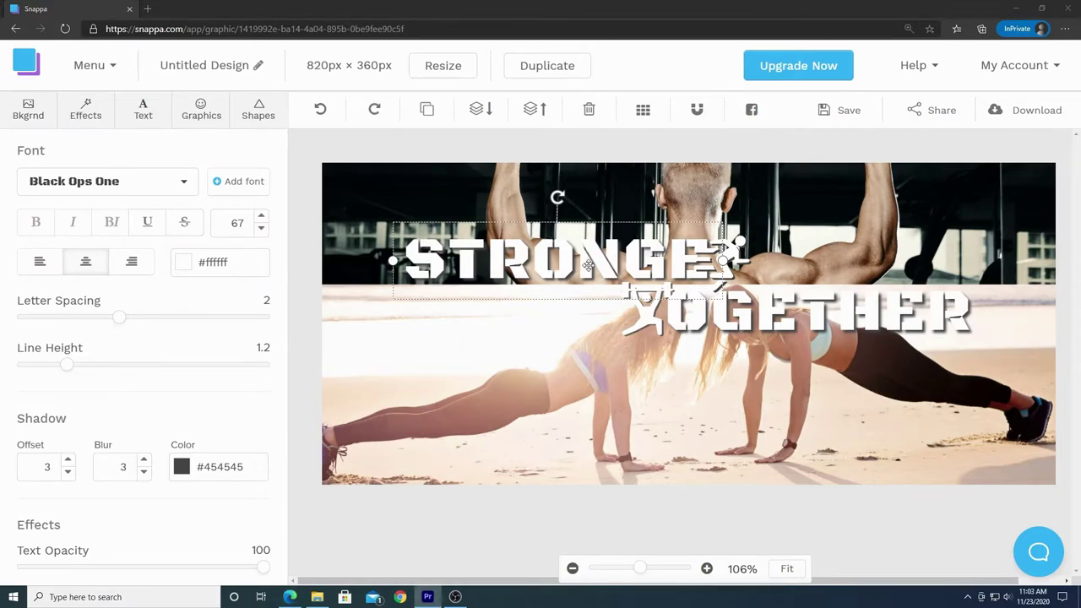
{"action": "left_click", "coordinate": [557, 262]}
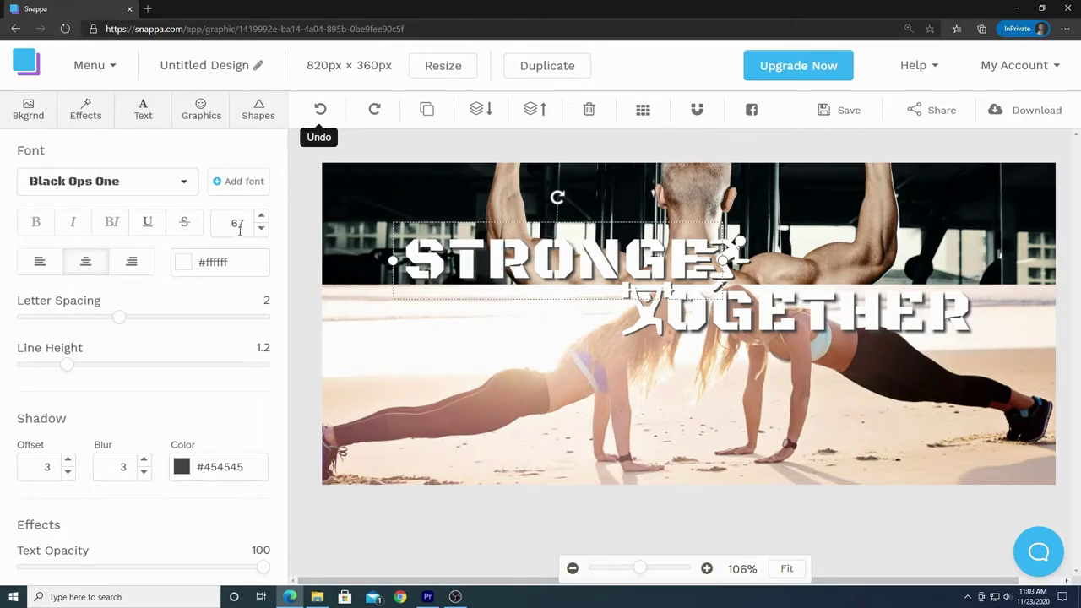
{"action": "left_click", "coordinate": [185, 265]}
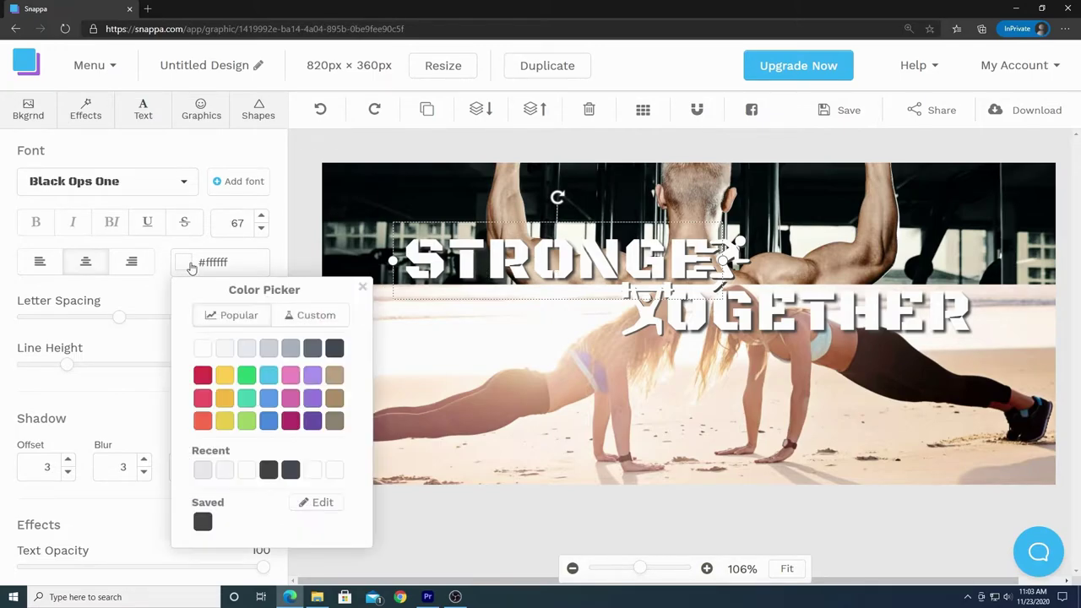
{"action": "left_click", "coordinate": [312, 318]}
{"action": "left_click", "coordinate": [237, 319]}
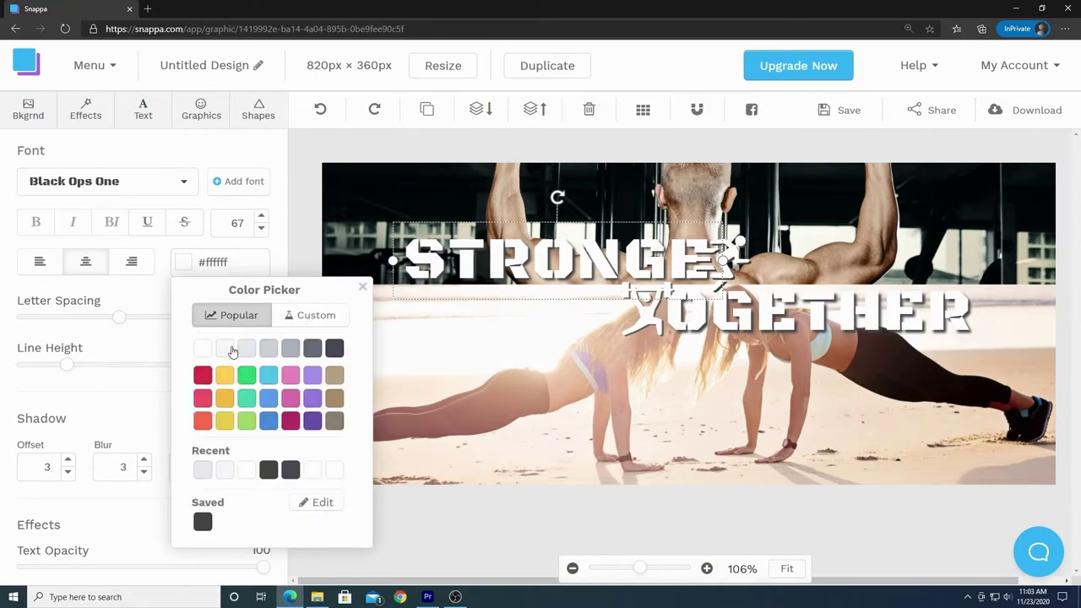
{"action": "left_click", "coordinate": [203, 421]}
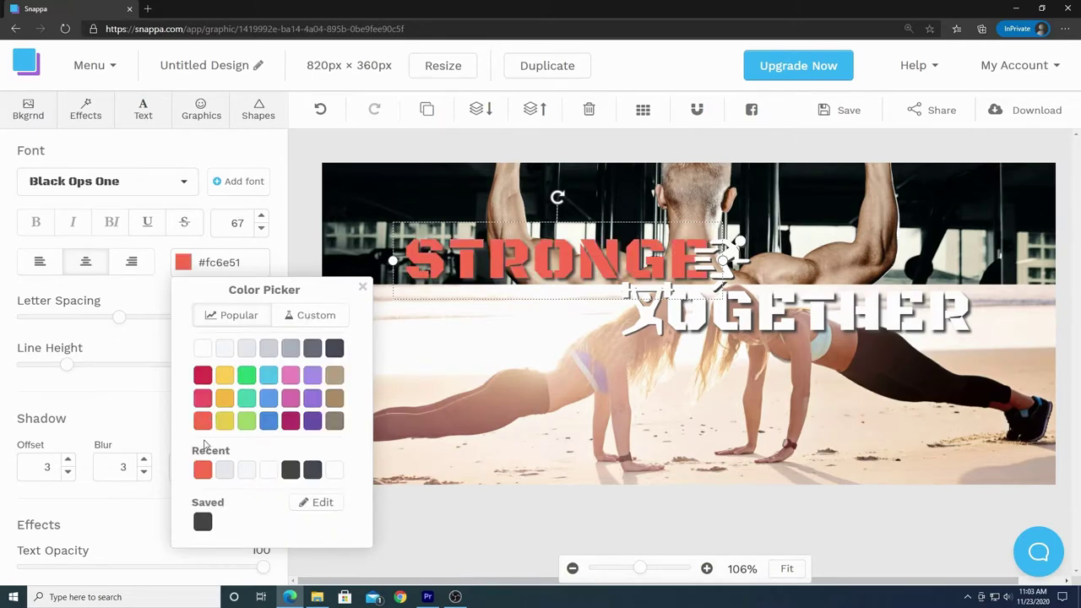
{"action": "left_click", "coordinate": [317, 318]}
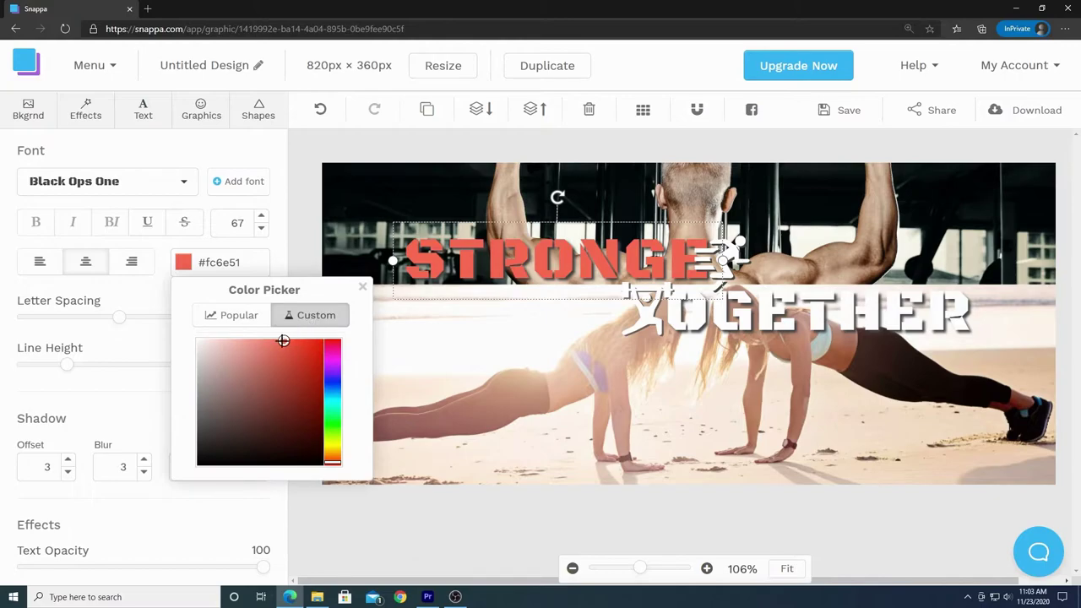
{"action": "left_click_drag", "start_coordinate": [283, 341], "coordinate": [310, 338]}
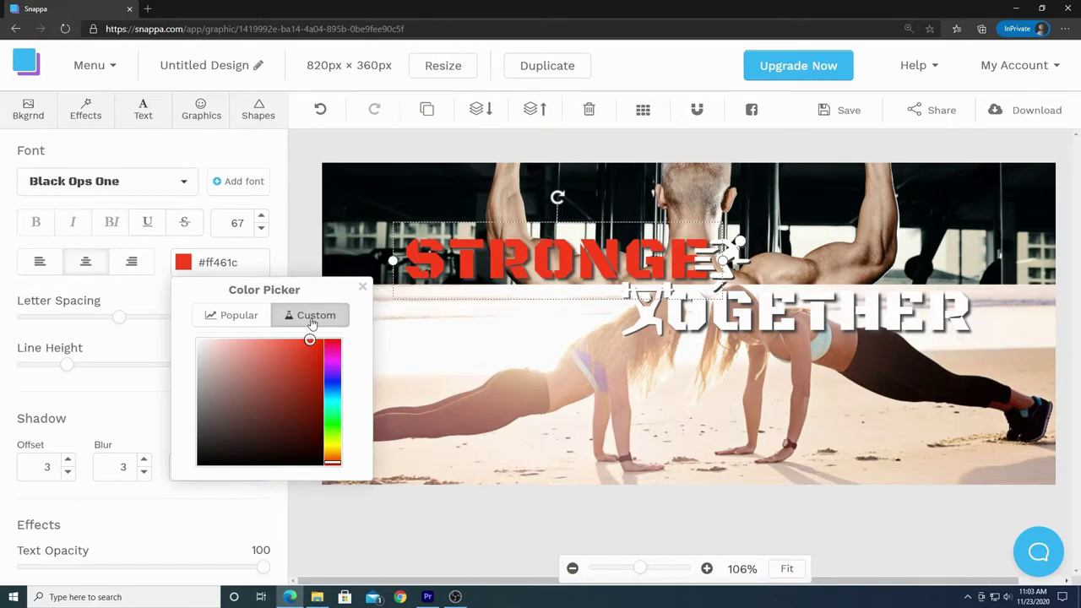
Copy the heading's hex code and add #ff461c to the saved colors as a second swatch.
{"action": "left_click", "coordinate": [253, 318]}
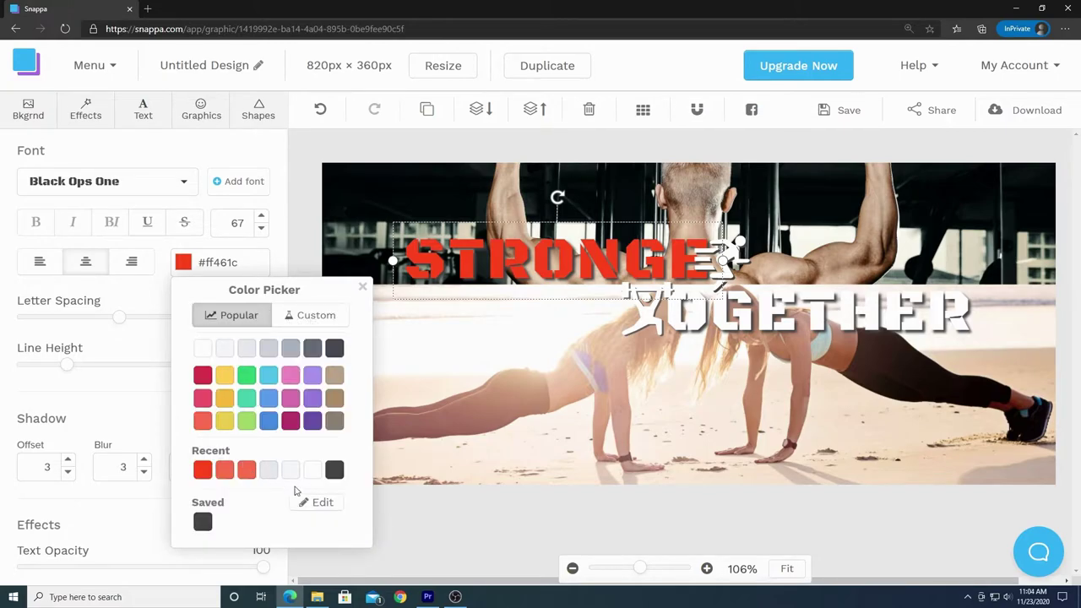
{"action": "double_click", "coordinate": [239, 262]}
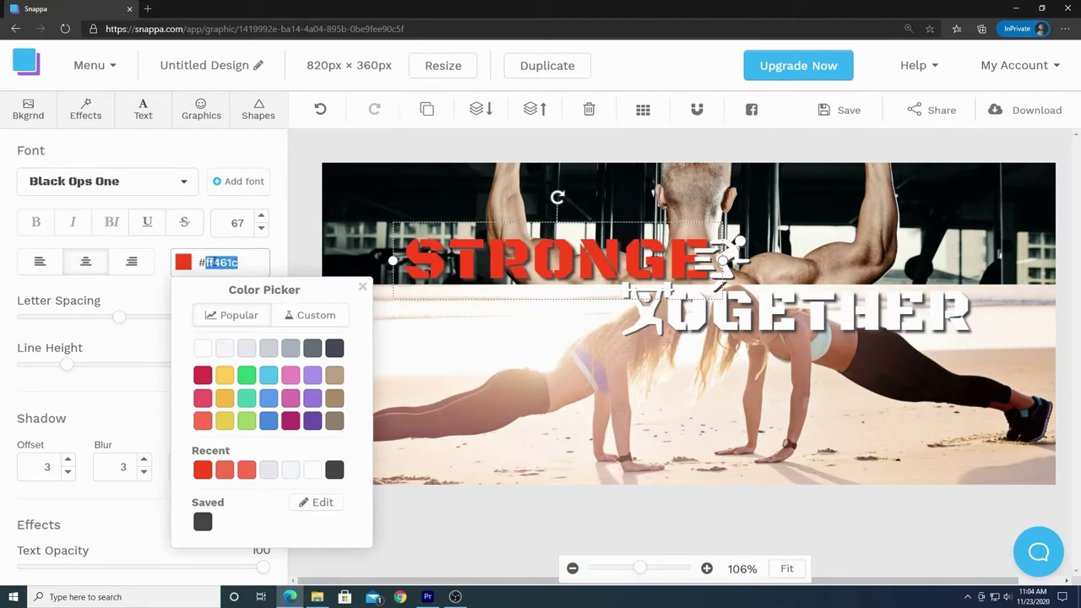
{"action": "right_click", "coordinate": [212, 263]}
{"action": "left_click", "coordinate": [251, 314]}
{"action": "left_click", "coordinate": [319, 503]}
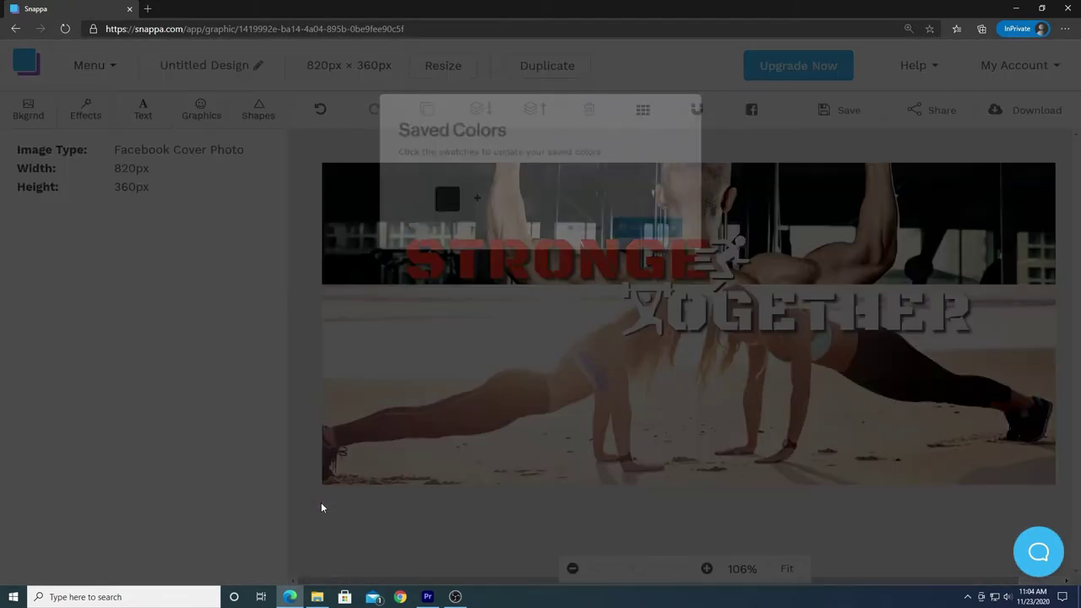
{"action": "left_click", "coordinate": [453, 208]}
{"action": "double_click", "coordinate": [553, 274]}
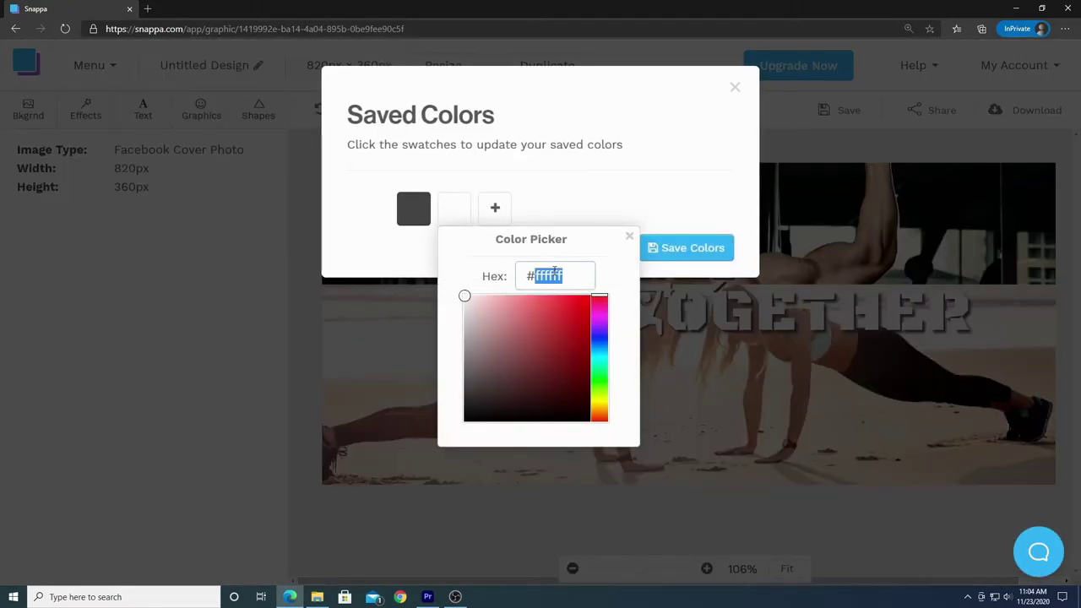
{"action": "key", "text": "ctrl+v"}
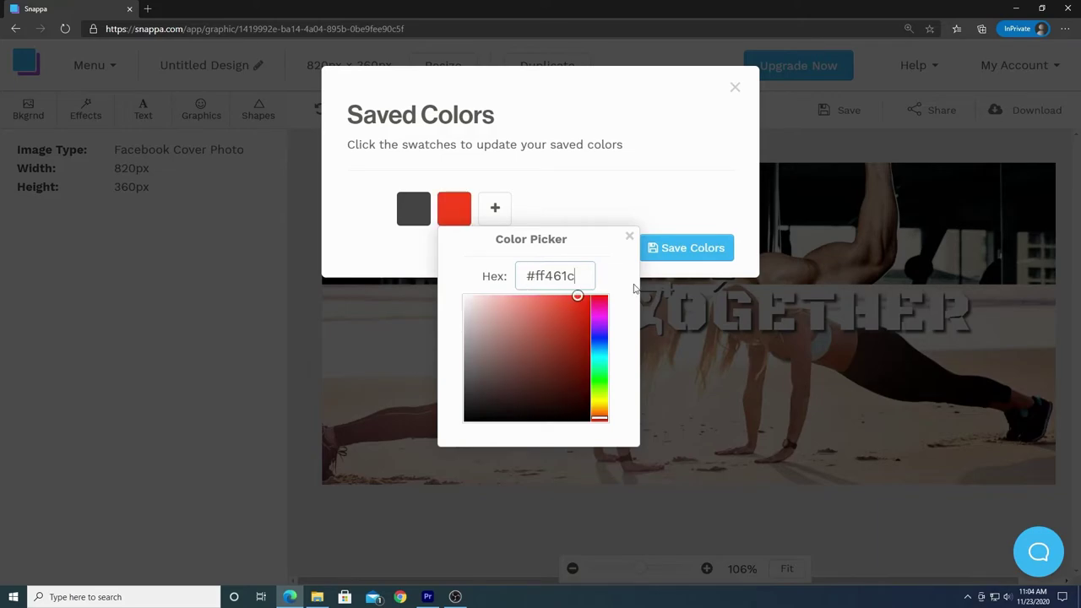
{"action": "left_click", "coordinate": [681, 250]}
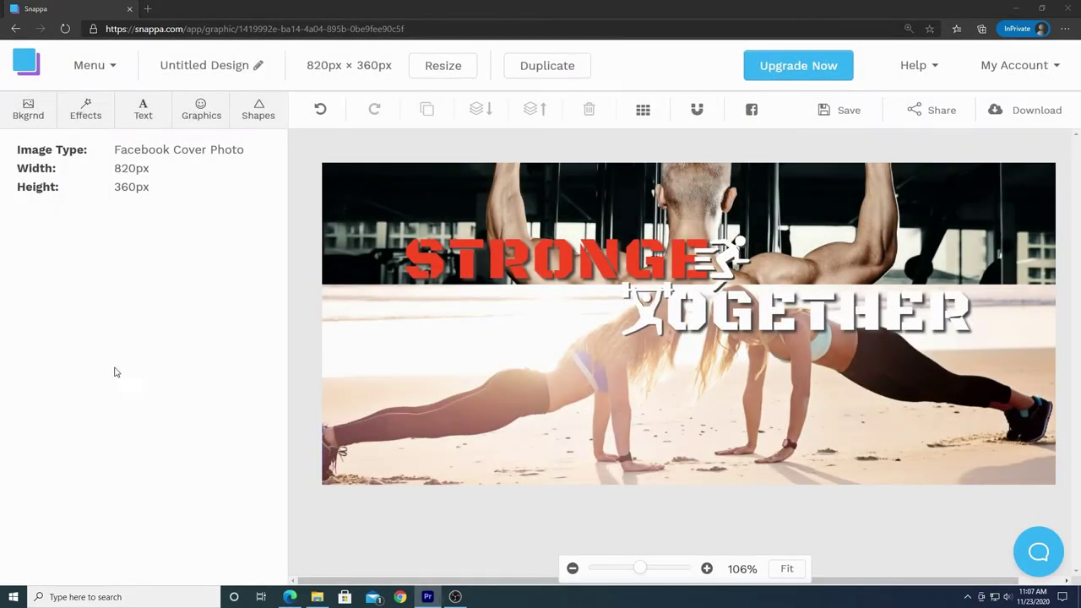
Fill the white running figure icon with the saved red.
{"action": "left_click", "coordinate": [615, 263]}
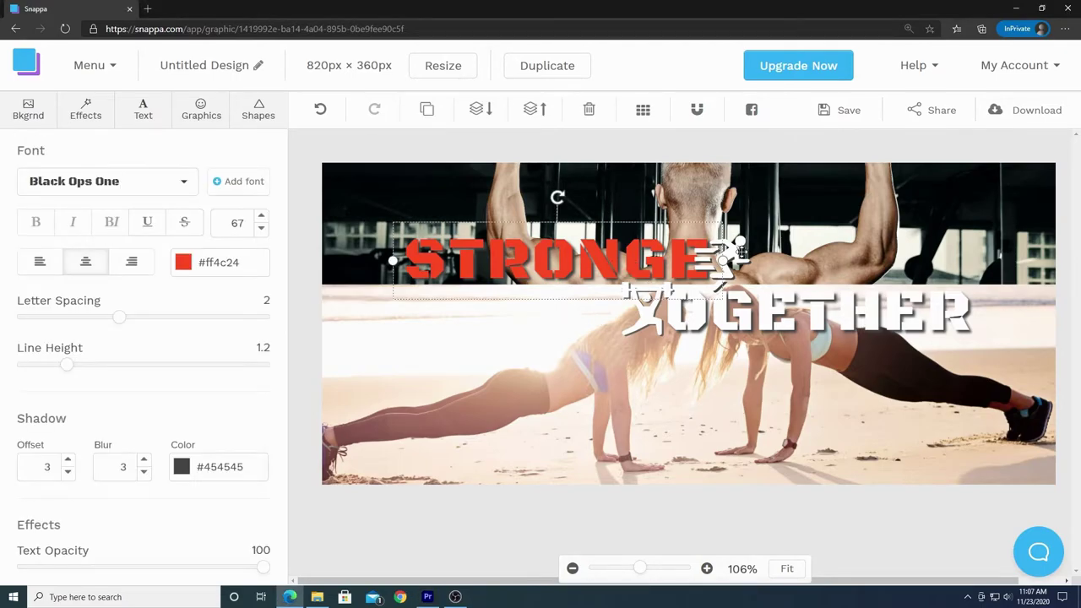
{"action": "left_click", "coordinate": [739, 251]}
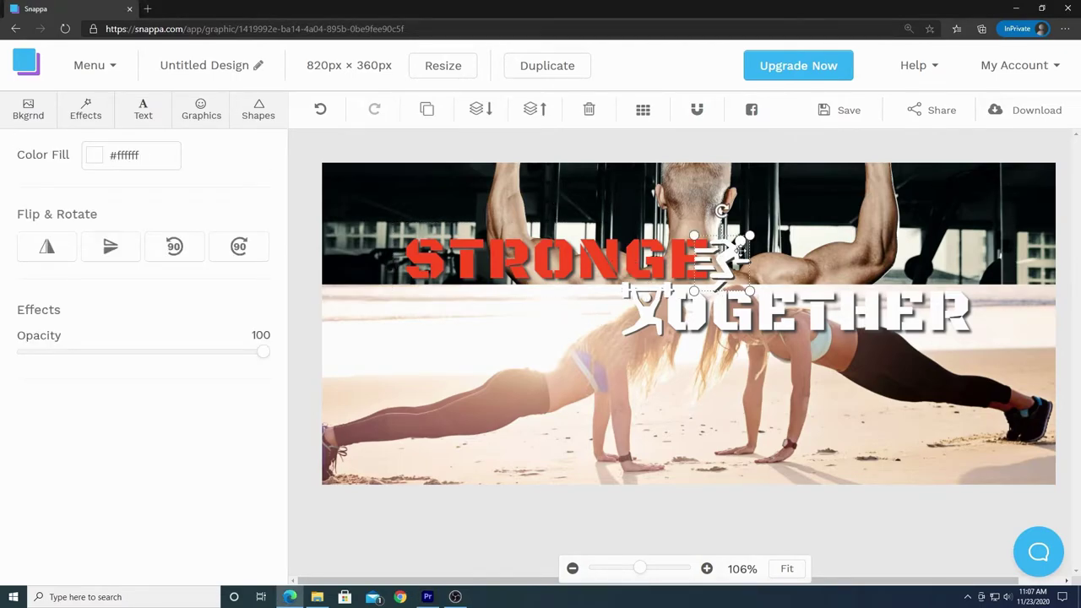
{"action": "left_click", "coordinate": [96, 156]}
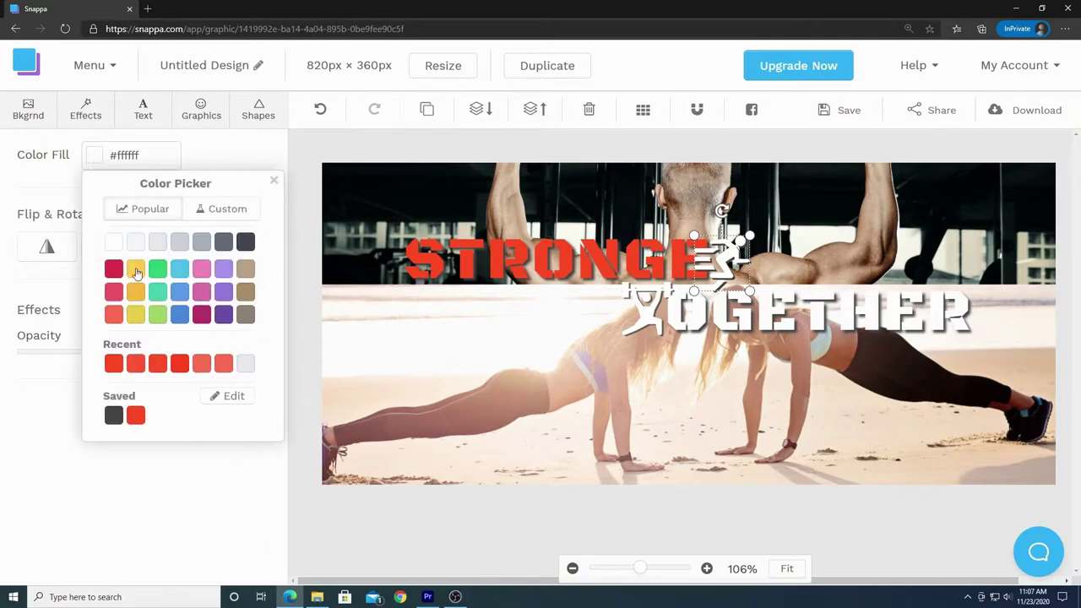
{"action": "left_click", "coordinate": [135, 415]}
Change the "OGETHER" heading's text color to the saved red.
{"action": "left_click", "coordinate": [700, 319]}
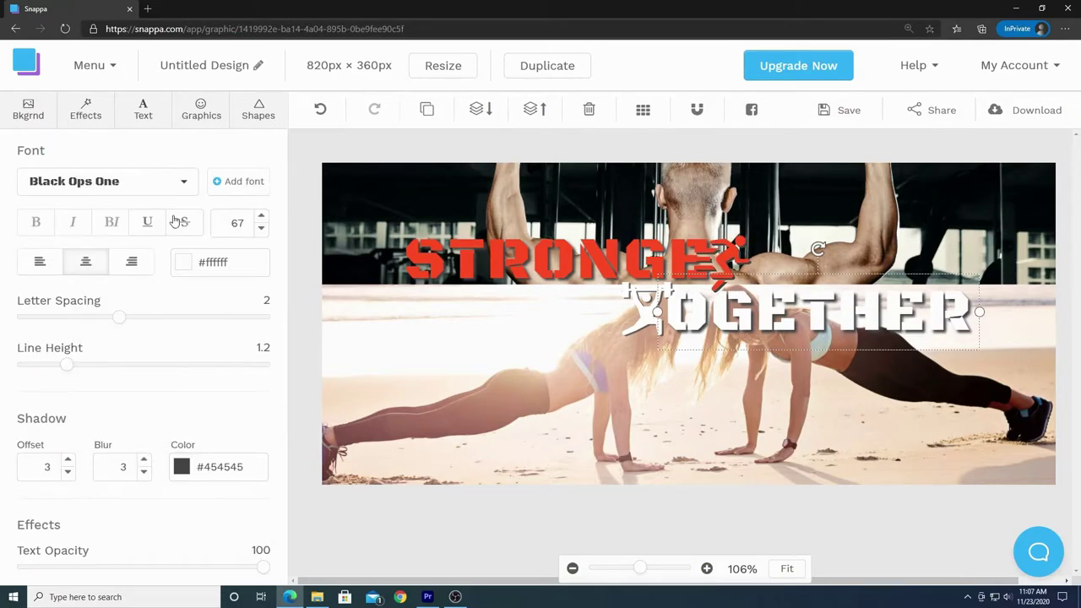
{"action": "left_click", "coordinate": [182, 263]}
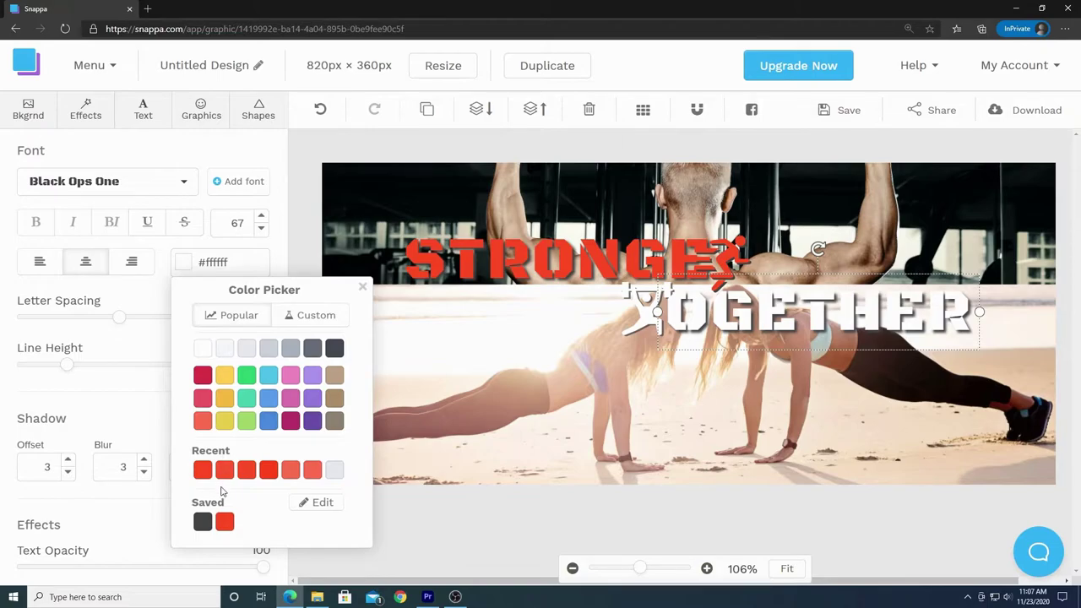
{"action": "left_click", "coordinate": [225, 522]}
Fill the white weightlifter icon that stands in for the "T" with the saved red and clear the selection.
{"action": "left_click", "coordinate": [644, 316]}
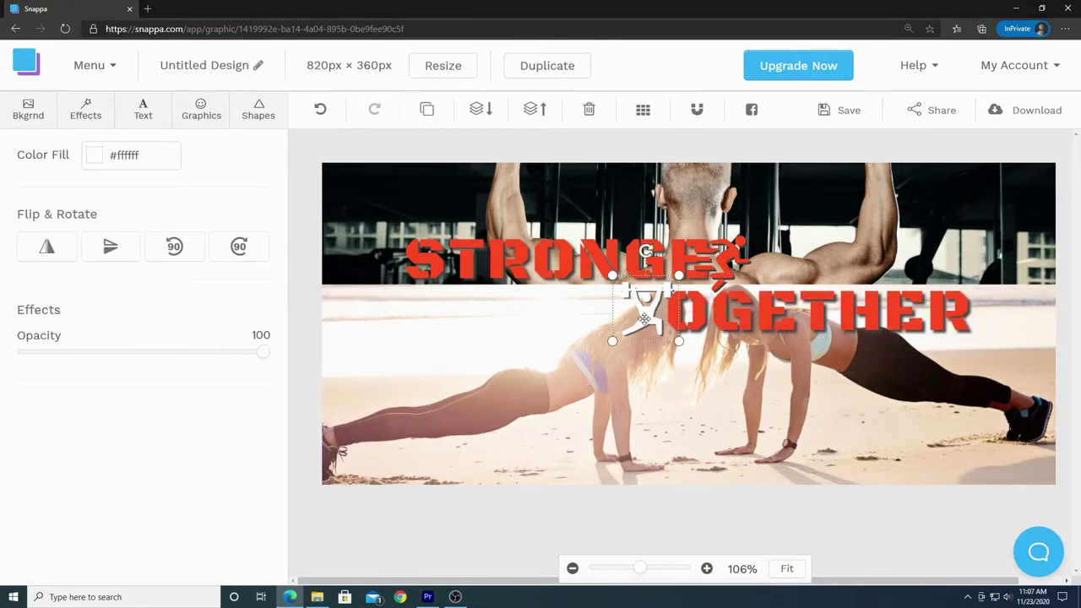
{"action": "left_click", "coordinate": [98, 159]}
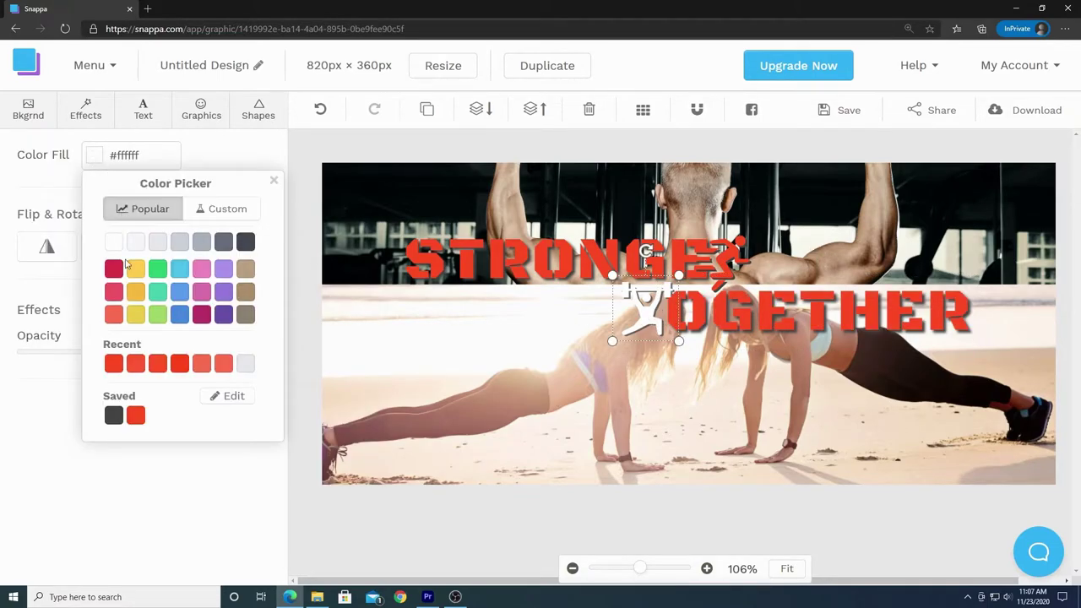
{"action": "left_click", "coordinate": [136, 416]}
{"action": "left_click", "coordinate": [566, 424]}
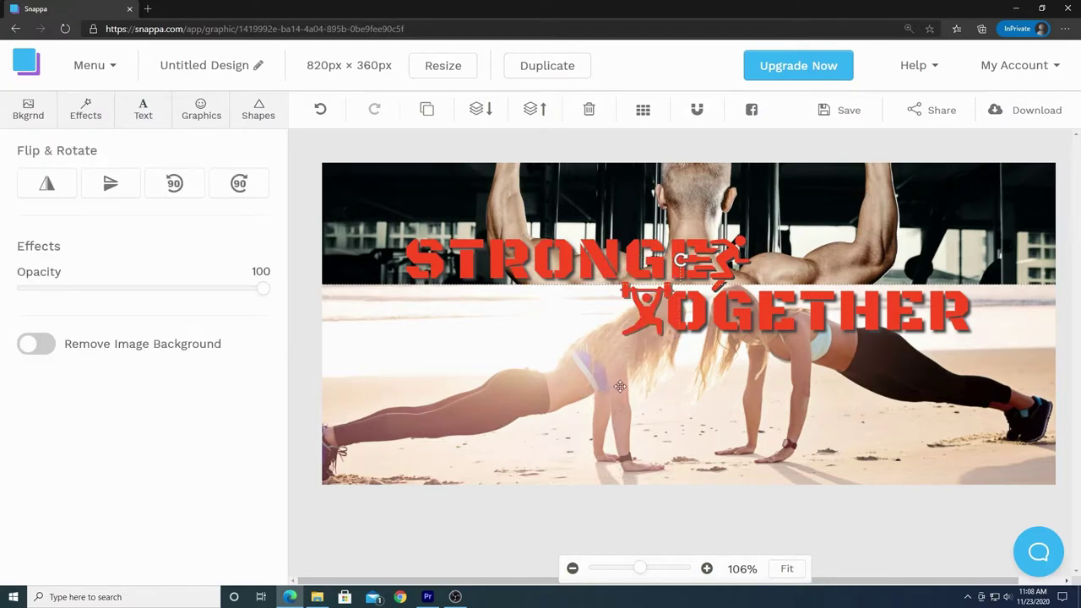
{"action": "left_click", "coordinate": [657, 498]}
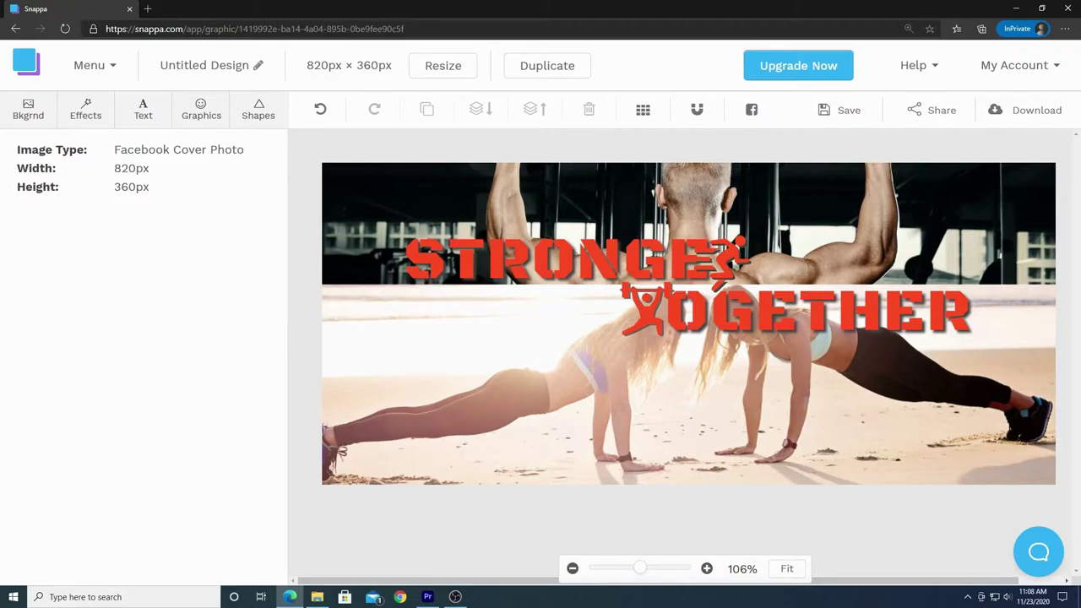
Turn on the Facebook safe zone overlay for the cover photo.
{"action": "key", "text": "alt+Tab"}
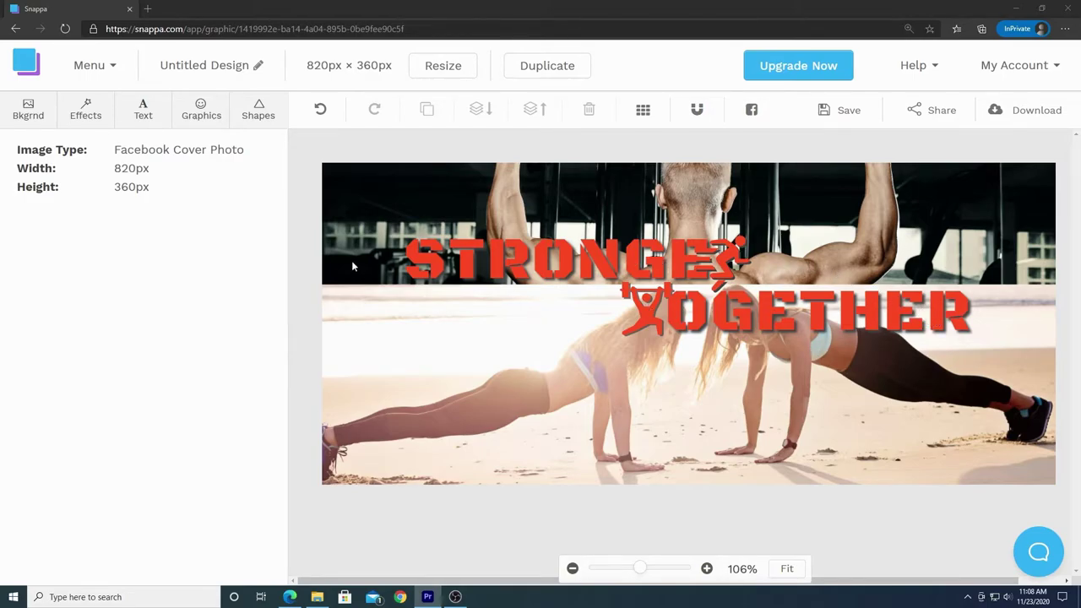
{"action": "left_click", "coordinate": [761, 117]}
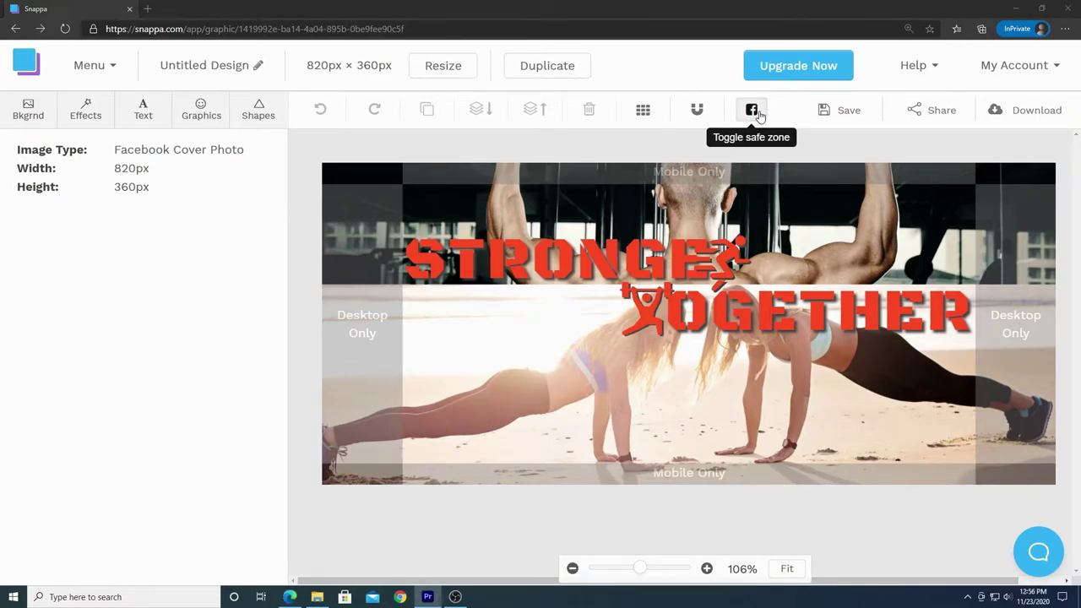
{"action": "left_click", "coordinate": [759, 116]}
Rename the design as "Fitness Facebook Cover" and save it.
{"action": "left_click", "coordinate": [252, 65]}
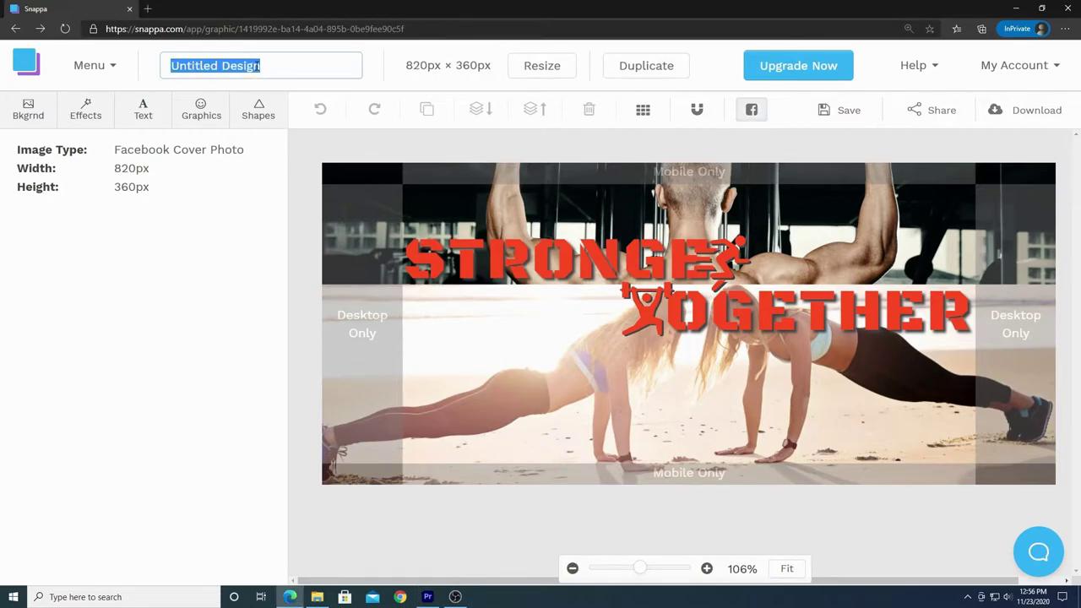
{"action": "type", "text": "Fitness Fac"}
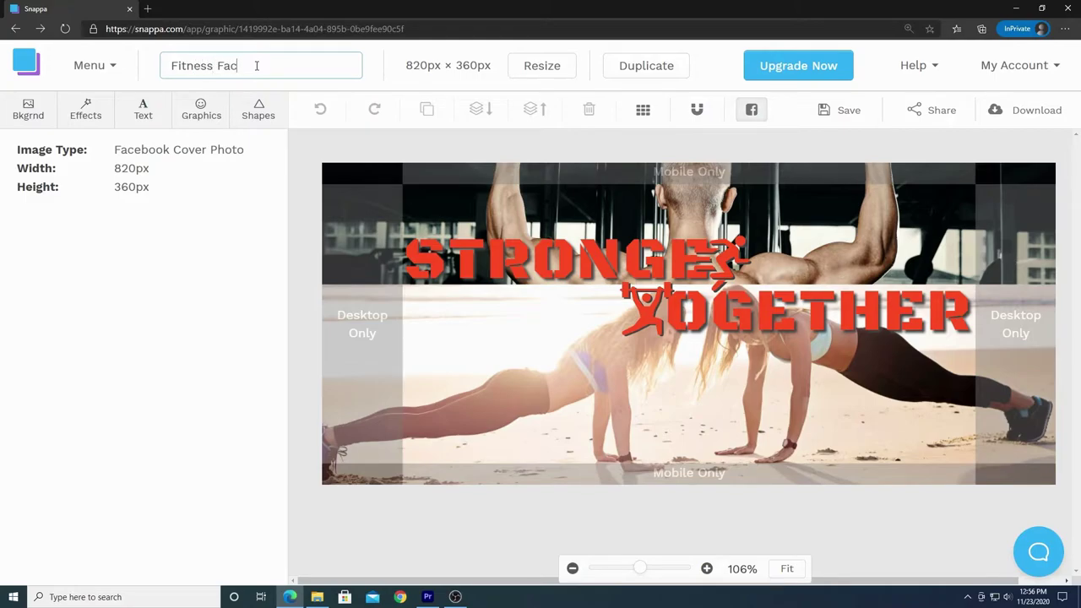
{"action": "type", "text": "ebook Cover"}
{"action": "left_click", "coordinate": [842, 118]}
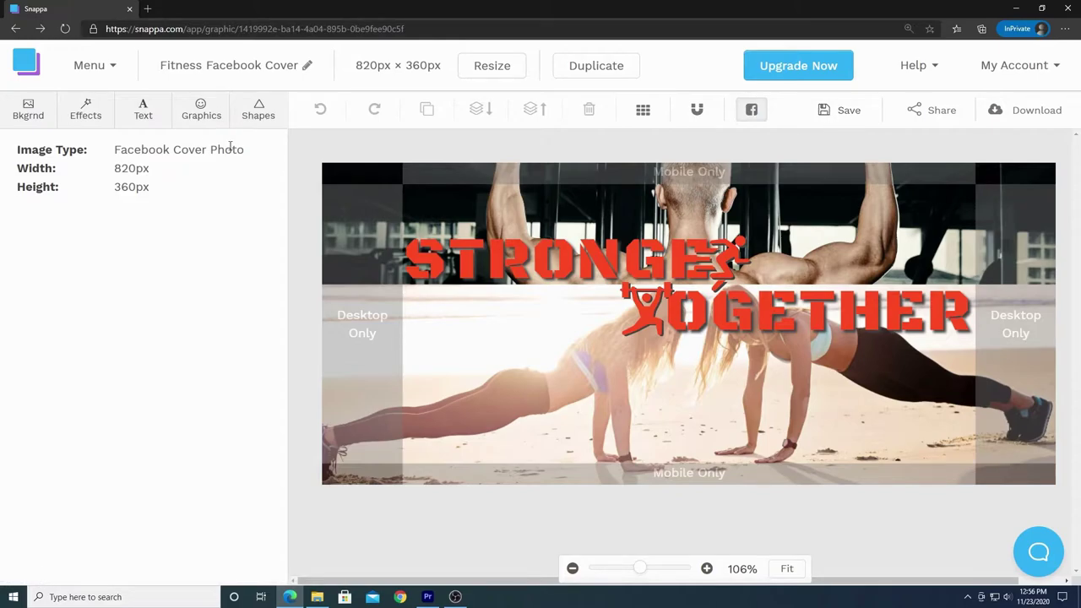
Go to the saved graphics and open the Fitness Facebook Cover graphic for editing.
{"action": "left_click", "coordinate": [110, 72]}
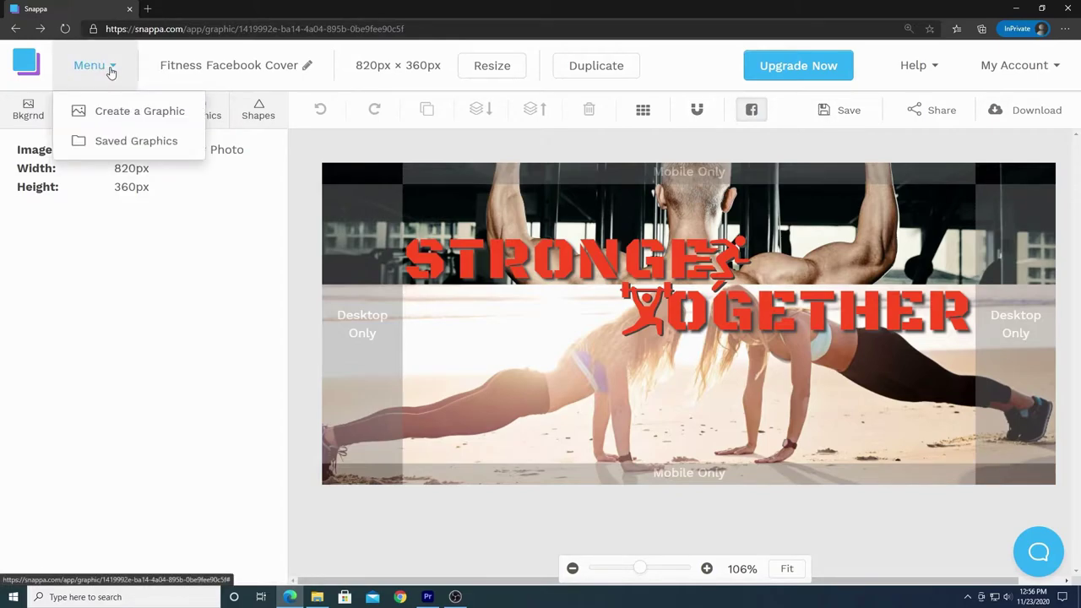
{"action": "left_click", "coordinate": [127, 145]}
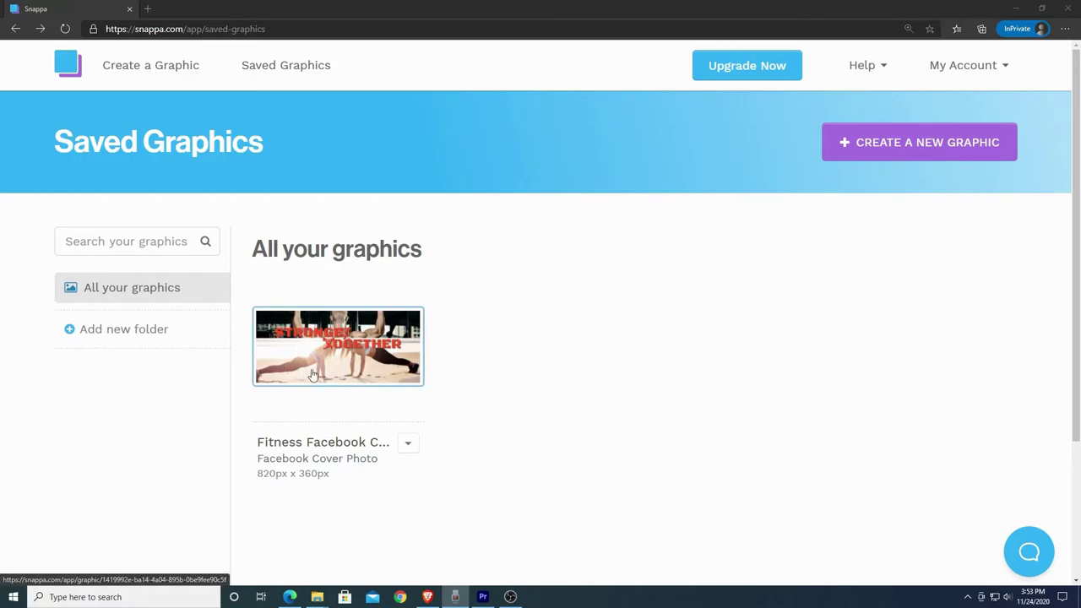
{"action": "left_click", "coordinate": [334, 352]}
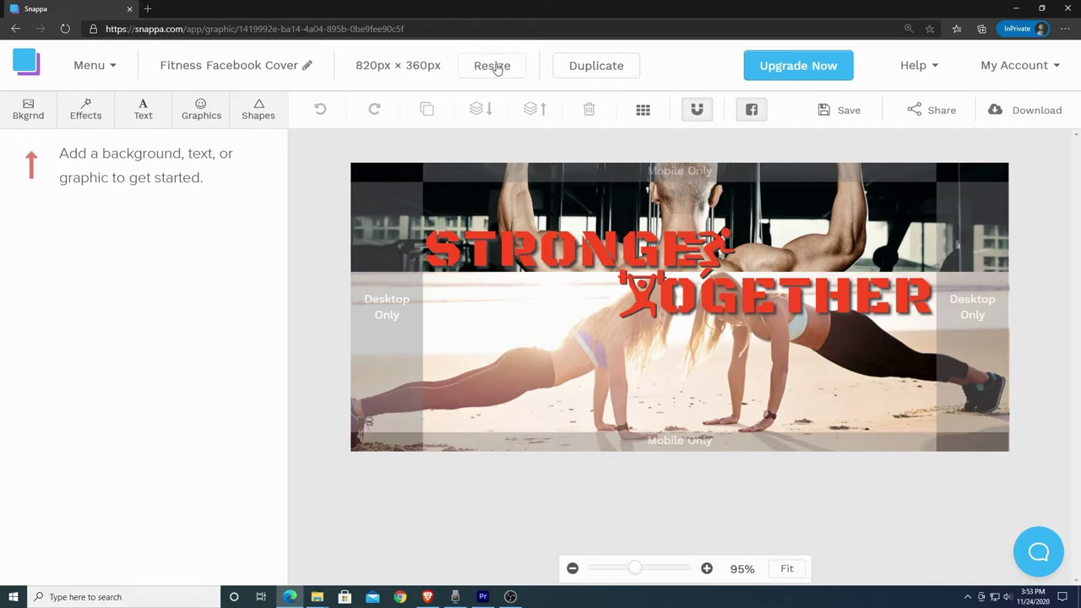
Resize the cover to the YouTube Thumbnail preset, 1280px x 720px, as a new graphic and open the resized copy.
{"action": "left_click", "coordinate": [495, 67]}
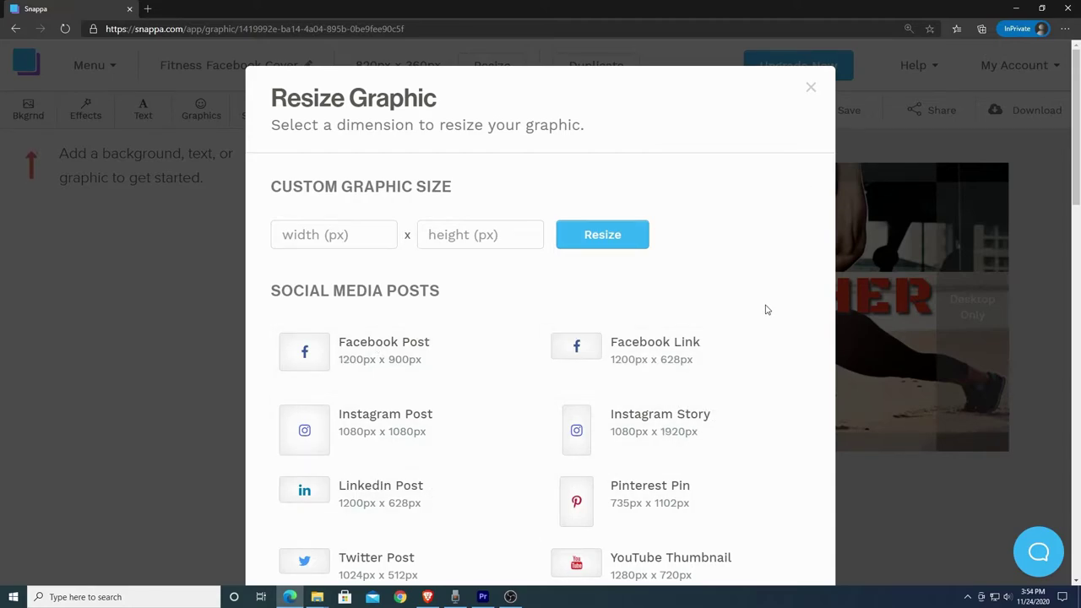
{"action": "scroll", "coordinate": [766, 310], "scroll_direction": "down", "scroll_amount": 5}
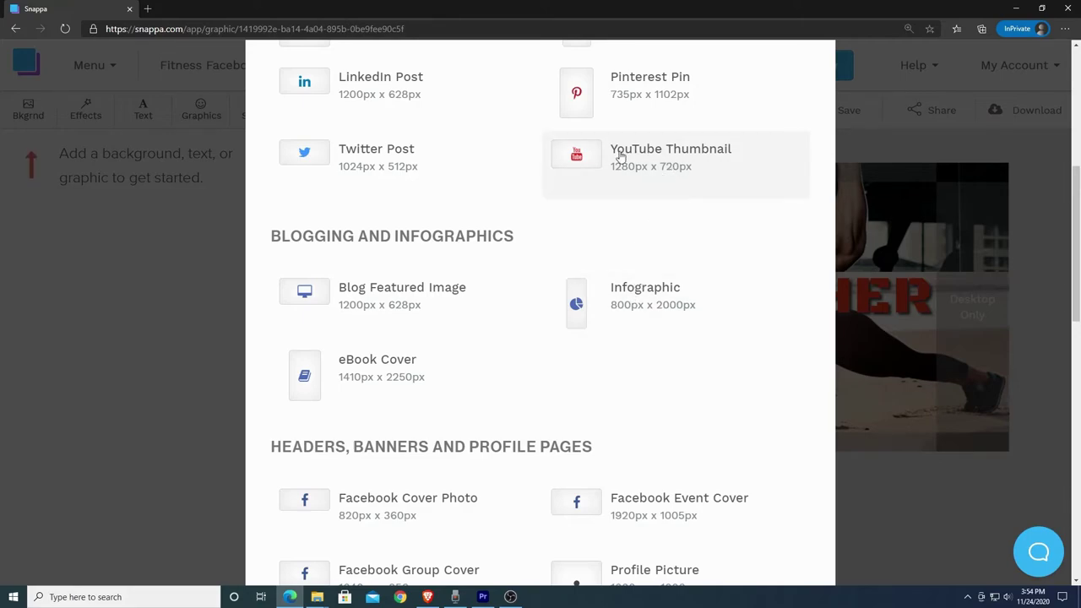
{"action": "left_click", "coordinate": [659, 172]}
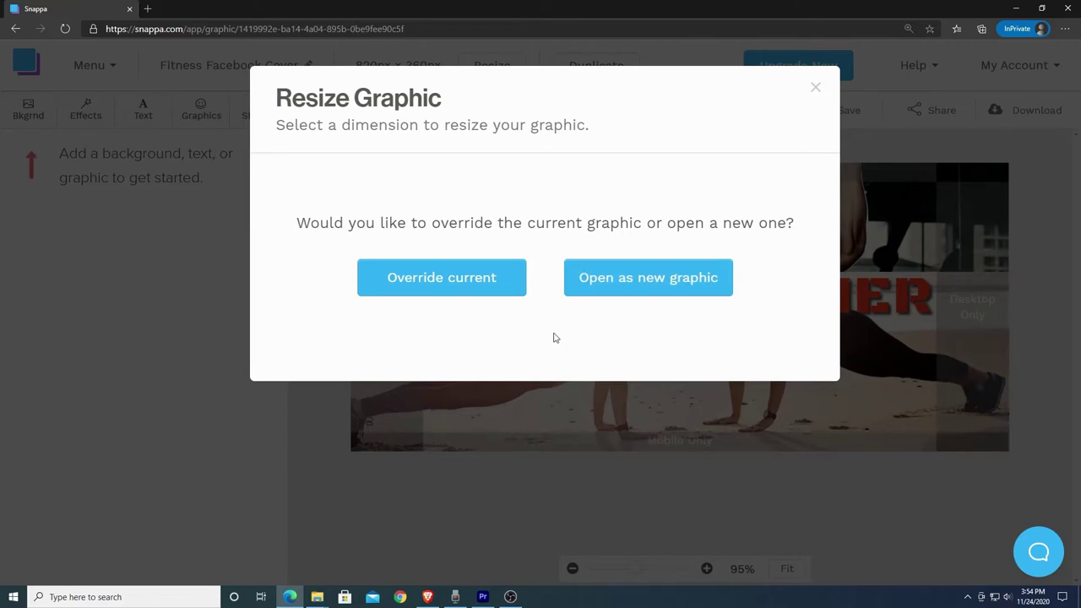
{"action": "left_click", "coordinate": [652, 279]}
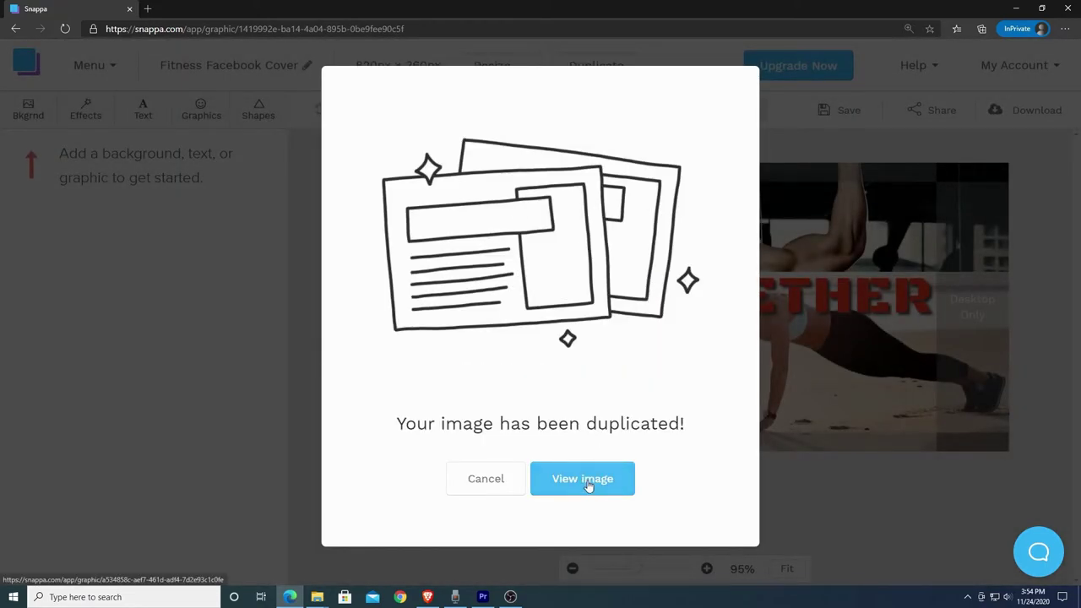
{"action": "left_click", "coordinate": [583, 481]}
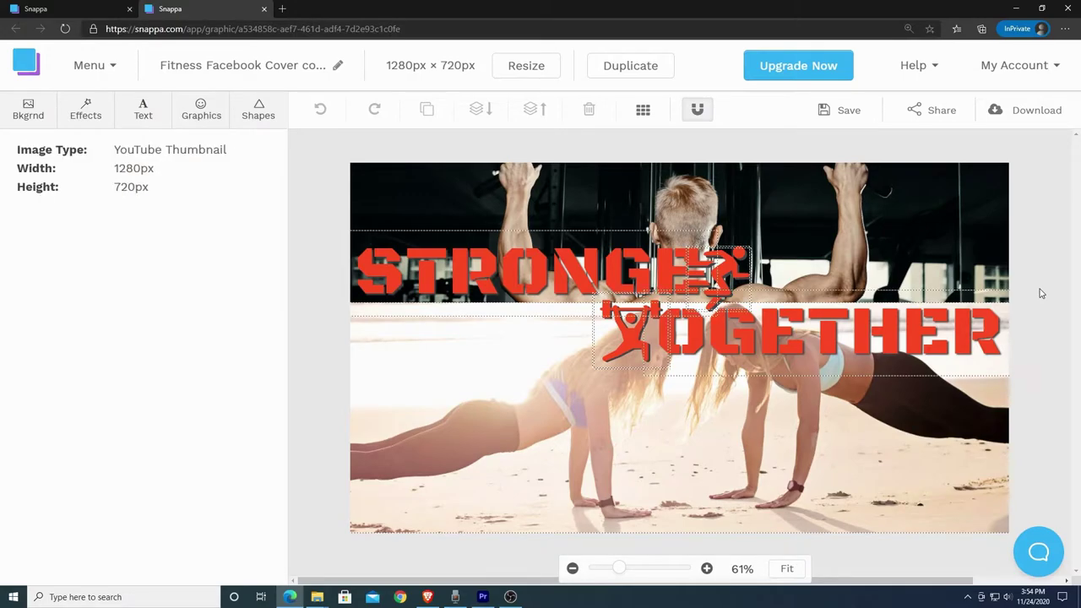
Select all elements of the YouTube thumbnail copy.
{"action": "key", "text": "ctrl+a"}
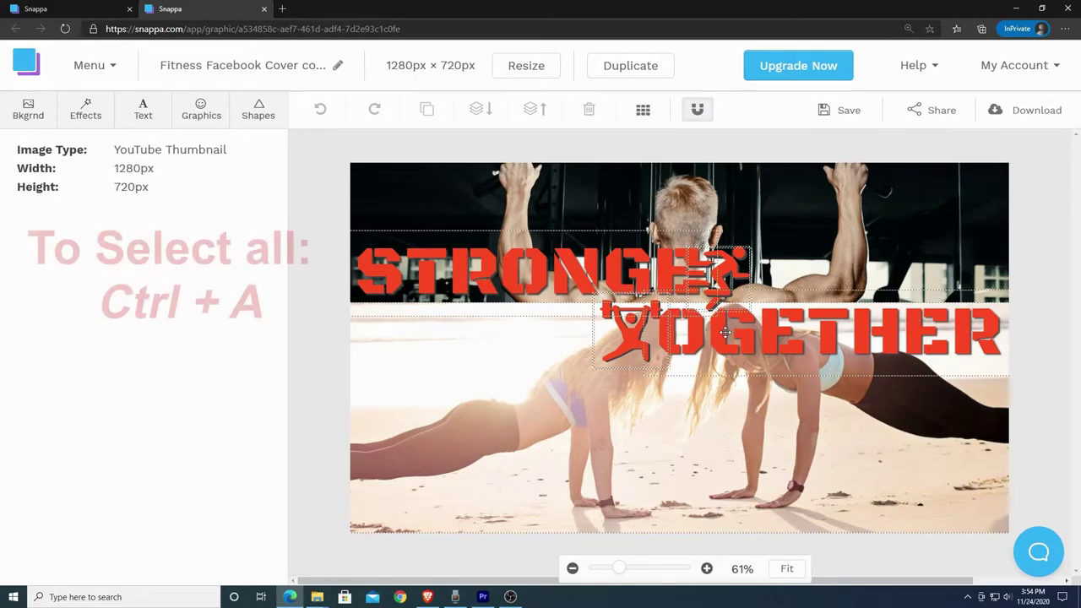
Move the selected title words and both fitness icons down together onto the boundary between the two photos, and deselect them.
{"action": "left_click_drag", "start_coordinate": [736, 333], "coordinate": [723, 369]}
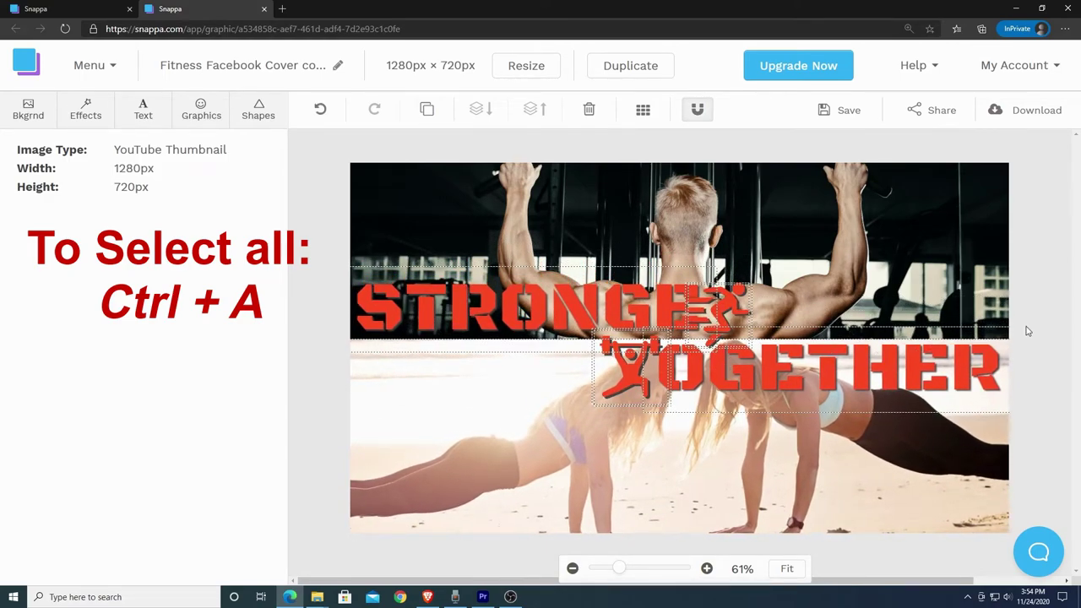
{"action": "left_click", "coordinate": [1027, 331]}
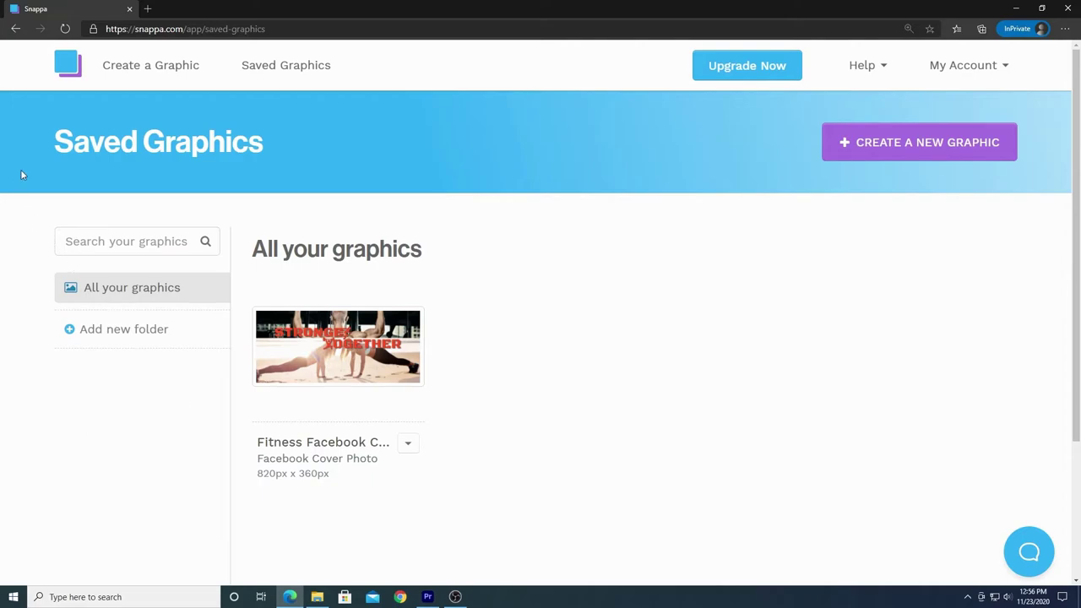
Create a new graphic with a custom size of 400 px wide by 400 px high.
{"action": "left_click", "coordinate": [147, 71]}
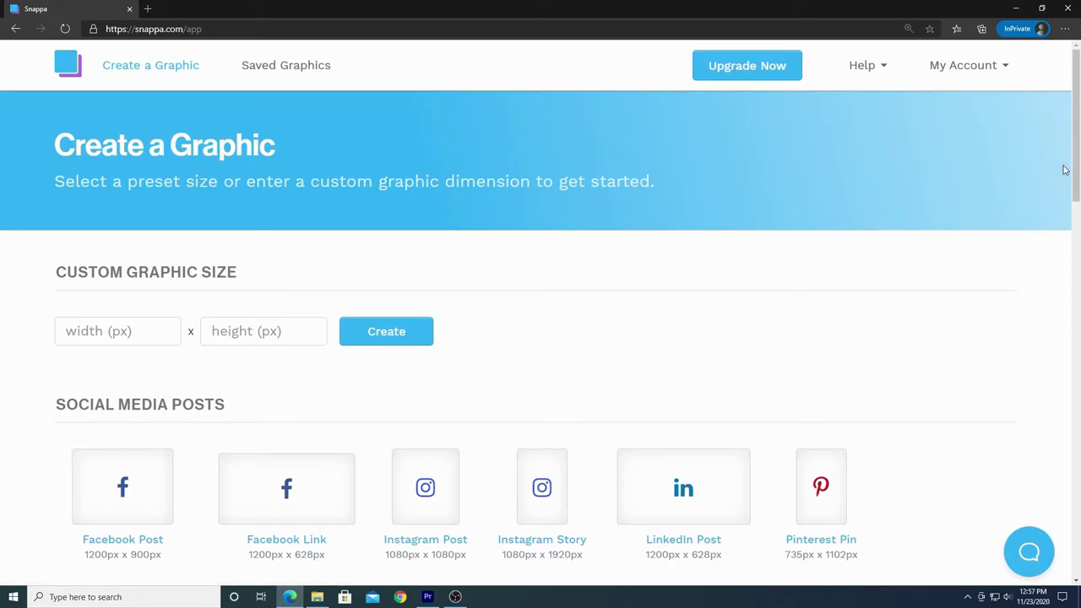
{"action": "mouse_move", "coordinate": [1076, 163]}
{"action": "left_mouse_down"}
{"action": "mouse_move", "coordinate": [1077, 392]}
{"action": "mouse_move", "coordinate": [1077, 154]}
{"action": "left_mouse_up"}
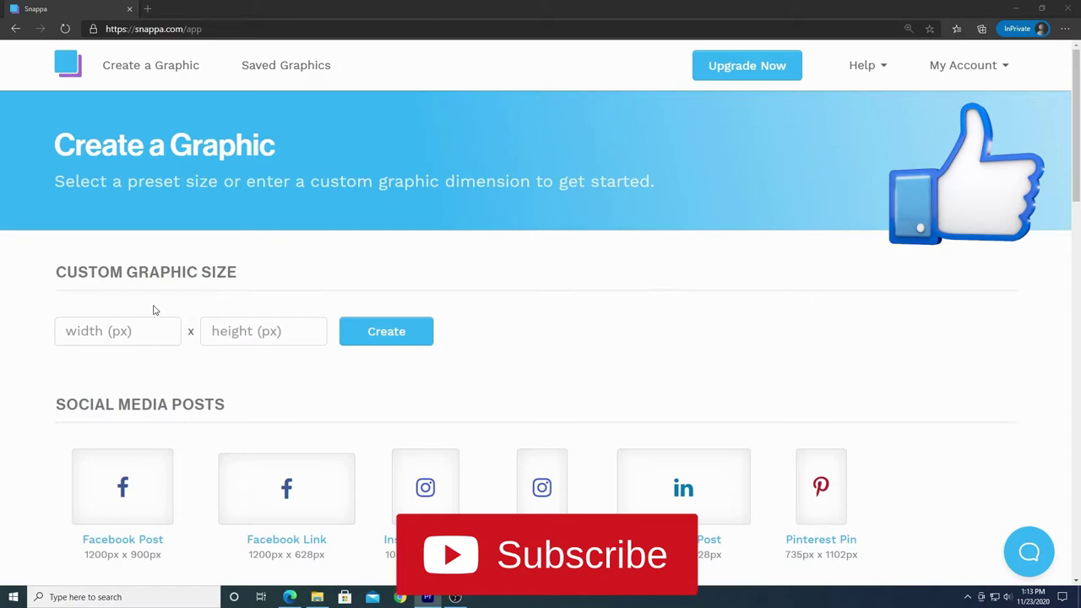
{"action": "left_click", "coordinate": [119, 331]}
{"action": "type", "text": "400"}
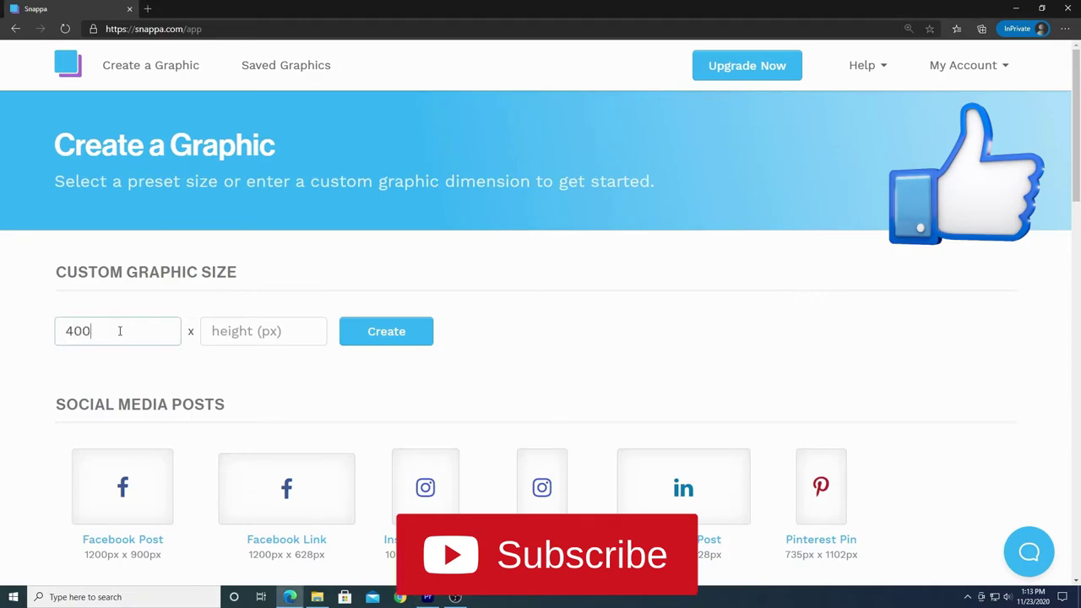
{"action": "left_click", "coordinate": [242, 331]}
{"action": "type", "text": "400"}
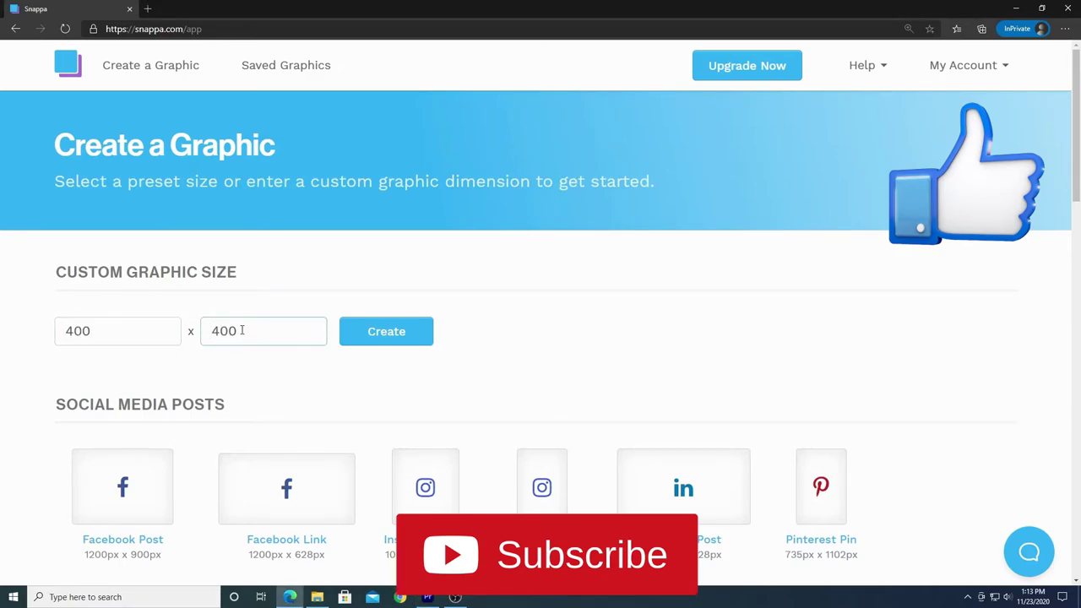
{"action": "left_click", "coordinate": [598, 358]}
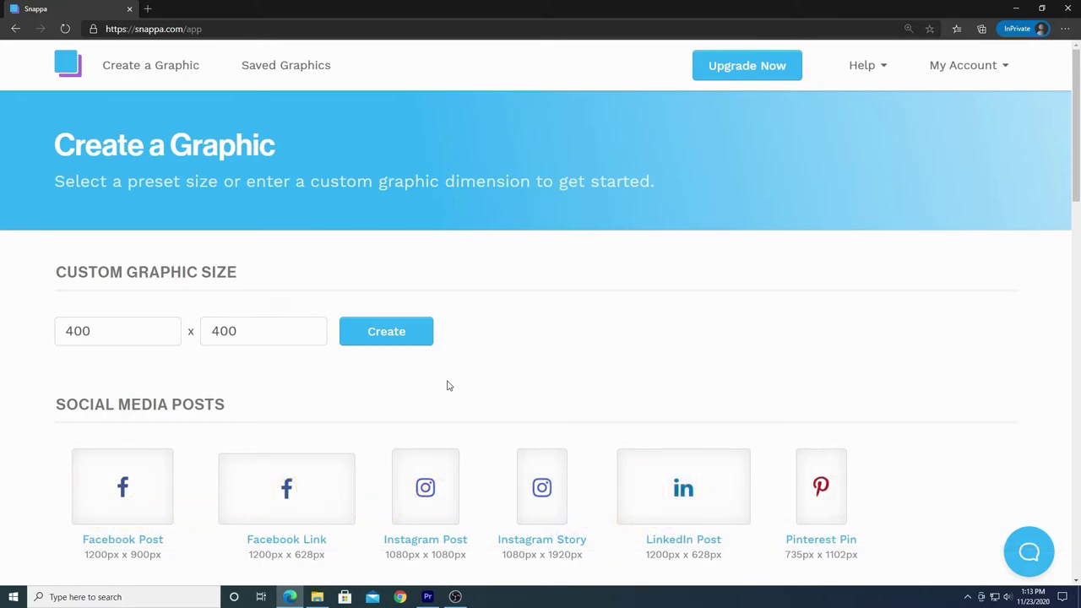
{"action": "left_click", "coordinate": [398, 336]}
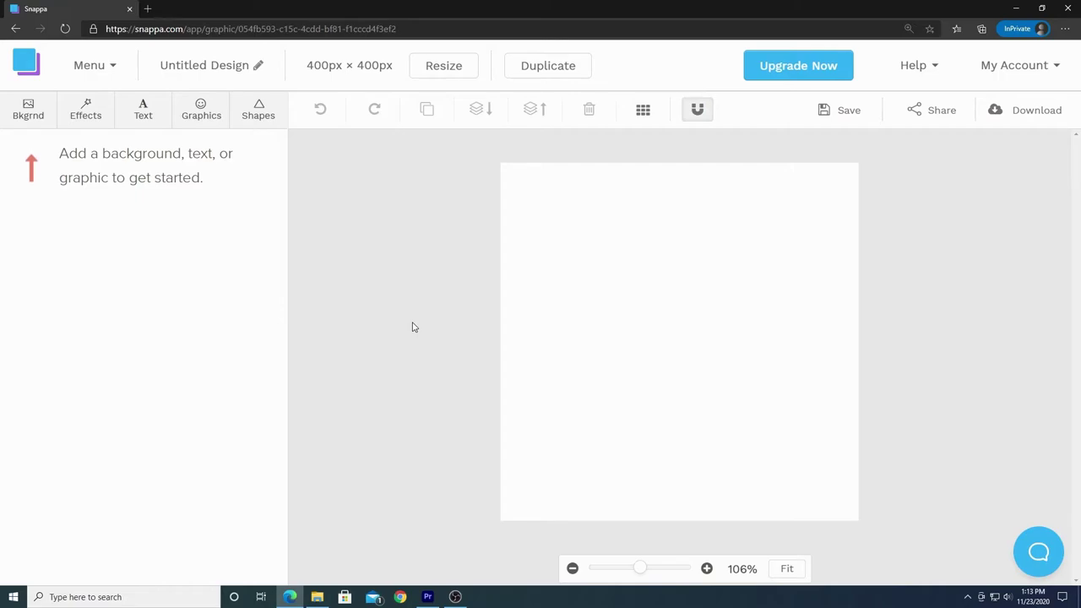
Search the graphics photos for "exercise" and open the photo of the man tying his shoe for cropping.
{"action": "left_click", "coordinate": [200, 116]}
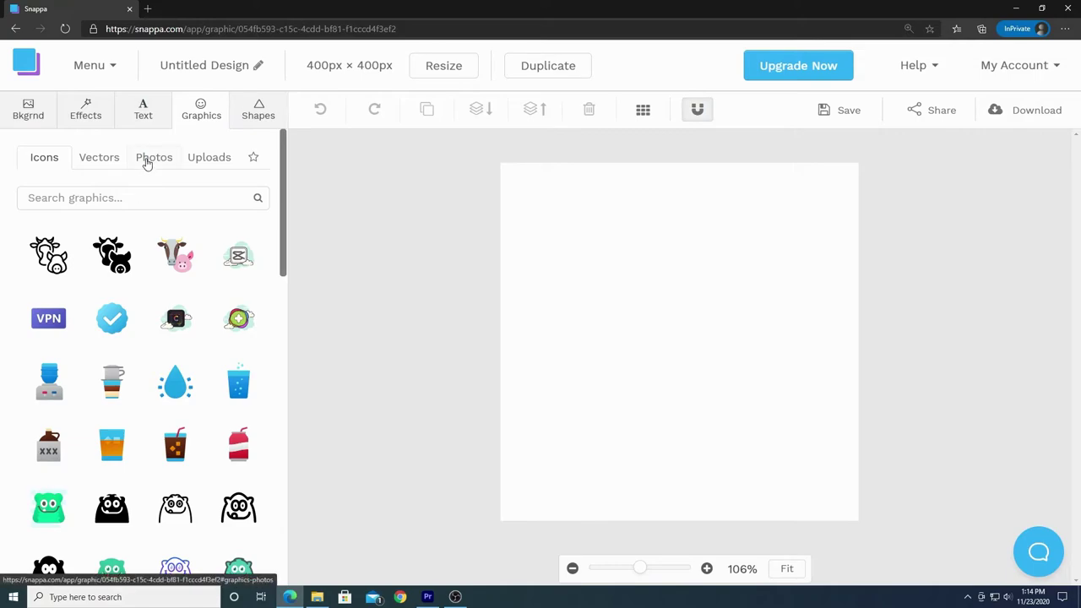
{"action": "left_click", "coordinate": [147, 163]}
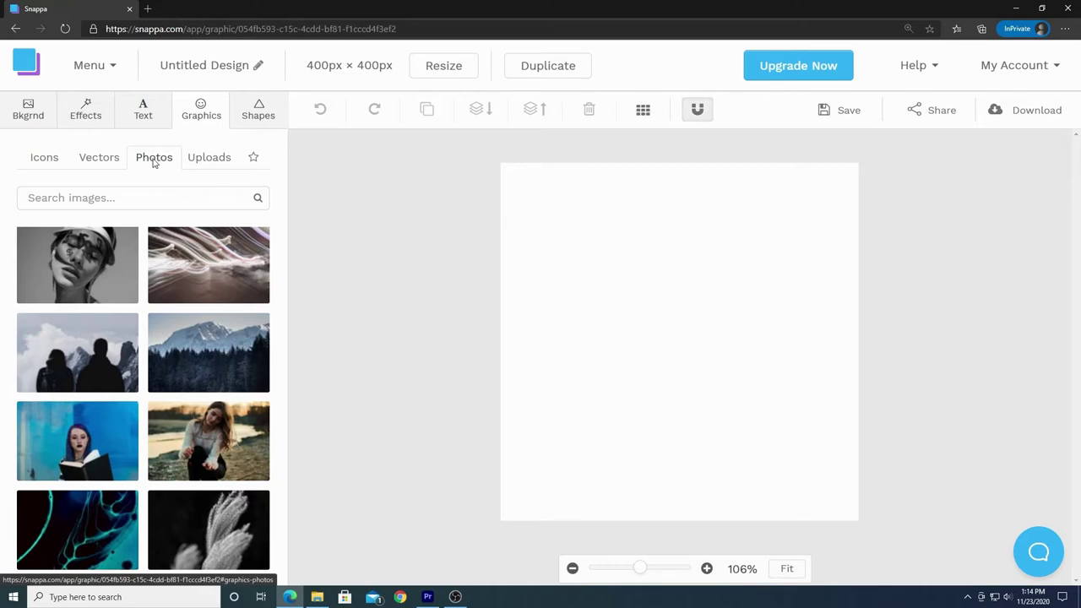
{"action": "left_click", "coordinate": [129, 196]}
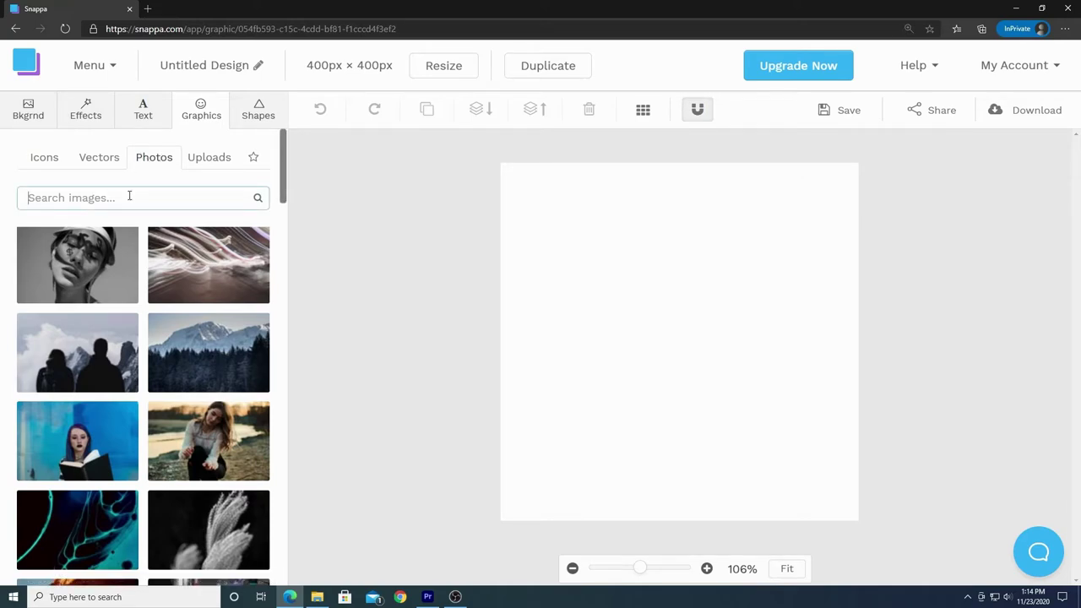
{"action": "type", "text": "exercise"}
{"action": "key", "text": "Return"}
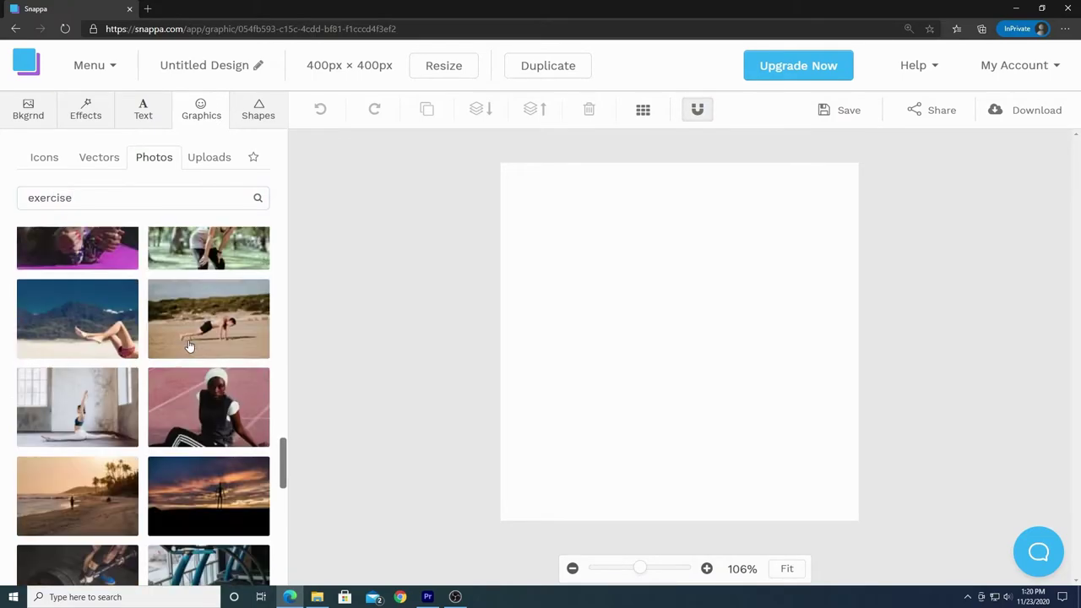
{"action": "scroll", "coordinate": [188, 345], "scroll_direction": "down", "scroll_amount": 10}
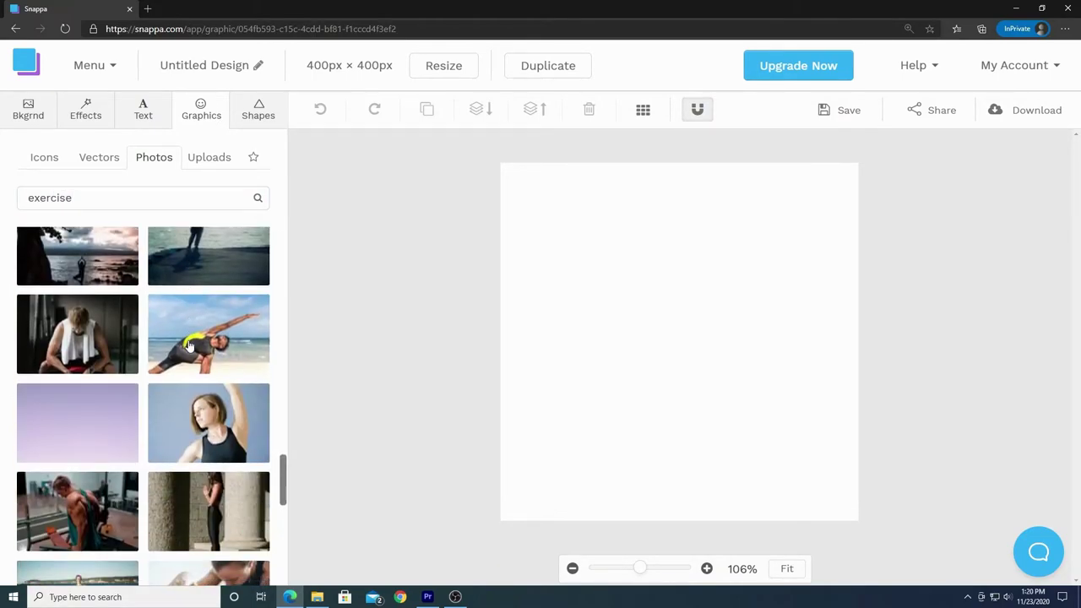
{"action": "scroll", "coordinate": [190, 344], "scroll_direction": "down", "scroll_amount": 3}
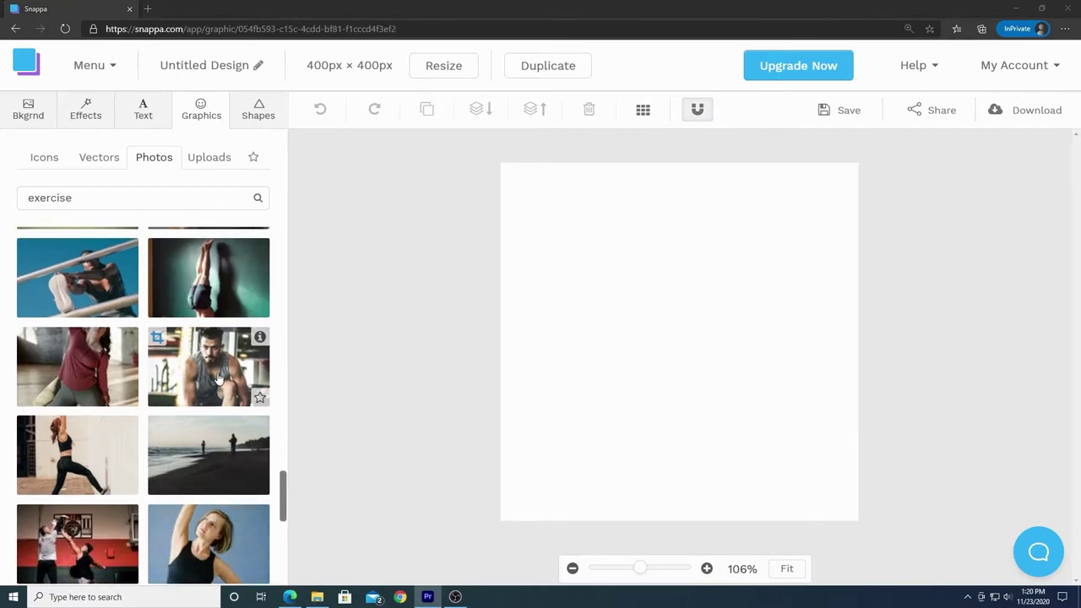
{"action": "left_click", "coordinate": [156, 339]}
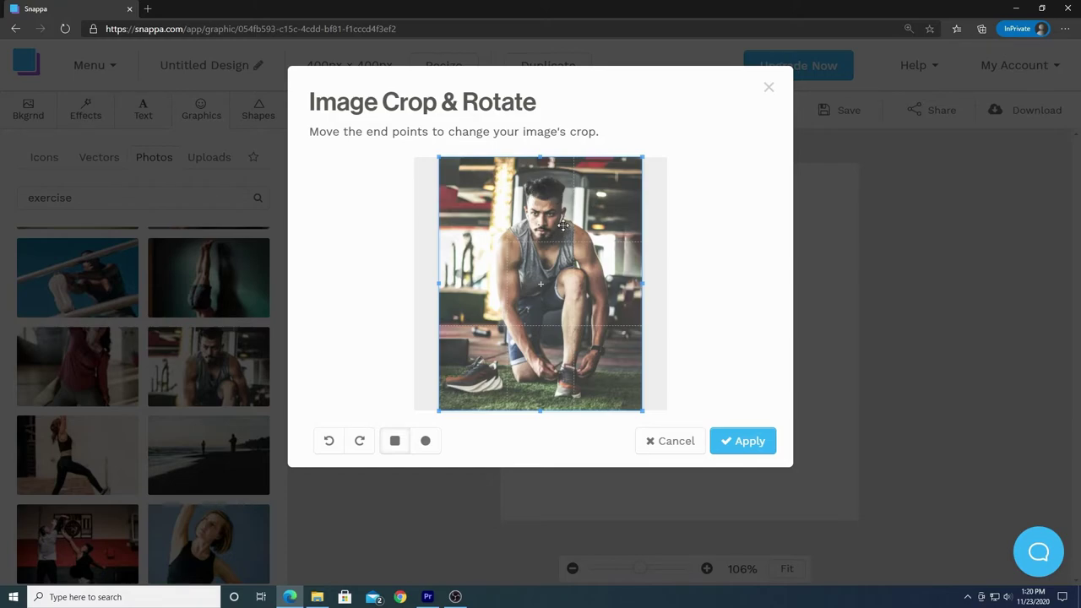
Switch the crop to a circle and frame it around the man's head and shoulders.
{"action": "left_click_drag", "start_coordinate": [643, 412], "coordinate": [538, 254]}
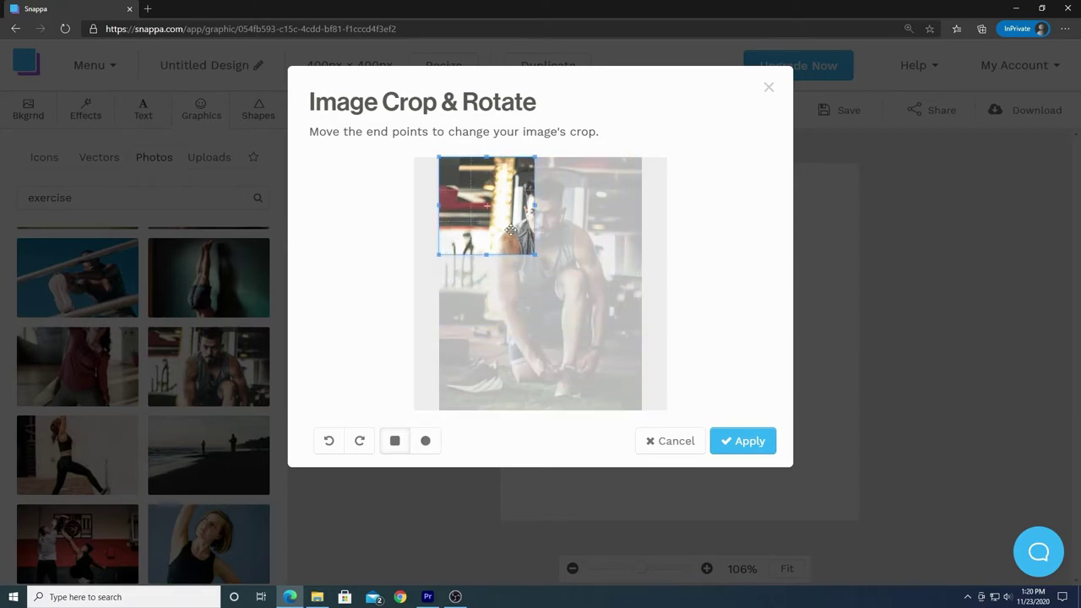
{"action": "left_click_drag", "start_coordinate": [504, 217], "coordinate": [550, 287]}
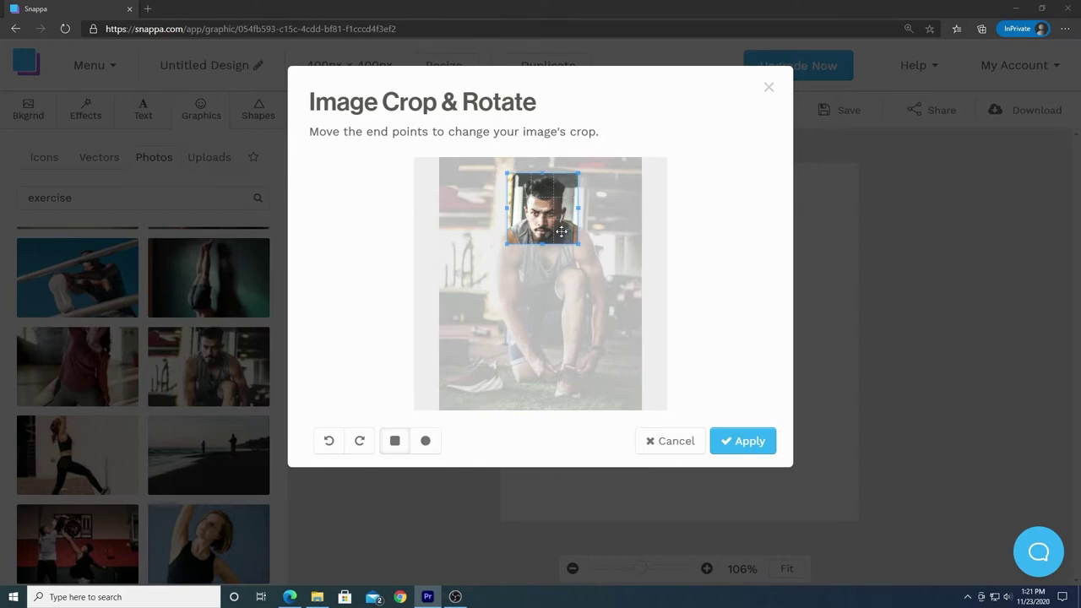
{"action": "left_click", "coordinate": [427, 441]}
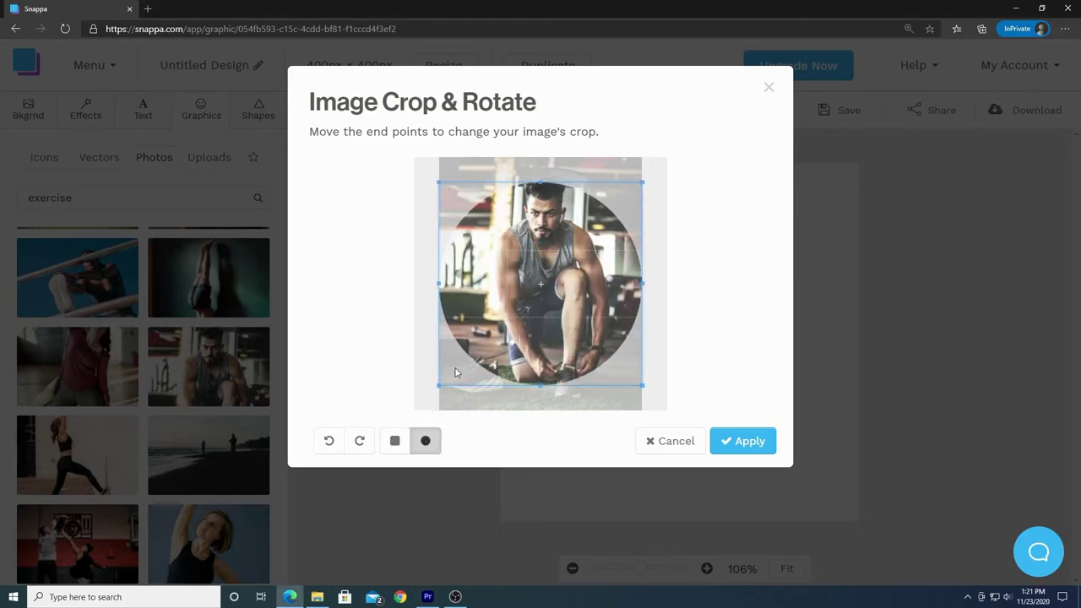
{"action": "left_click_drag", "start_coordinate": [558, 279], "coordinate": [560, 248]}
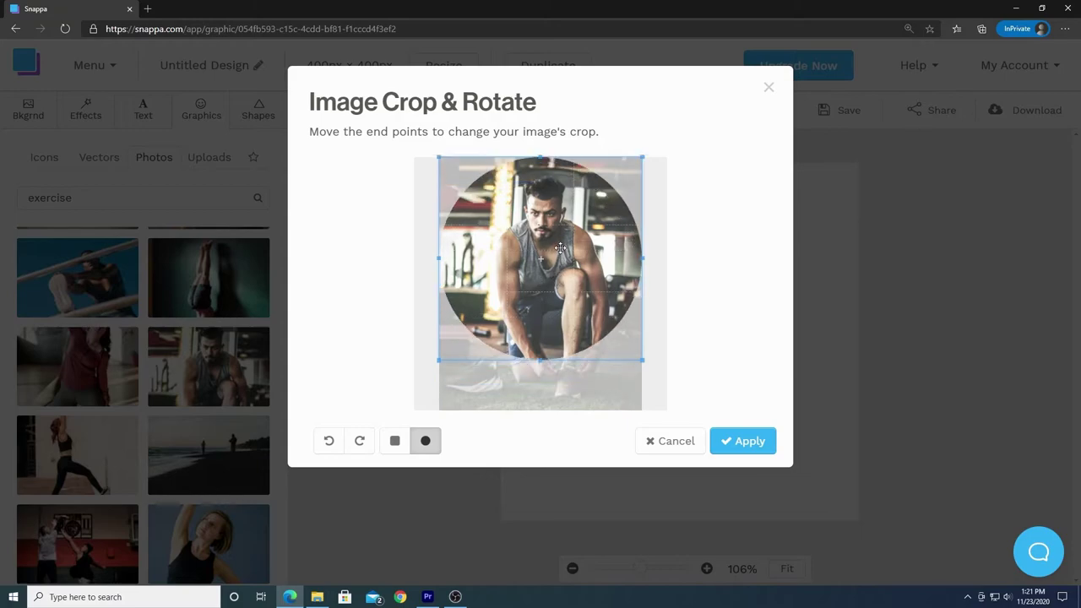
{"action": "left_click_drag", "start_coordinate": [641, 359], "coordinate": [559, 276]}
{"action": "left_click_drag", "start_coordinate": [503, 216], "coordinate": [545, 222]}
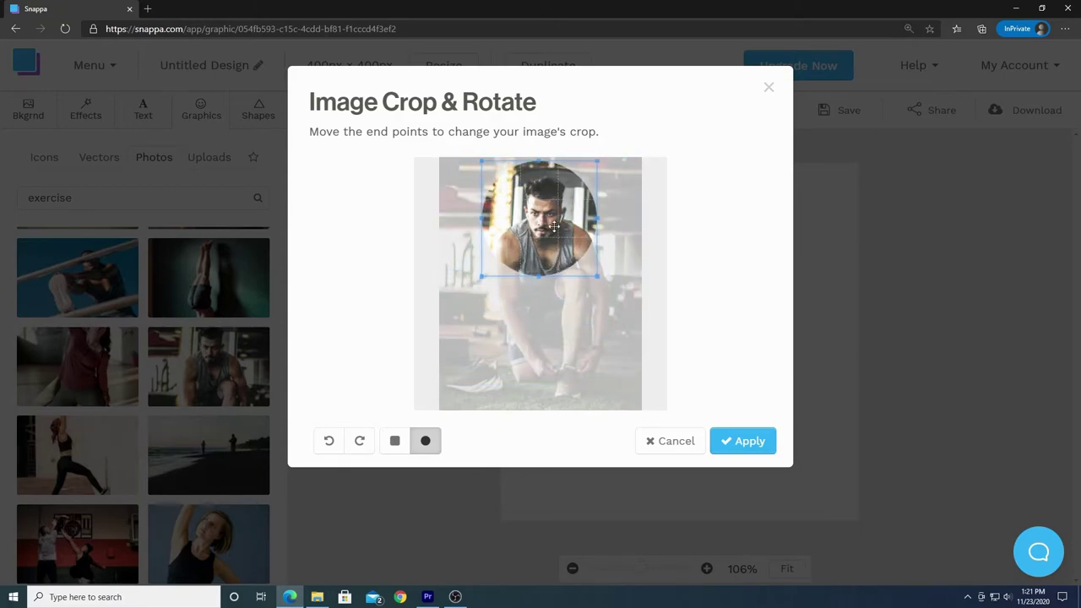
{"action": "left_click_drag", "start_coordinate": [599, 279], "coordinate": [581, 261]}
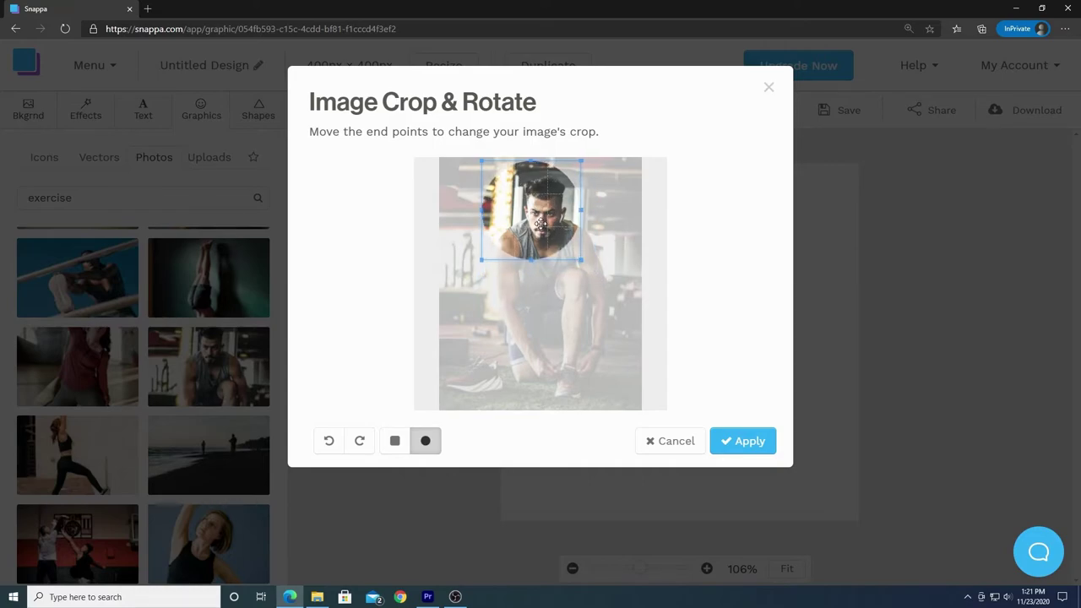
{"action": "left_click_drag", "start_coordinate": [539, 223], "coordinate": [552, 226]}
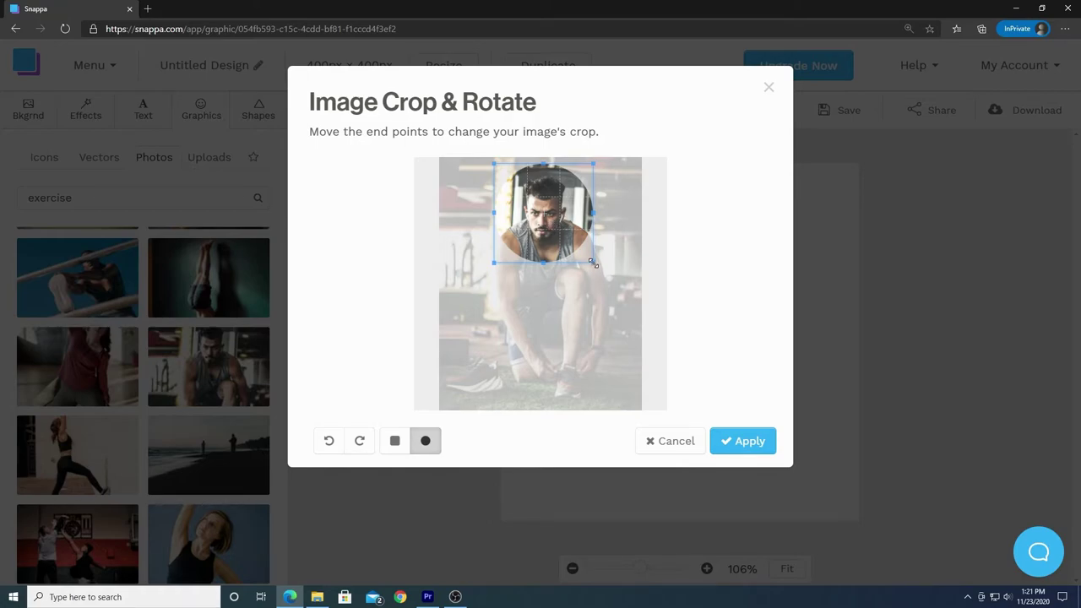
Tighten the circular crop around the man's head, centre it on his face, and accept the cropped image.
{"action": "left_click_drag", "start_coordinate": [594, 264], "coordinate": [581, 252]}
{"action": "left_click_drag", "start_coordinate": [550, 213], "coordinate": [558, 217]}
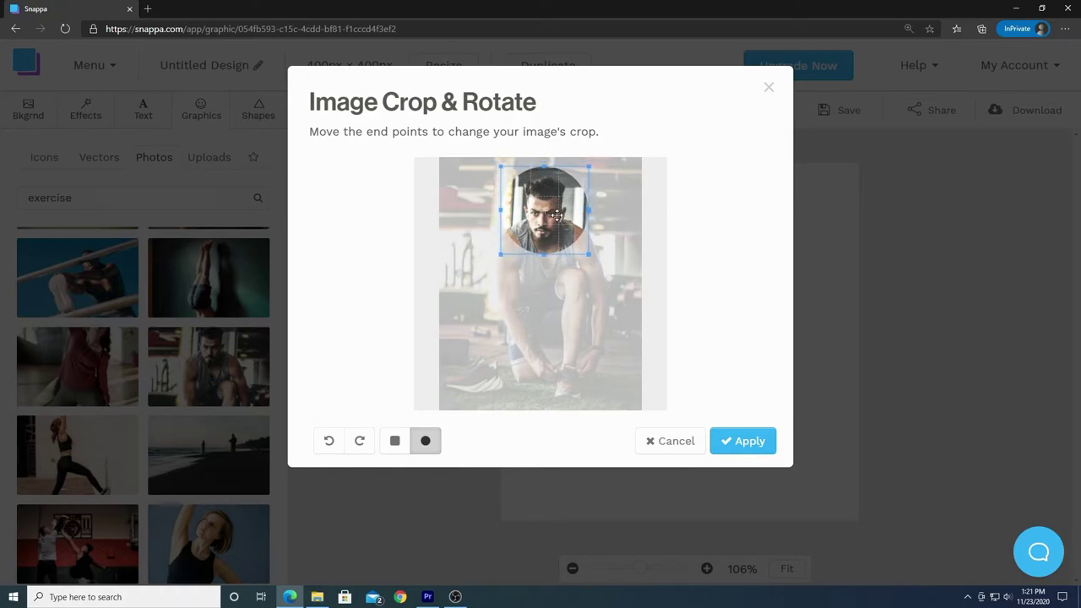
{"action": "left_click_drag", "start_coordinate": [545, 253], "coordinate": [545, 247]}
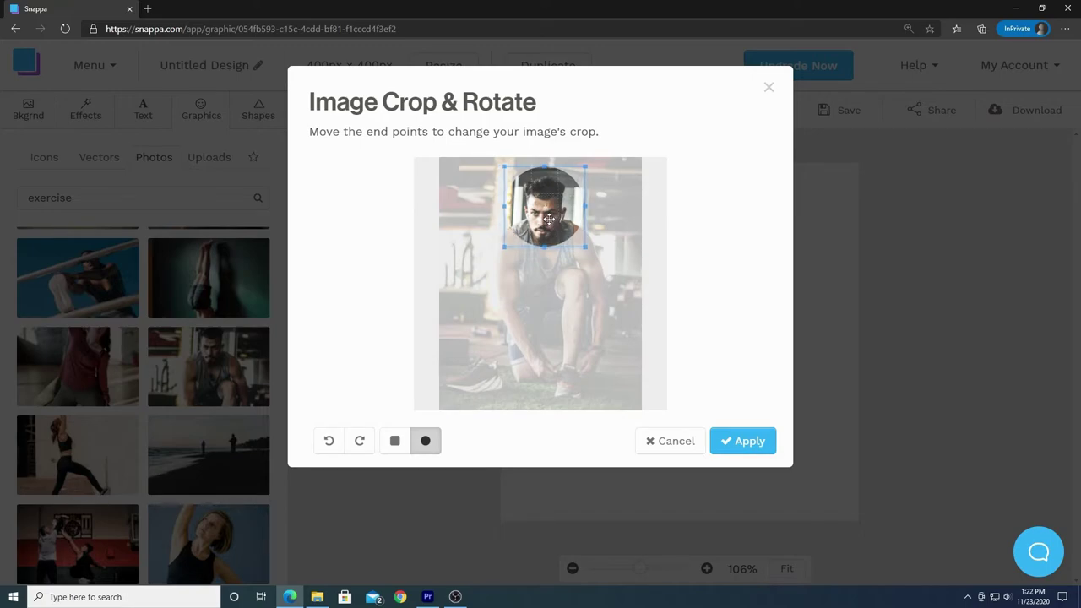
{"action": "left_click_drag", "start_coordinate": [549, 216], "coordinate": [549, 218]}
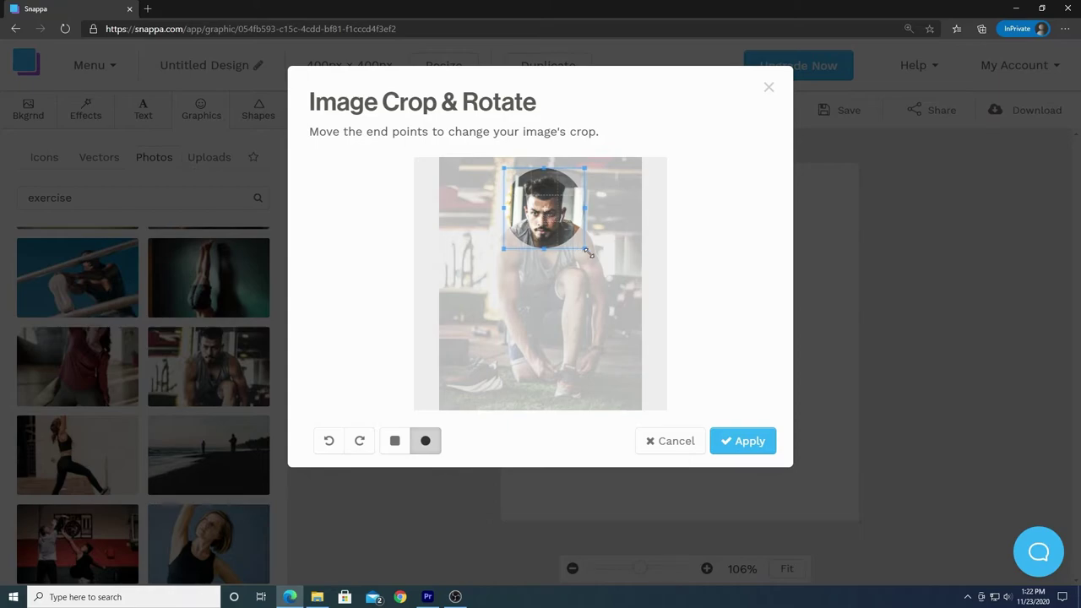
{"action": "left_click", "coordinate": [755, 446]}
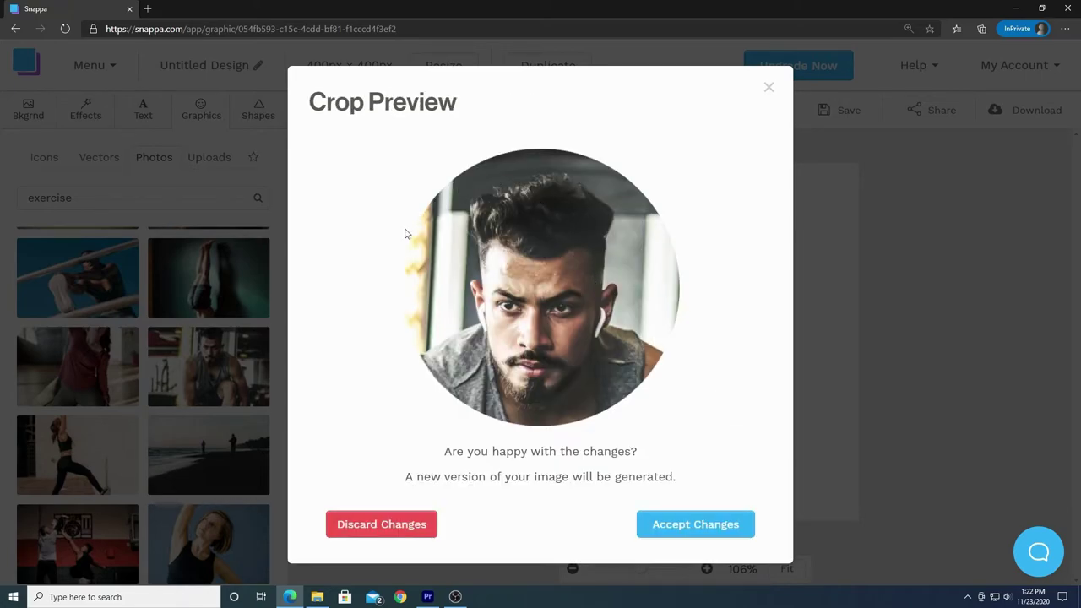
{"action": "left_click", "coordinate": [698, 524]}
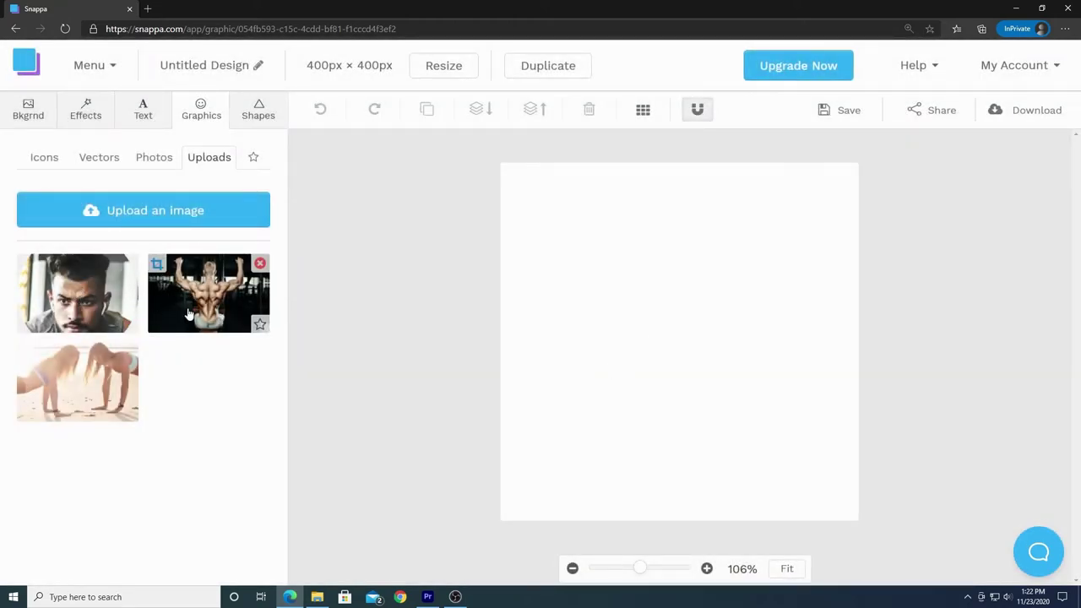
Place the cropped circular portrait on the canvas and, with the grid shown, align and enlarge it to fill the whole square.
{"action": "left_click", "coordinate": [75, 295]}
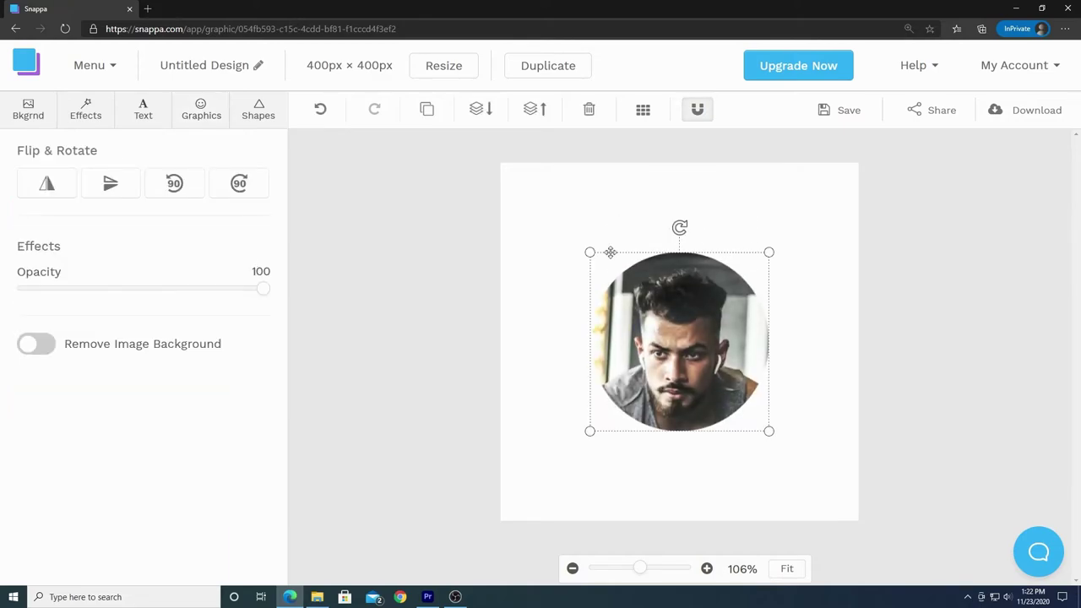
{"action": "left_click_drag", "start_coordinate": [665, 325], "coordinate": [642, 299]}
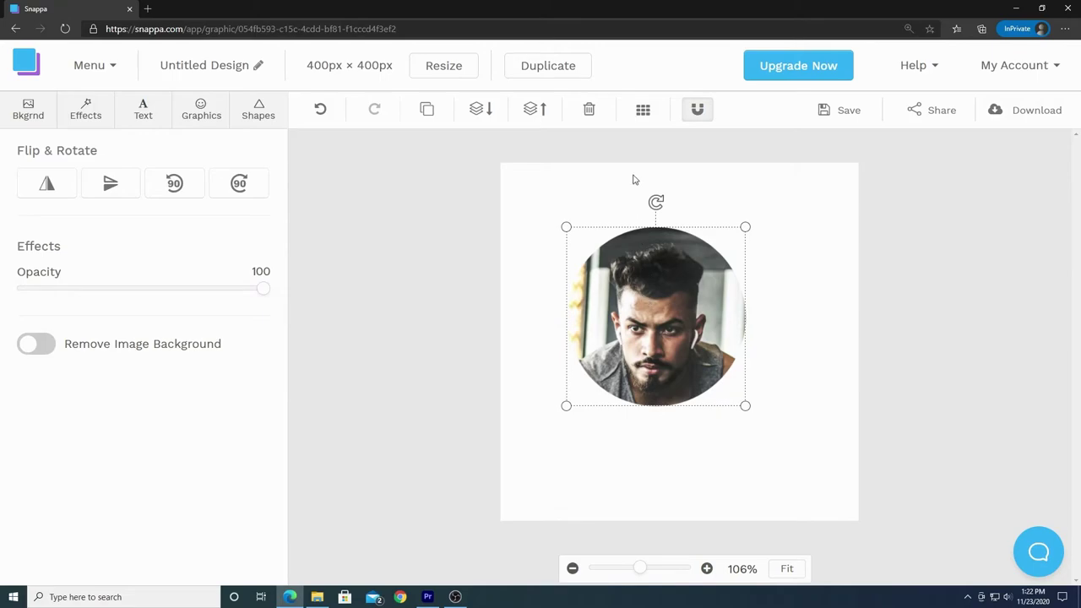
{"action": "left_click", "coordinate": [649, 111]}
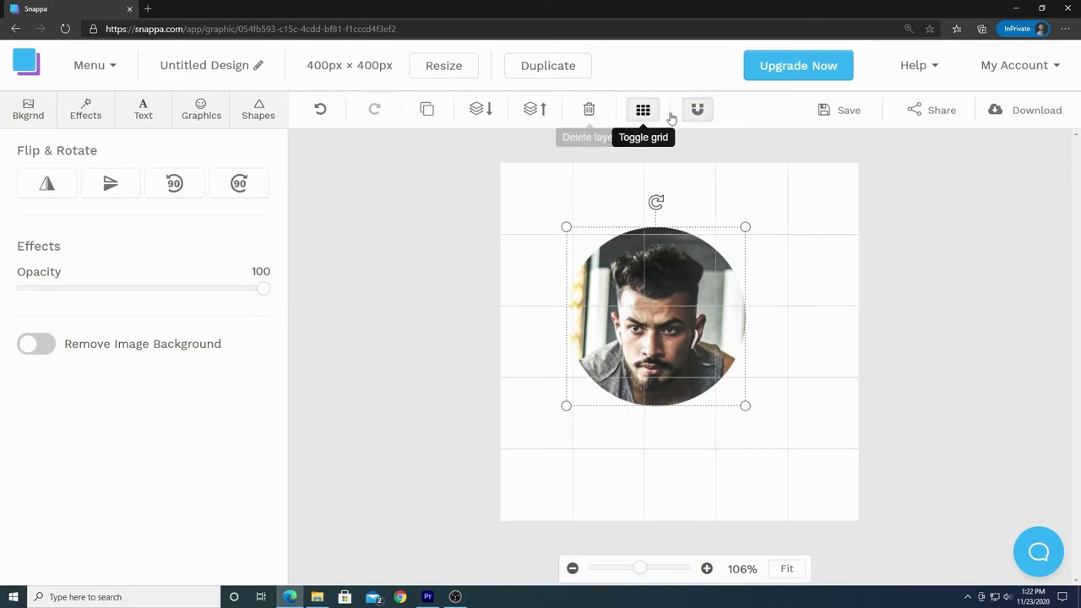
{"action": "left_click", "coordinate": [698, 111]}
{"action": "left_click_drag", "start_coordinate": [672, 292], "coordinate": [608, 231]}
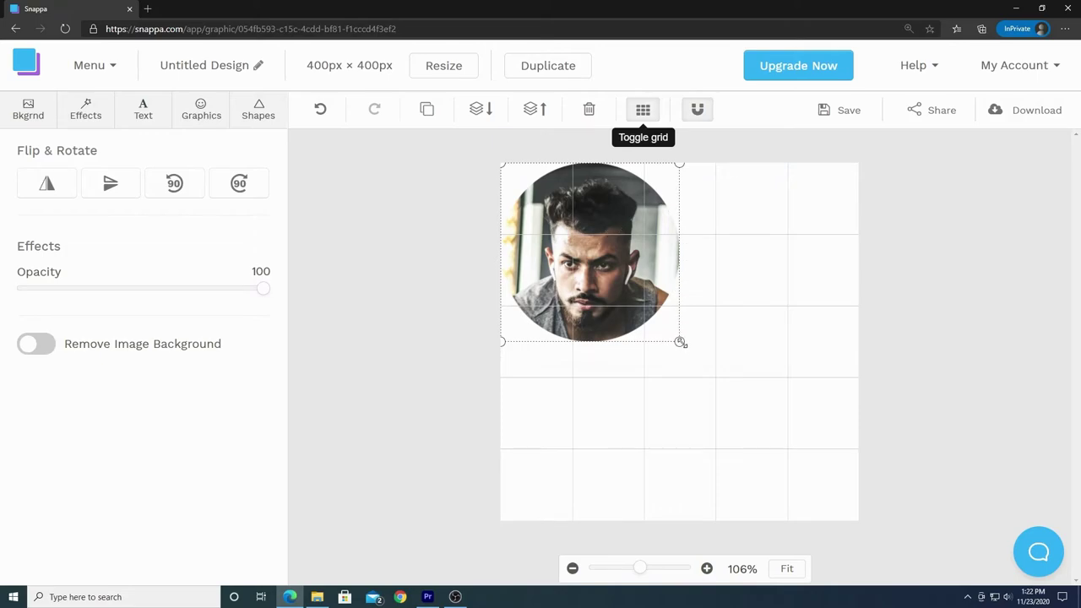
{"action": "left_click_drag", "start_coordinate": [682, 343], "coordinate": [855, 534]}
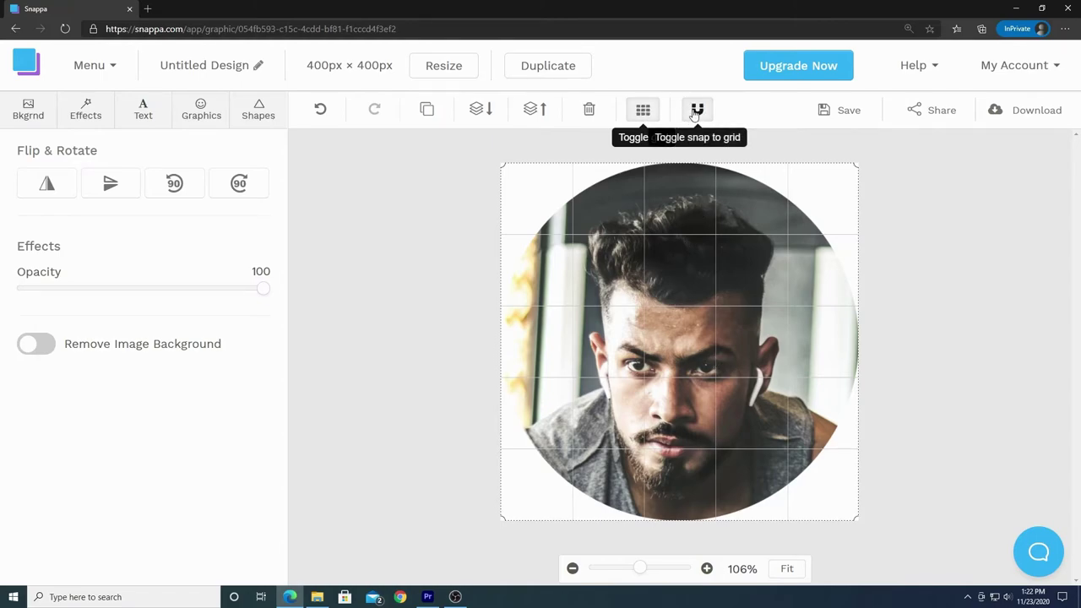
Turn off the grid and snap to grid, and deselect the portrait.
{"action": "left_click", "coordinate": [648, 112]}
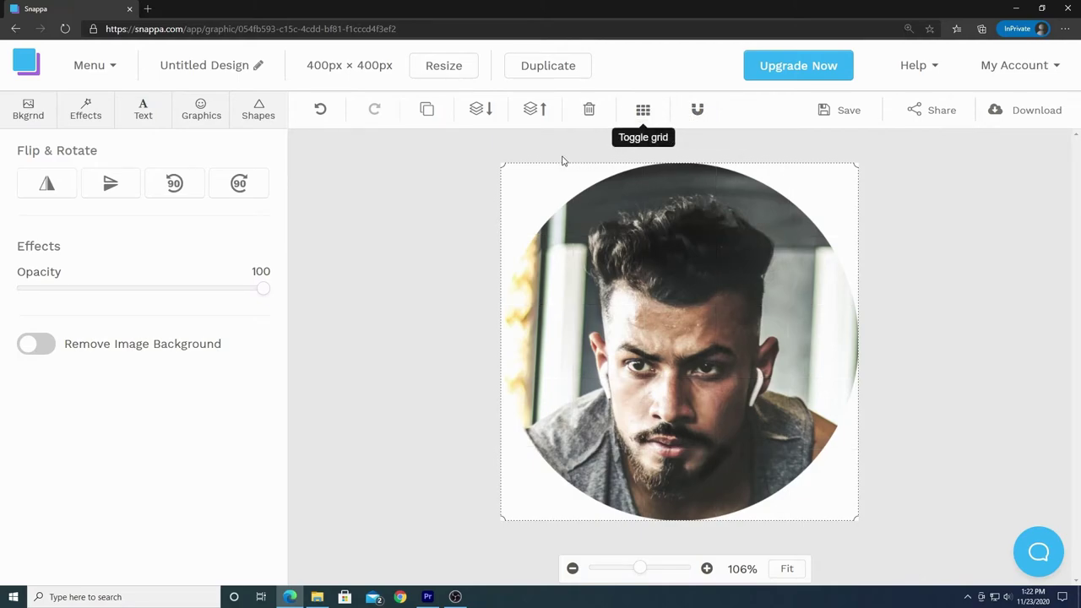
{"action": "left_click", "coordinate": [920, 295]}
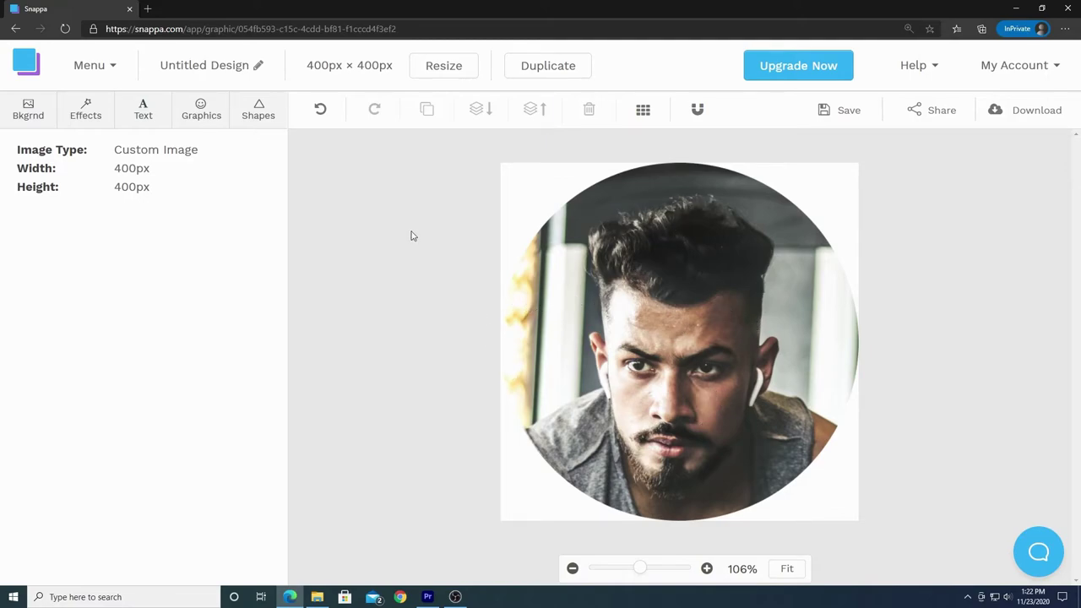
Add an outlined circle over the portrait and, with the grid shown, align and enlarge it into a ring just inside the portrait's edge.
{"action": "left_click", "coordinate": [259, 112]}
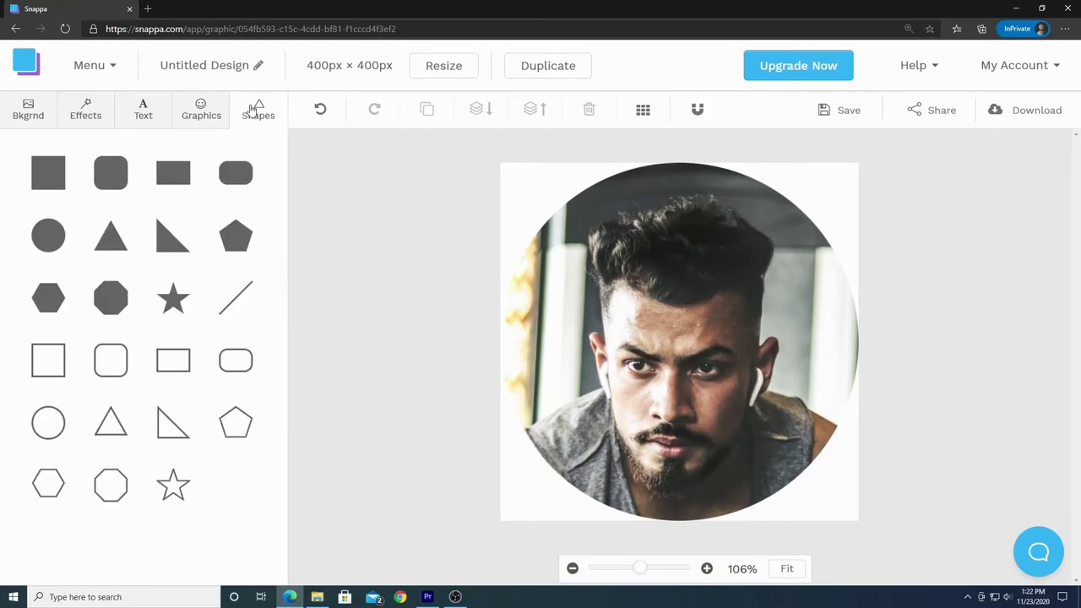
{"action": "left_click", "coordinate": [48, 420]}
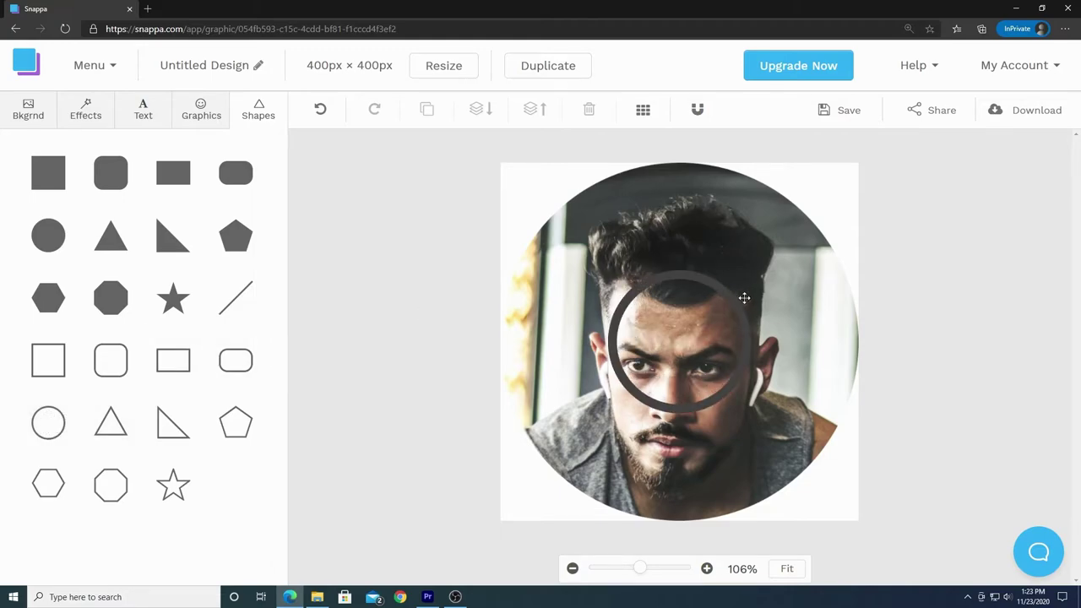
{"action": "left_click", "coordinate": [714, 288]}
{"action": "left_click_drag", "start_coordinate": [714, 287], "coordinate": [615, 180]}
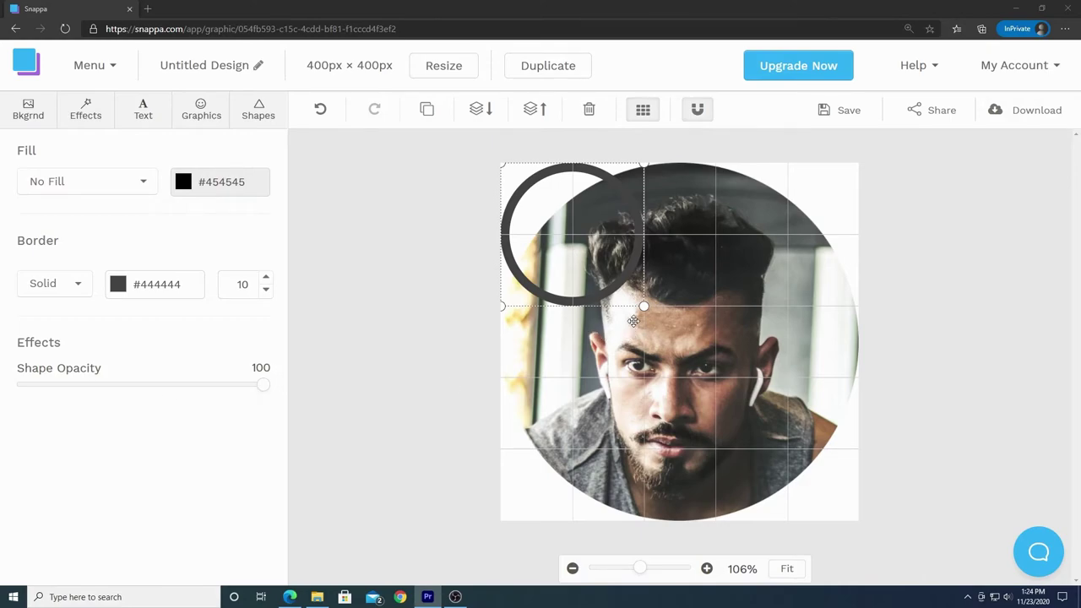
{"action": "left_click_drag", "start_coordinate": [643, 309], "coordinate": [851, 517]}
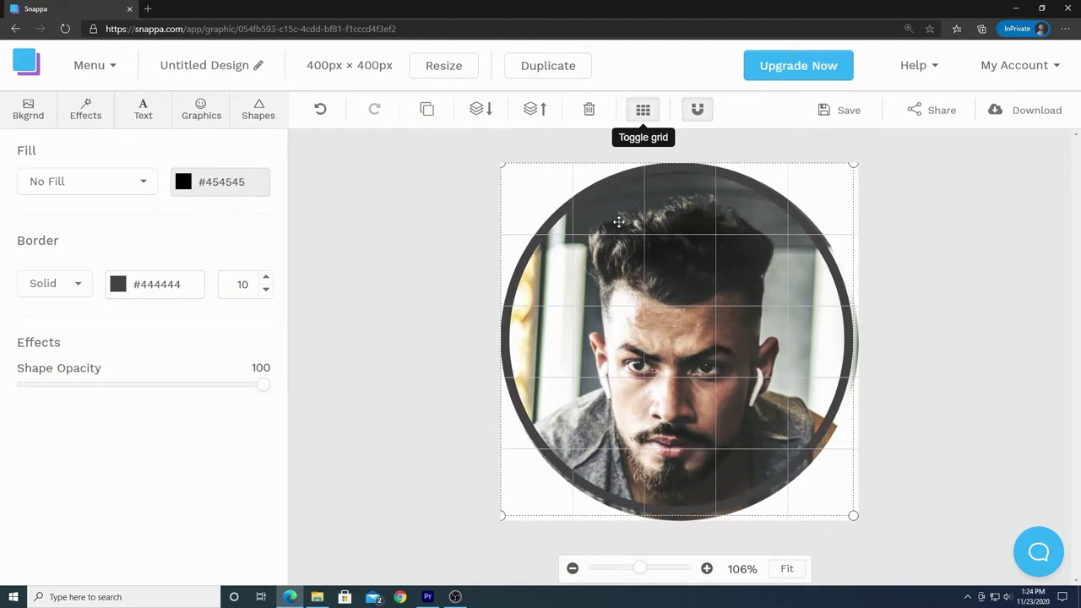
{"action": "left_click_drag", "start_coordinate": [504, 165], "coordinate": [505, 167]}
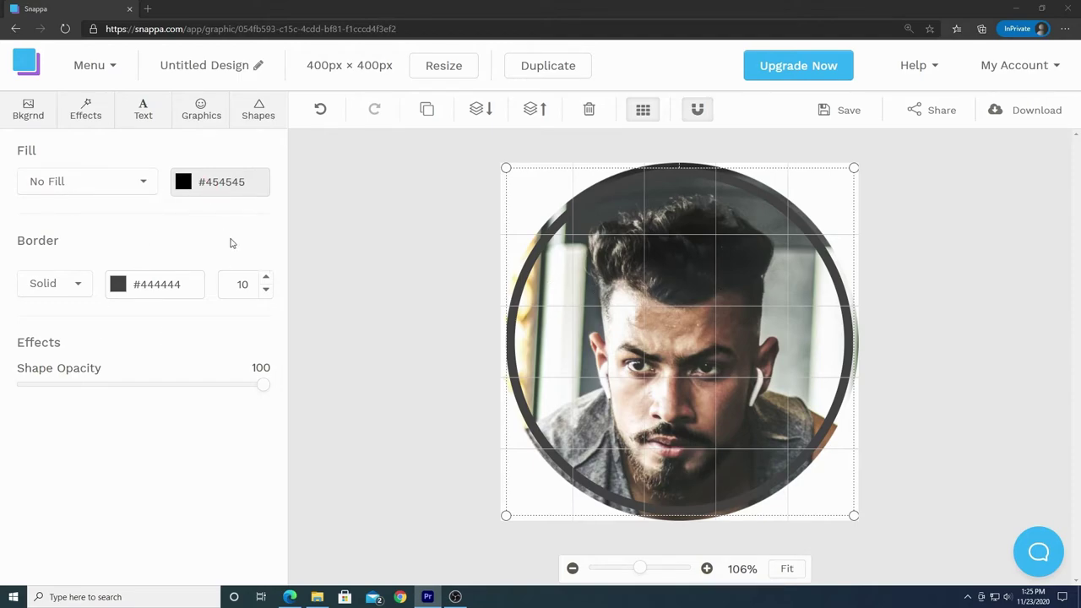
Set the ring's border thickness to 15 and its border color to light grey #e6e9ed.
{"action": "left_click", "coordinate": [267, 280]}
{"action": "left_click", "coordinate": [267, 280]}
{"action": "left_click", "coordinate": [267, 280]}
{"action": "left_click", "coordinate": [267, 280]}
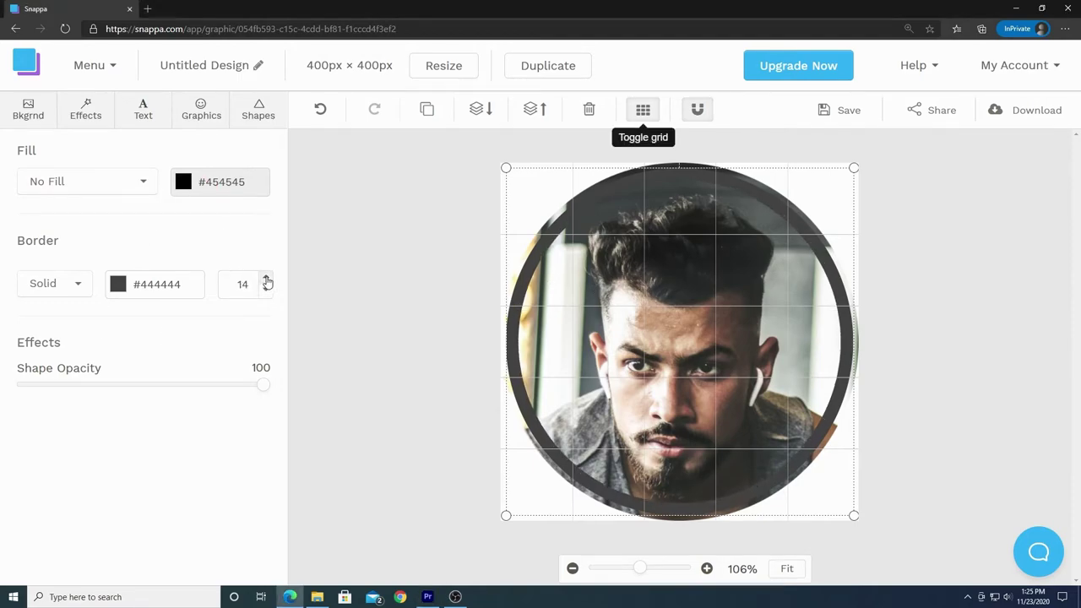
{"action": "left_click", "coordinate": [267, 279]}
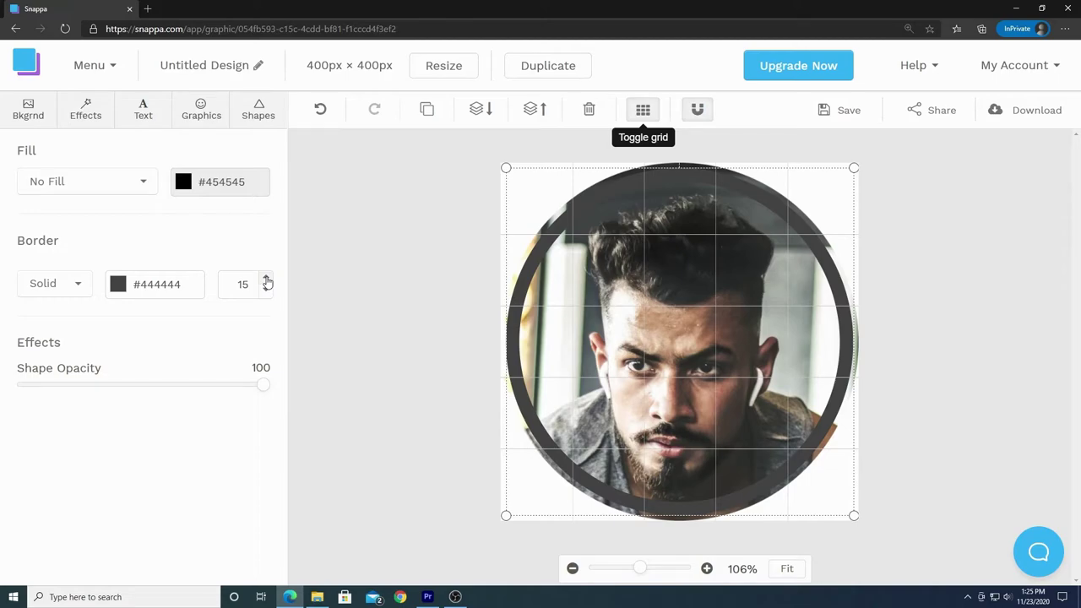
{"action": "left_click", "coordinate": [118, 286]}
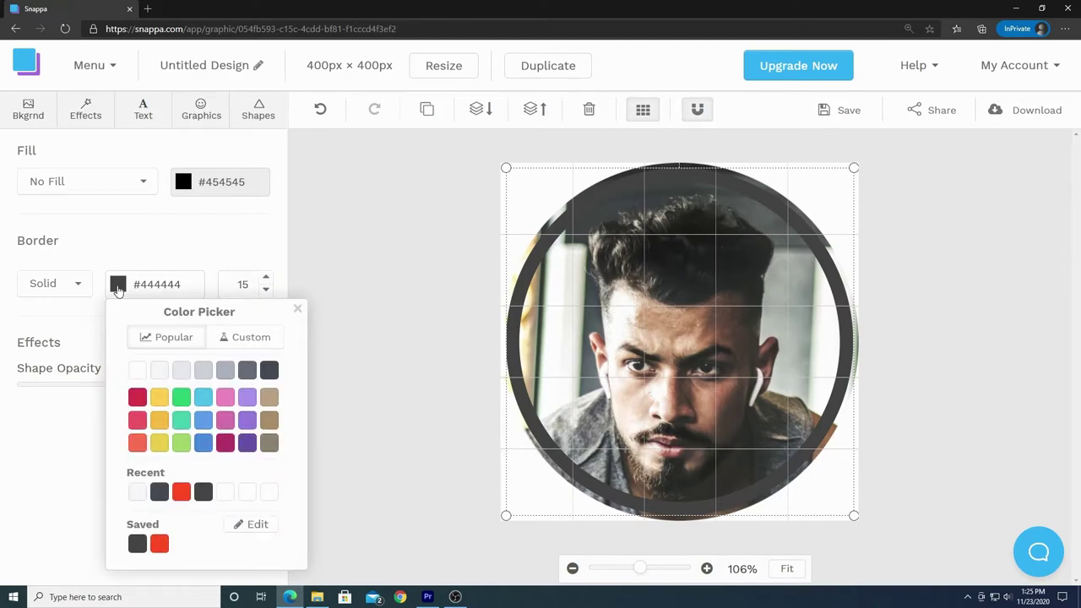
{"action": "left_click", "coordinate": [159, 372]}
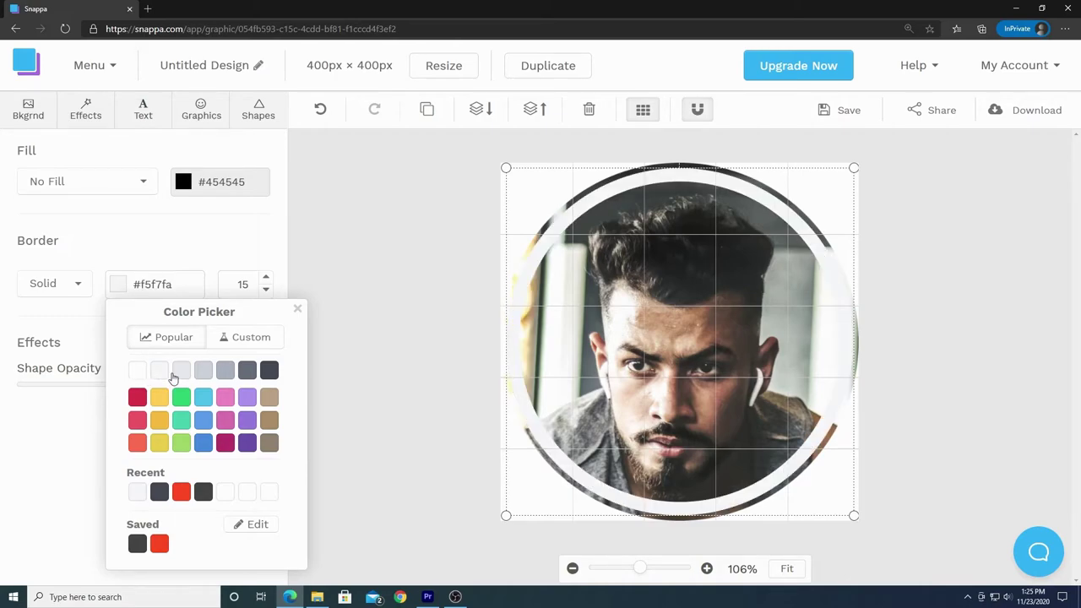
{"action": "left_click", "coordinate": [181, 376]}
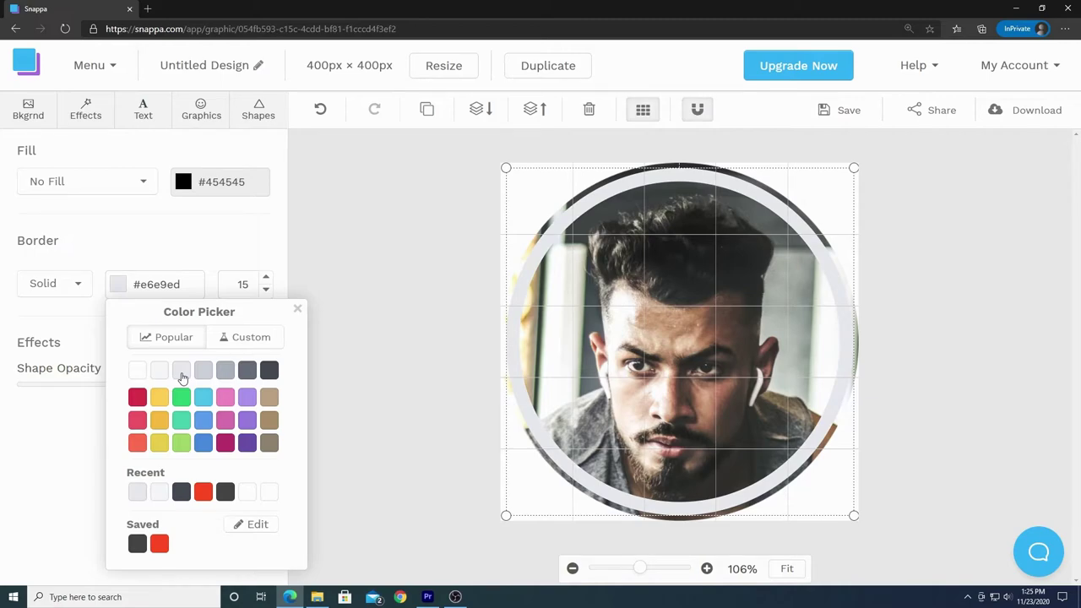
{"action": "left_click", "coordinate": [297, 309]}
Lower the ring's shape opacity to 50, hide the grid, and deselect the ring.
{"action": "left_click_drag", "start_coordinate": [256, 388], "coordinate": [146, 393]}
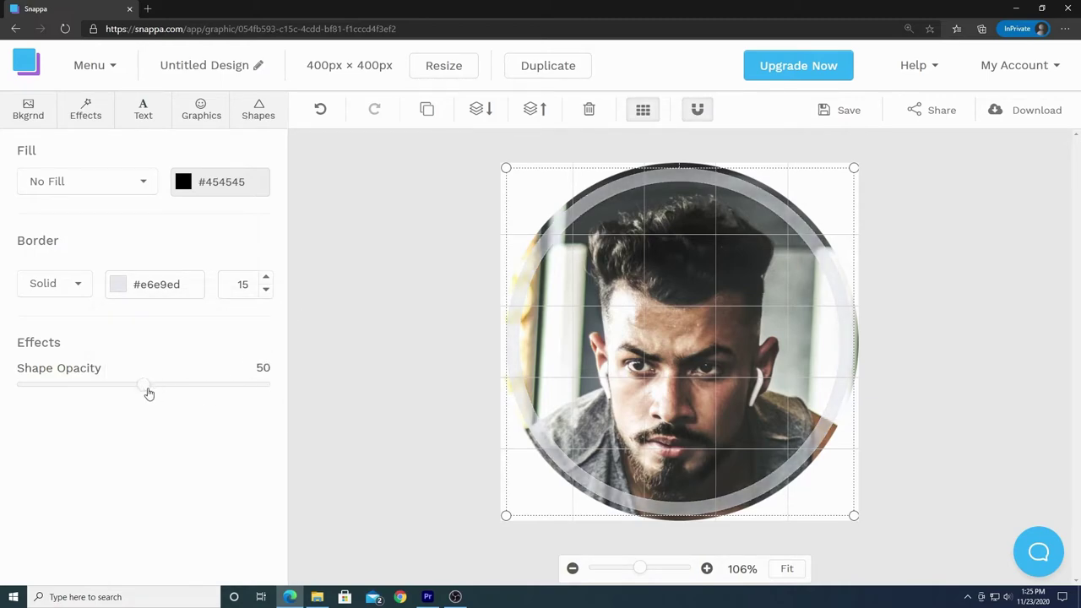
{"action": "left_click", "coordinate": [645, 114]}
{"action": "left_click", "coordinate": [912, 182]}
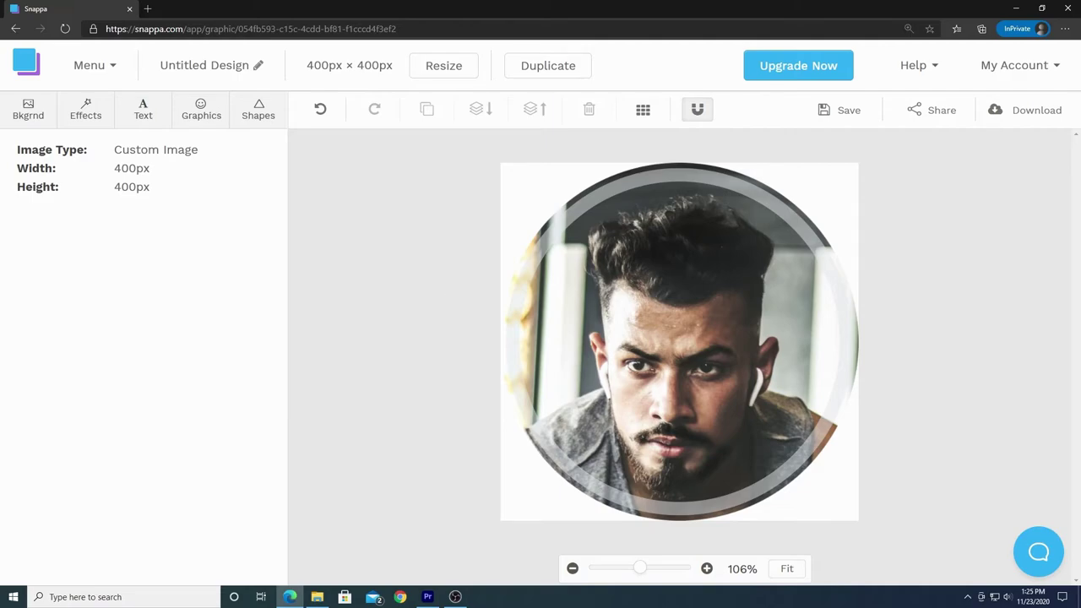
Rename the design "Facebook Profile Pic" and save it.
{"action": "left_click", "coordinate": [258, 68]}
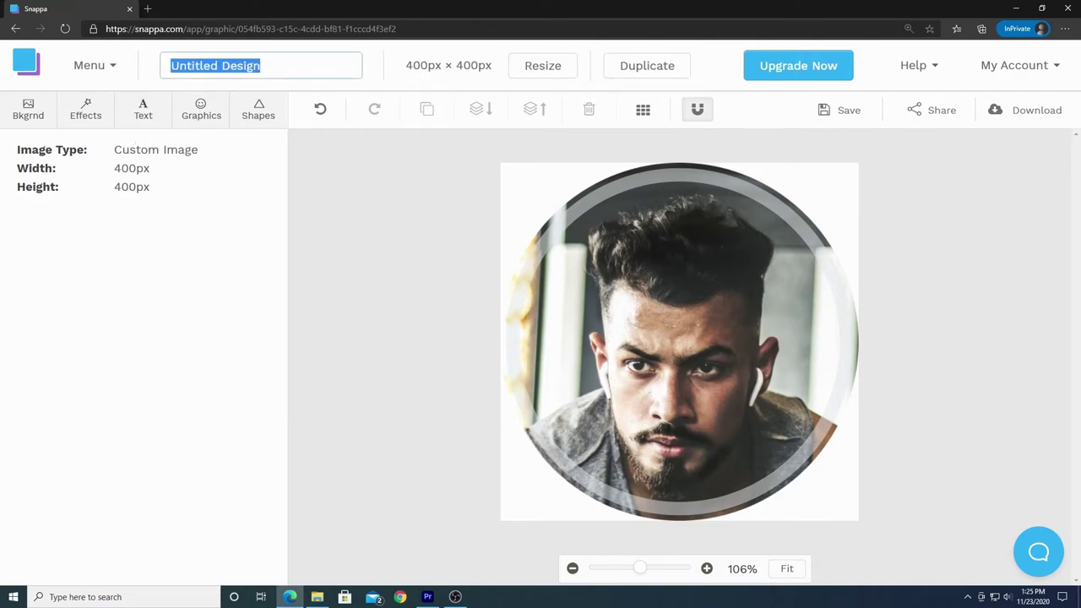
{"action": "key", "text": "alt+Tab"}
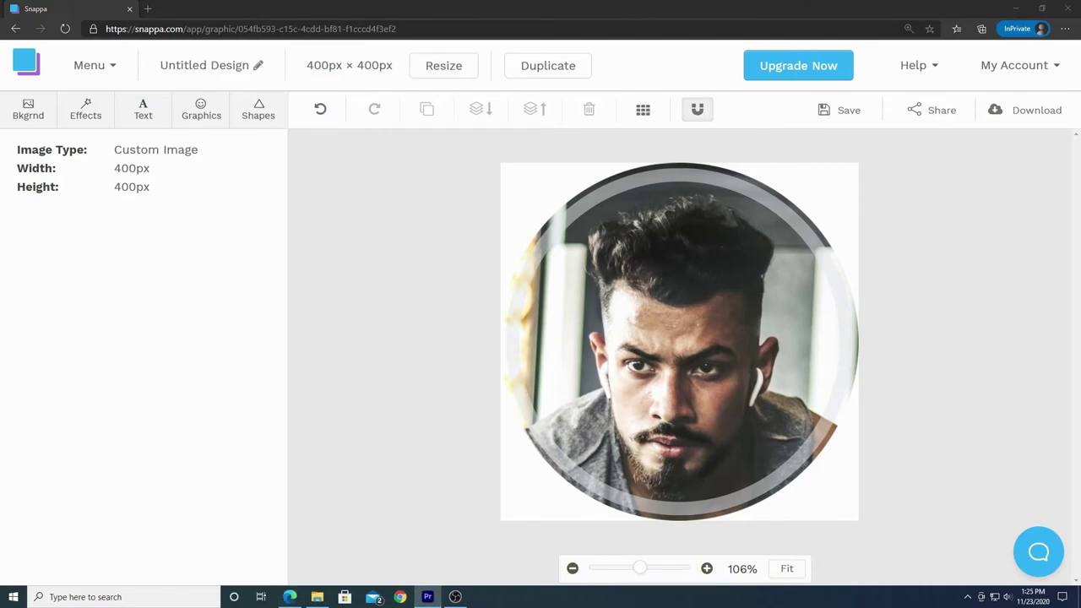
{"action": "left_click", "coordinate": [259, 66]}
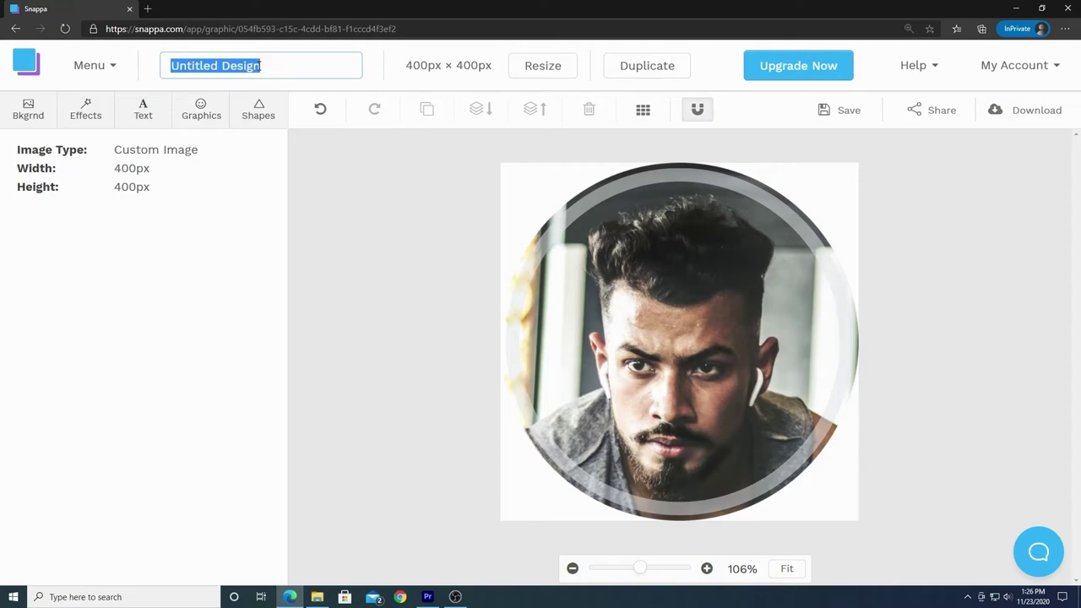
{"action": "type", "text": "Facebook"}
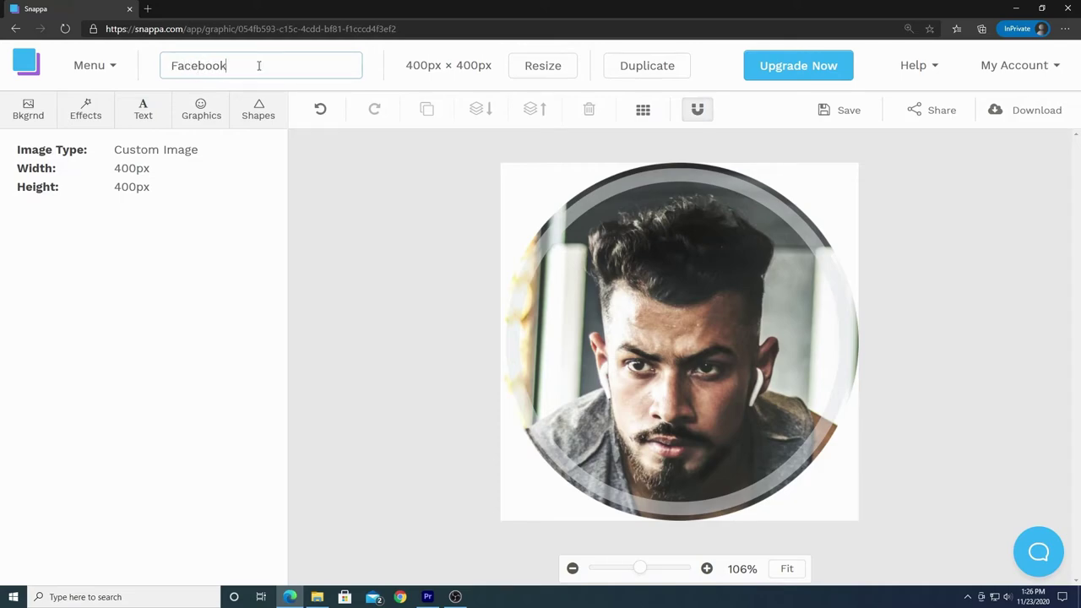
{"action": "type", "text": " Profile Pic"}
{"action": "left_click", "coordinate": [845, 110]}
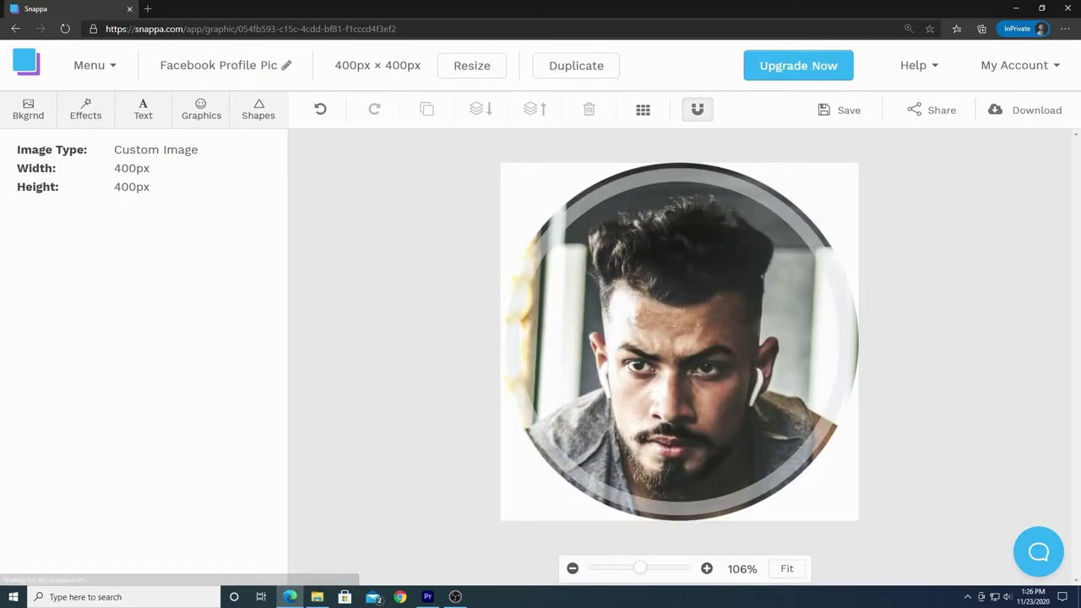
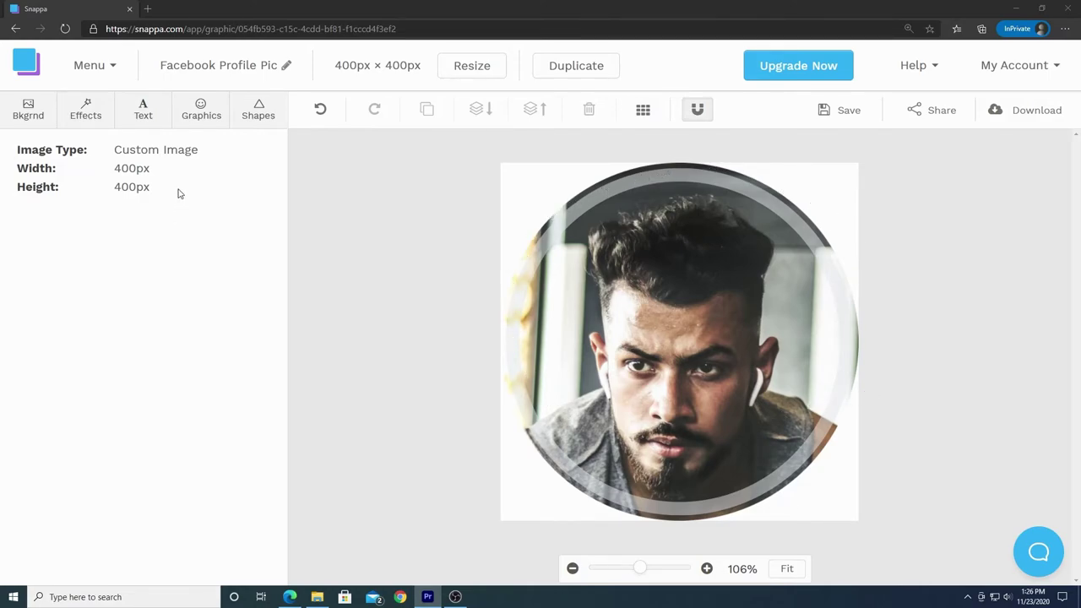
Create a new graphic with a custom size of 400 × 400 px.
{"action": "left_click", "coordinate": [110, 72]}
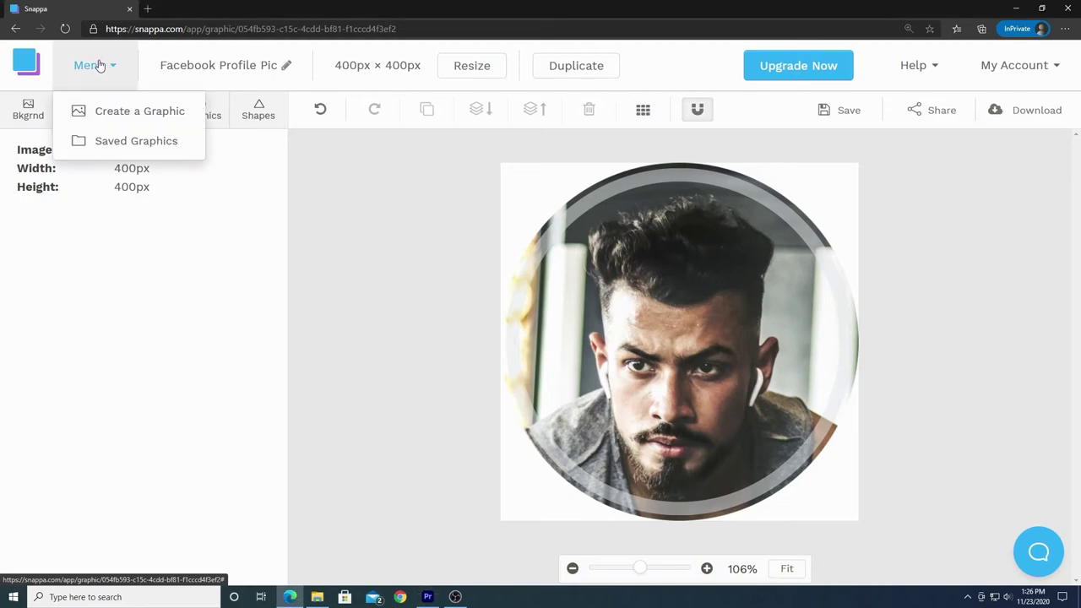
{"action": "left_click", "coordinate": [141, 115]}
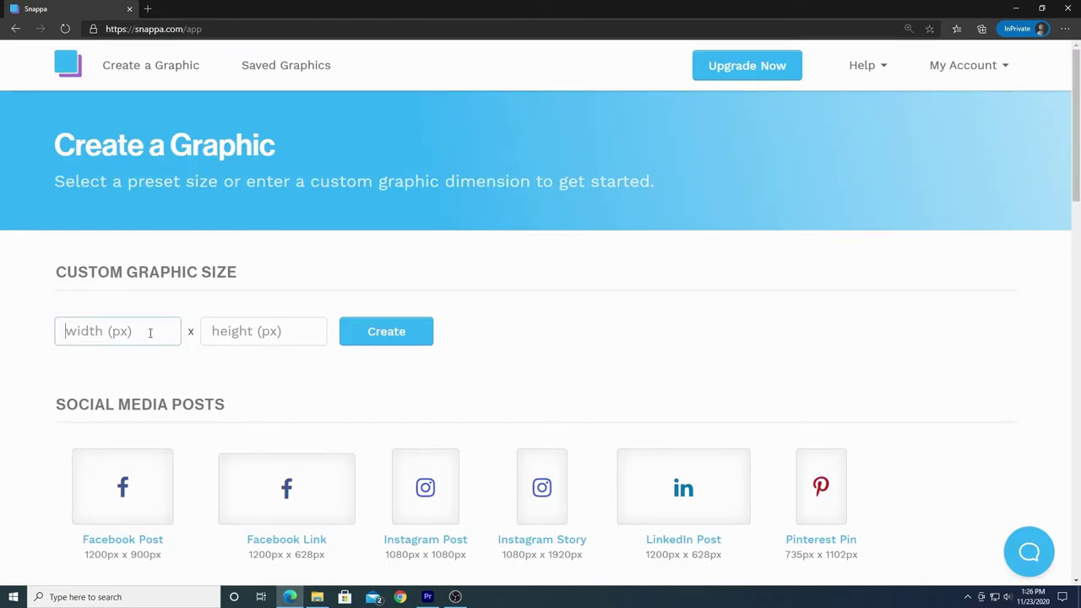
{"action": "type", "text": "400"}
{"action": "left_click", "coordinate": [291, 333]}
{"action": "type", "text": "4"}
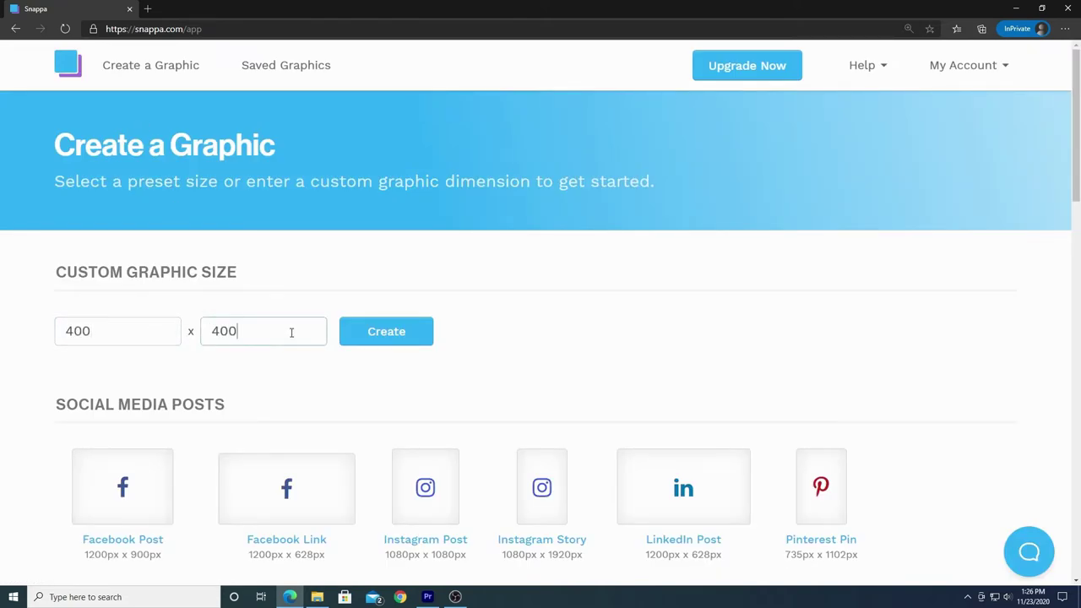
{"action": "left_click", "coordinate": [394, 336]}
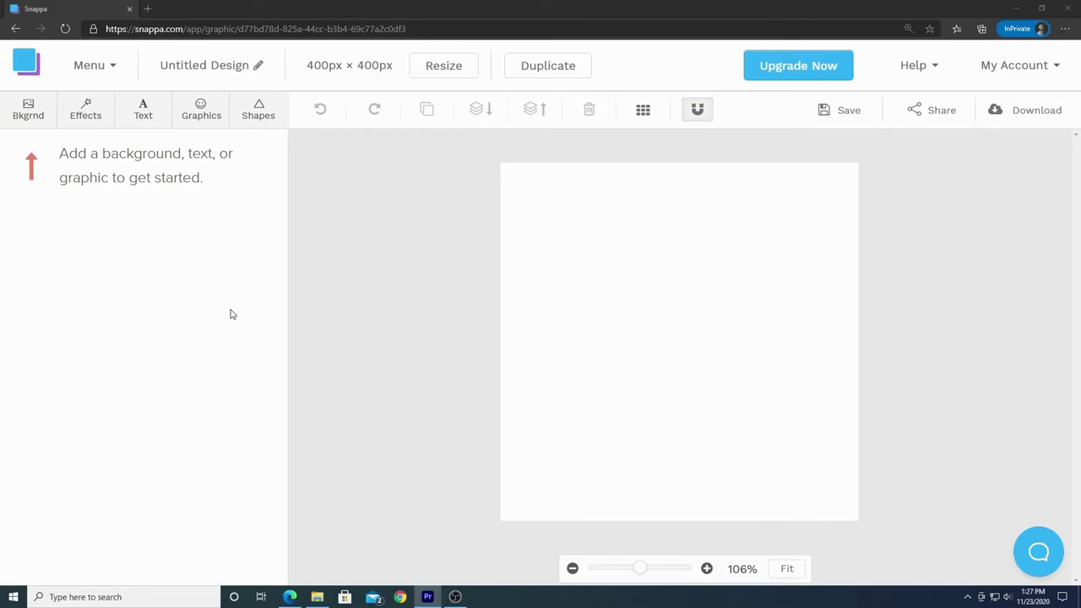
Add a solid circle and, with the grid shown, align and enlarge it to fill the whole square canvas.
{"action": "left_click", "coordinate": [261, 115]}
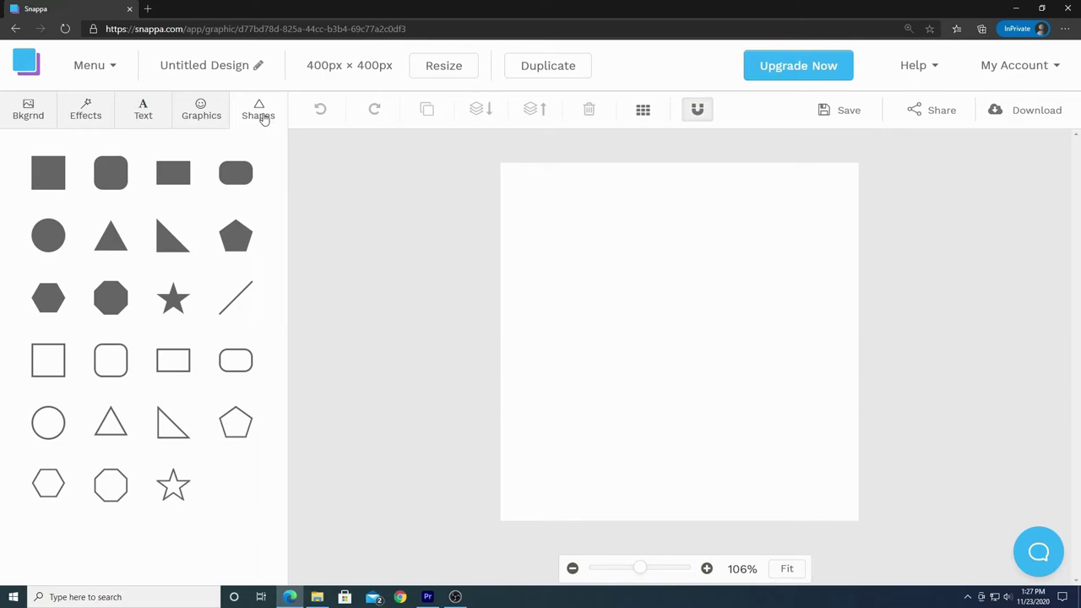
{"action": "left_click", "coordinate": [51, 237]}
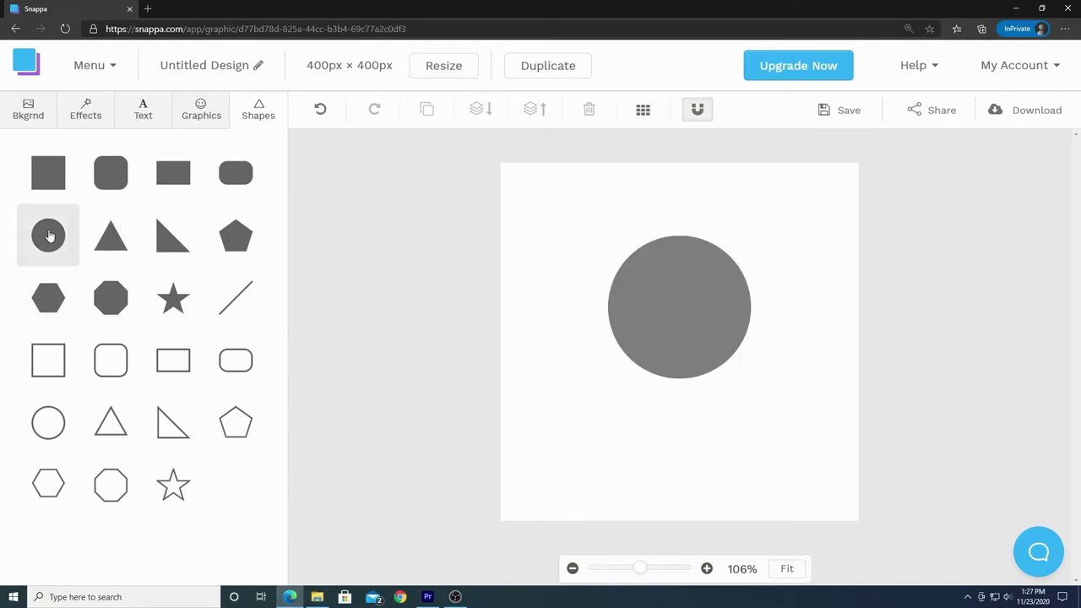
{"action": "left_click", "coordinate": [701, 329]}
{"action": "left_click", "coordinate": [642, 109]}
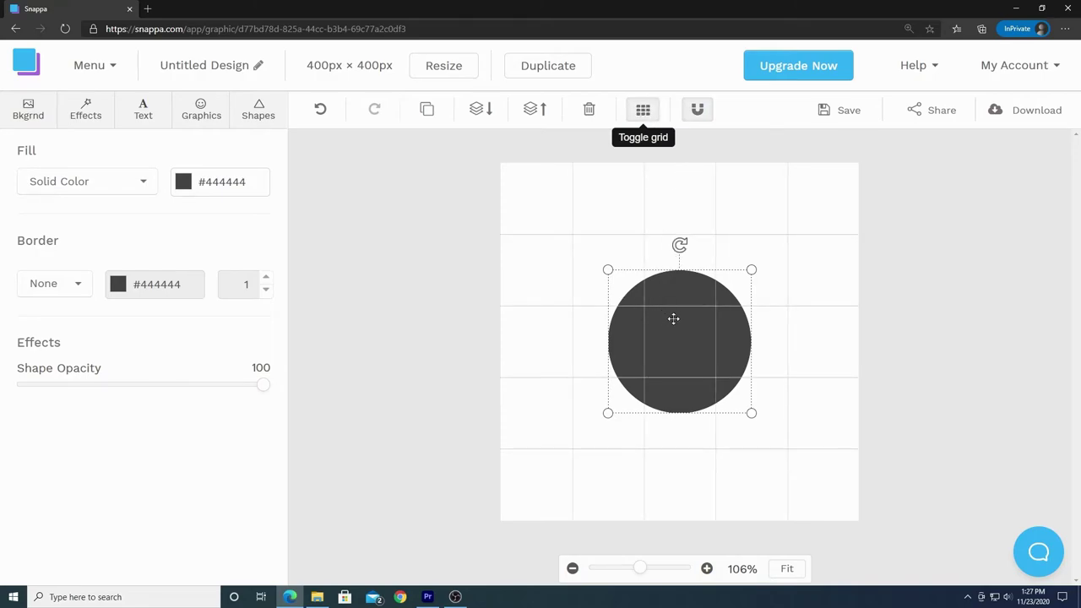
{"action": "left_click_drag", "start_coordinate": [661, 321], "coordinate": [557, 220]}
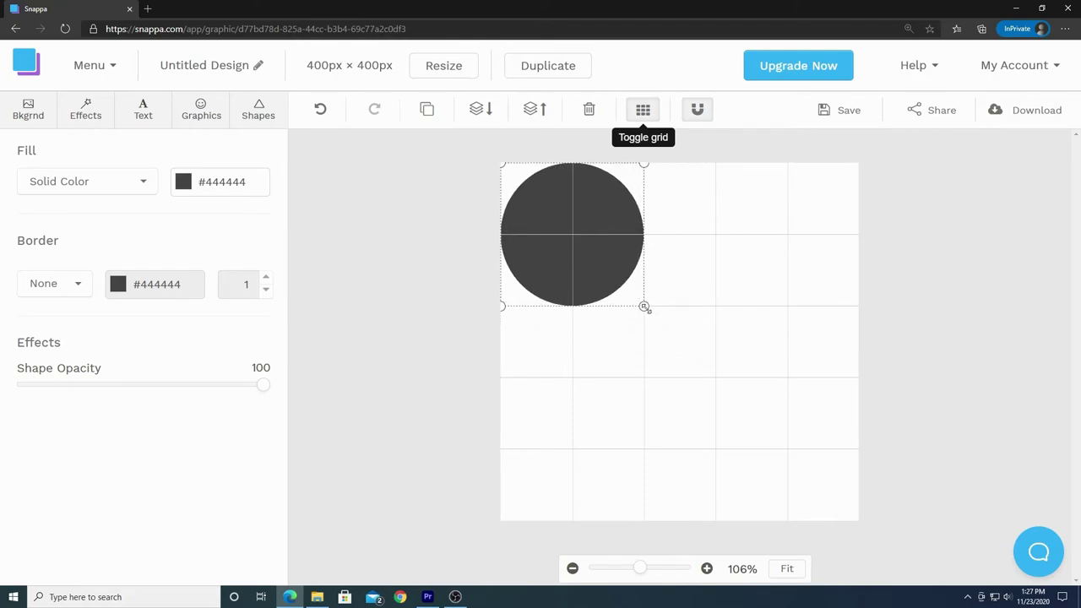
{"action": "left_click_drag", "start_coordinate": [644, 307], "coordinate": [856, 532]}
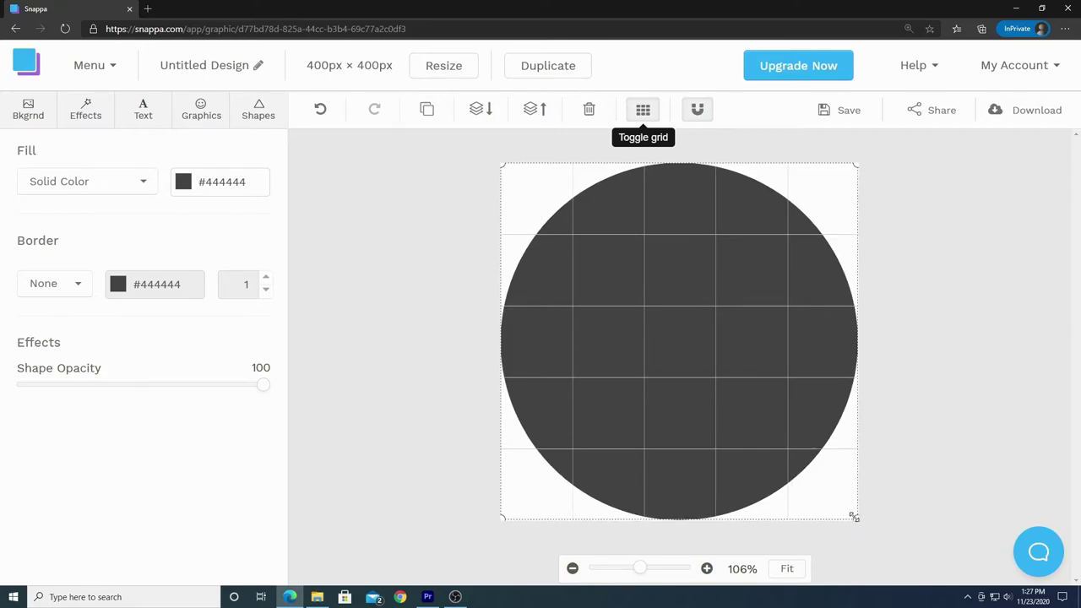
{"action": "left_click_drag", "start_coordinate": [853, 517], "coordinate": [854, 518]}
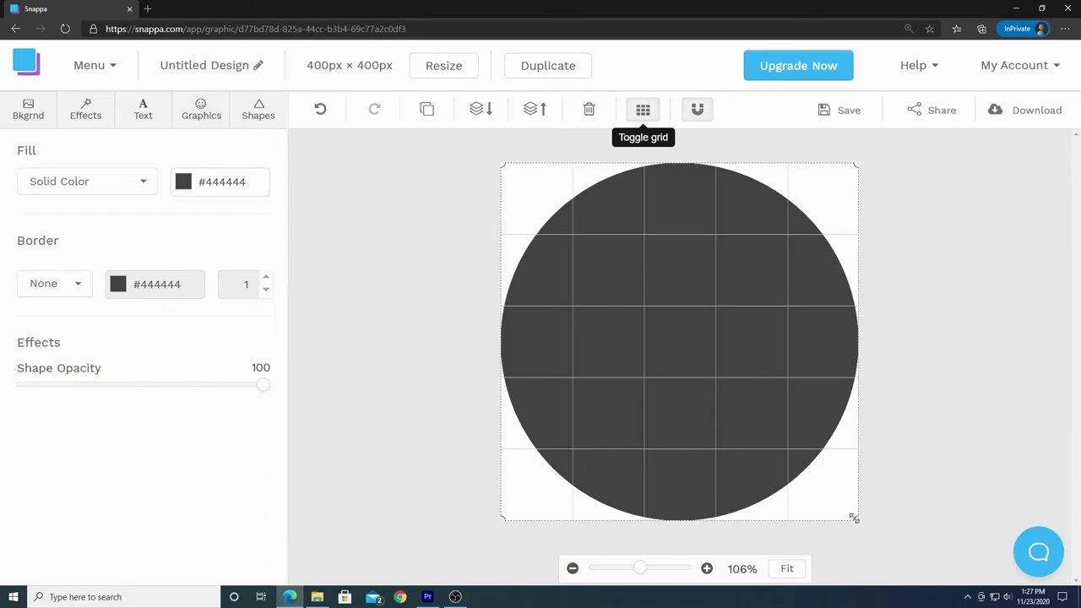
{"action": "left_click", "coordinate": [892, 501]}
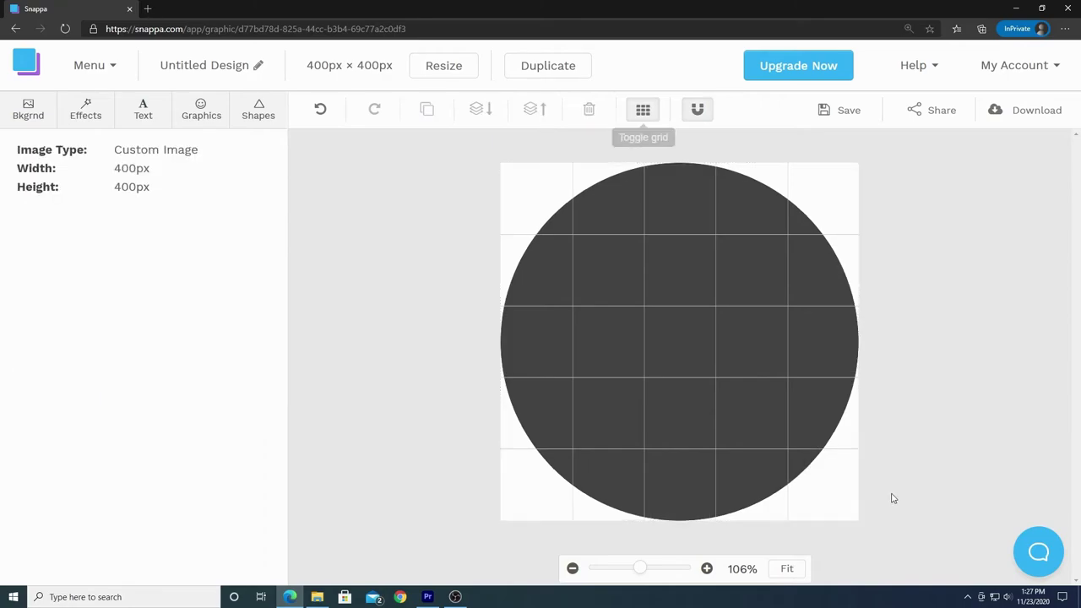
{"action": "left_click", "coordinate": [716, 334]}
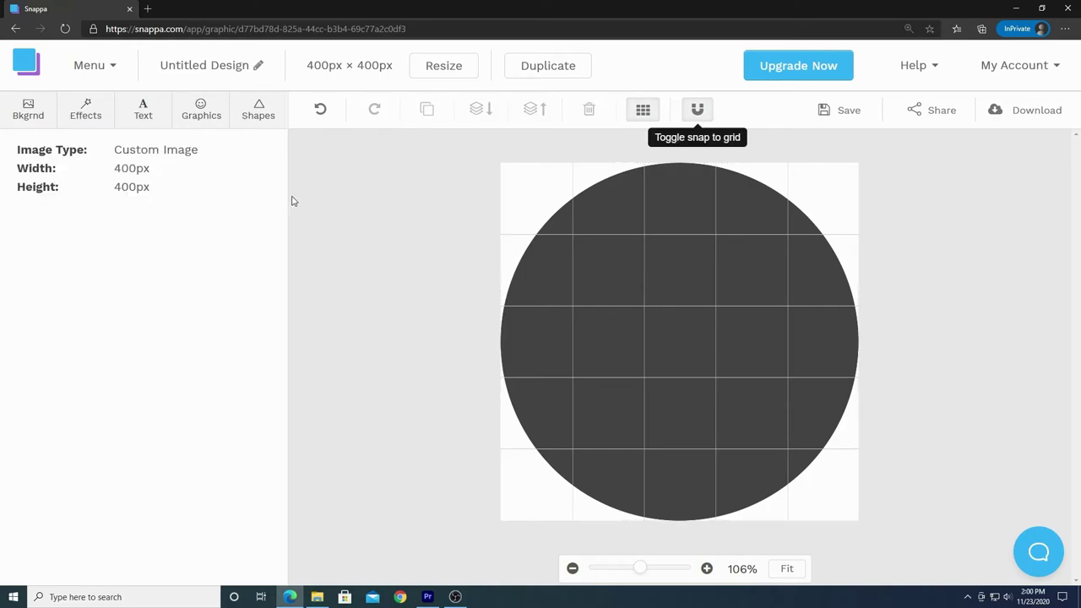
Add a heading text over the dark circle and set its color to off-white #f5f7fa.
{"action": "left_click", "coordinate": [142, 112]}
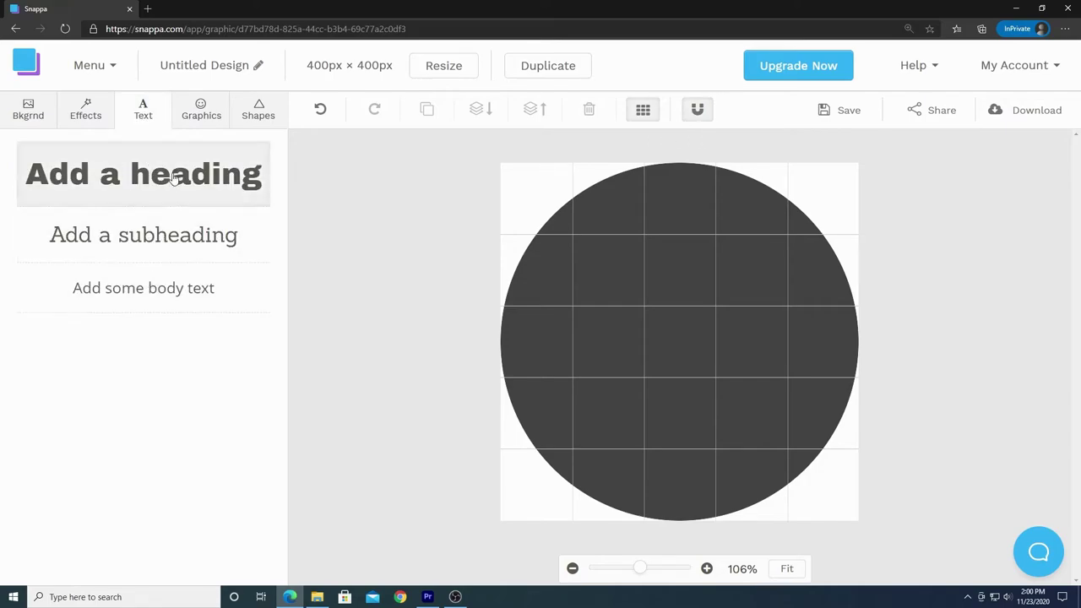
{"action": "left_click", "coordinate": [173, 177]}
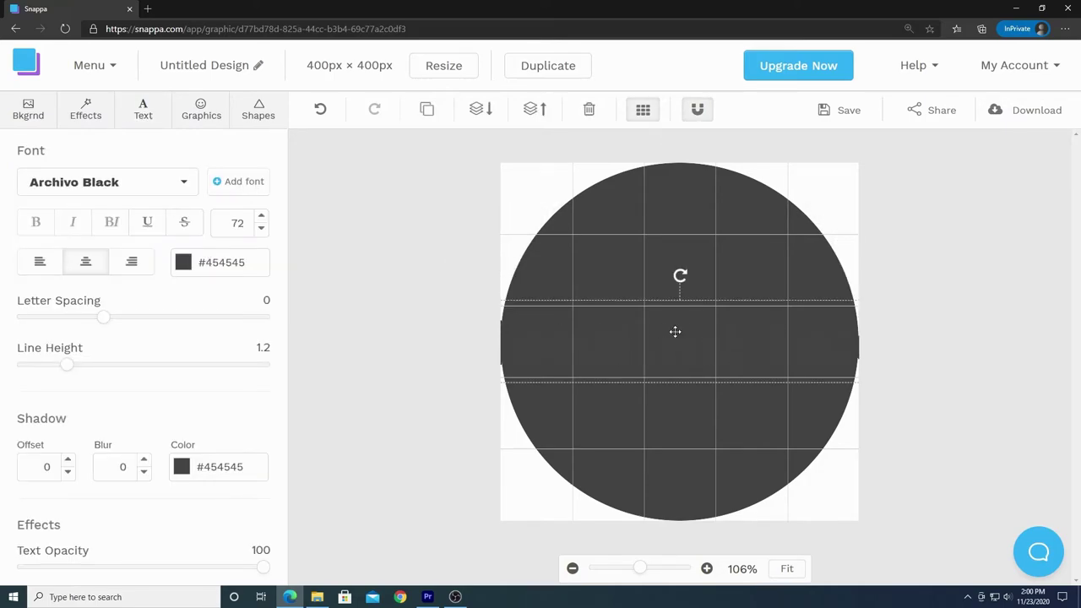
{"action": "left_click", "coordinate": [181, 264]}
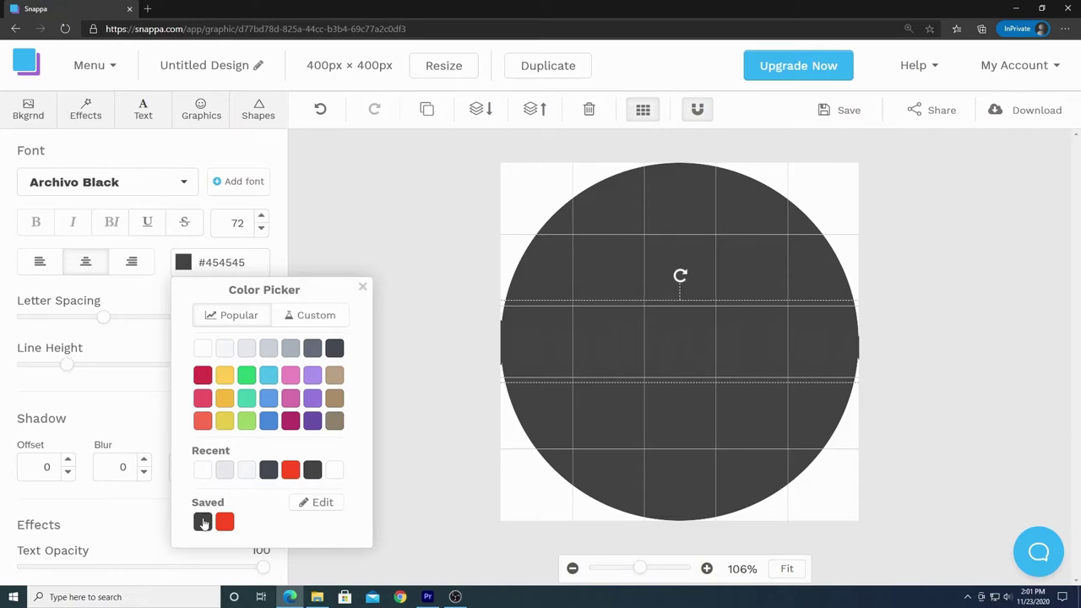
{"action": "left_click", "coordinate": [206, 351]}
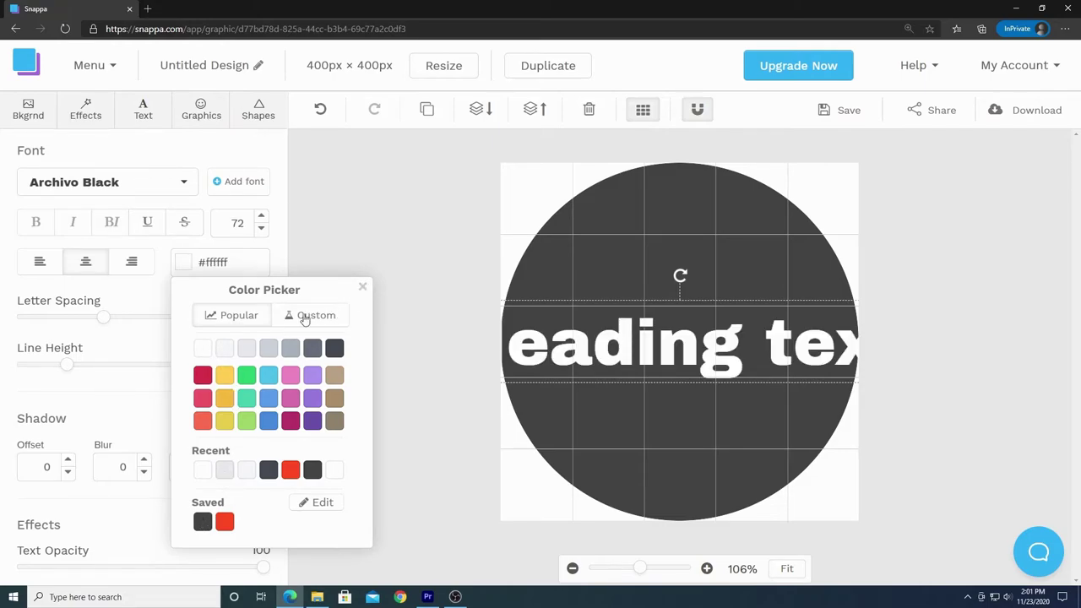
{"action": "left_click", "coordinate": [226, 349]}
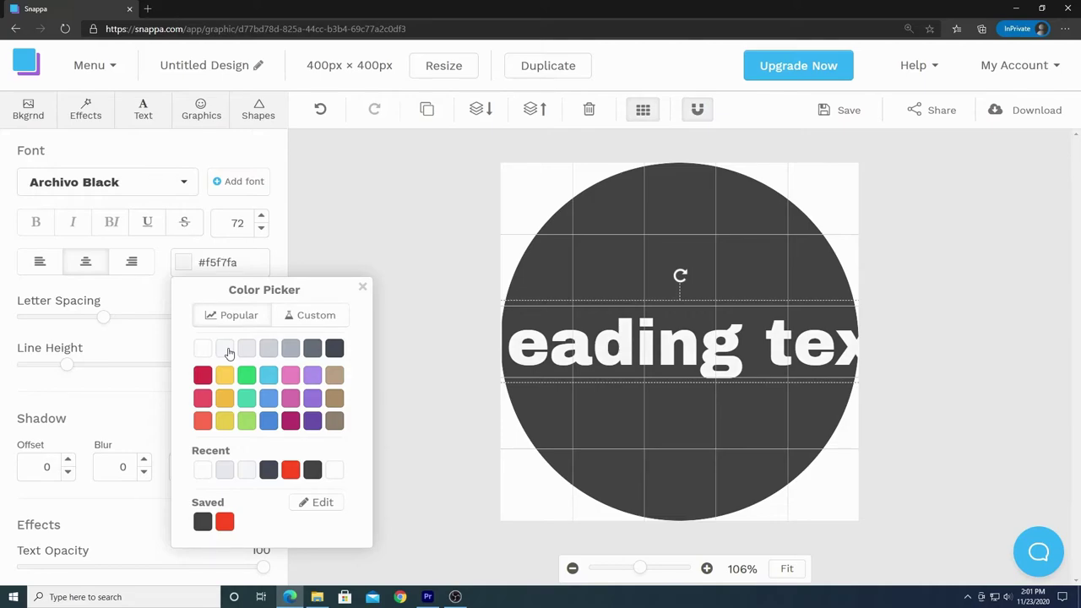
Try light grey #e6e9ed on the heading text and return its color to off-white #f5f7fa.
{"action": "left_click", "coordinate": [246, 350]}
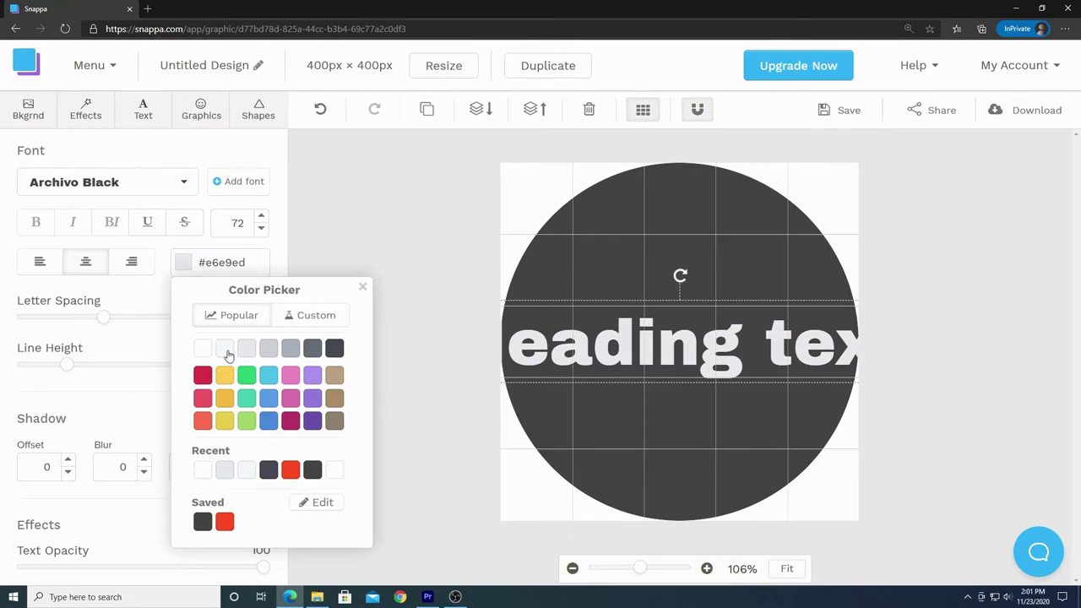
{"action": "left_click", "coordinate": [228, 353]}
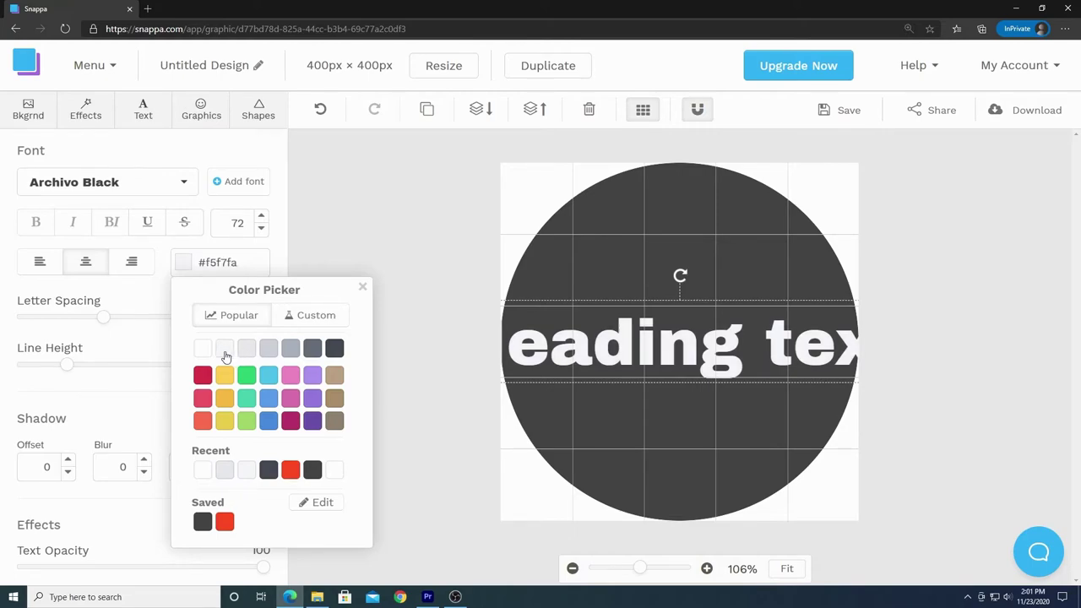
{"action": "left_click", "coordinate": [362, 287]}
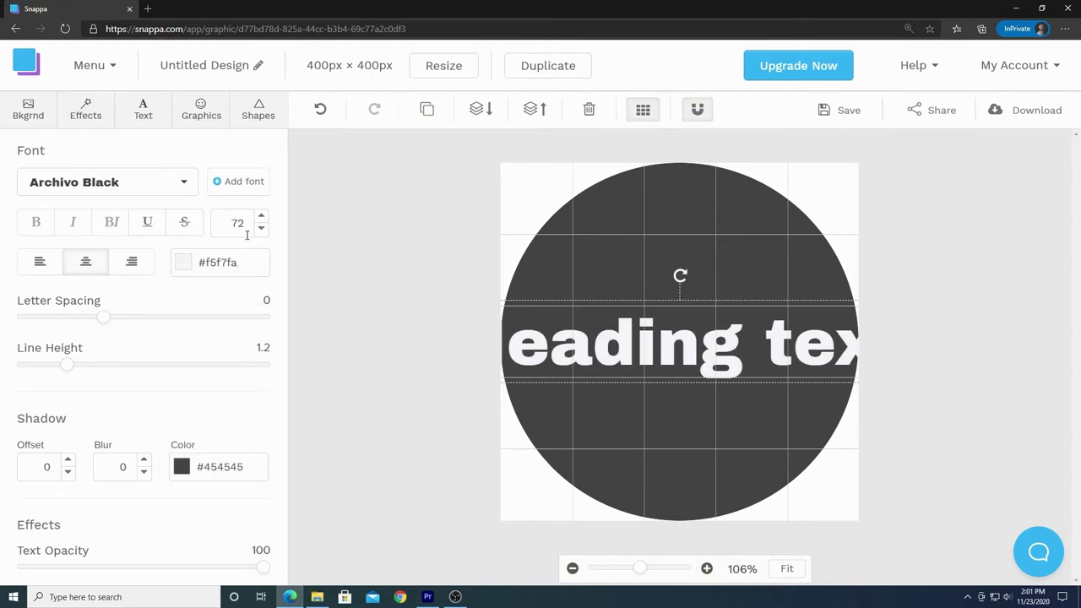
Replace the heading text with "HVX" and set its font to Black Ops One.
{"action": "double_click", "coordinate": [663, 357]}
{"action": "type", "text": "HVX"}
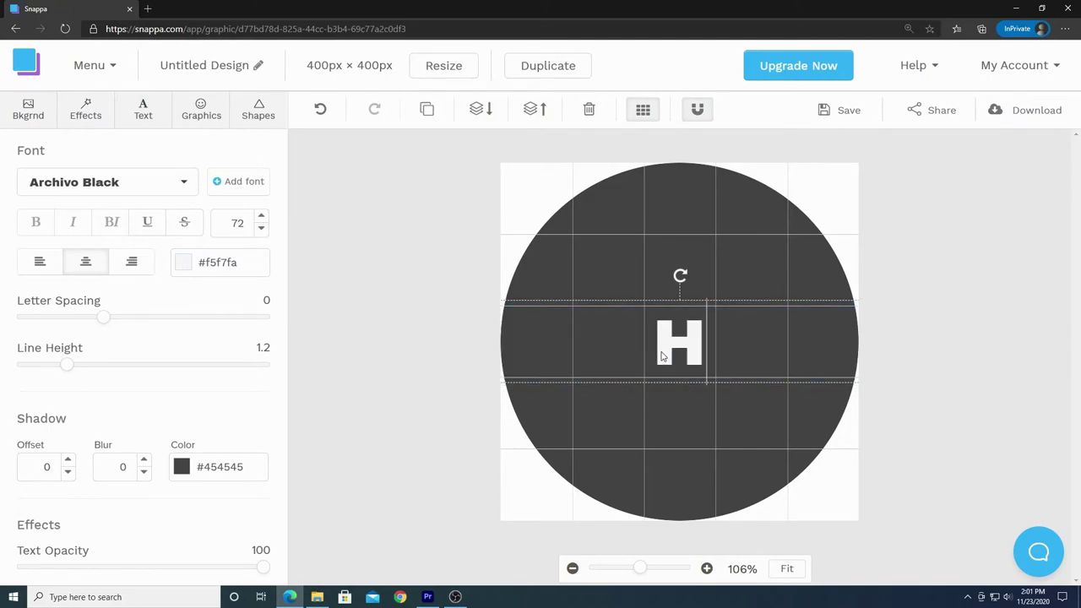
{"action": "left_click", "coordinate": [678, 403]}
{"action": "left_click", "coordinate": [683, 349]}
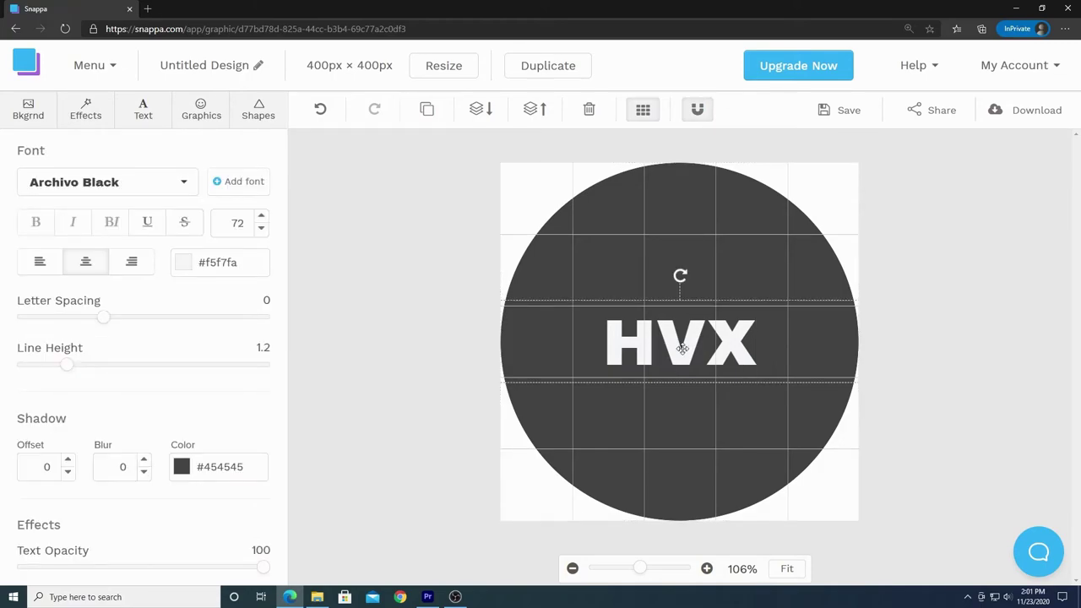
{"action": "left_click", "coordinate": [184, 181]}
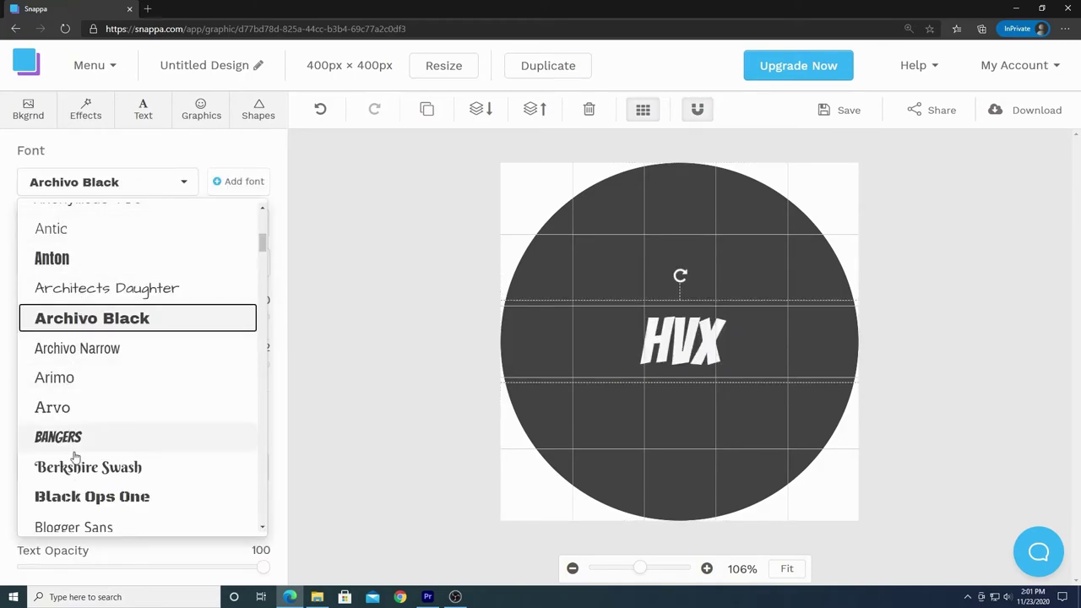
{"action": "left_click", "coordinate": [94, 495]}
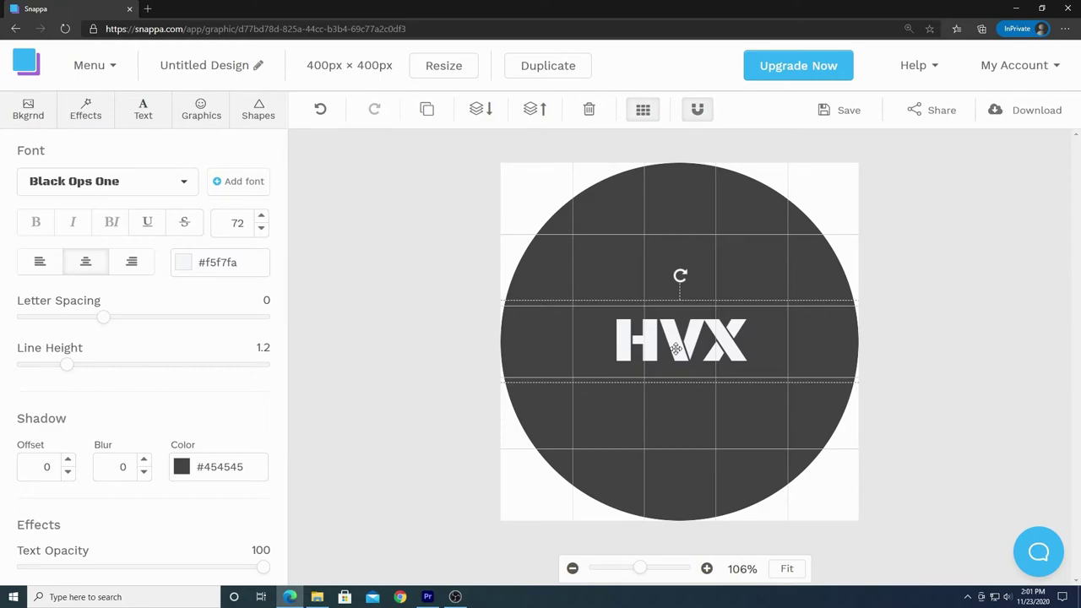
Narrow the HVX text box to fit inside the dark circle and center it on the canvas.
{"action": "left_click_drag", "start_coordinate": [679, 347], "coordinate": [491, 351]}
{"action": "left_click_drag", "start_coordinate": [793, 342], "coordinate": [875, 339]}
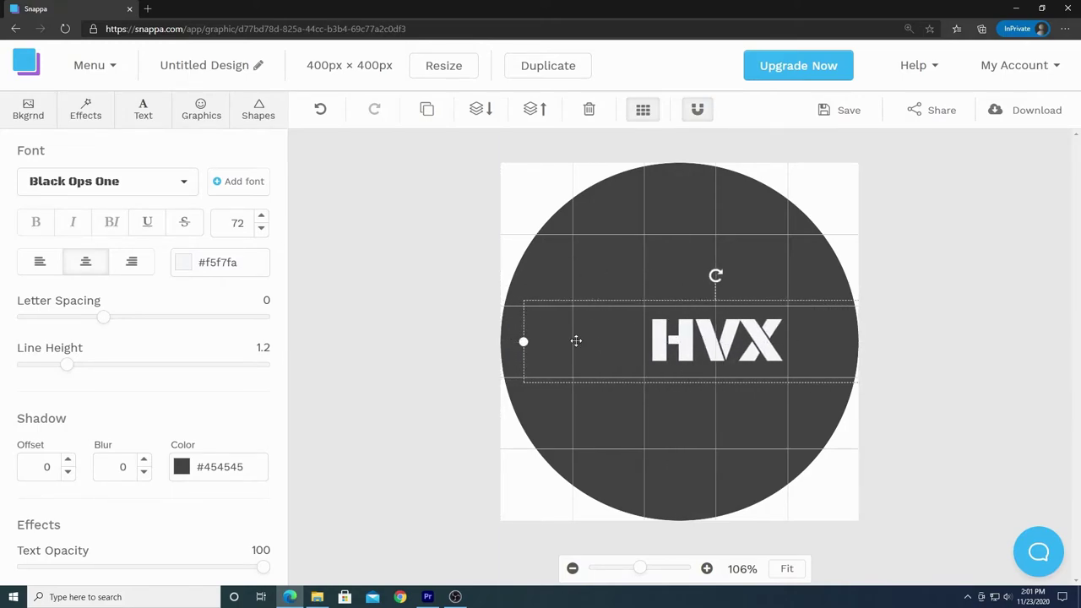
{"action": "left_click_drag", "start_coordinate": [523, 341], "coordinate": [559, 341]}
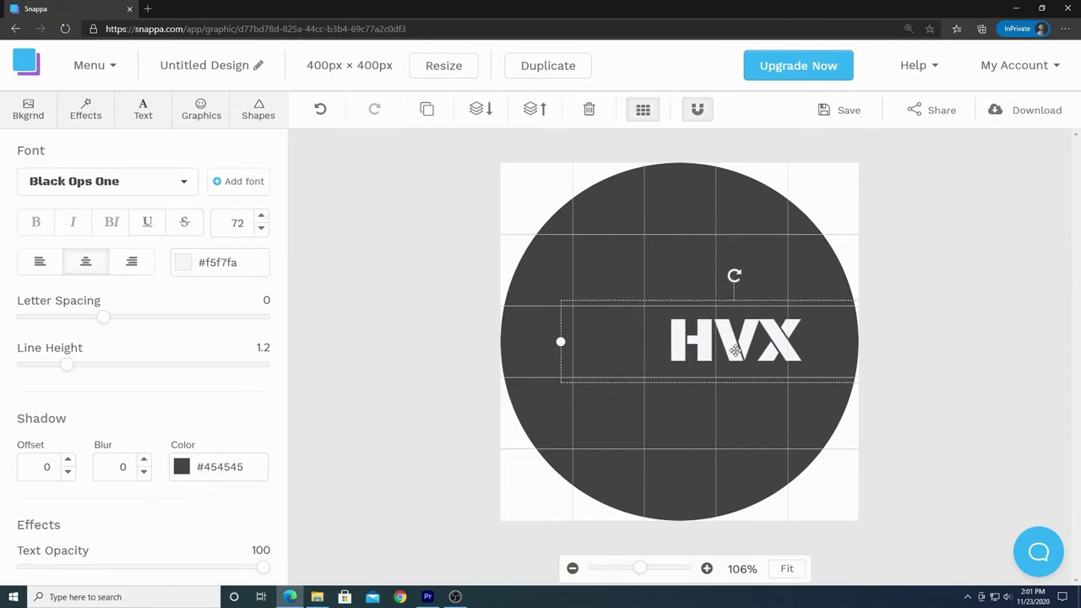
{"action": "key", "text": "ctrl+z"}
{"action": "mouse_move", "coordinate": [857, 341]}
{"action": "left_mouse_down"}
{"action": "mouse_move", "coordinate": [839, 336]}
{"action": "mouse_move", "coordinate": [847, 341]}
{"action": "left_mouse_up"}
{"action": "left_click_drag", "start_coordinate": [676, 346], "coordinate": [679, 346]}
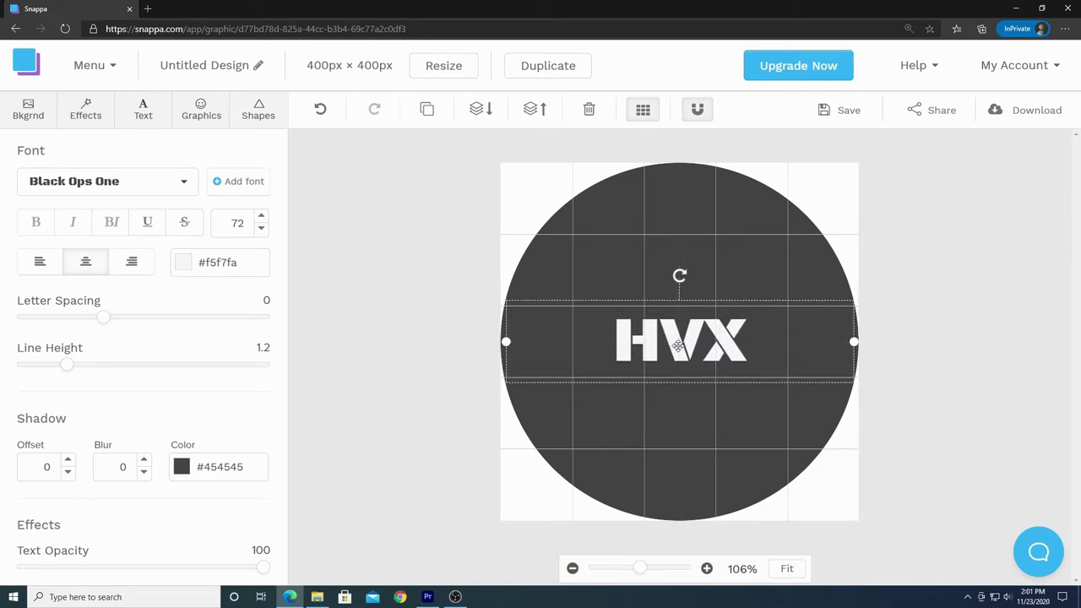
{"action": "left_click", "coordinate": [678, 401]}
Duplicate the HVX text, center the copy directly below the original and change its wording to "FITNESS".
{"action": "left_click", "coordinate": [684, 350]}
{"action": "left_click", "coordinate": [427, 109]}
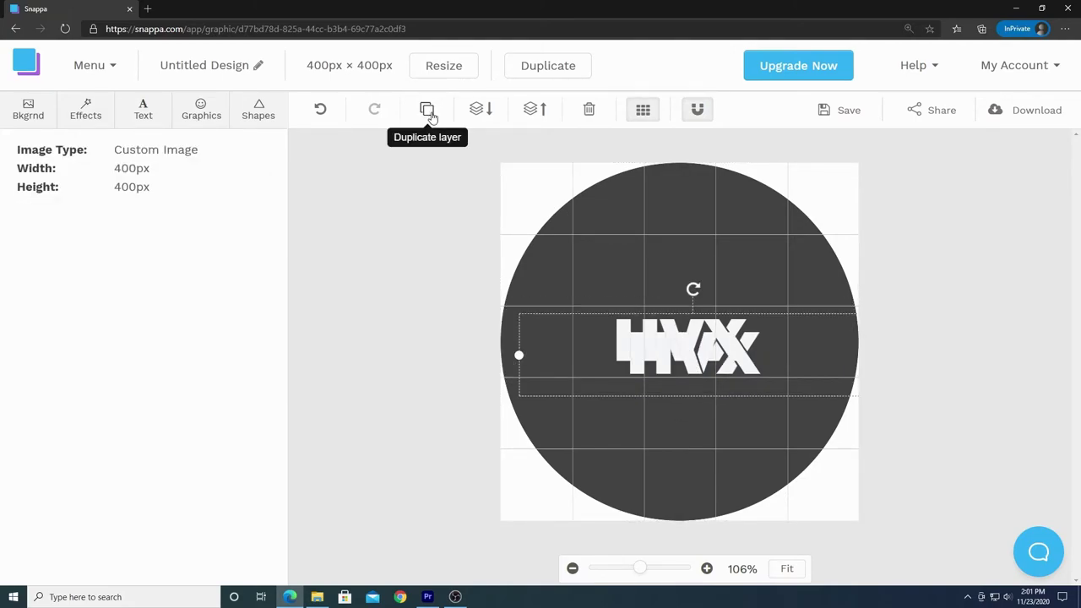
{"action": "left_click_drag", "start_coordinate": [666, 364], "coordinate": [647, 402]}
{"action": "double_click", "coordinate": [688, 401]}
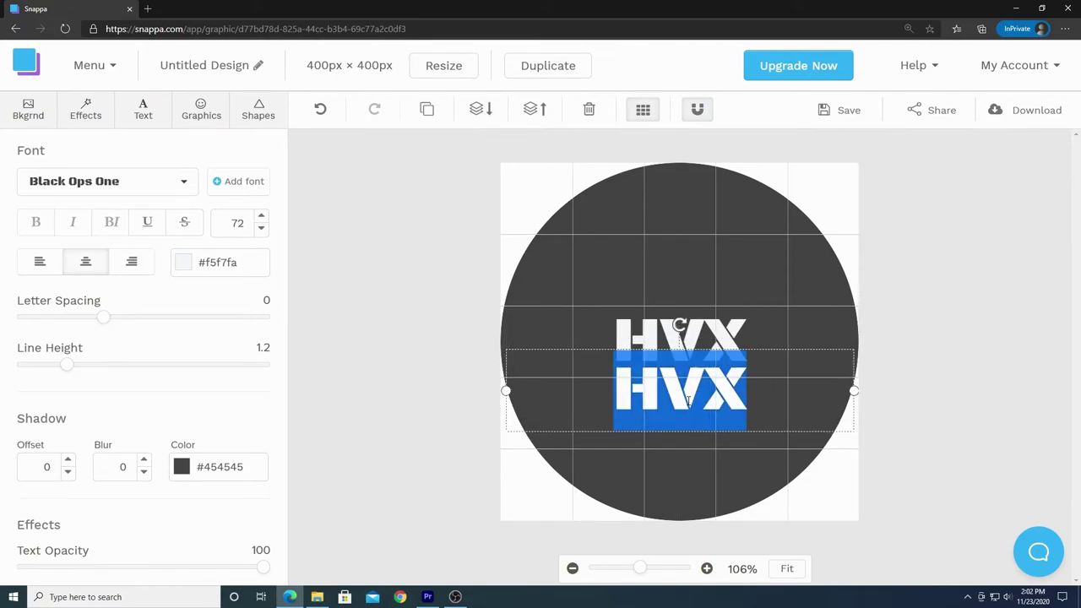
{"action": "type", "text": "FITNESS"}
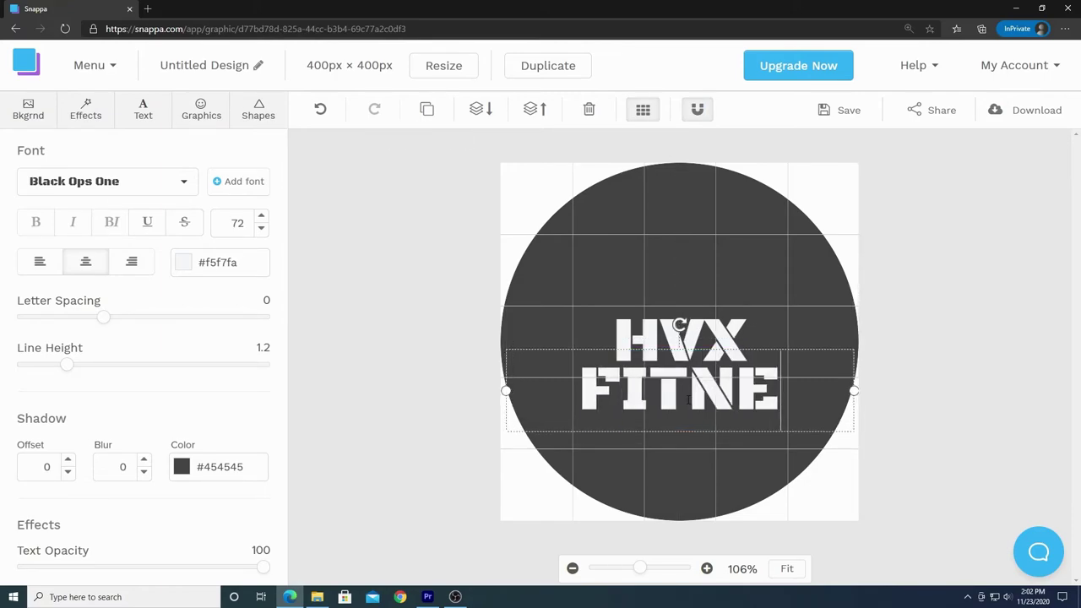
{"action": "left_click", "coordinate": [729, 282]}
Move the HVX text higher above FITNESS, and slightly narrow and re-center the FITNESS text box.
{"action": "left_click", "coordinate": [707, 339]}
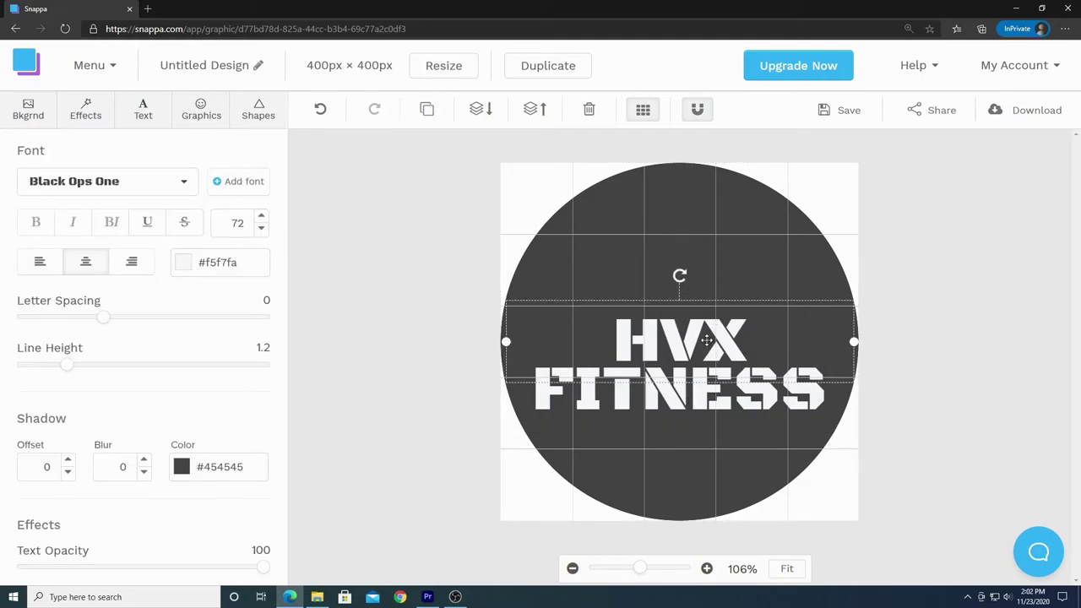
{"action": "left_click_drag", "start_coordinate": [702, 342], "coordinate": [702, 308]}
{"action": "mouse_move", "coordinate": [696, 390]}
{"action": "left_mouse_down"}
{"action": "mouse_move", "coordinate": [696, 370]}
{"action": "mouse_move", "coordinate": [697, 393]}
{"action": "left_mouse_up"}
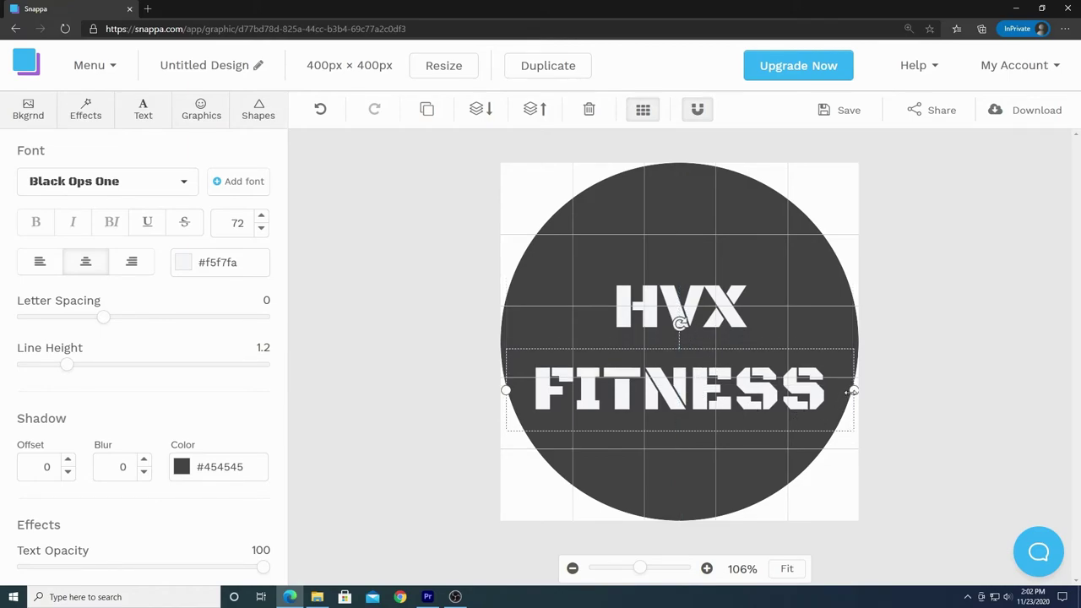
{"action": "left_click_drag", "start_coordinate": [853, 390], "coordinate": [847, 389]}
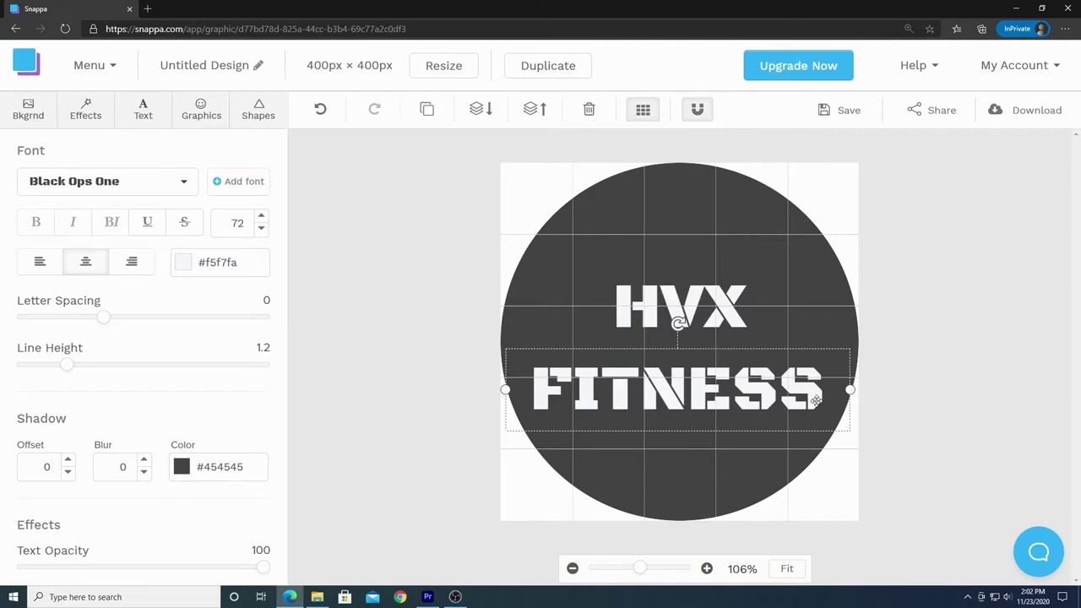
{"action": "left_click_drag", "start_coordinate": [712, 393], "coordinate": [714, 391]}
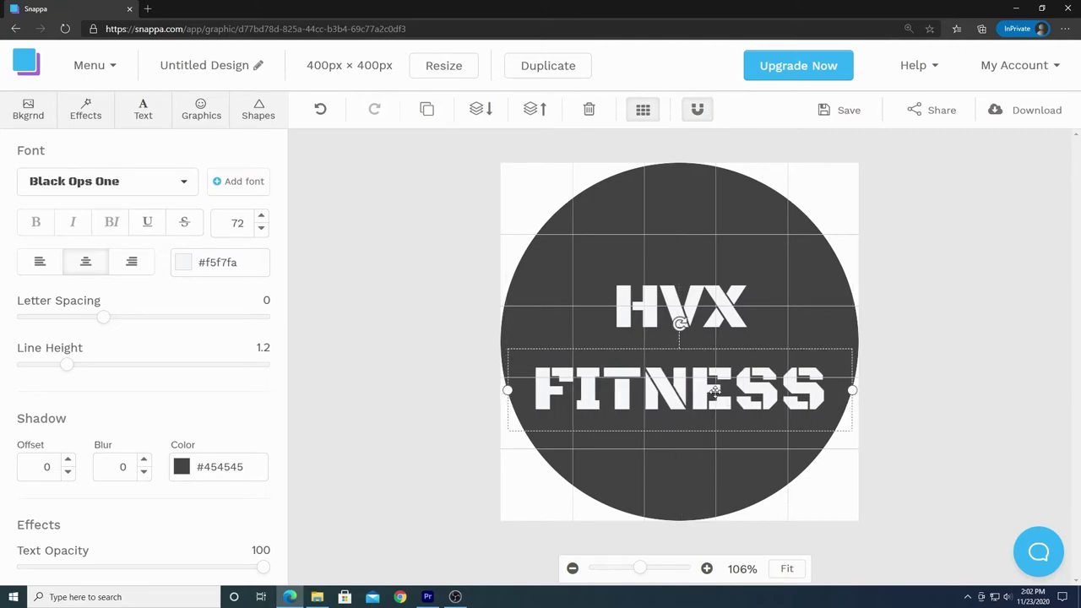
Set the HVX text to font size 150 and line height 0.8, and position it just above FITNESS.
{"action": "left_click", "coordinate": [684, 308]}
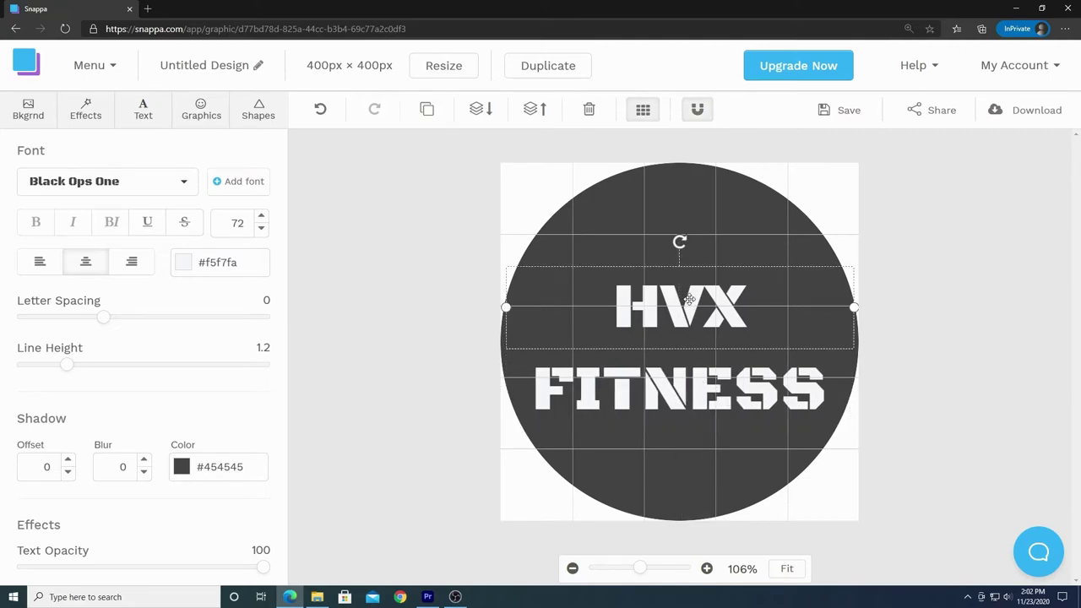
{"action": "double_click", "coordinate": [251, 220]}
{"action": "type", "text": "150"}
{"action": "key", "text": "Return"}
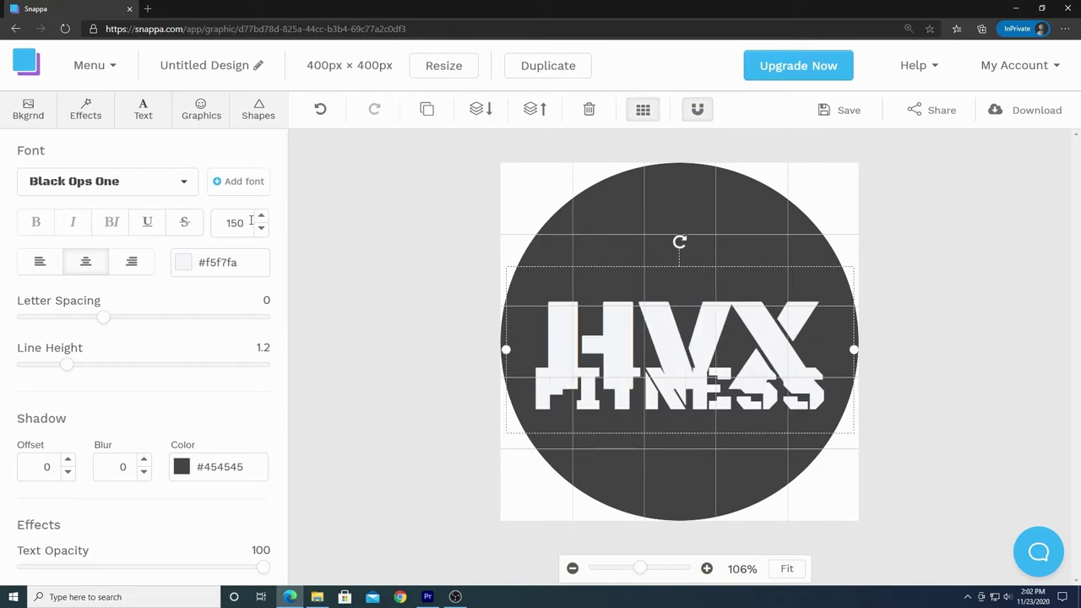
{"action": "left_click_drag", "start_coordinate": [699, 333], "coordinate": [698, 304]}
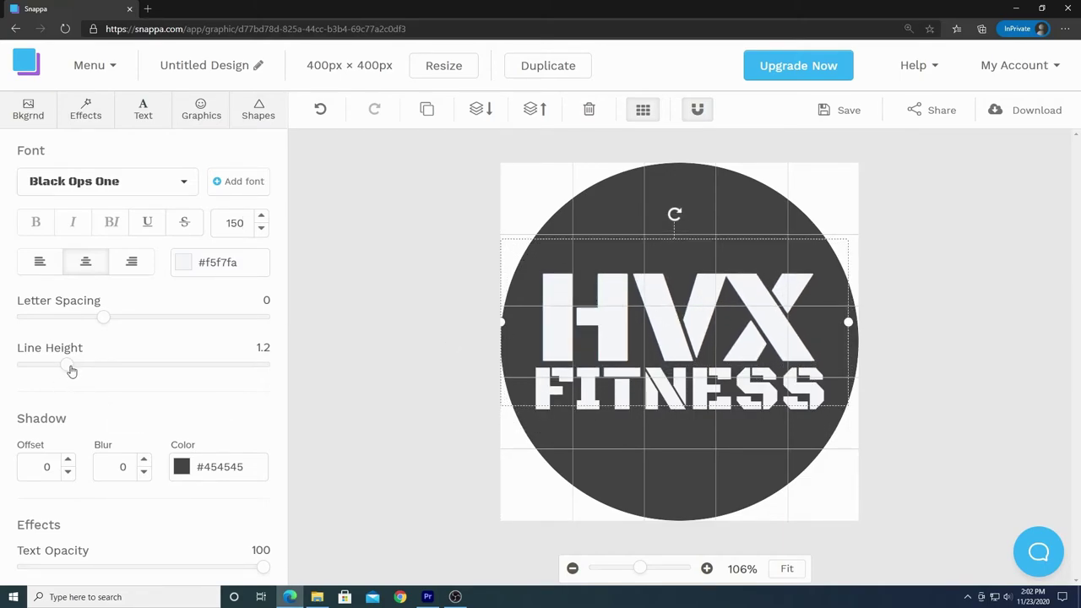
{"action": "left_click_drag", "start_coordinate": [71, 371], "coordinate": [15, 374]}
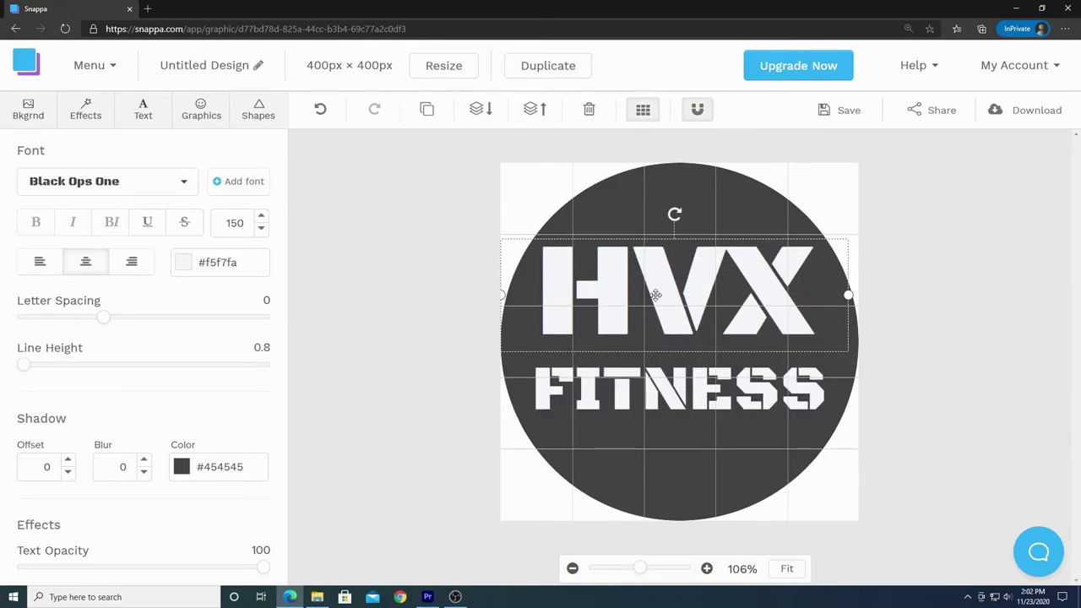
{"action": "left_click_drag", "start_coordinate": [700, 285], "coordinate": [703, 305]}
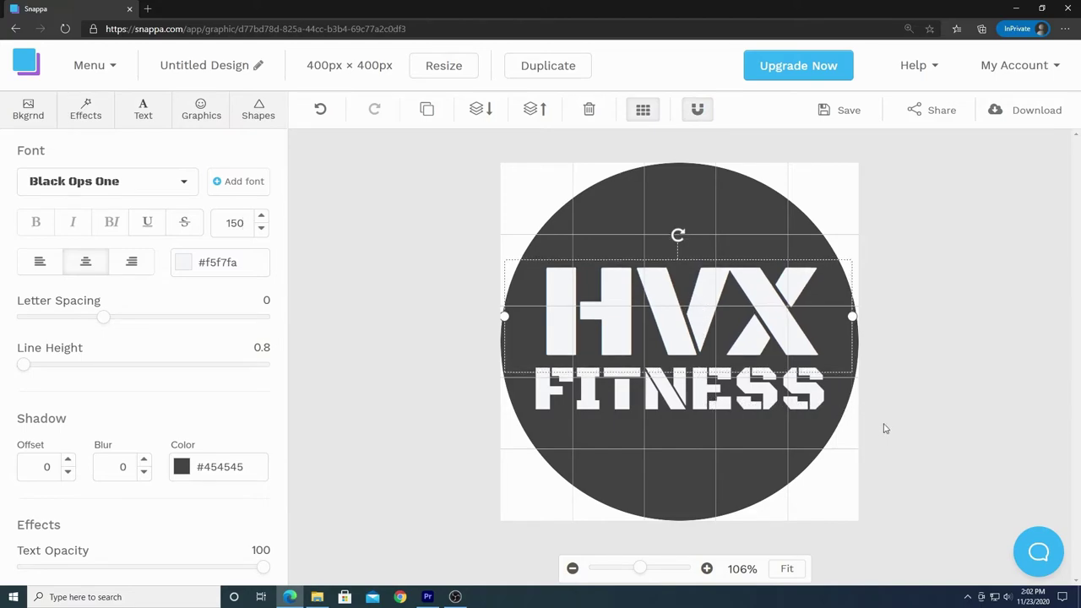
Move the FITNESS text slightly up, closer beneath HVX, keeping it horizontally centered.
{"action": "left_click", "coordinate": [691, 398]}
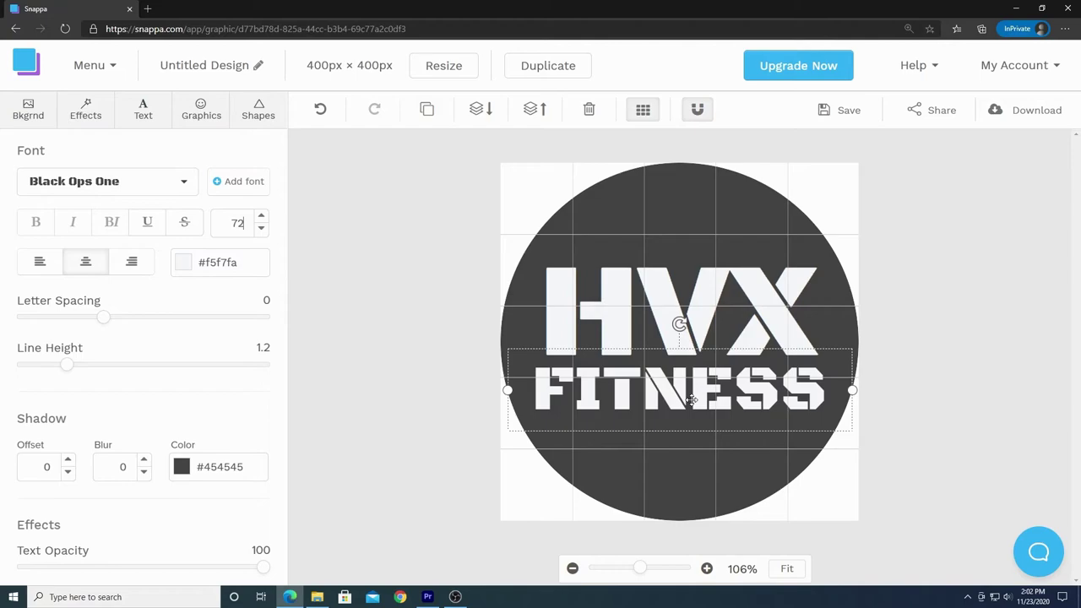
{"action": "left_click", "coordinate": [689, 293]}
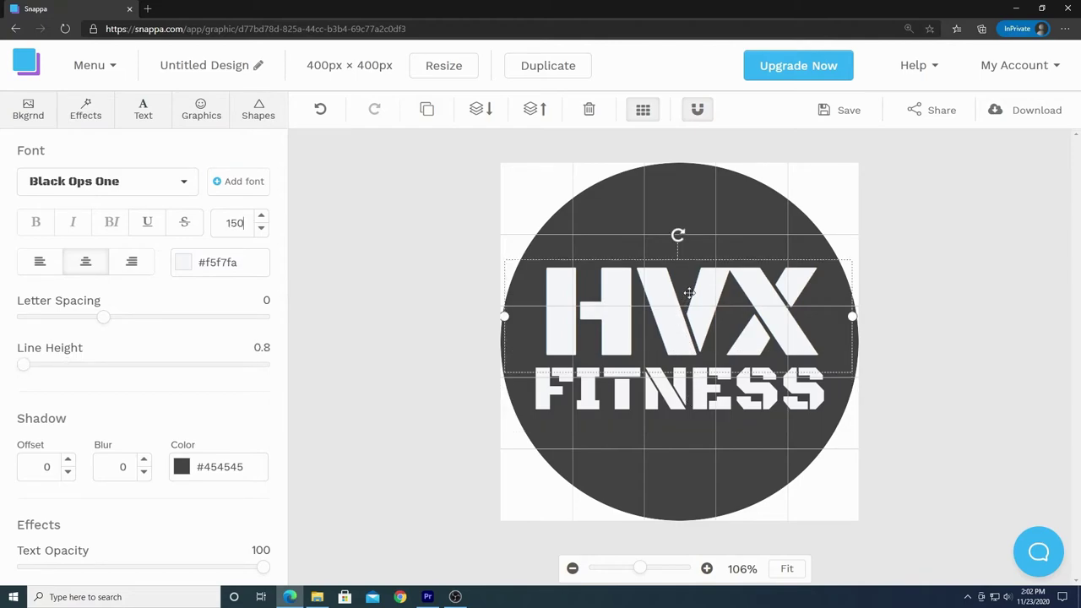
{"action": "left_click", "coordinate": [692, 399]}
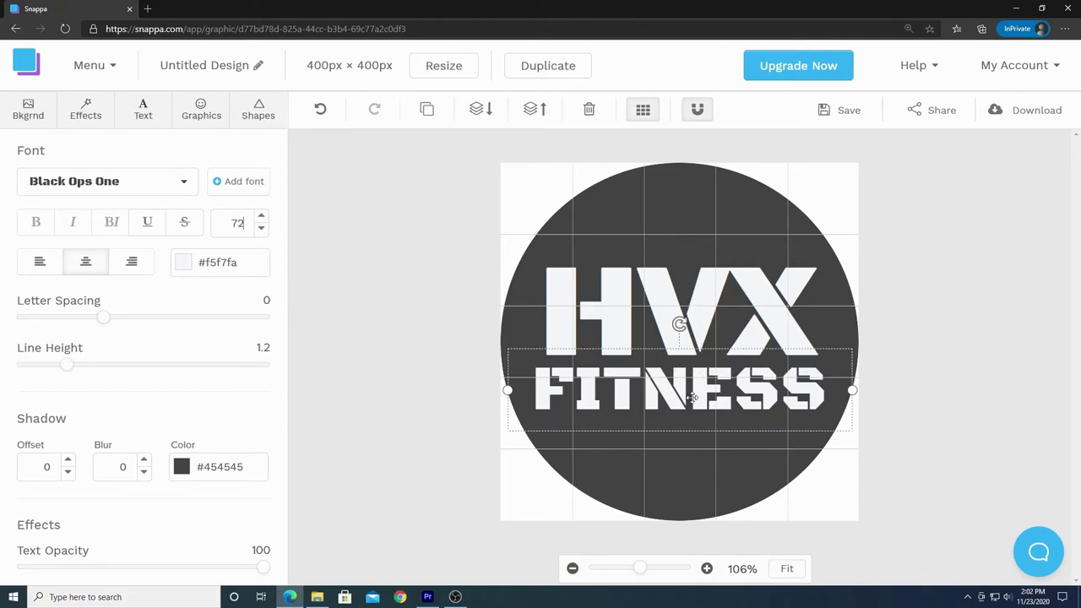
{"action": "left_click_drag", "start_coordinate": [692, 399], "coordinate": [692, 392]}
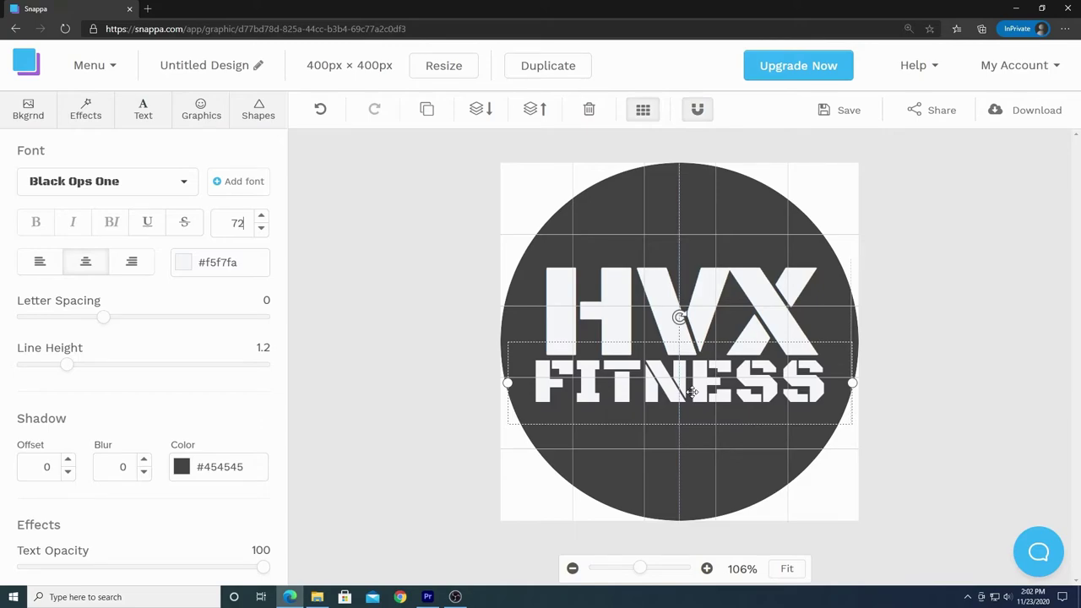
{"action": "left_click", "coordinate": [714, 285]}
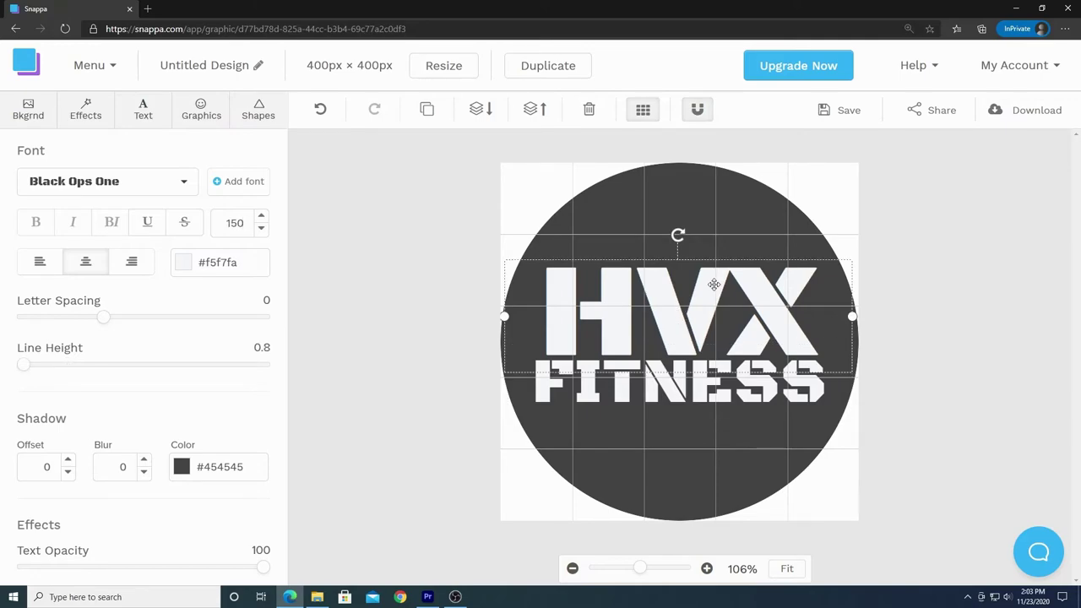
{"action": "left_click", "coordinate": [669, 390]}
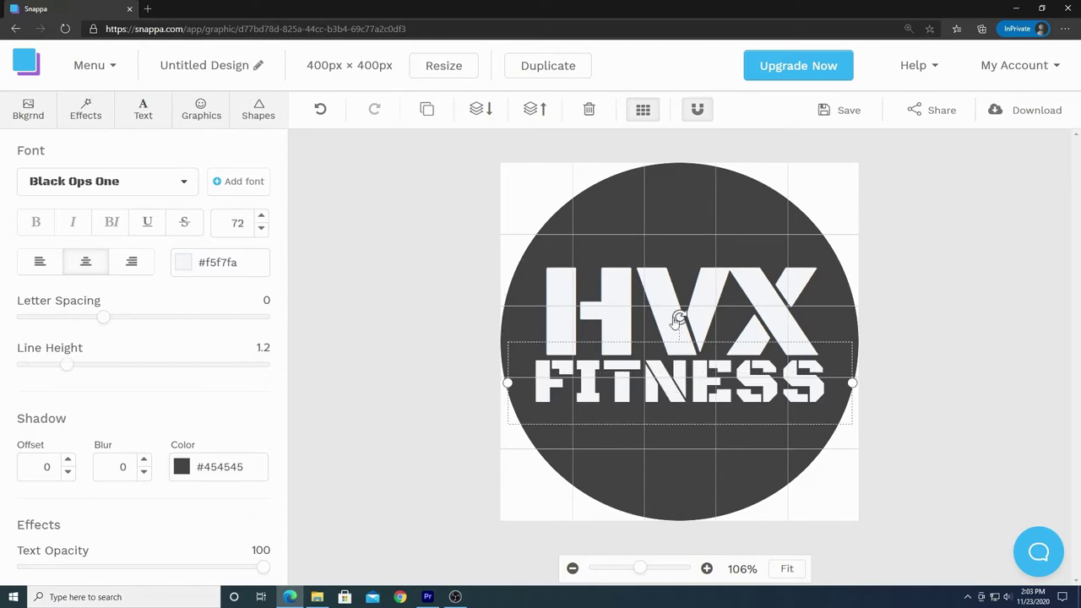
{"action": "left_click", "coordinate": [673, 287]}
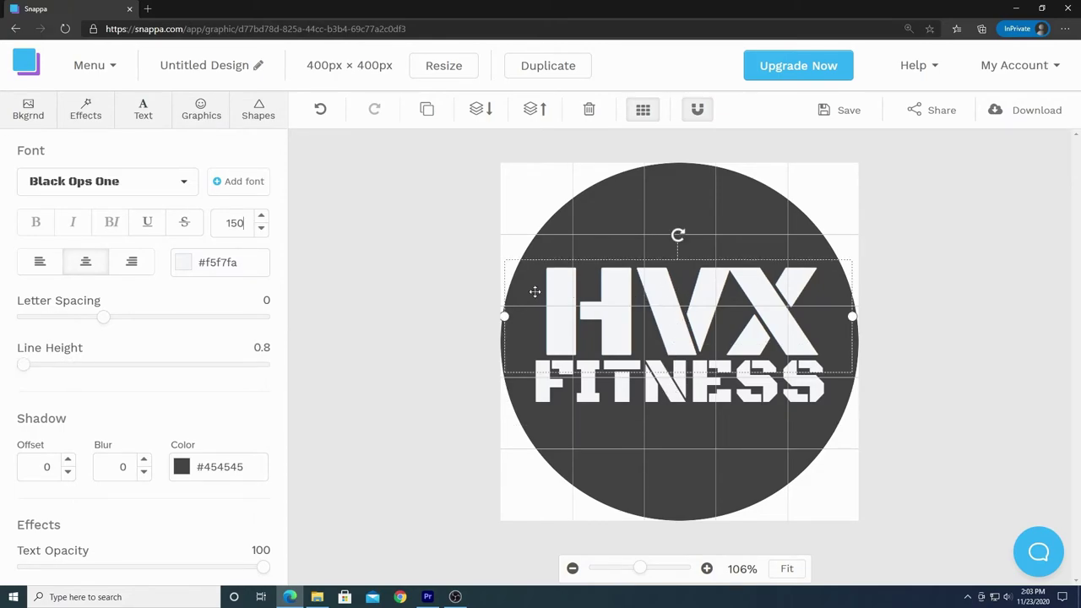
Add an unfilled circle outline shape to the center of the design and select it.
{"action": "left_click", "coordinate": [256, 116]}
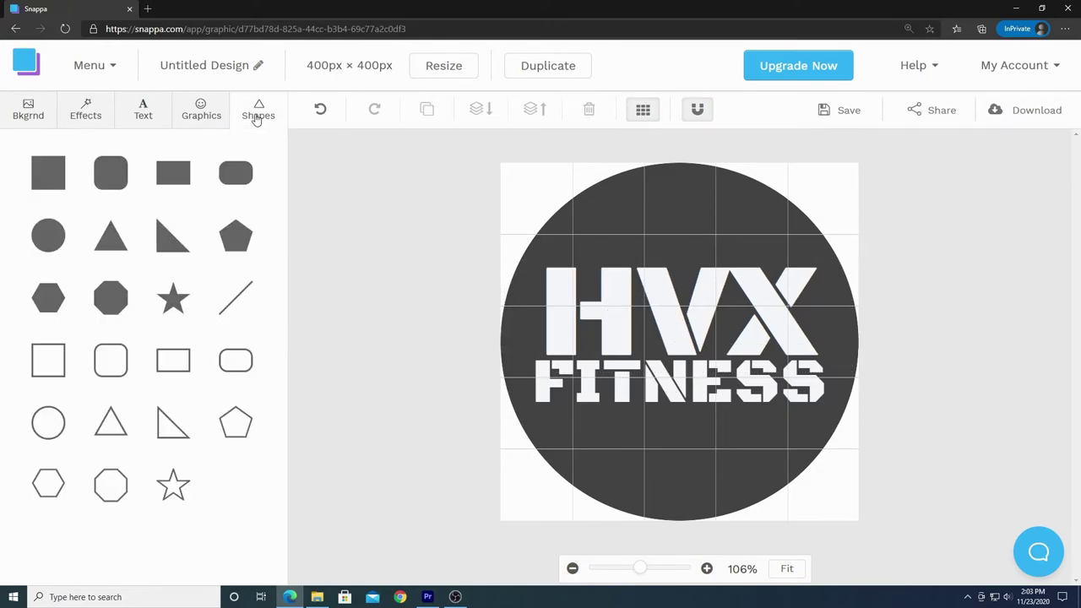
{"action": "left_click", "coordinate": [48, 422]}
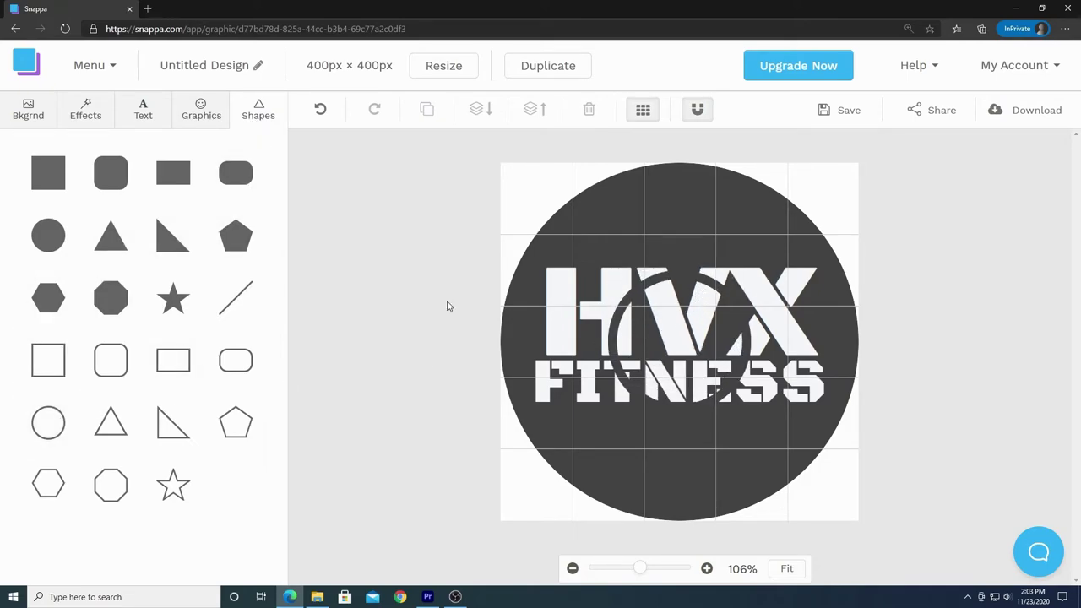
{"action": "left_click", "coordinate": [667, 276]}
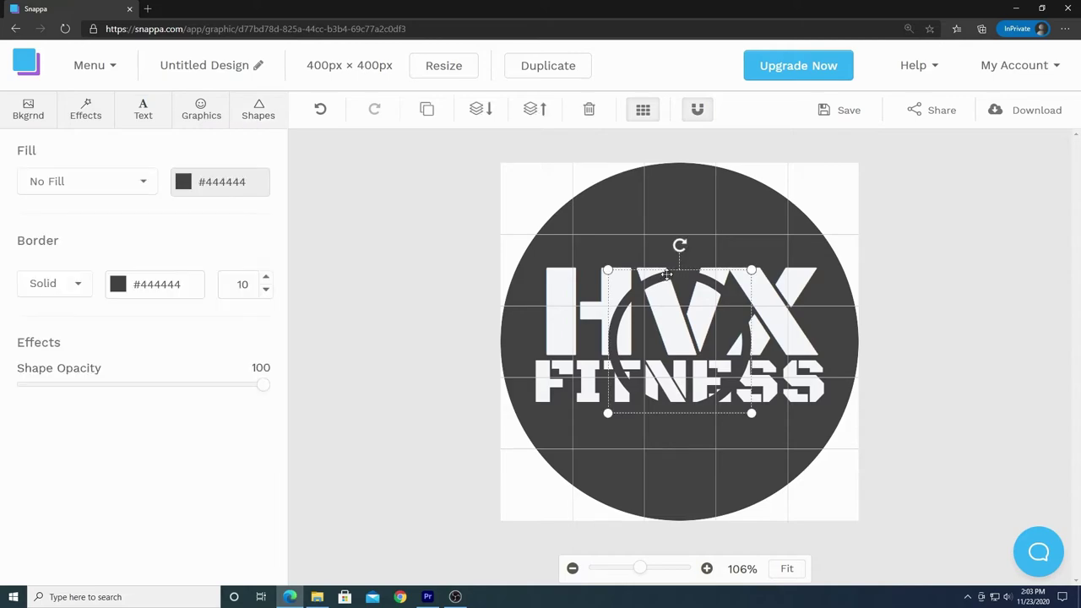
{"action": "left_click", "coordinate": [184, 182]}
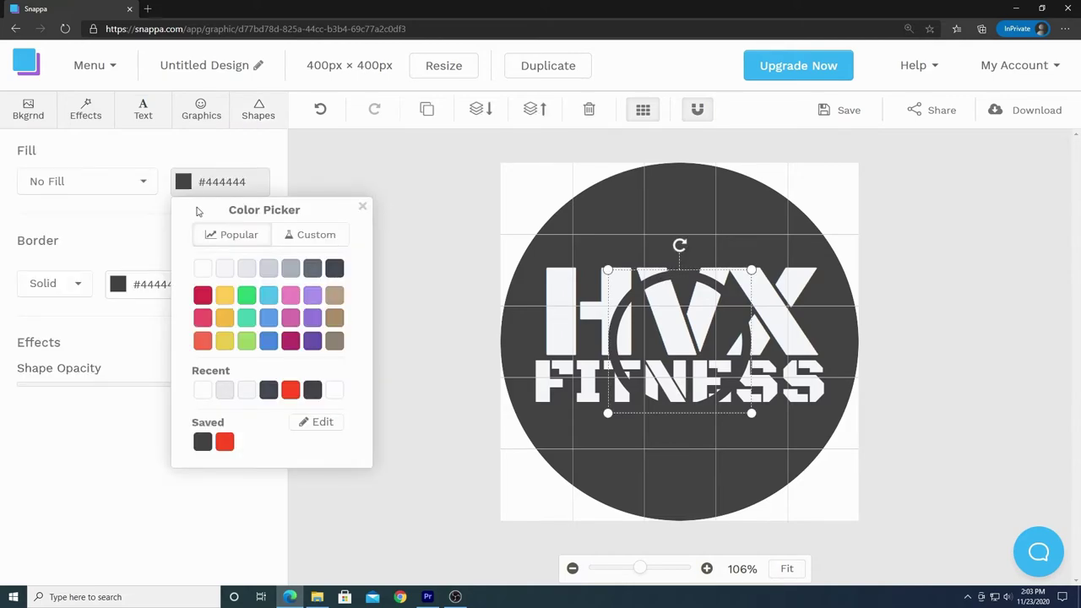
{"action": "left_click", "coordinate": [246, 275]}
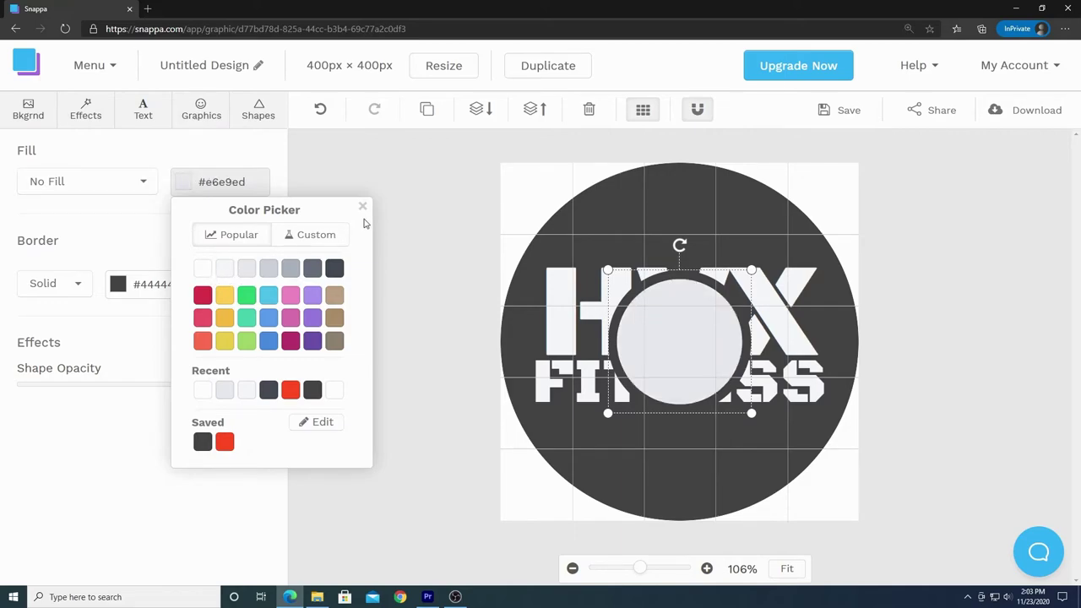
{"action": "left_click", "coordinate": [186, 186]}
{"action": "left_click", "coordinate": [206, 267]}
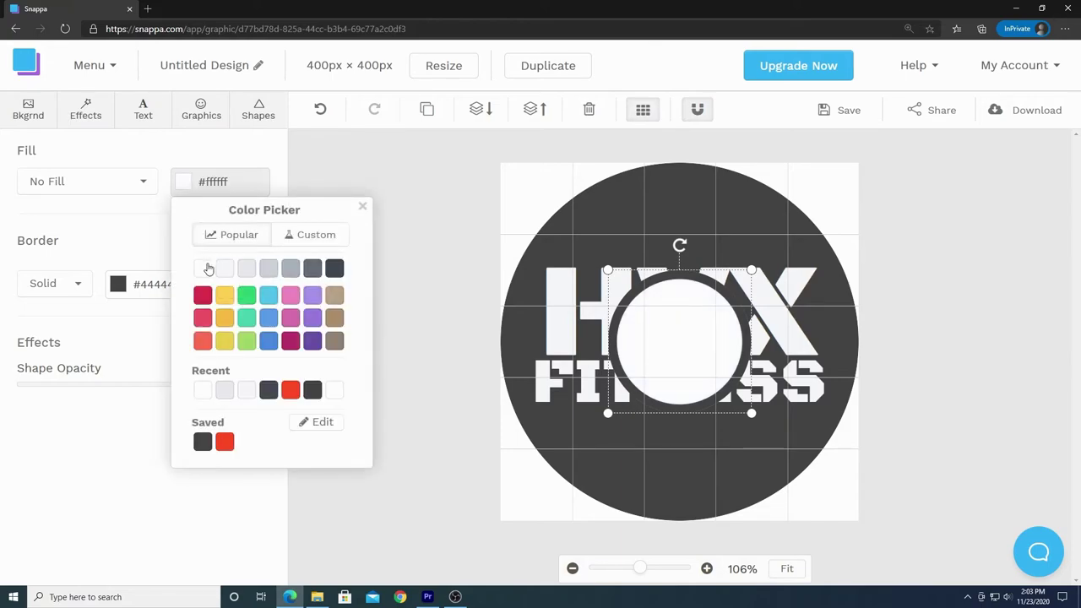
{"action": "left_click", "coordinate": [141, 182]}
{"action": "left_click", "coordinate": [97, 237]}
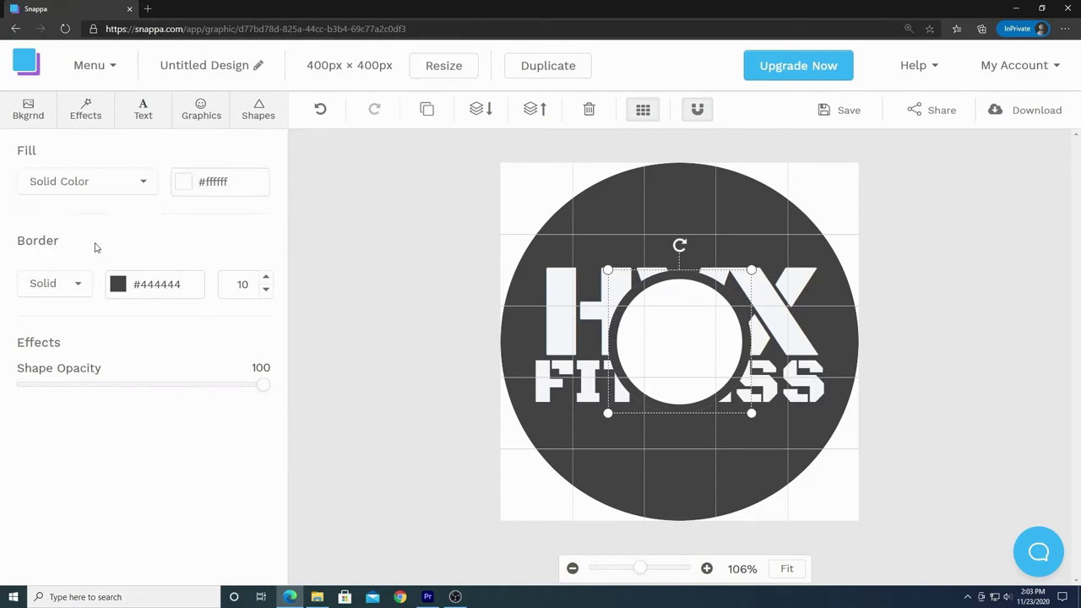
{"action": "left_click", "coordinate": [110, 188]}
{"action": "left_click", "coordinate": [109, 211]}
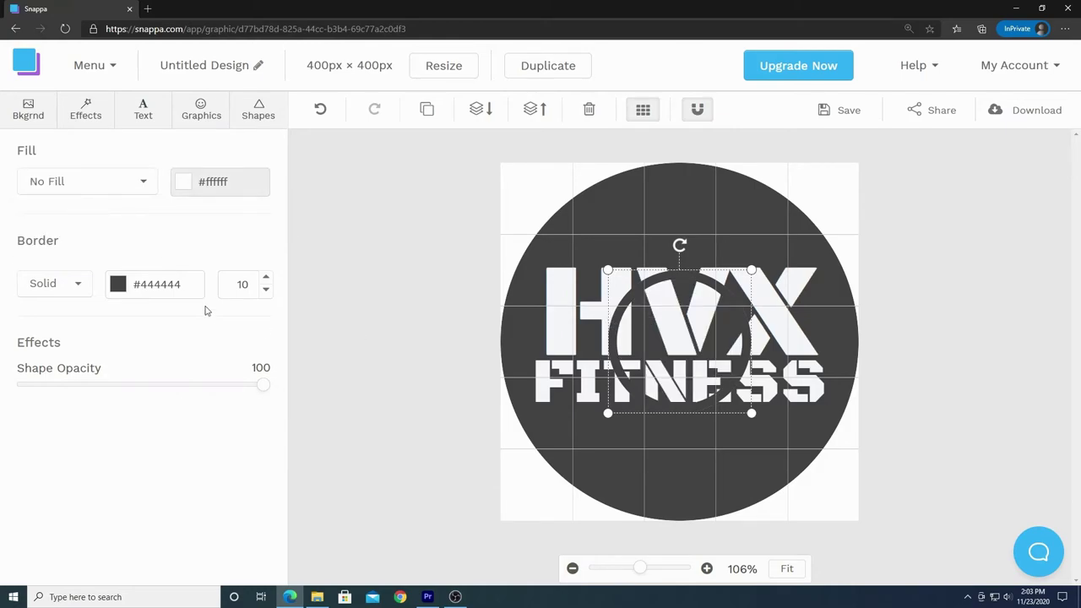
Set the circle outline's border color to #f5f7fa.
{"action": "left_click", "coordinate": [116, 287]}
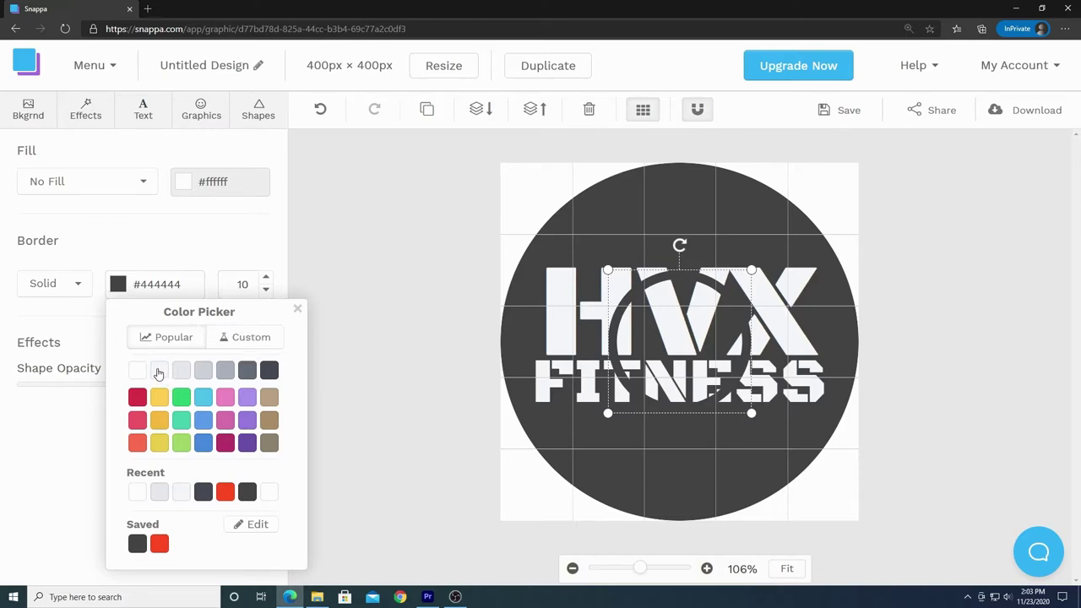
{"action": "left_click", "coordinate": [158, 372]}
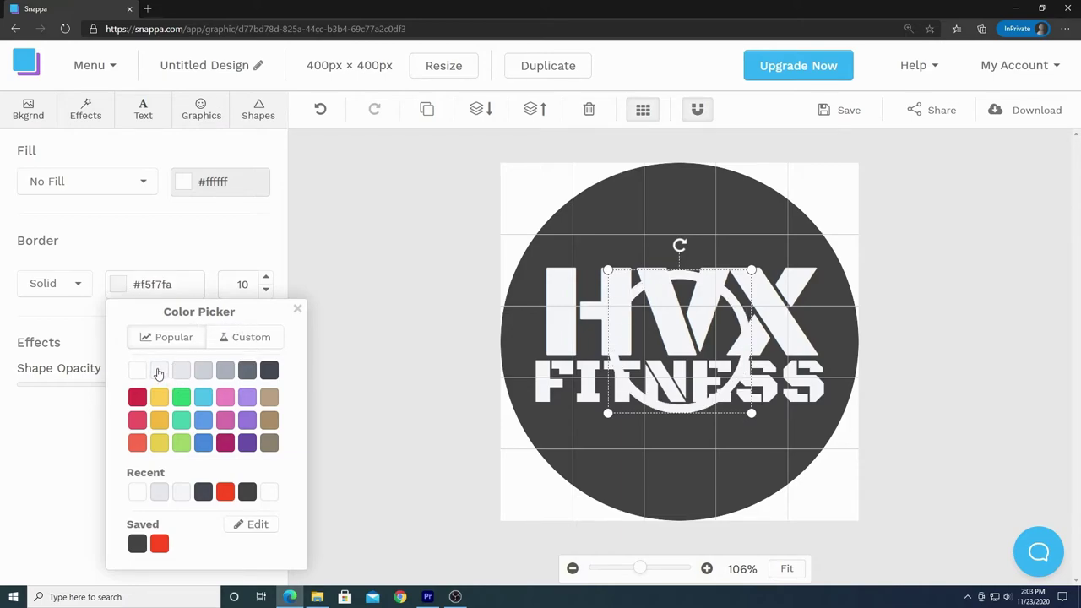
{"action": "left_click", "coordinate": [298, 310]}
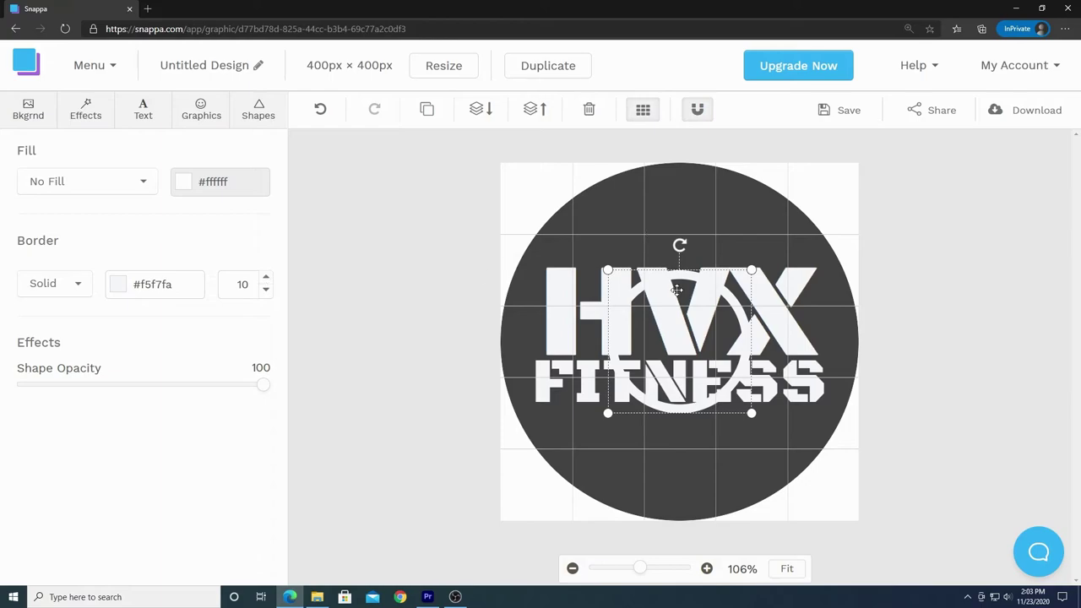
Move the circle outline to the canvas's upper-left corner and enlarge it until it nearly fills the dark circle.
{"action": "left_click_drag", "start_coordinate": [682, 325], "coordinate": [588, 225]}
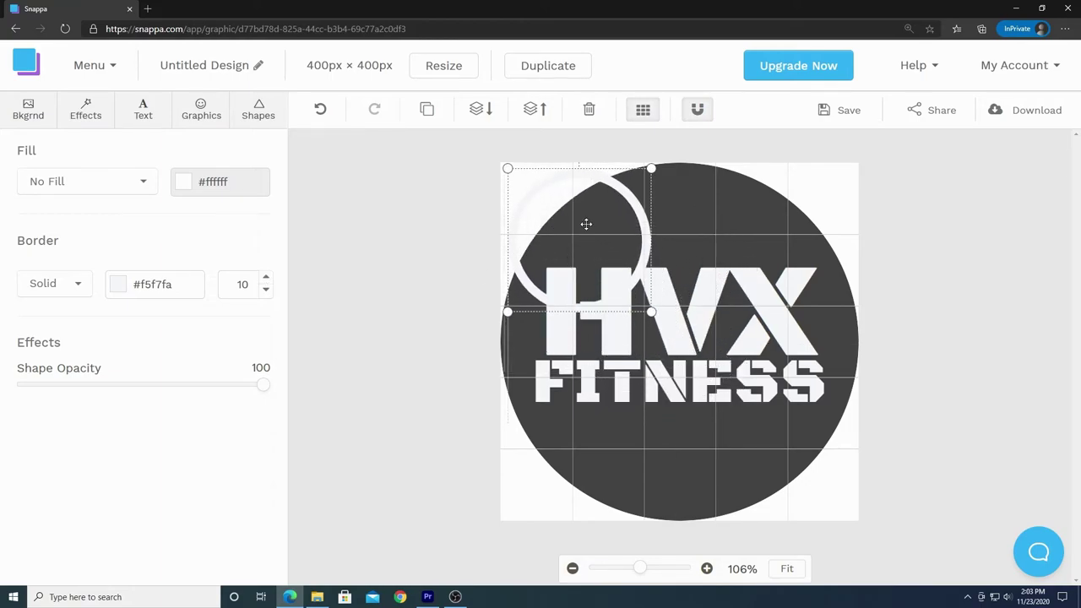
{"action": "left_click_drag", "start_coordinate": [586, 224], "coordinate": [578, 223]}
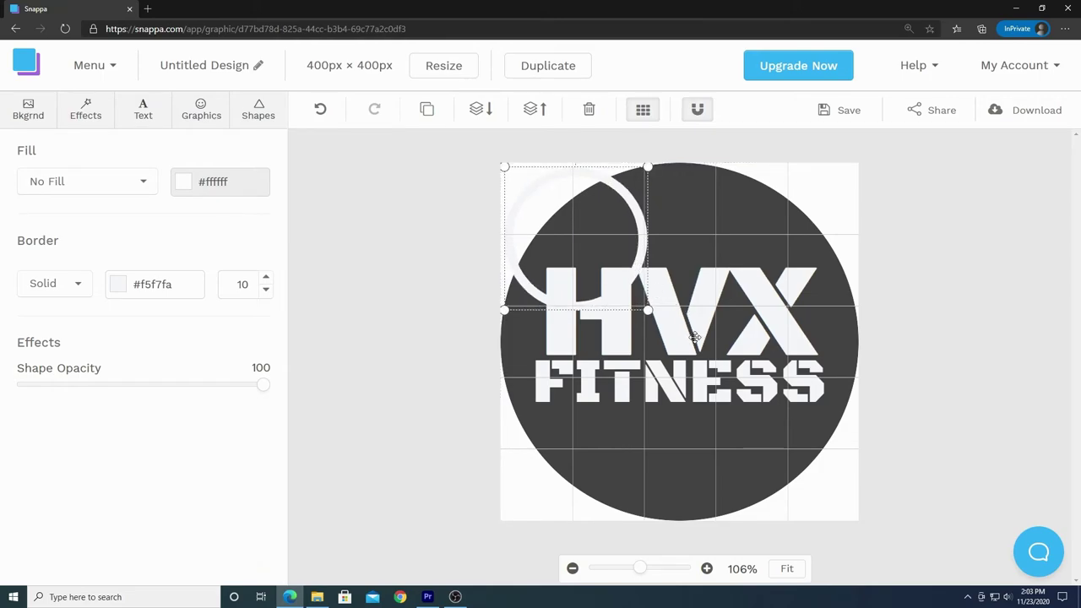
{"action": "left_click_drag", "start_coordinate": [648, 311], "coordinate": [852, 538]}
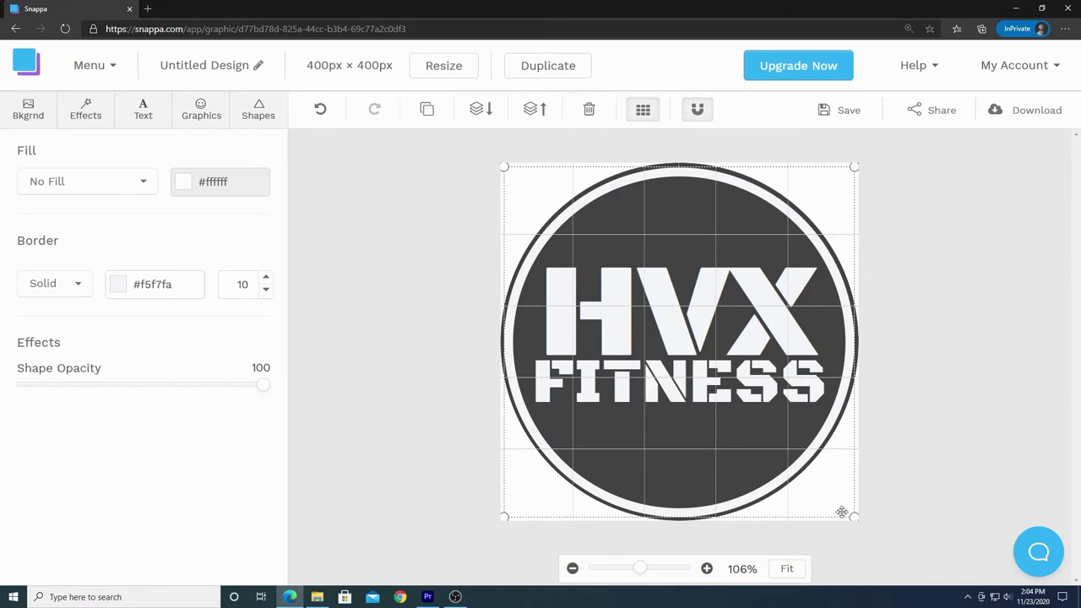
Shrink the circle outline slightly and center it inside the dark circle, leaving an even dark rim around it.
{"action": "left_click_drag", "start_coordinate": [854, 518], "coordinate": [849, 514]}
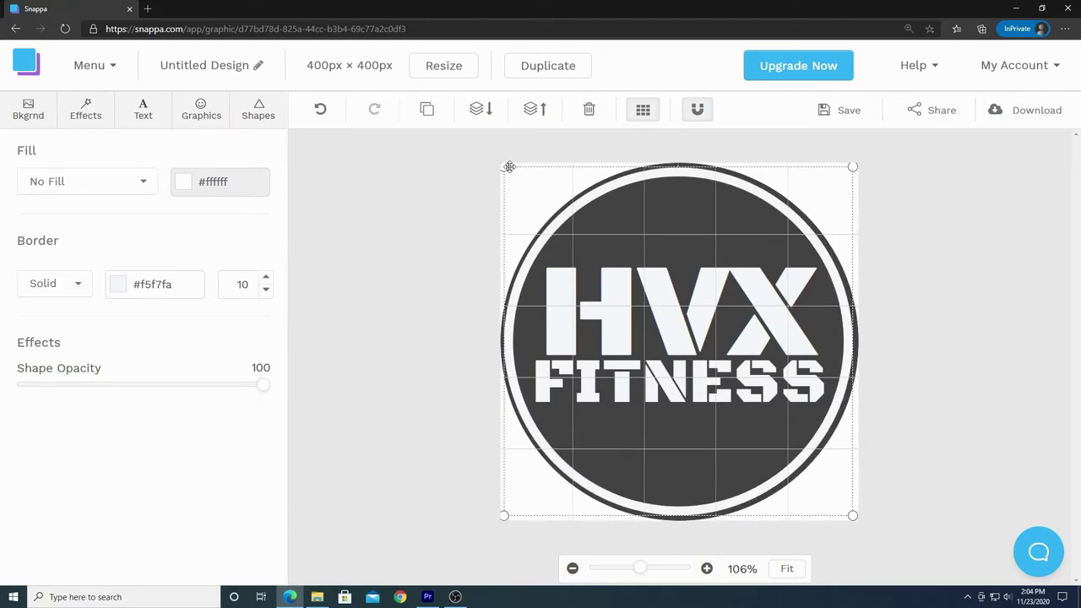
{"action": "left_click_drag", "start_coordinate": [504, 167], "coordinate": [506, 170]}
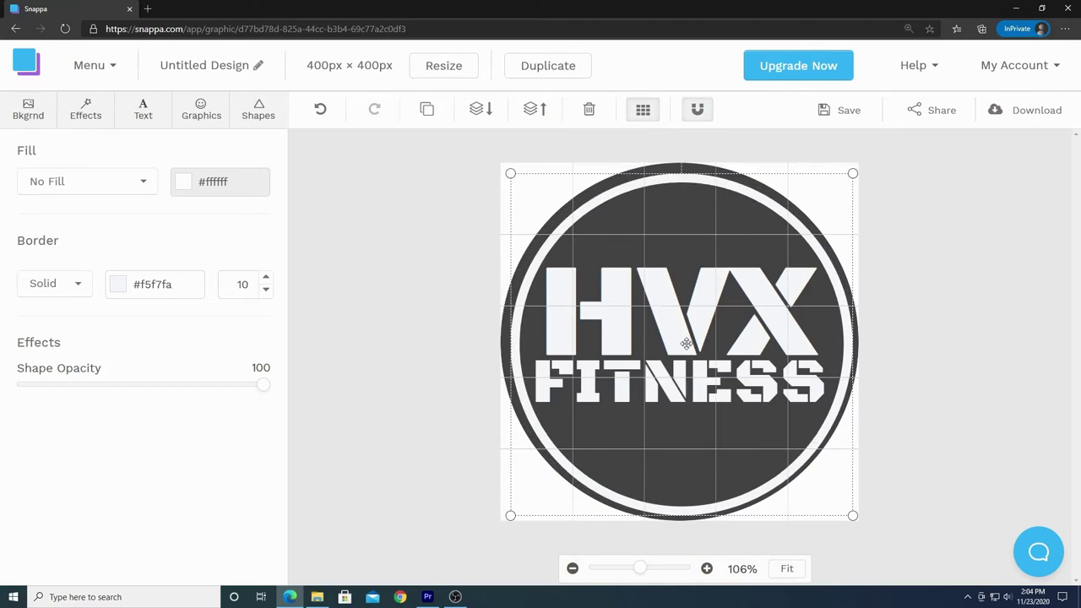
{"action": "left_click_drag", "start_coordinate": [683, 387], "coordinate": [681, 383]}
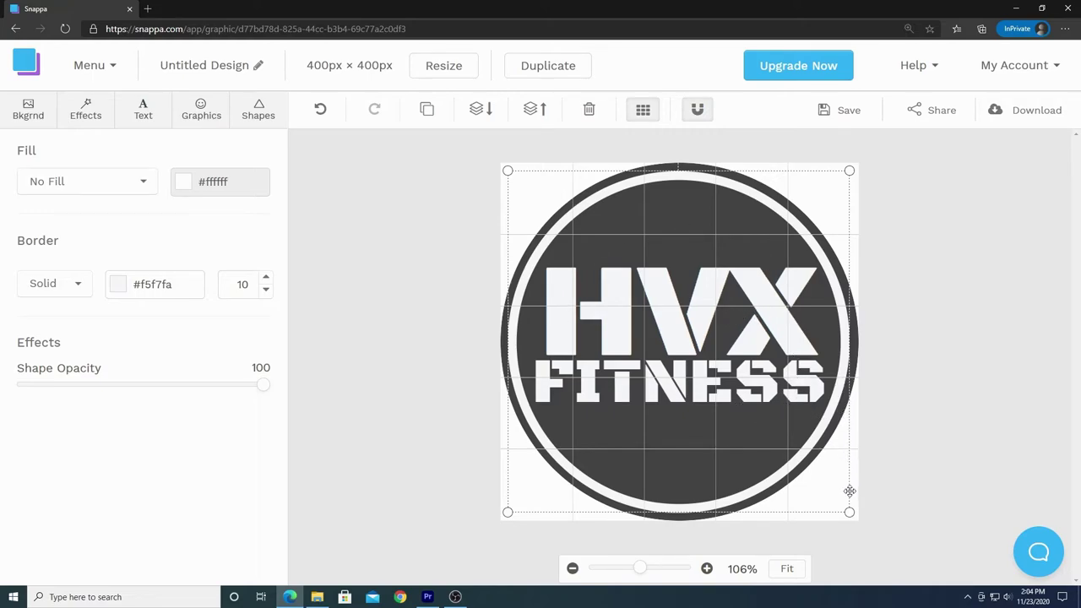
{"action": "left_click_drag", "start_coordinate": [849, 511], "coordinate": [847, 502]}
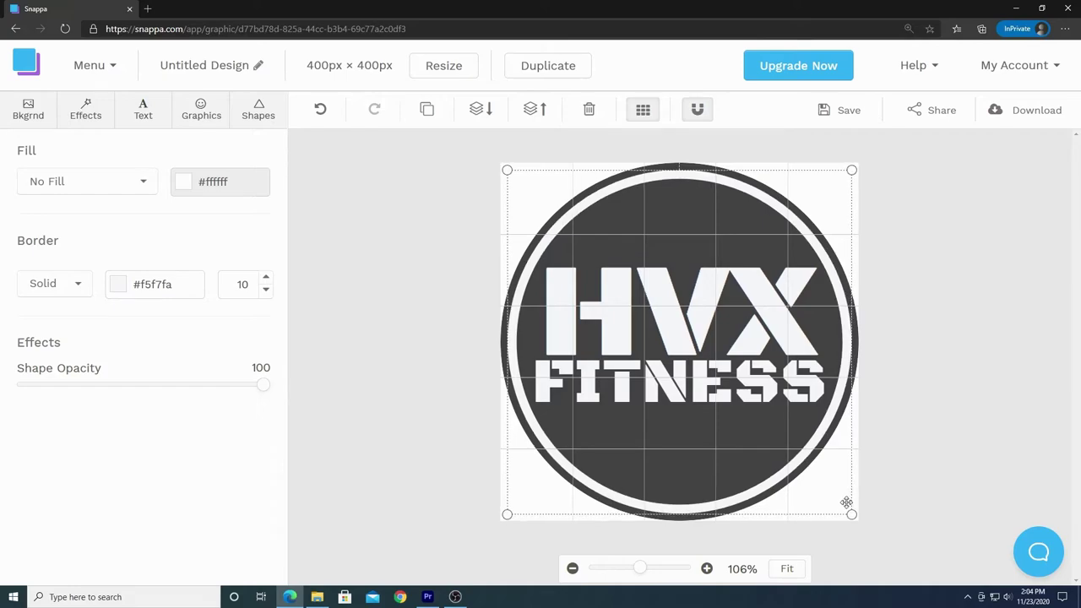
{"action": "left_click_drag", "start_coordinate": [680, 419], "coordinate": [685, 421]}
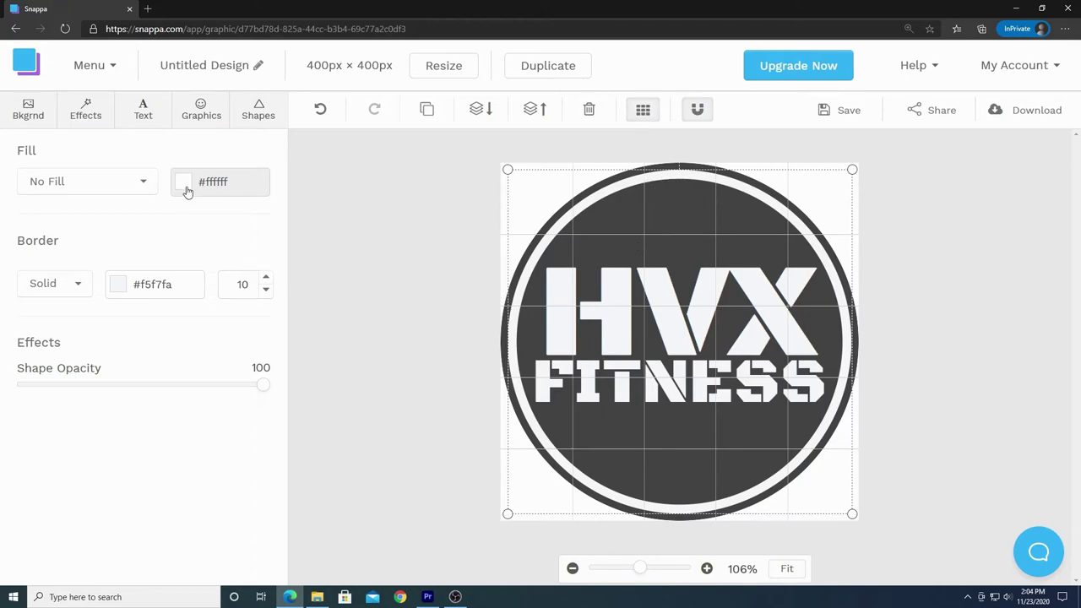
Change the circle outline's border color to the saved red #ff4c24.
{"action": "left_click", "coordinate": [117, 286]}
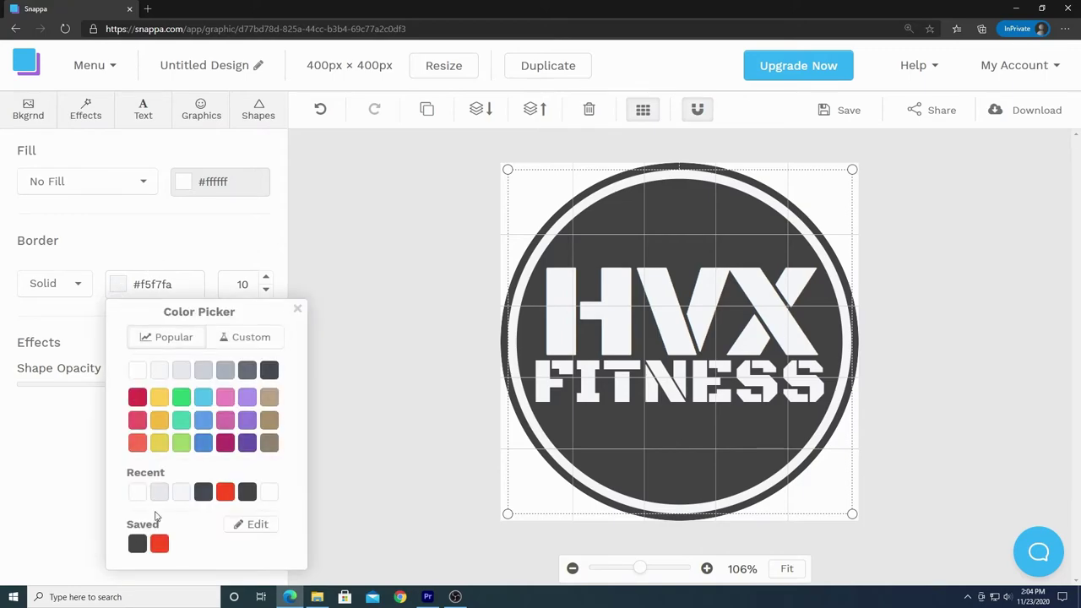
{"action": "left_click", "coordinate": [159, 544]}
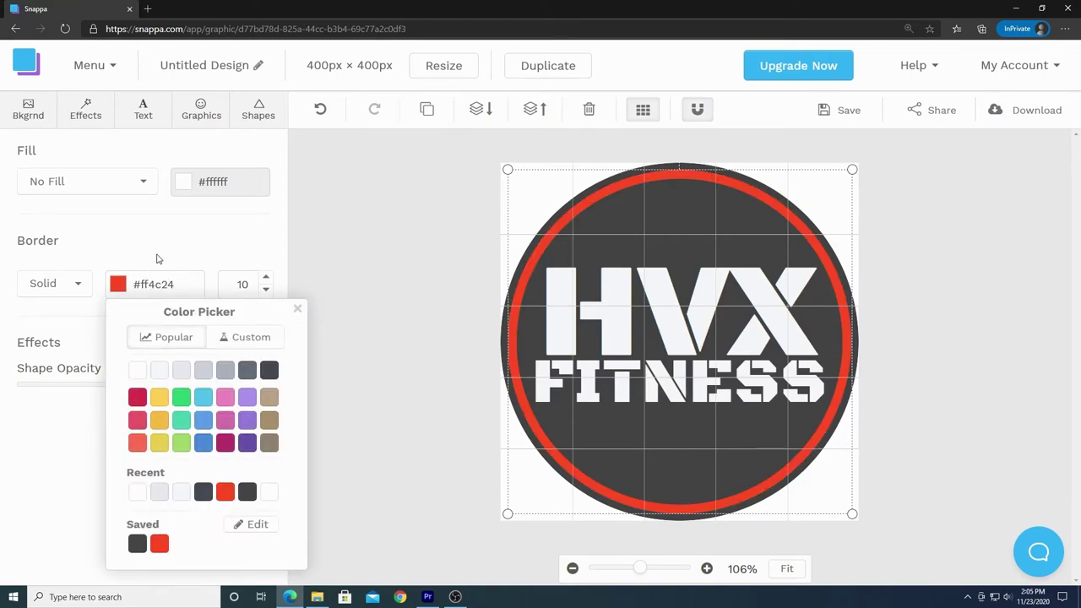
{"action": "left_click", "coordinate": [177, 235]}
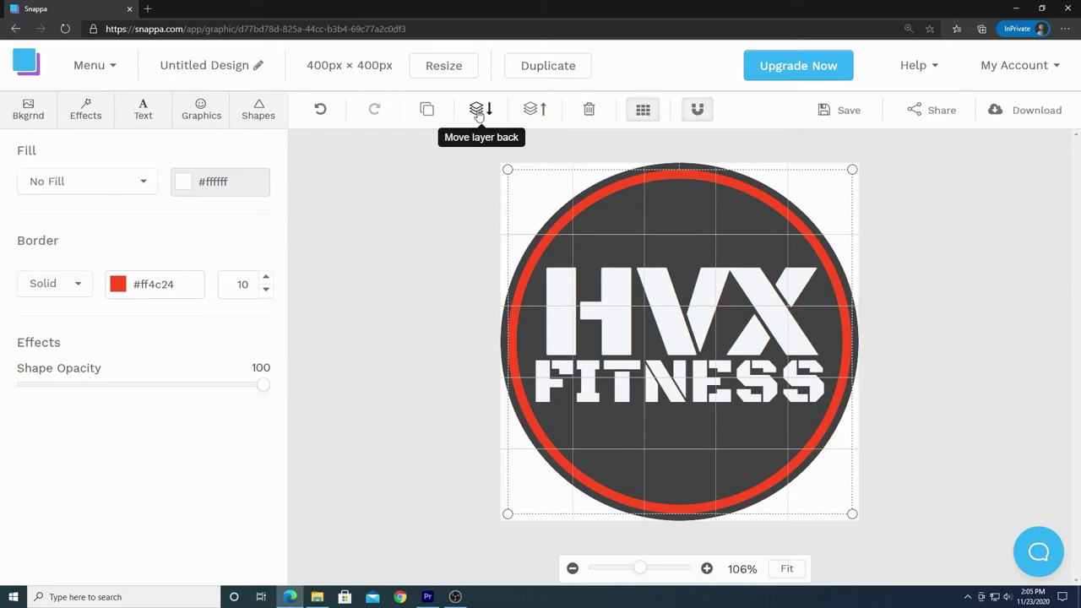
Increase the HVX text's font size to 159 so it matches the width of FITNESS.
{"action": "left_click", "coordinate": [679, 304]}
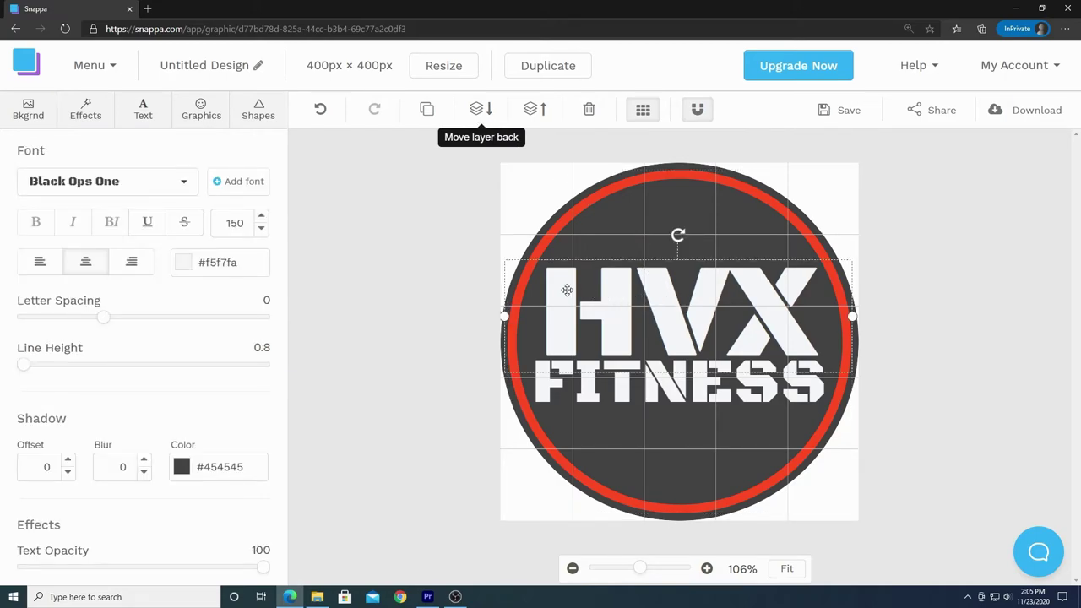
{"action": "left_click", "coordinate": [262, 217]}
{"action": "left_click", "coordinate": [262, 216]}
{"action": "left_click", "coordinate": [262, 216]}
{"action": "left_click_drag", "start_coordinate": [262, 218], "coordinate": [263, 218]}
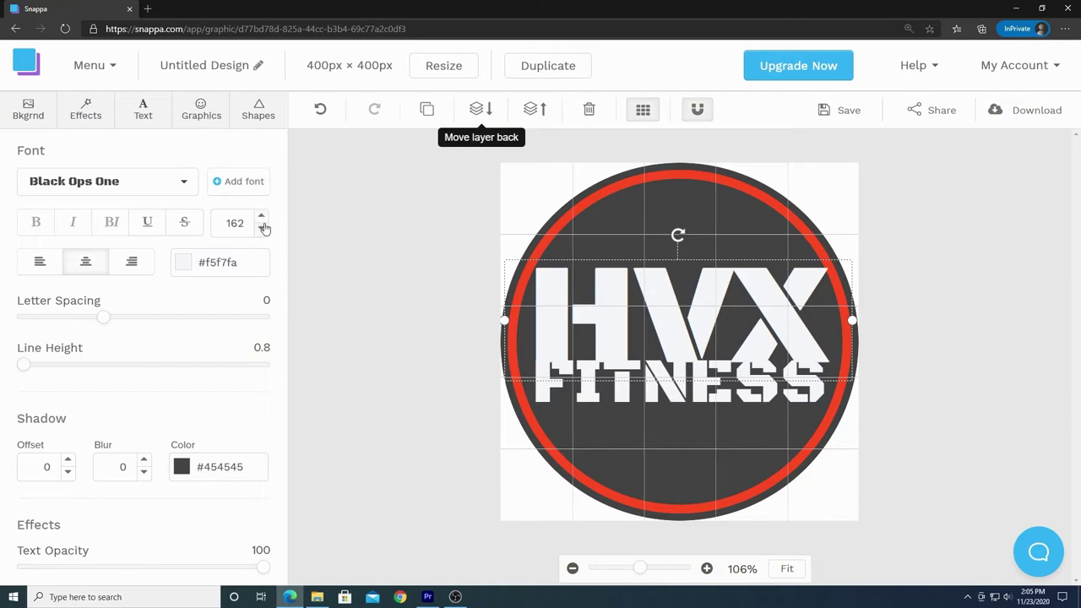
{"action": "left_click", "coordinate": [262, 228]}
{"action": "left_click", "coordinate": [262, 228]}
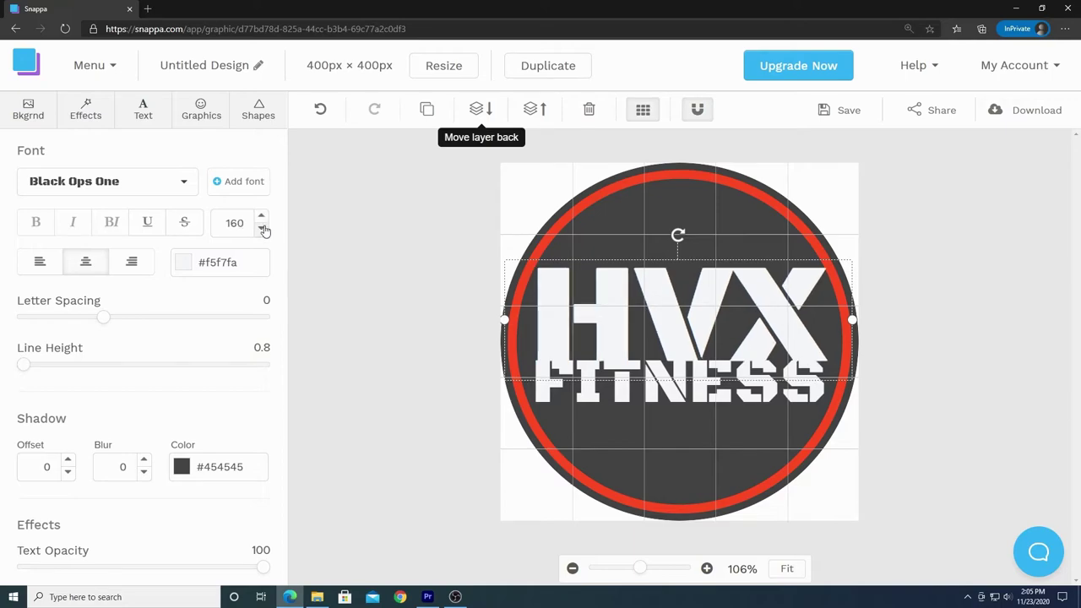
{"action": "left_click", "coordinate": [262, 228]}
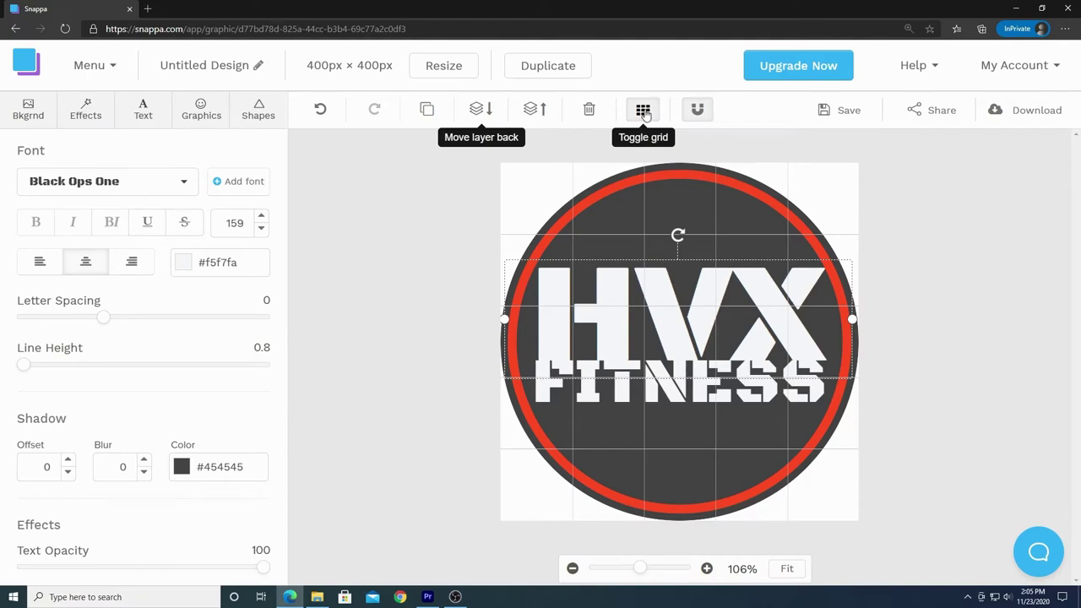
Turn off snap to grid and move the HVX text slightly up so it no longer overlaps FITNESS.
{"action": "left_click", "coordinate": [697, 109]}
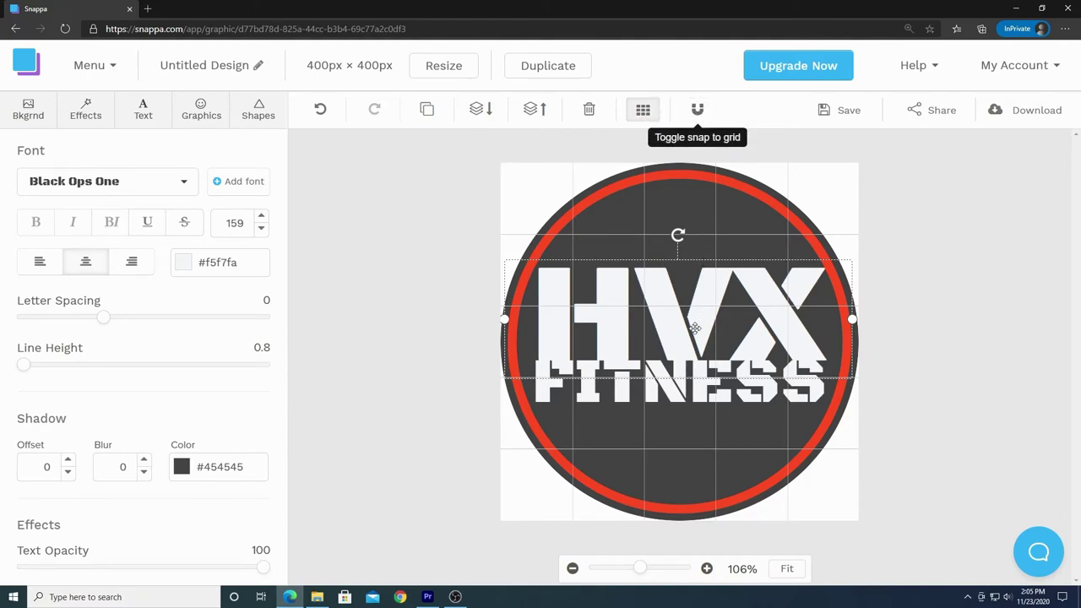
{"action": "left_click_drag", "start_coordinate": [694, 327], "coordinate": [692, 323]}
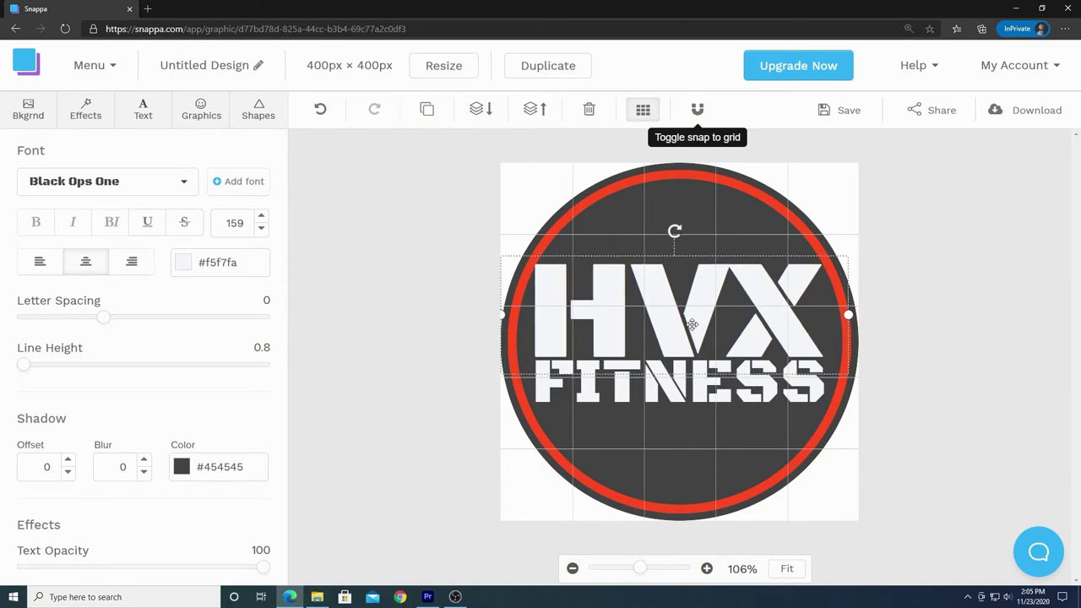
{"action": "left_click_drag", "start_coordinate": [692, 324], "coordinate": [693, 324]}
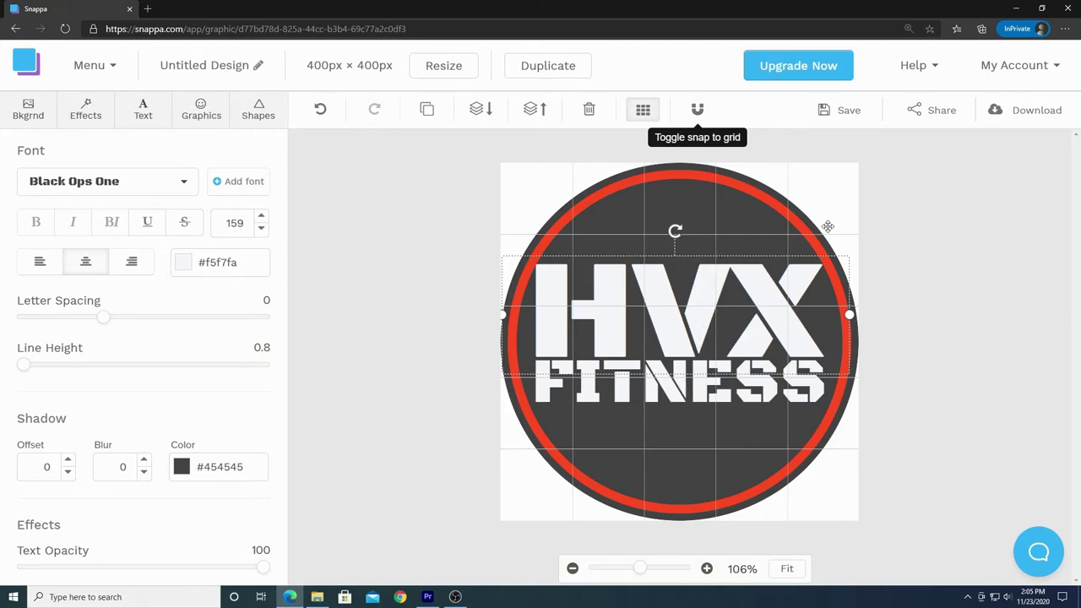
{"action": "left_click", "coordinate": [898, 205]}
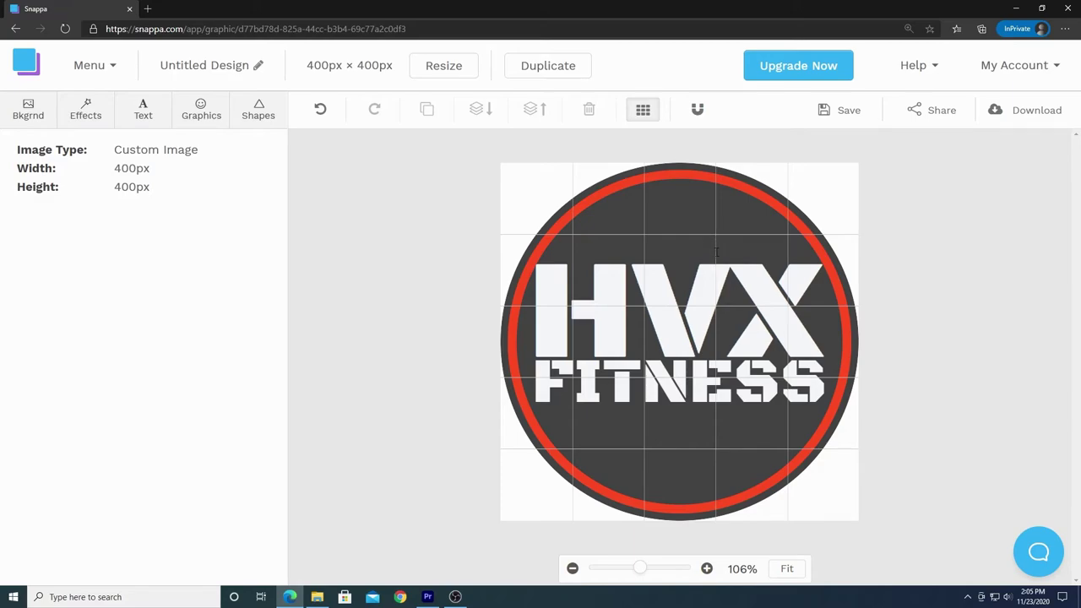
Move the FITNESS text slightly down and lower HVX a little, keeping a small gap between the two lines.
{"action": "left_click", "coordinate": [676, 391]}
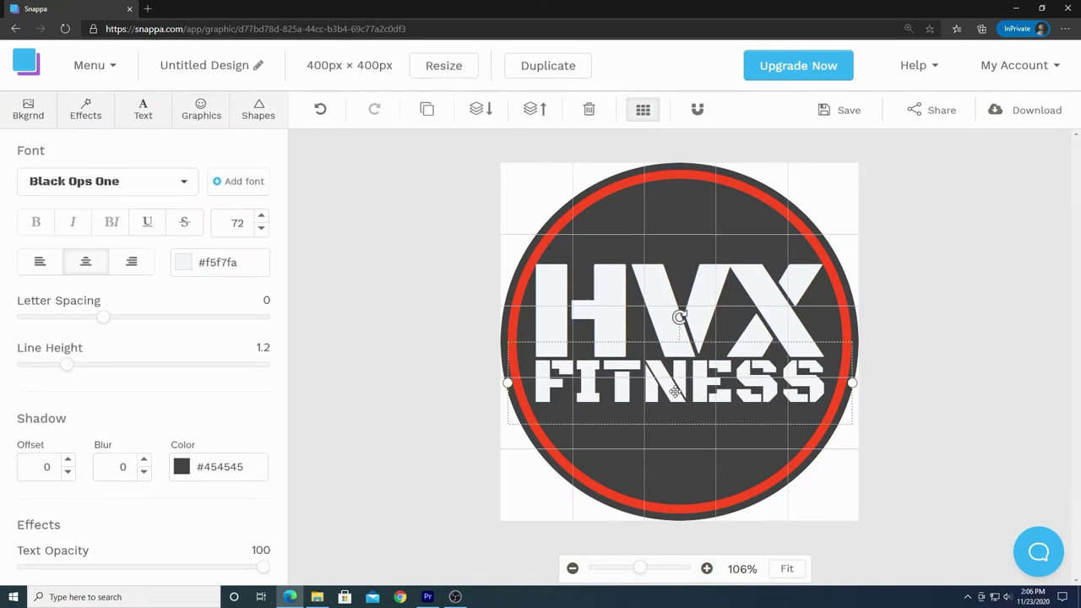
{"action": "left_click_drag", "start_coordinate": [676, 391], "coordinate": [675, 395]}
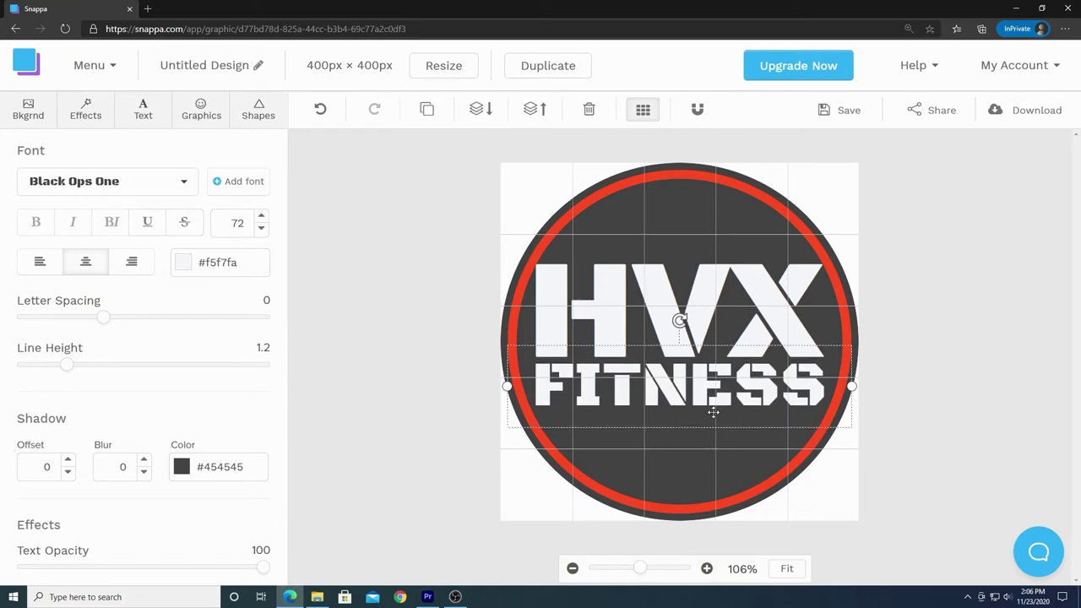
{"action": "left_click", "coordinate": [700, 284]}
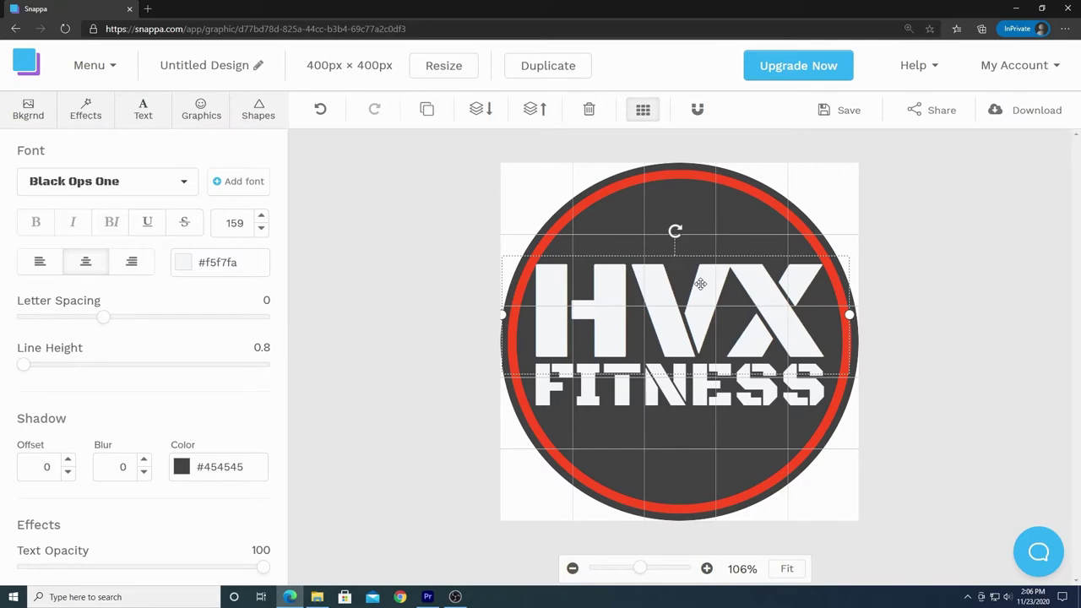
{"action": "left_click_drag", "start_coordinate": [700, 283], "coordinate": [700, 286]}
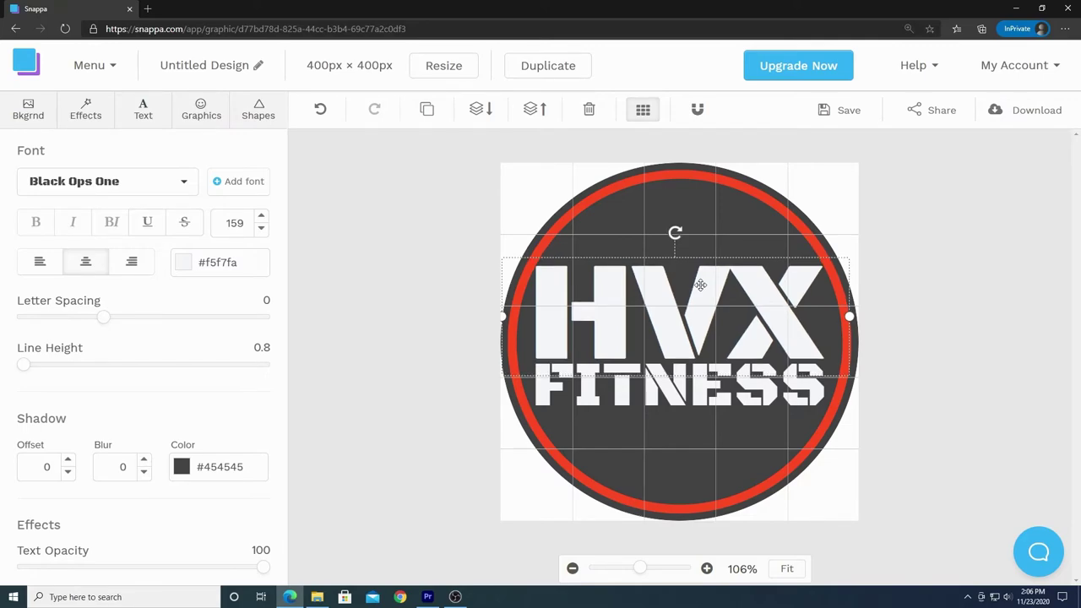
{"action": "left_click", "coordinate": [921, 279]}
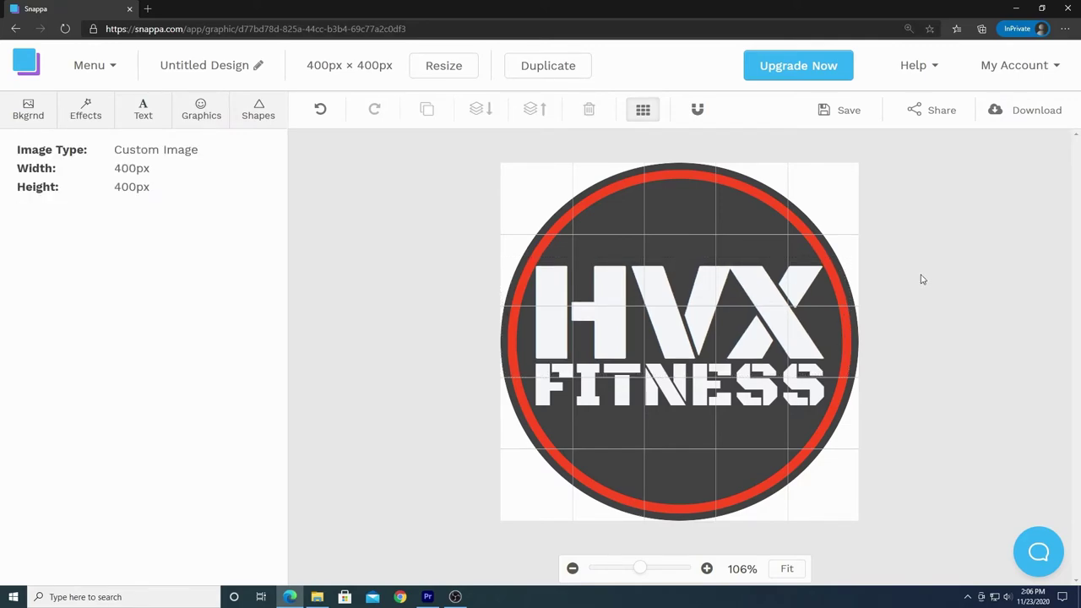
Reduce the FITNESS text's line height to 0.8 and move it back down just below HVX.
{"action": "left_click", "coordinate": [713, 284]}
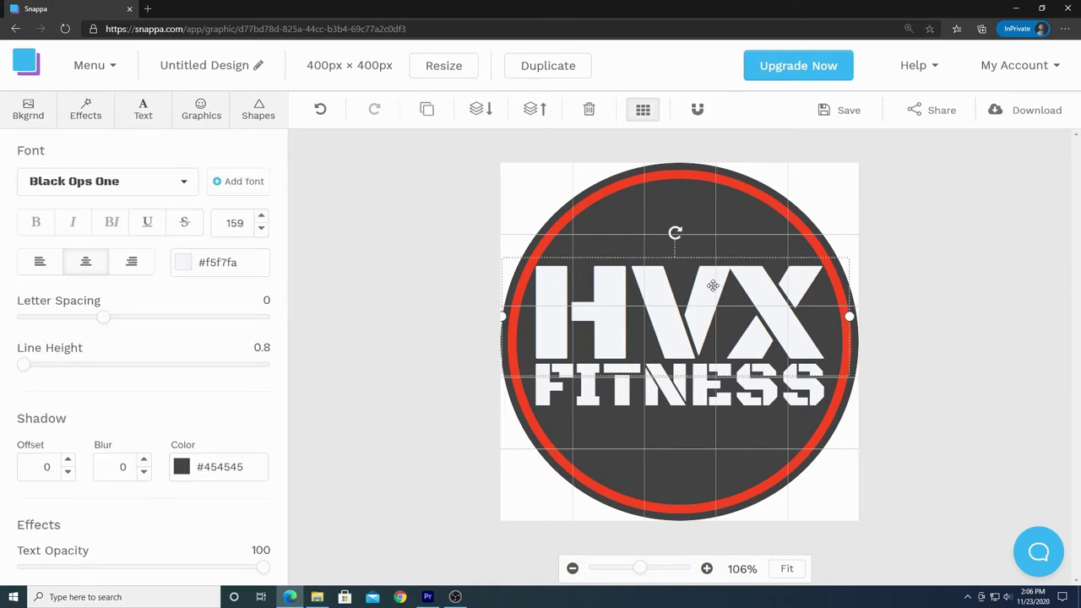
{"action": "left_click", "coordinate": [703, 397]}
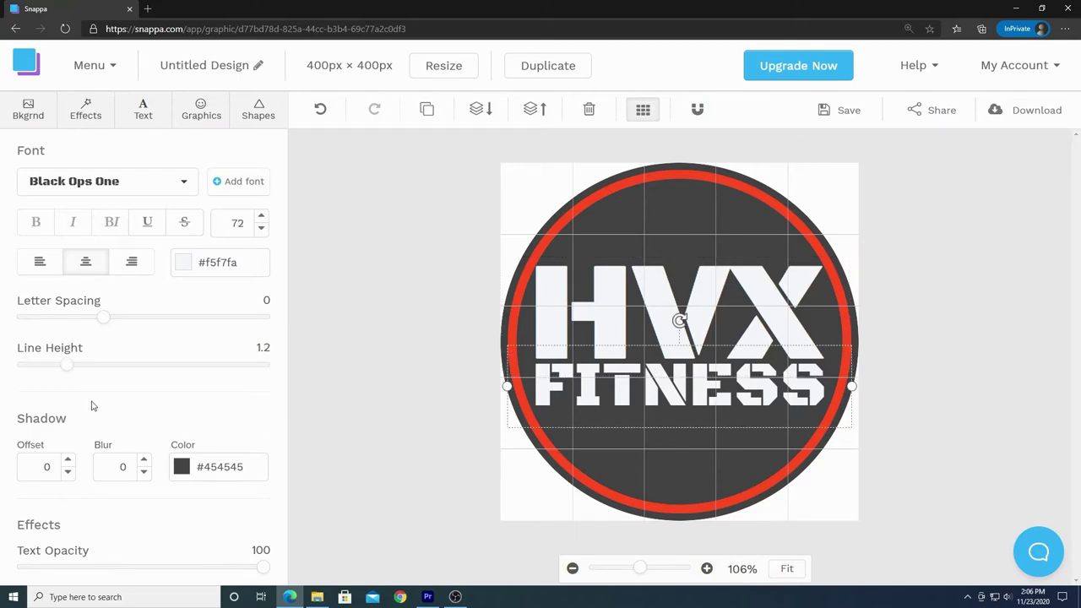
{"action": "left_click_drag", "start_coordinate": [68, 365], "coordinate": [3, 368]}
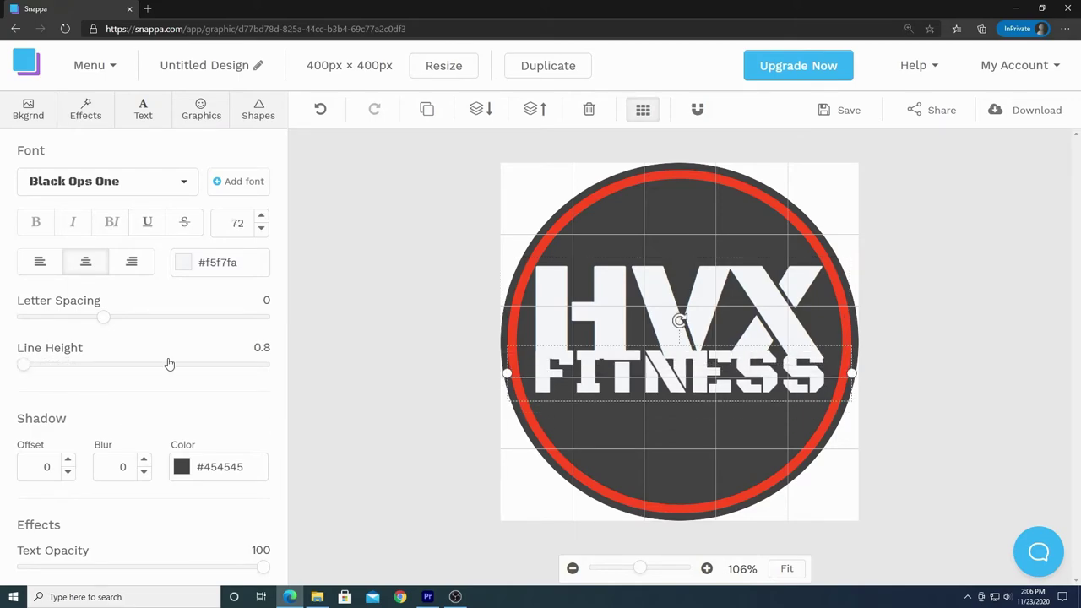
{"action": "left_click_drag", "start_coordinate": [677, 386], "coordinate": [677, 404]}
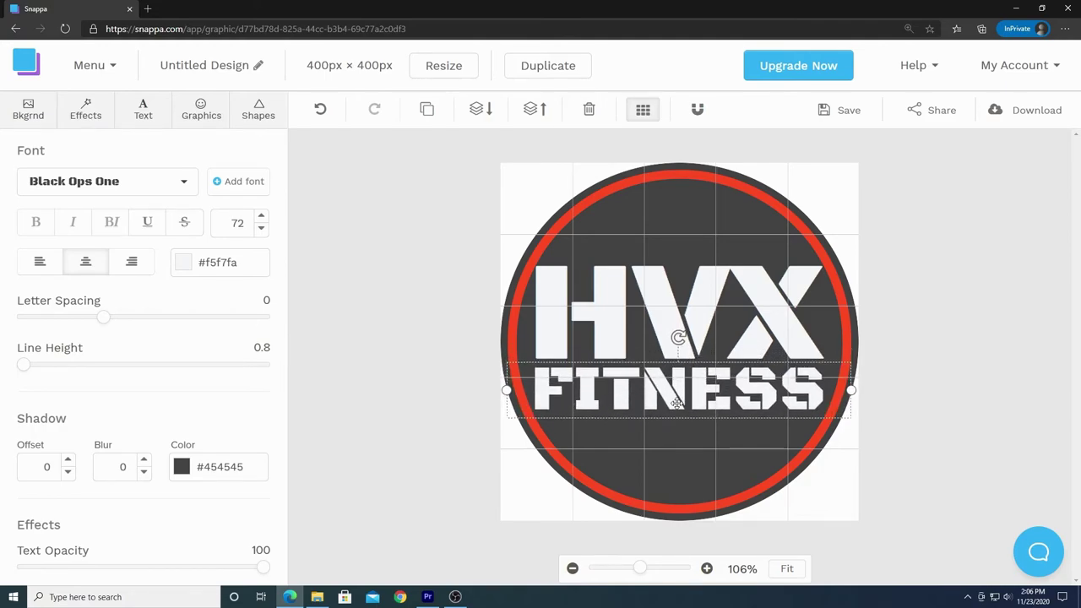
Lower the HVX text slightly to leave only a thin gap above FITNESS, and deselect it.
{"action": "left_click", "coordinate": [703, 294]}
{"action": "left_click_drag", "start_coordinate": [703, 292], "coordinate": [701, 297]}
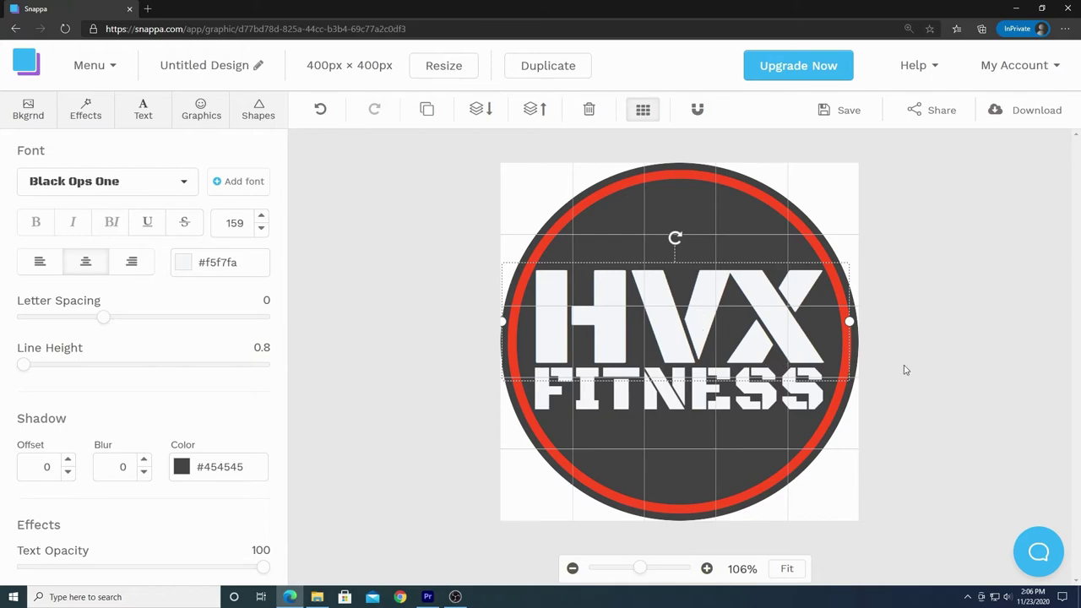
{"action": "left_click", "coordinate": [929, 354]}
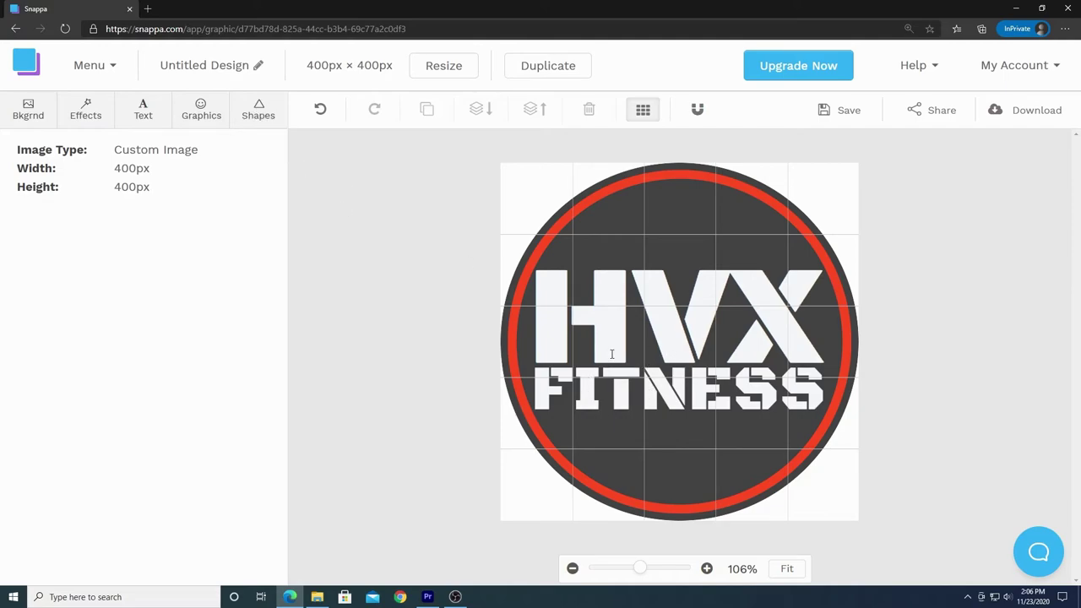
Search the graphics icons for "exercise".
{"action": "left_click", "coordinate": [258, 108]}
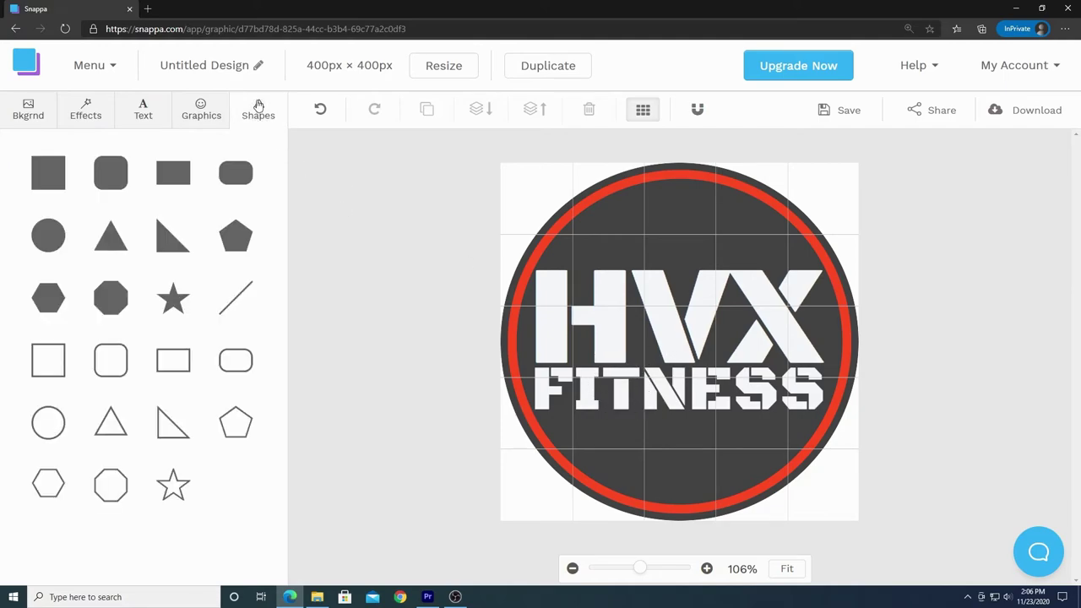
{"action": "left_click", "coordinate": [202, 117]}
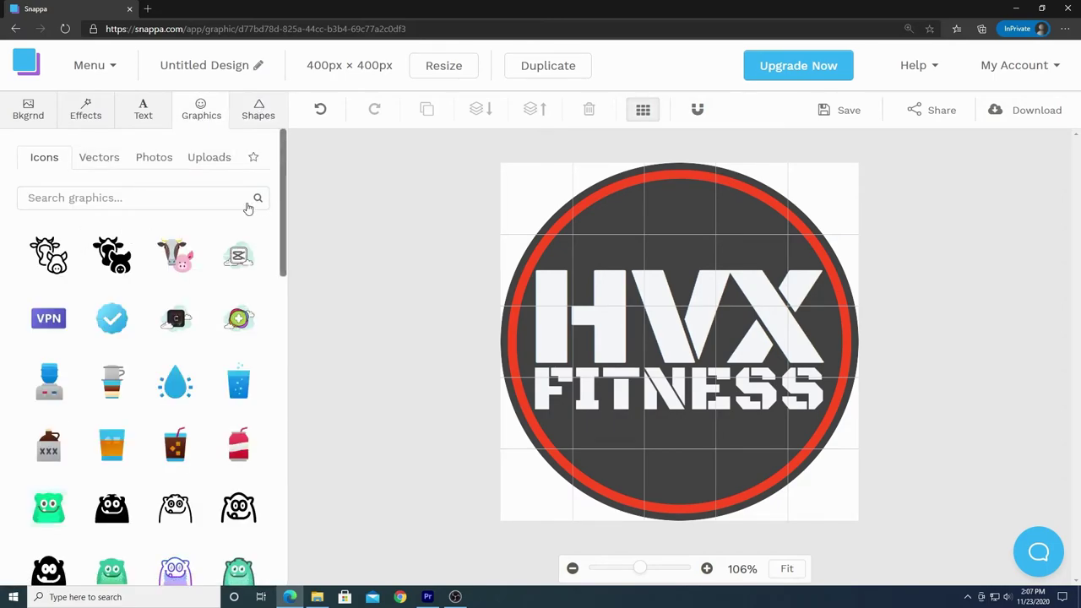
{"action": "left_click", "coordinate": [186, 193]}
{"action": "type", "text": "exercise"}
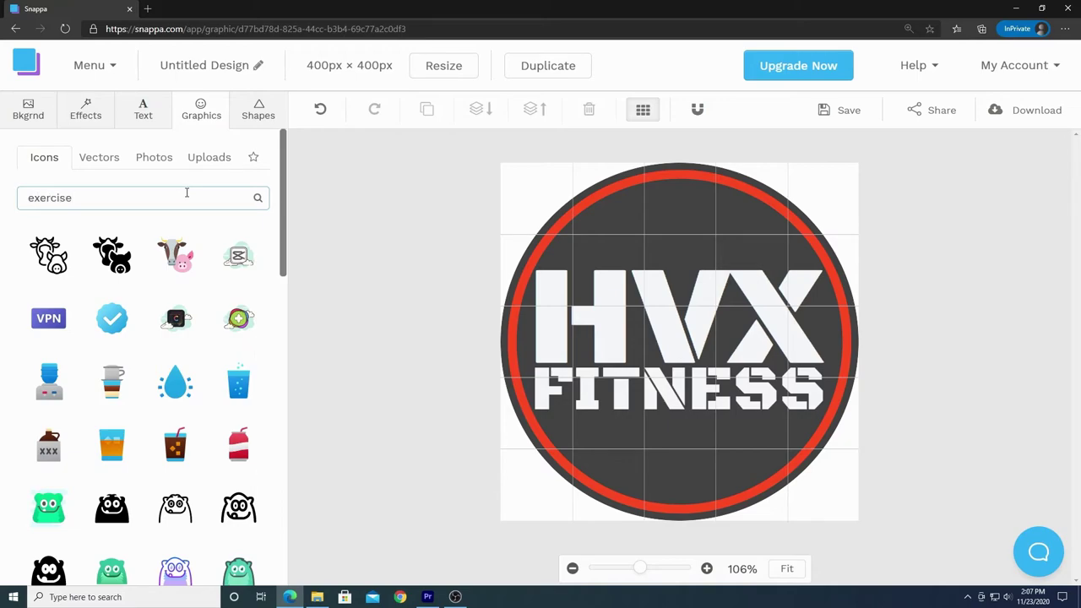
{"action": "left_click", "coordinate": [255, 199]}
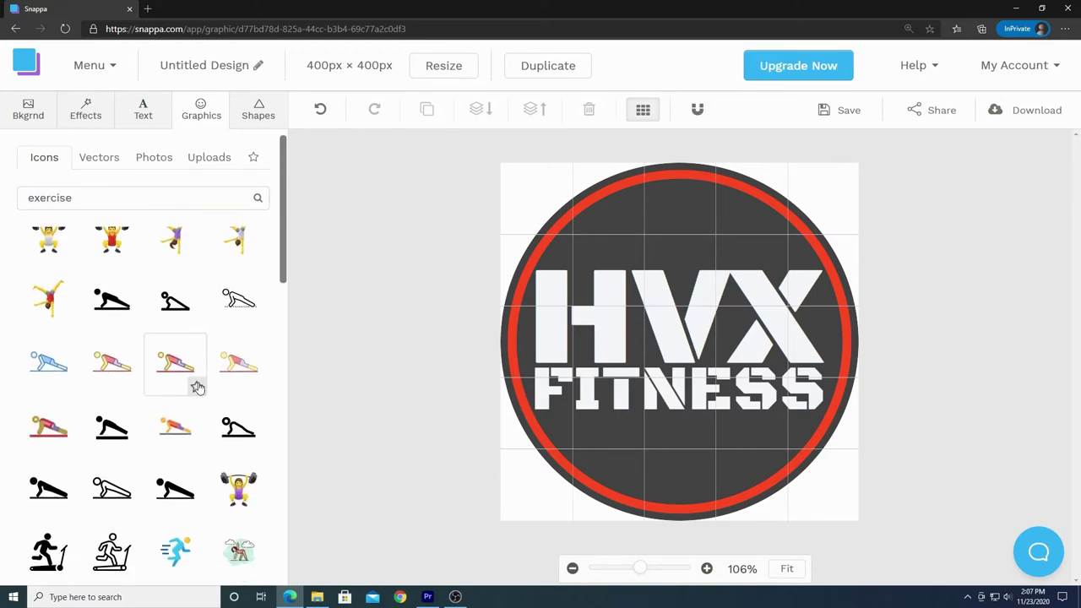
Add the solid black icon of a lunging weightlifter holding a barbell overhead to the design.
{"action": "scroll", "coordinate": [196, 384], "scroll_direction": "down", "scroll_amount": 4}
{"action": "scroll", "coordinate": [199, 388], "scroll_direction": "down", "scroll_amount": 10}
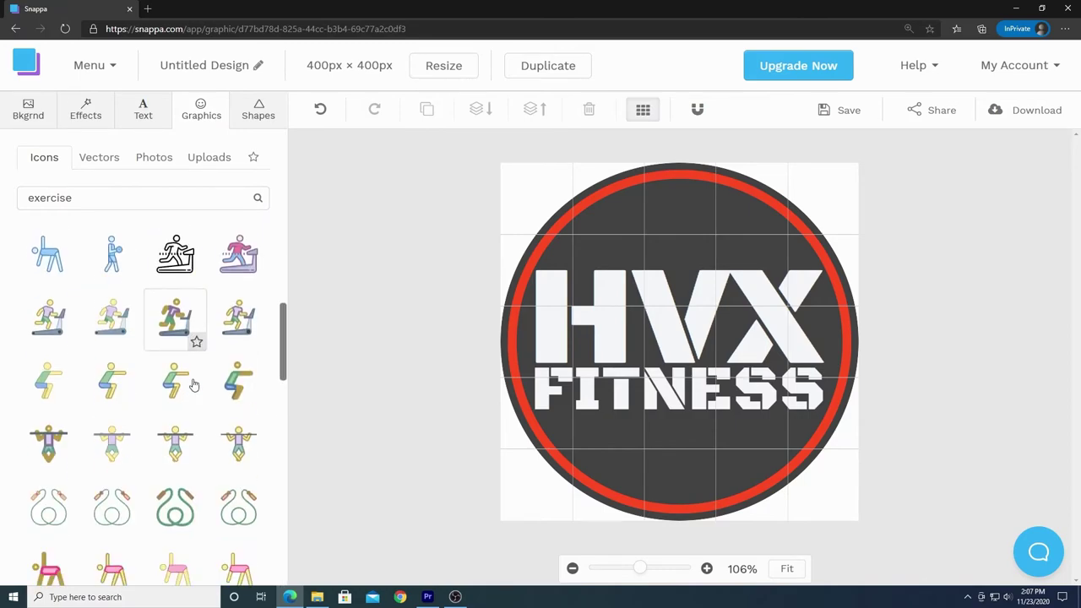
{"action": "scroll", "coordinate": [194, 385], "scroll_direction": "down", "scroll_amount": 10}
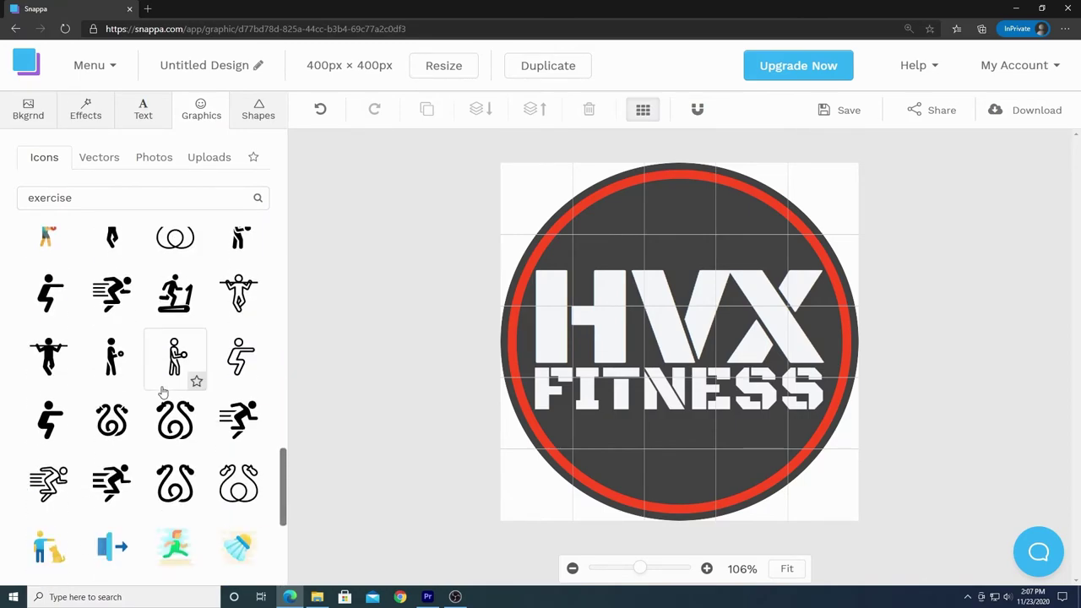
{"action": "scroll", "coordinate": [165, 392], "scroll_direction": "down", "scroll_amount": 10}
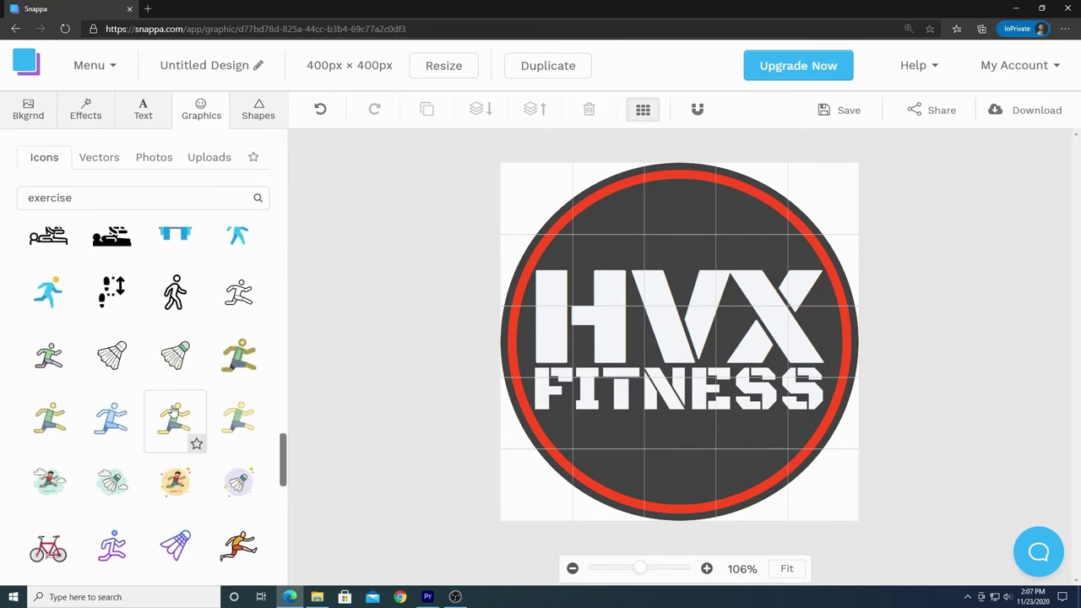
{"action": "scroll", "coordinate": [172, 411], "scroll_direction": "down", "scroll_amount": 10}
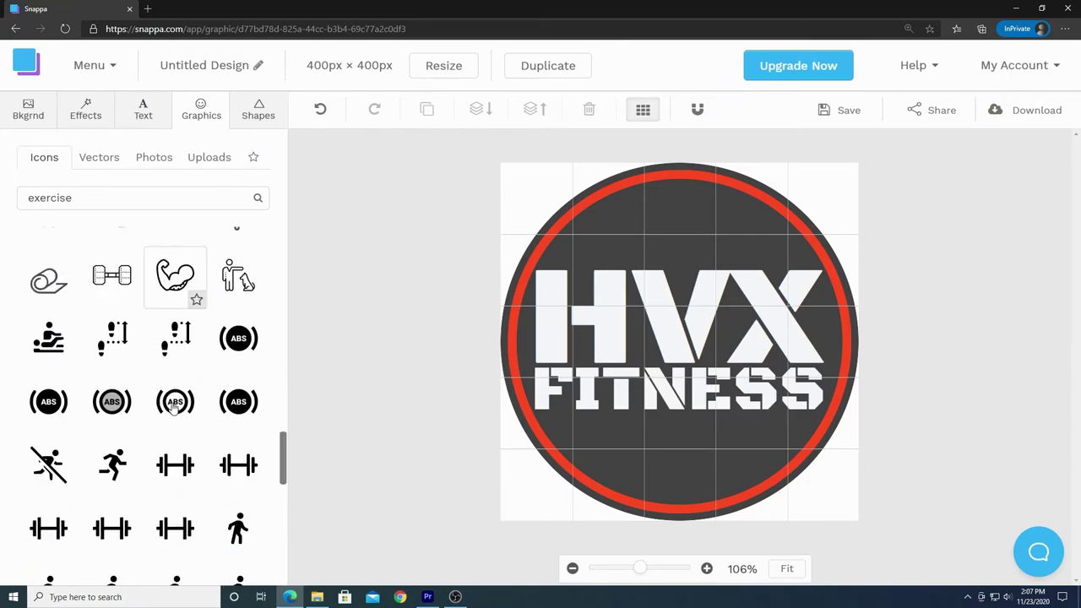
{"action": "scroll", "coordinate": [172, 409], "scroll_direction": "down", "scroll_amount": 10}
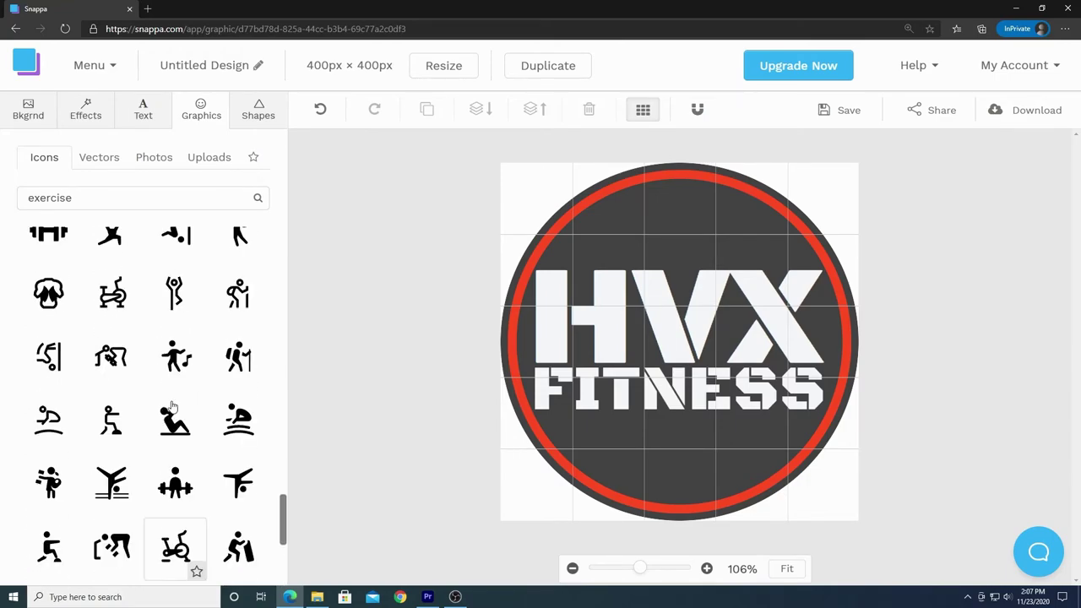
{"action": "scroll", "coordinate": [172, 405], "scroll_direction": "up", "scroll_amount": 2}
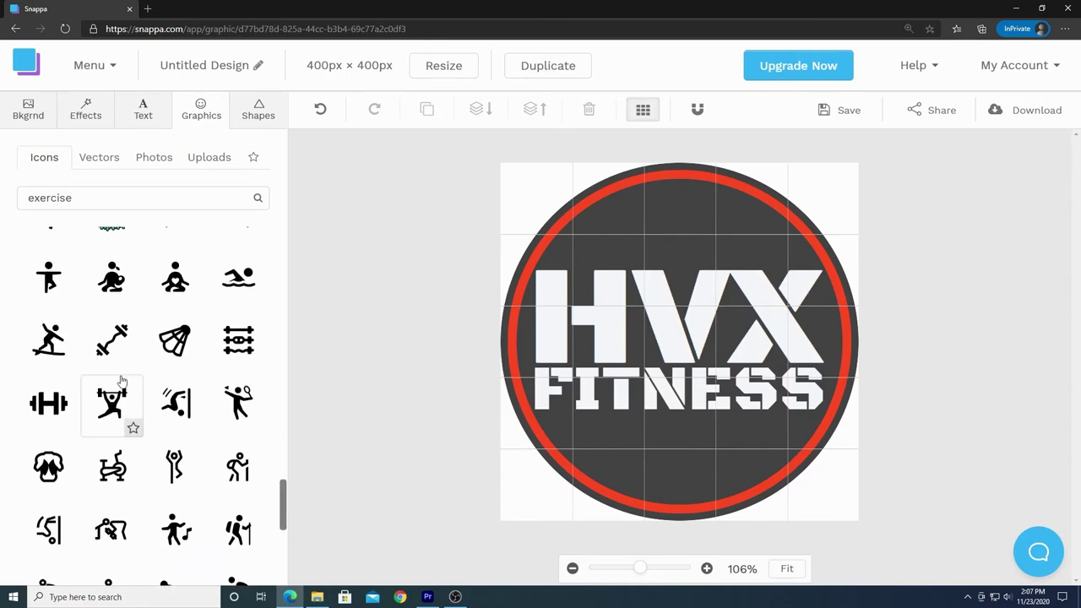
{"action": "left_click", "coordinate": [134, 431]}
{"action": "left_click", "coordinate": [117, 410]}
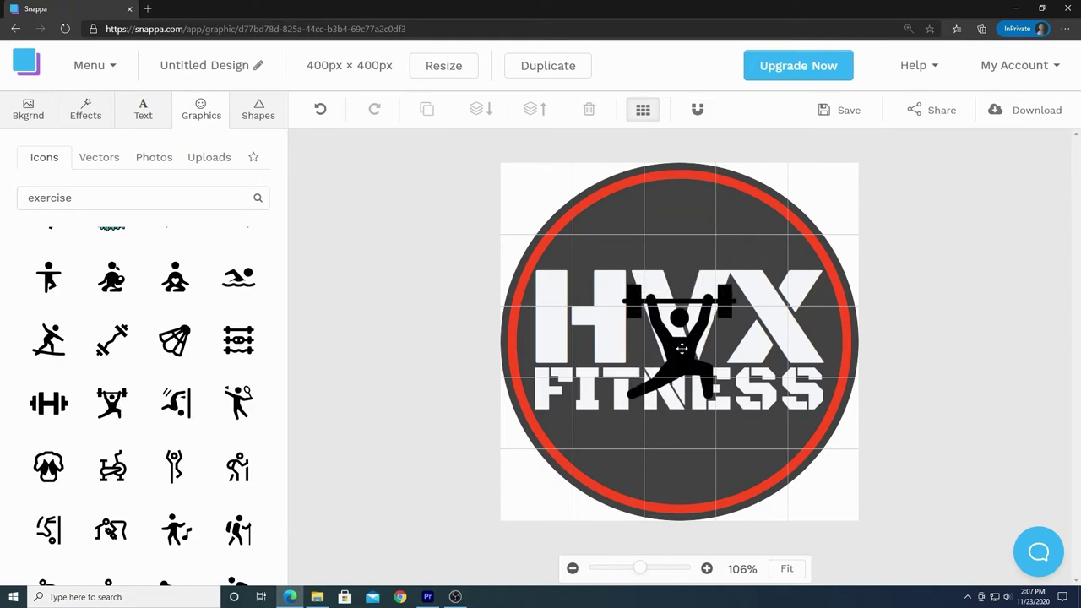
Shrink the weightlifter icon to about the letter height of FITNESS and place it over the T.
{"action": "left_click", "coordinate": [681, 349]}
{"action": "left_click_drag", "start_coordinate": [682, 349], "coordinate": [620, 394]}
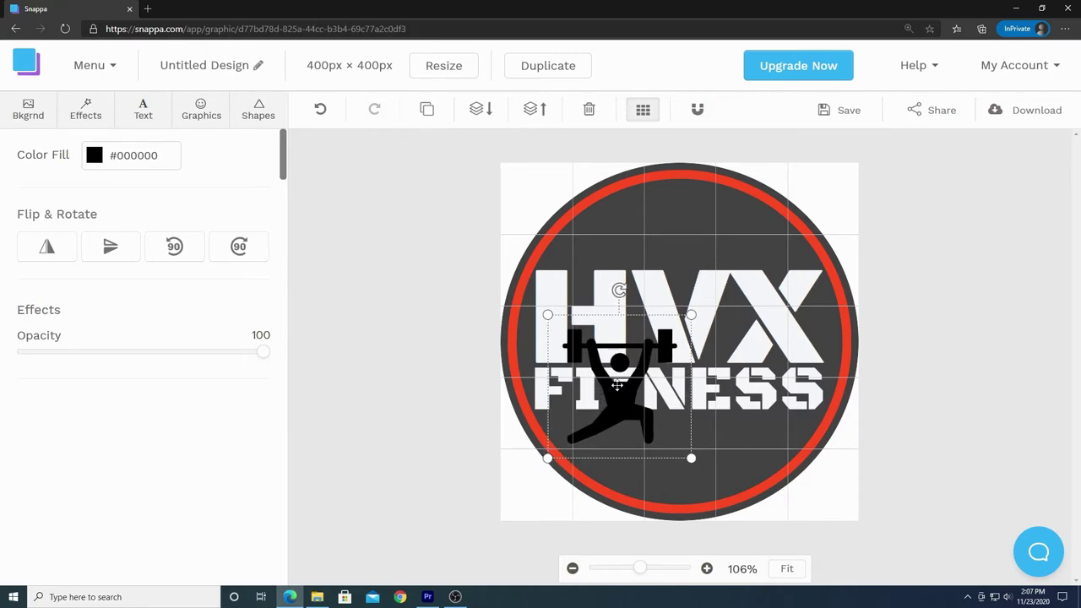
{"action": "left_click_drag", "start_coordinate": [548, 315], "coordinate": [617, 384]}
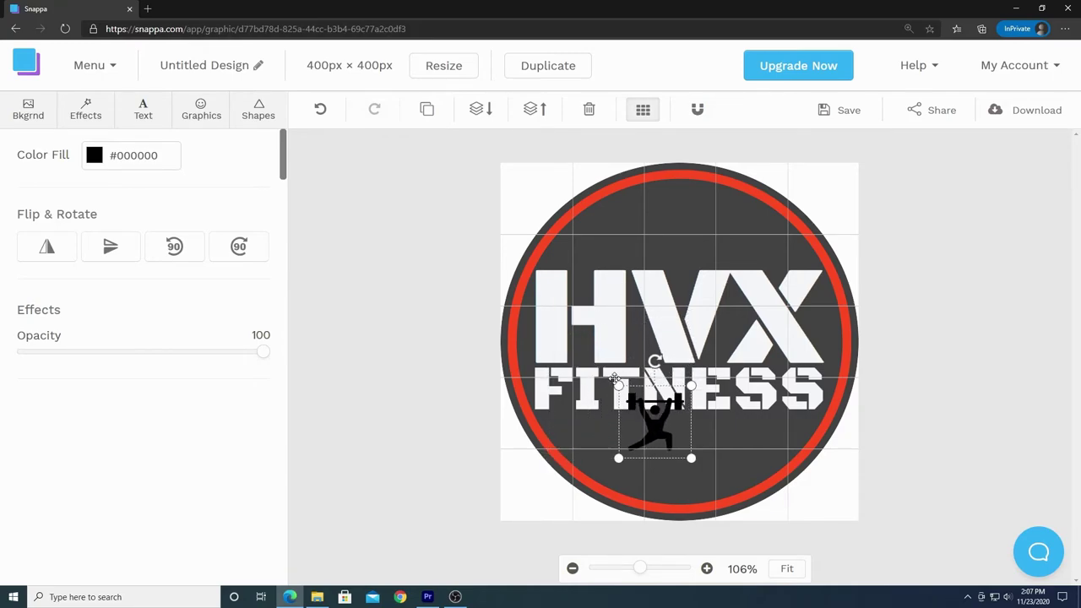
{"action": "left_click_drag", "start_coordinate": [657, 426], "coordinate": [625, 393]}
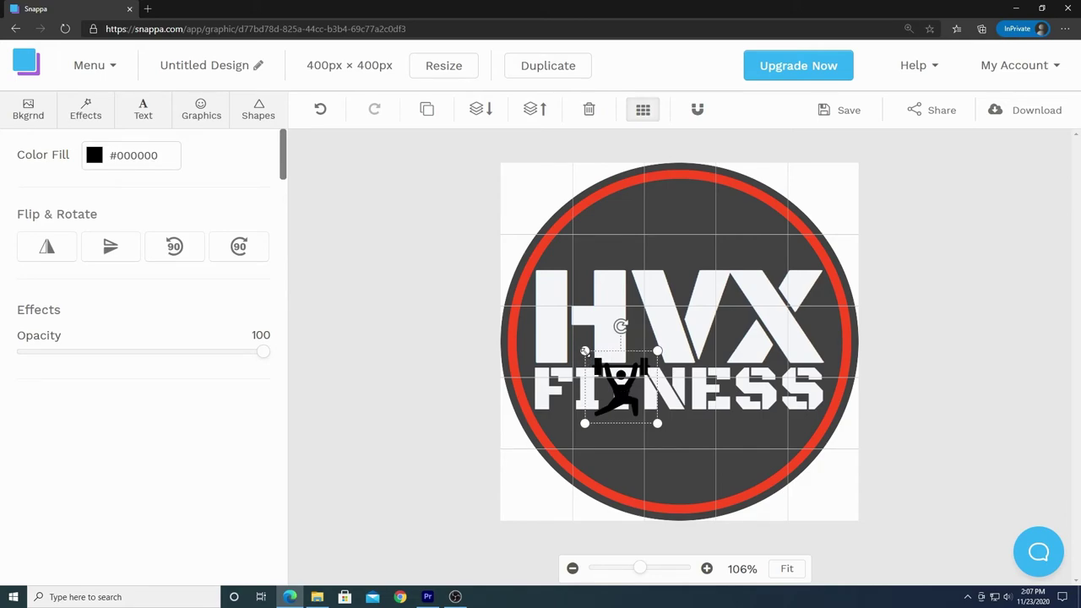
{"action": "left_click_drag", "start_coordinate": [584, 350], "coordinate": [590, 356]}
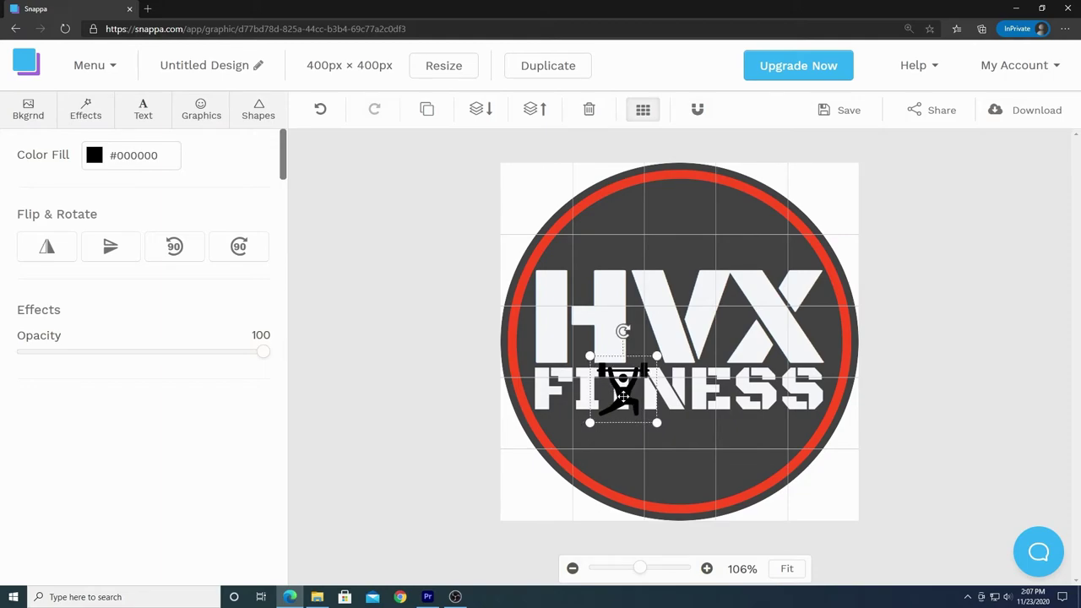
Bring the FITNESS text in front of the icon and replace its letter T with a blank gap.
{"action": "left_click", "coordinate": [730, 399]}
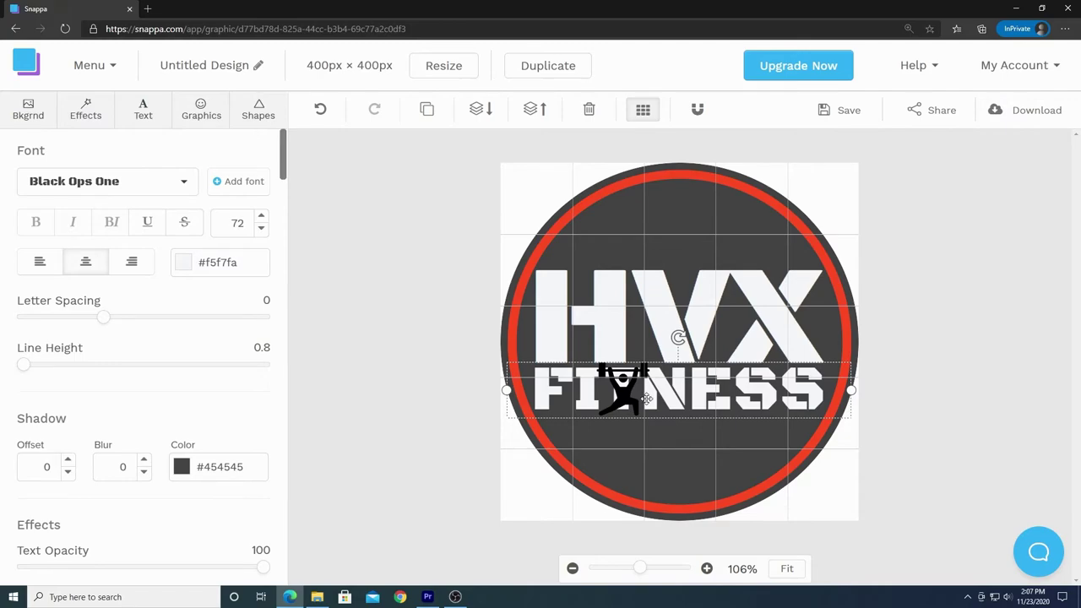
{"action": "left_click", "coordinate": [537, 112]}
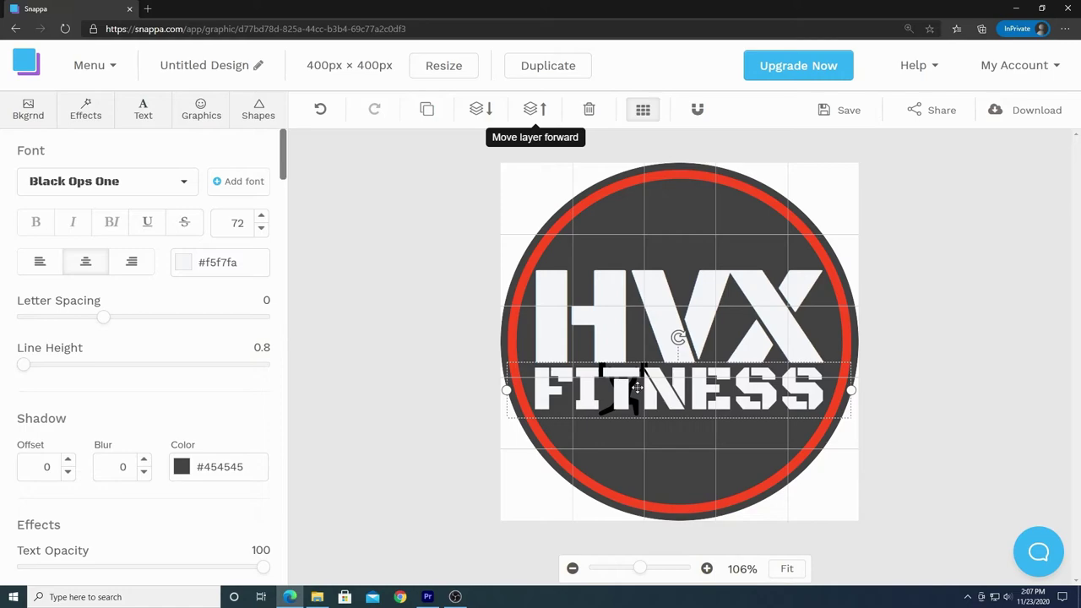
{"action": "double_click", "coordinate": [637, 386]}
{"action": "left_click", "coordinate": [639, 388]}
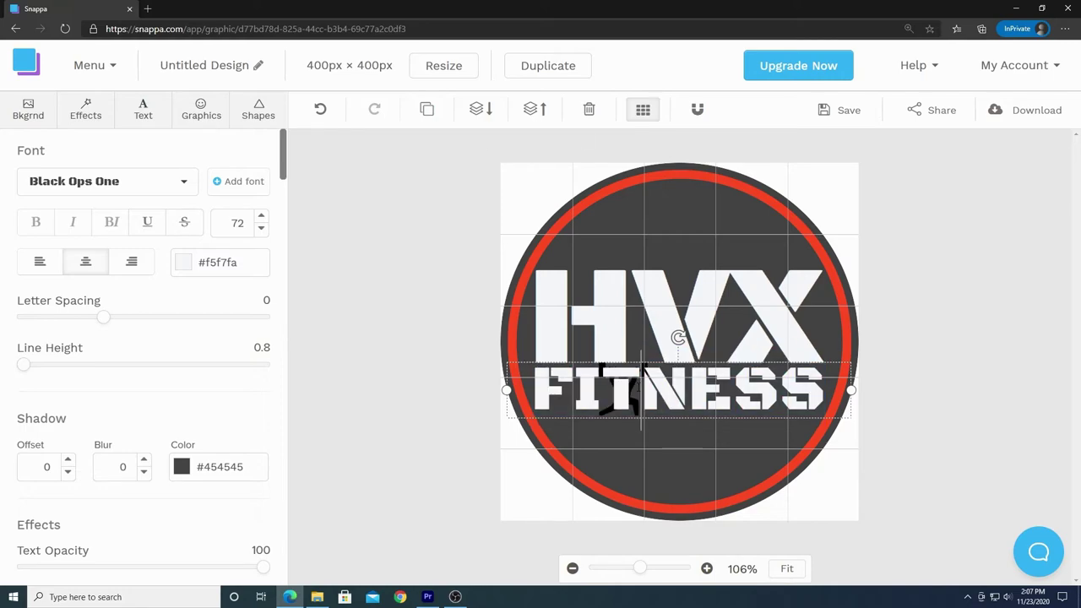
{"action": "key", "text": "BackSpace"}
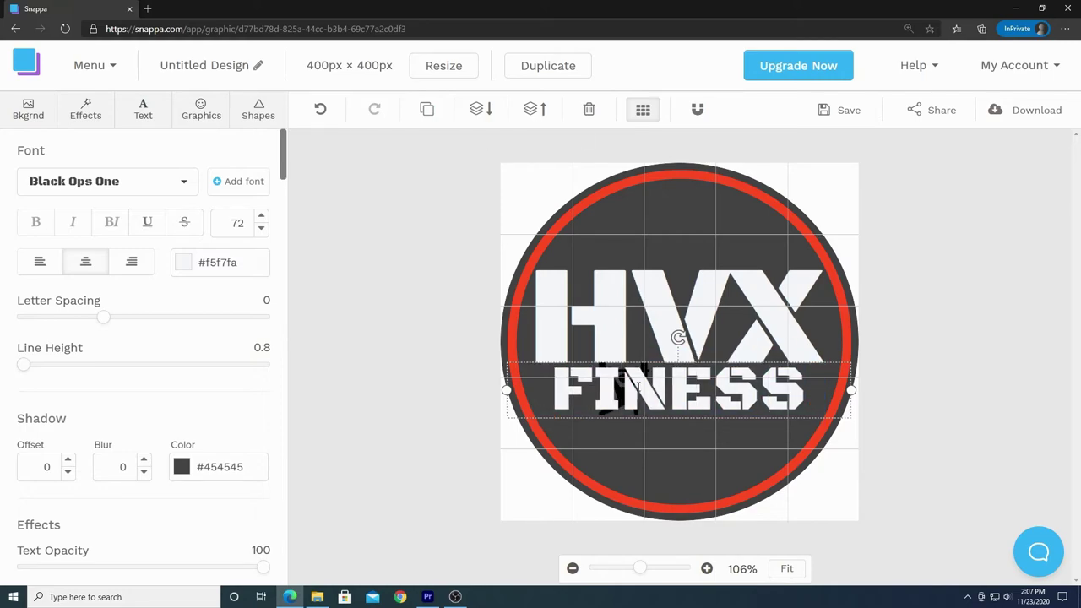
{"action": "type", "text": "T"}
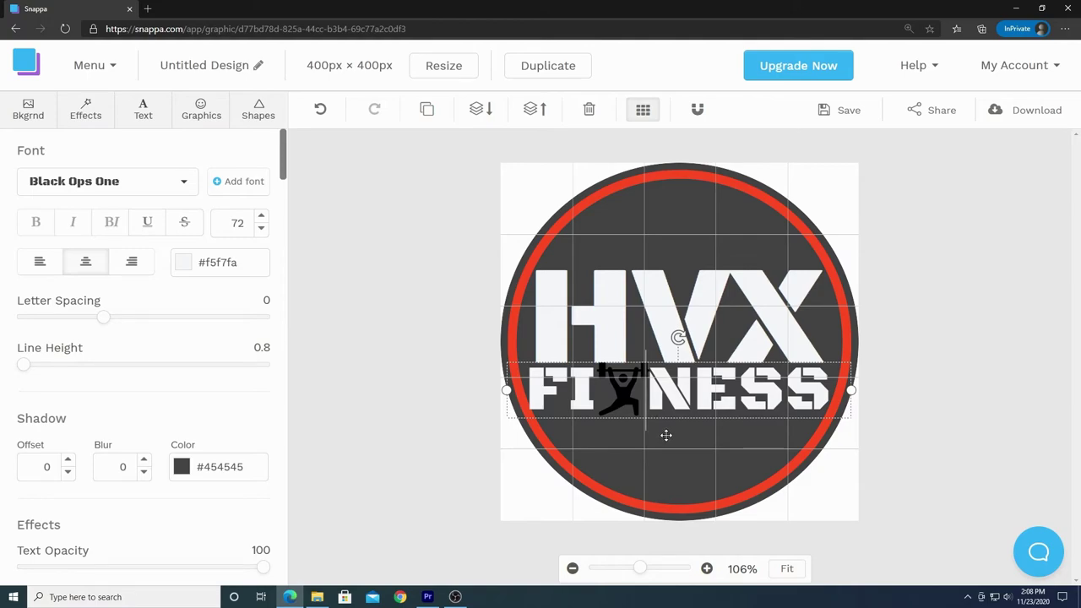
Set the font size of the FI NESS text to 71 and nudge it slightly right.
{"action": "left_click", "coordinate": [682, 393]}
{"action": "left_click", "coordinate": [734, 435]}
{"action": "left_click", "coordinate": [754, 394]}
{"action": "left_click", "coordinate": [263, 230]}
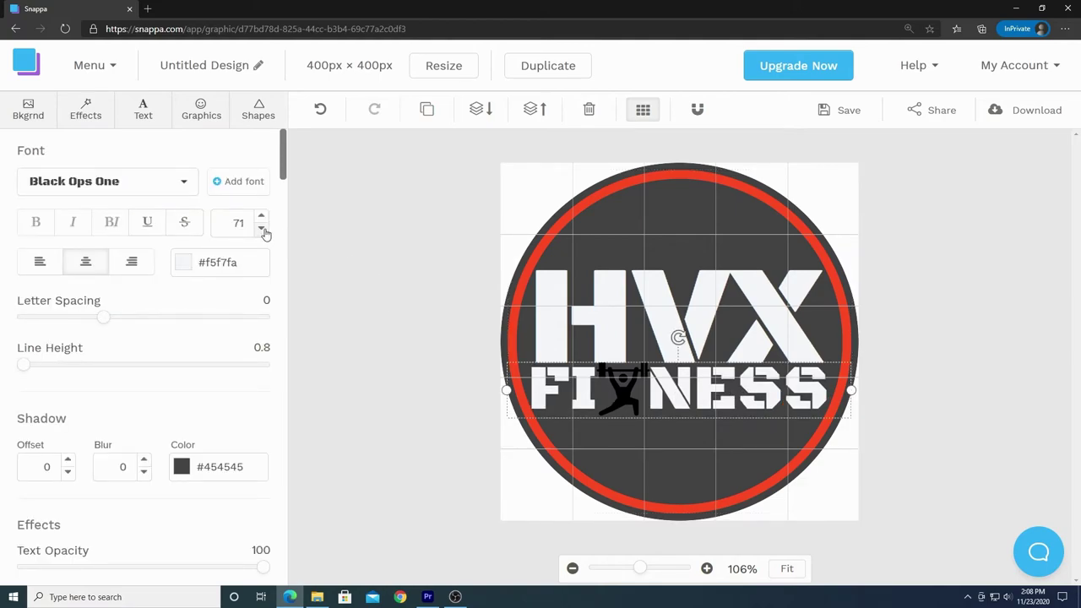
{"action": "left_click", "coordinate": [263, 230]}
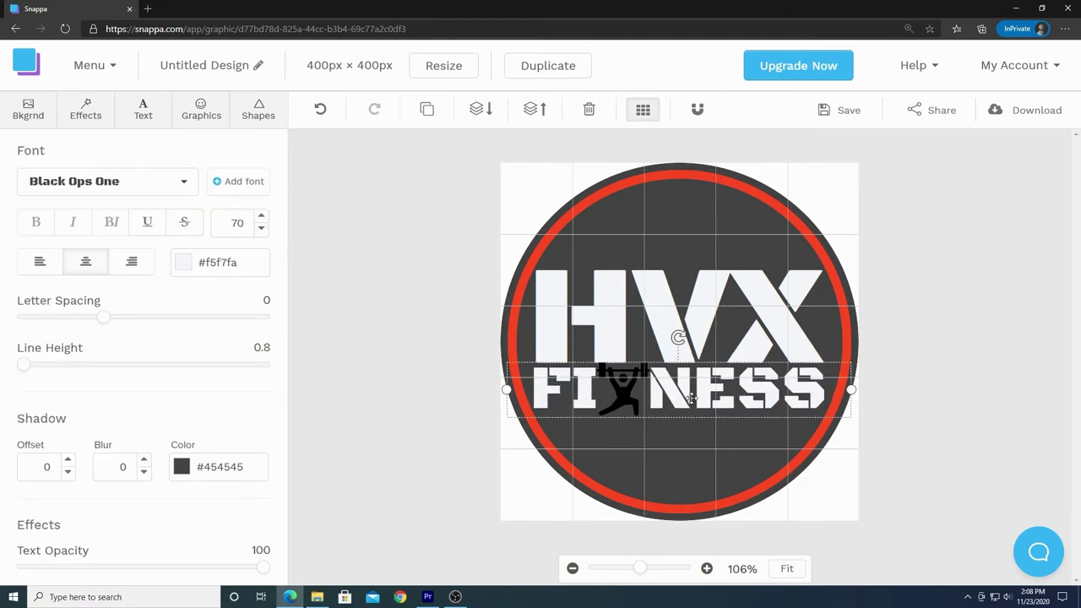
{"action": "left_click", "coordinate": [262, 217]}
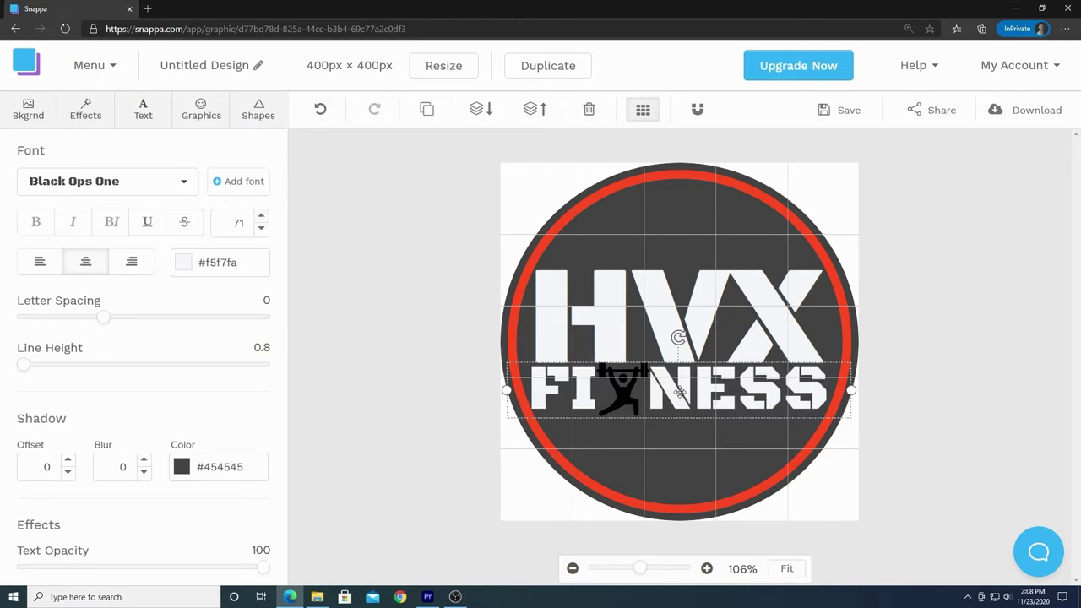
{"action": "left_click_drag", "start_coordinate": [679, 392], "coordinate": [681, 392]}
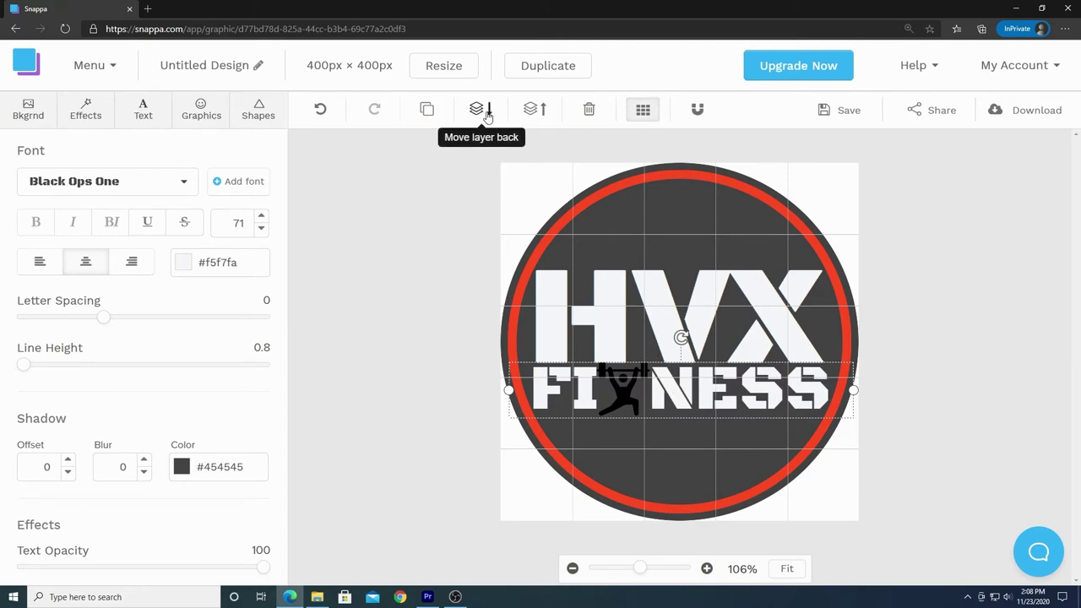
Nudge the weightlifter icon slightly right to center it in the gap between FI and NESS.
{"action": "left_click", "coordinate": [619, 394]}
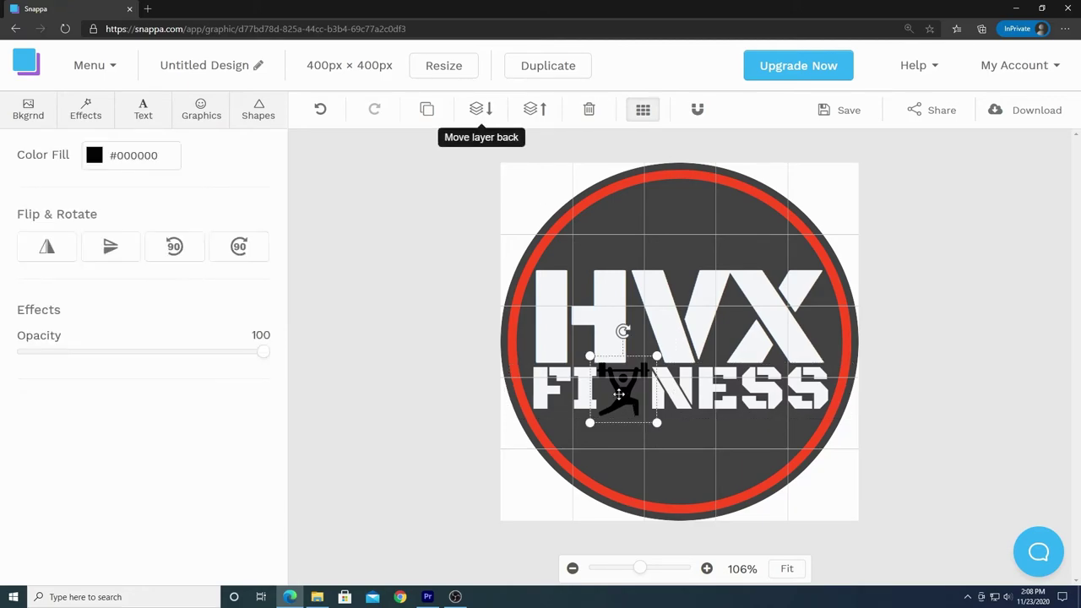
{"action": "left_click_drag", "start_coordinate": [623, 393], "coordinate": [624, 394]}
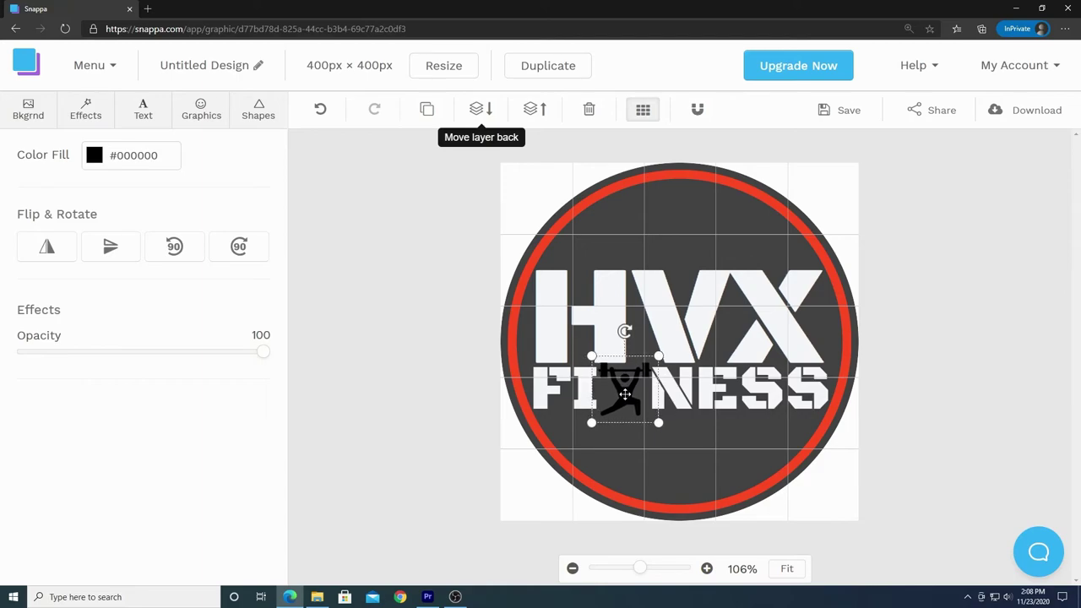
{"action": "left_click_drag", "start_coordinate": [625, 393], "coordinate": [623, 394]}
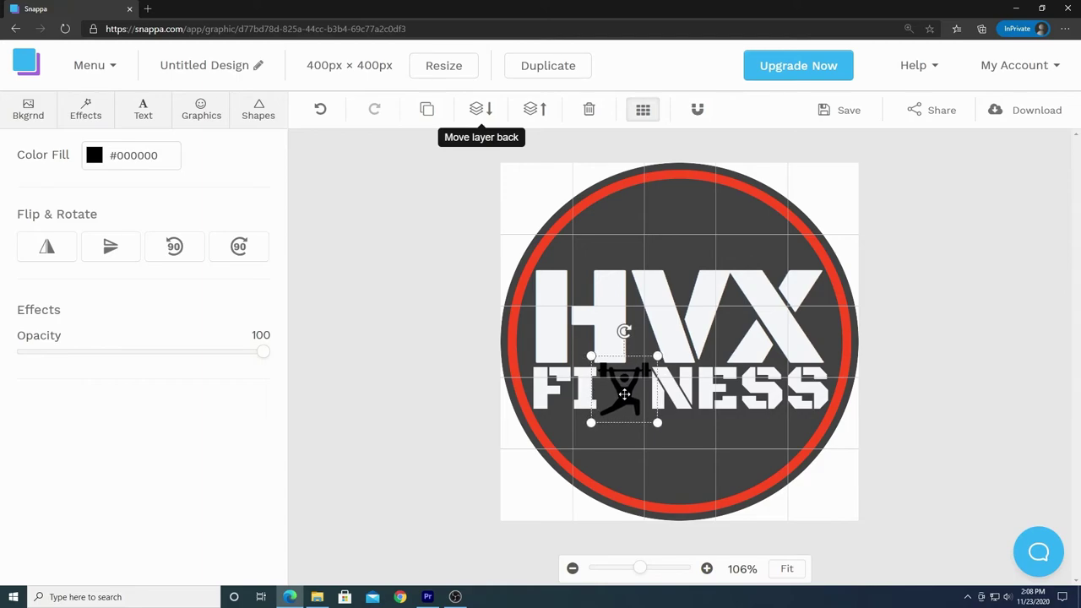
{"action": "left_click", "coordinate": [689, 440]}
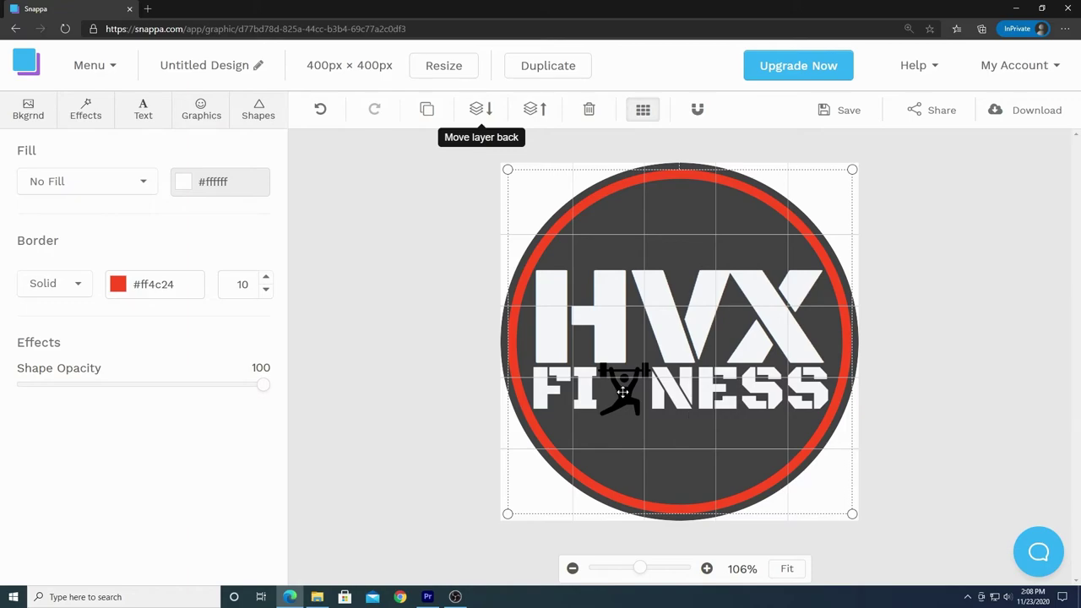
Fill the weightlifter icon with the saved red #ff4c24 and hide the grid.
{"action": "left_click", "coordinate": [622, 394]}
{"action": "left_click", "coordinate": [123, 158]}
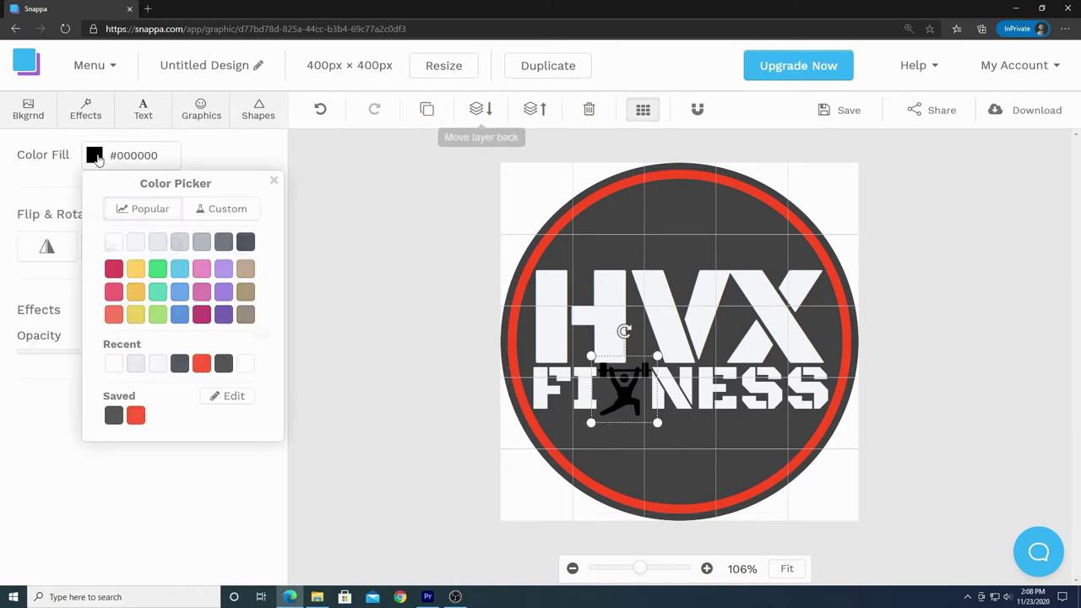
{"action": "left_click", "coordinate": [136, 415]}
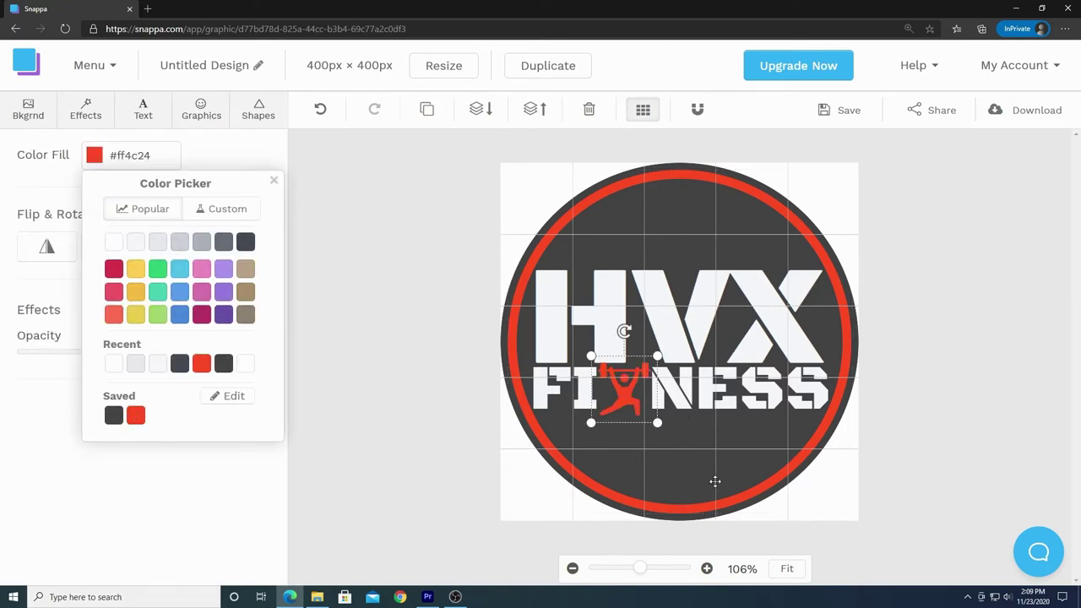
{"action": "left_click", "coordinate": [707, 450]}
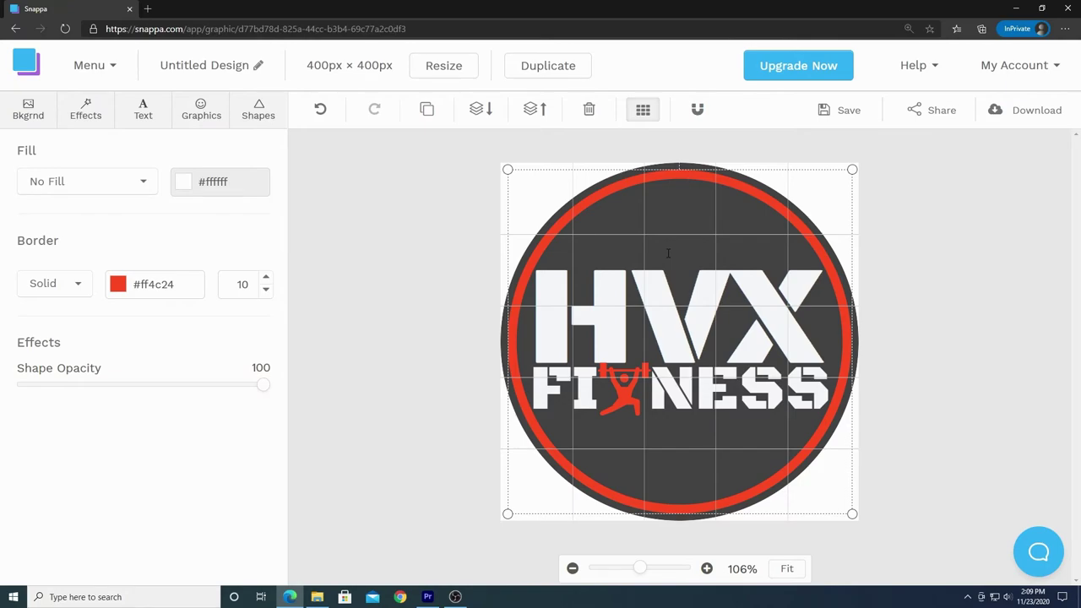
{"action": "left_click", "coordinate": [643, 109]}
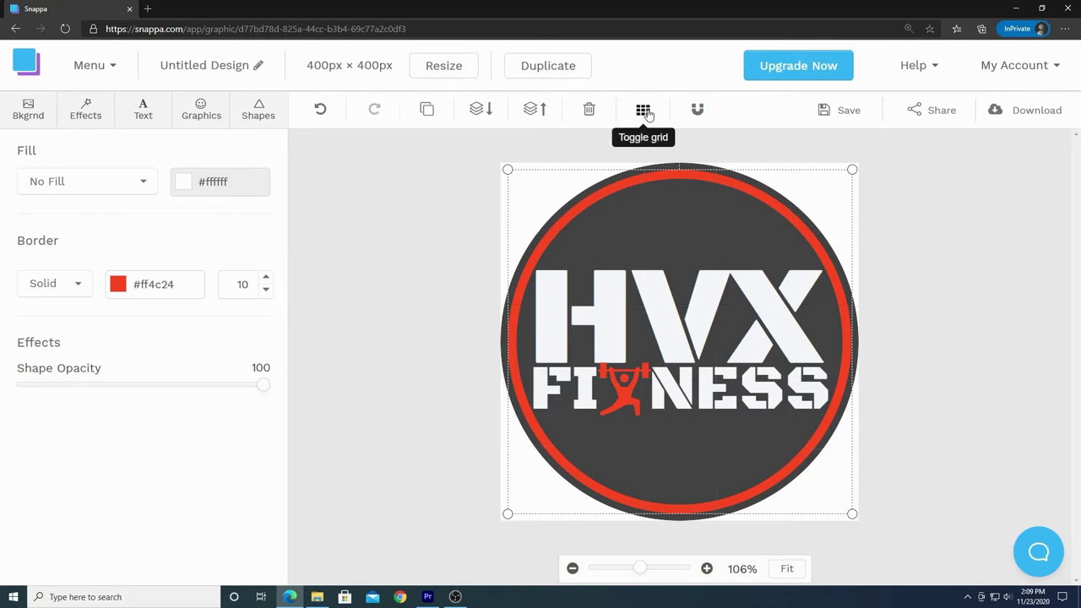
{"action": "left_click", "coordinate": [958, 298]}
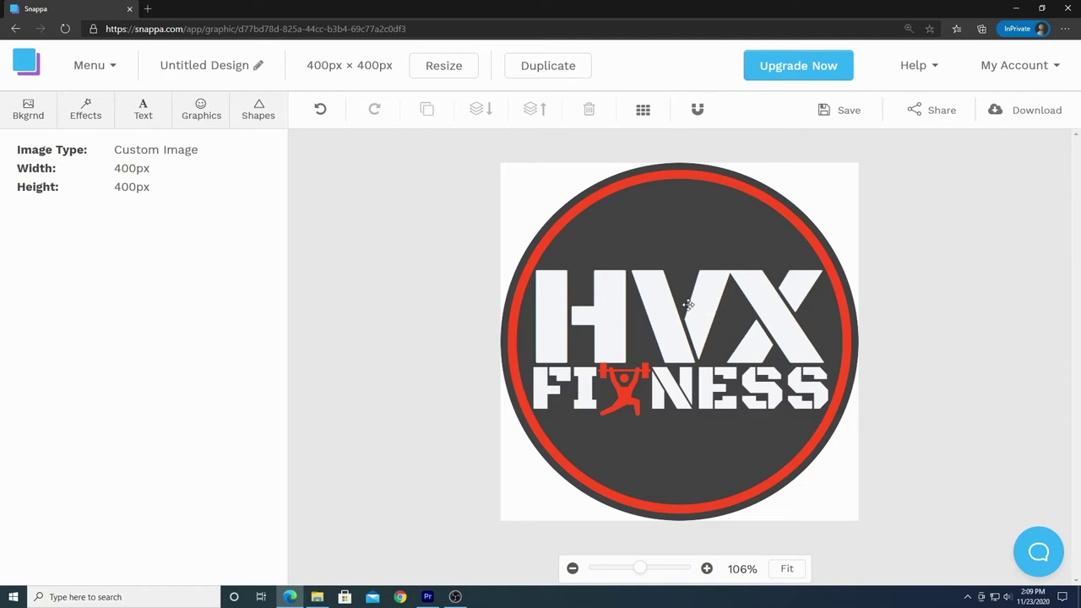
Set the font size of the HVX text to 161 and show the grid again.
{"action": "left_click", "coordinate": [613, 312]}
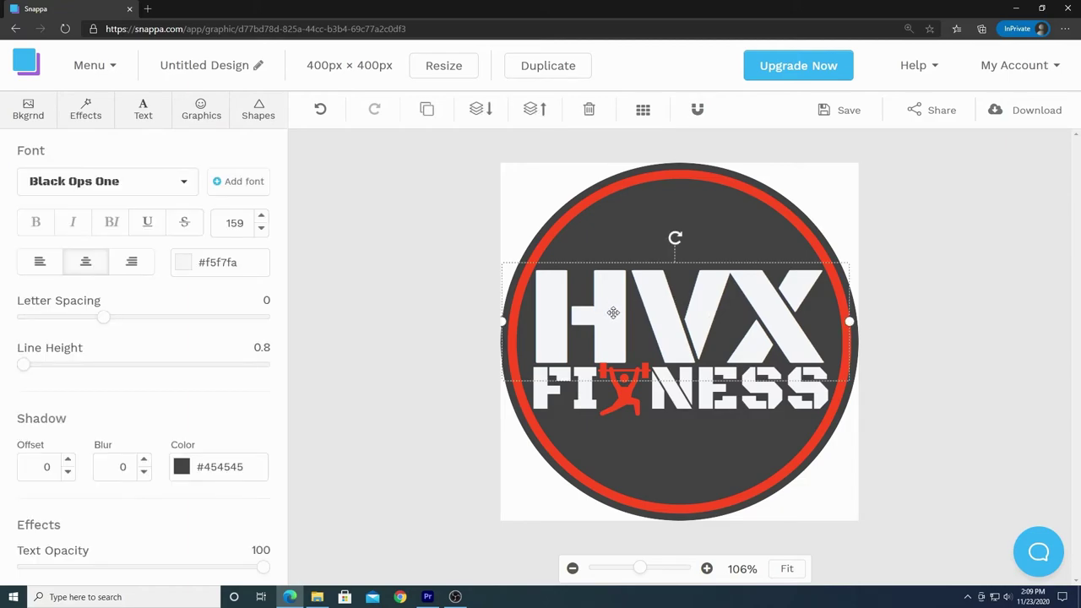
{"action": "left_click", "coordinate": [261, 216]}
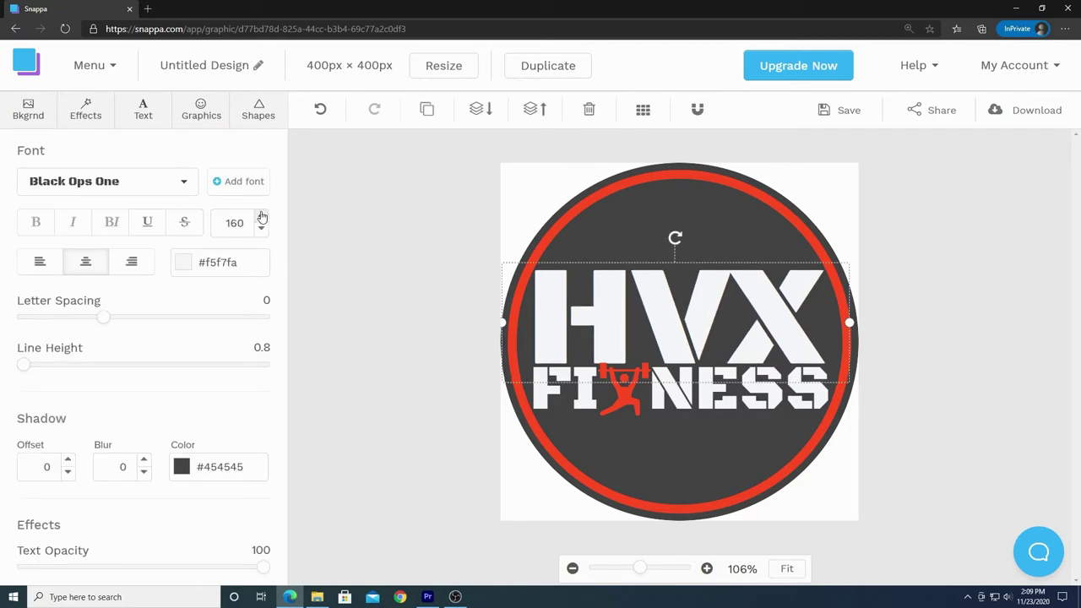
{"action": "left_click", "coordinate": [262, 217]}
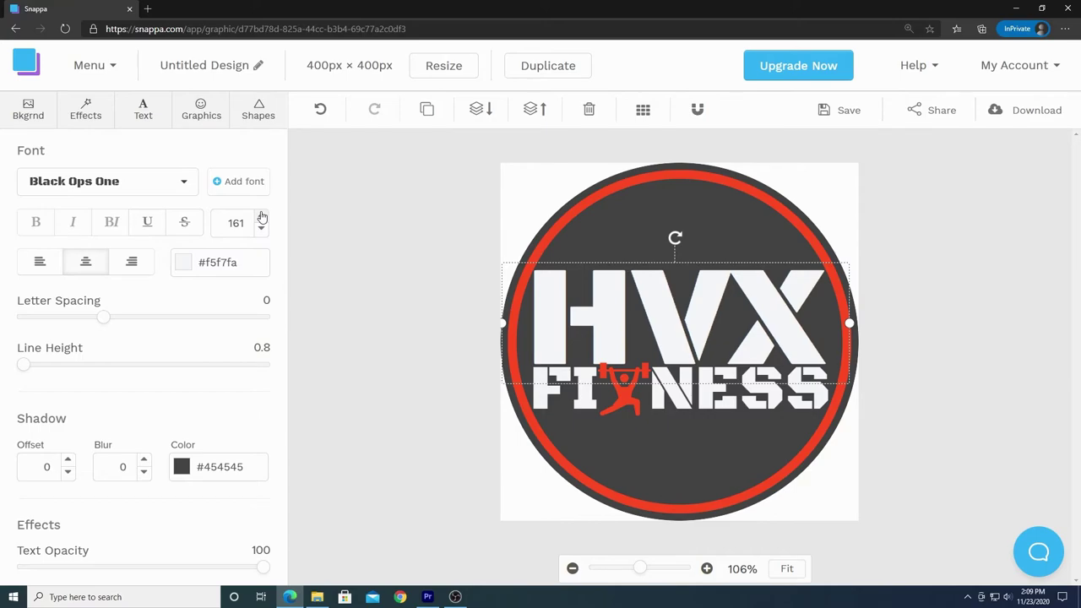
{"action": "left_click", "coordinate": [449, 348]}
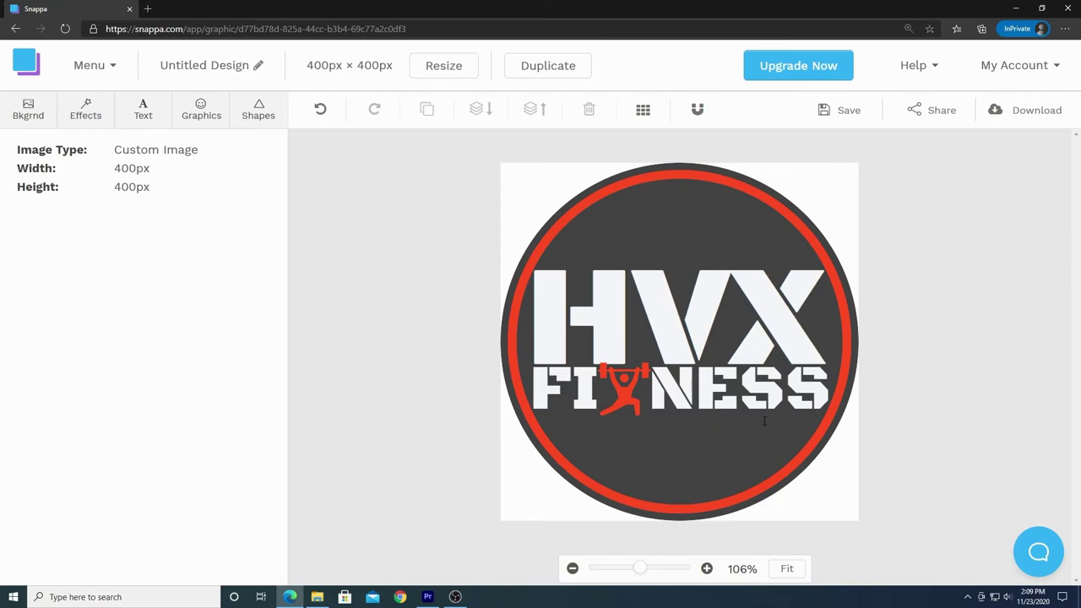
{"action": "left_click", "coordinate": [692, 315]}
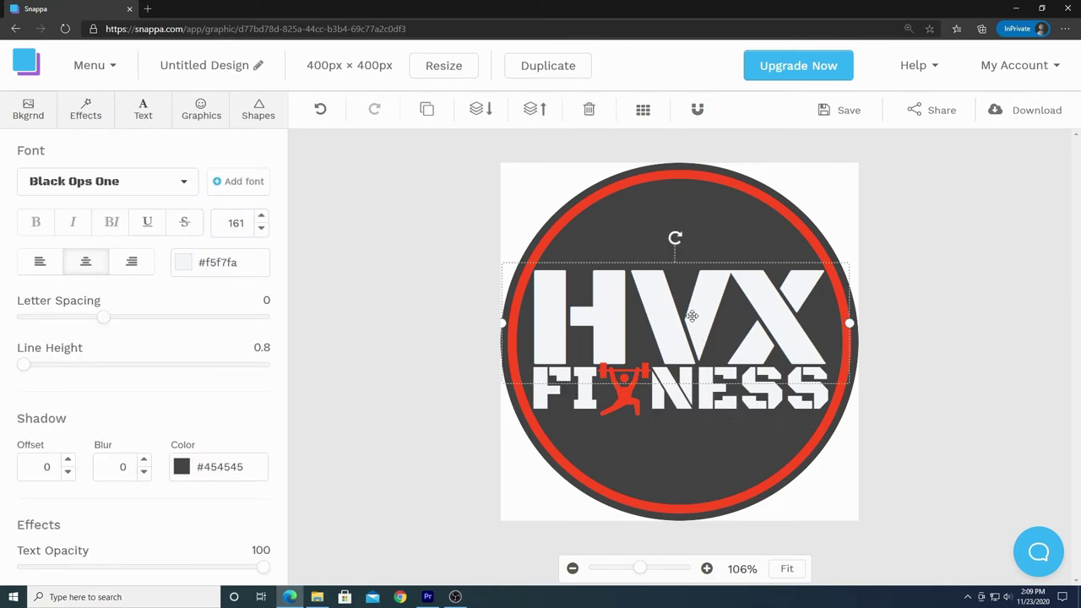
{"action": "left_click", "coordinate": [643, 110]}
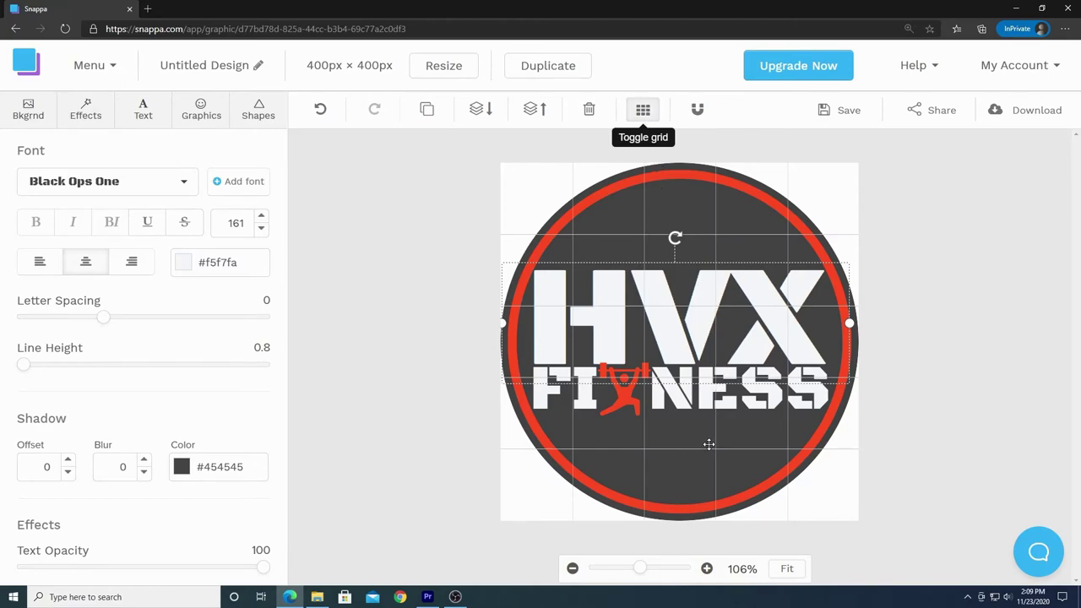
{"action": "left_click", "coordinate": [898, 270]}
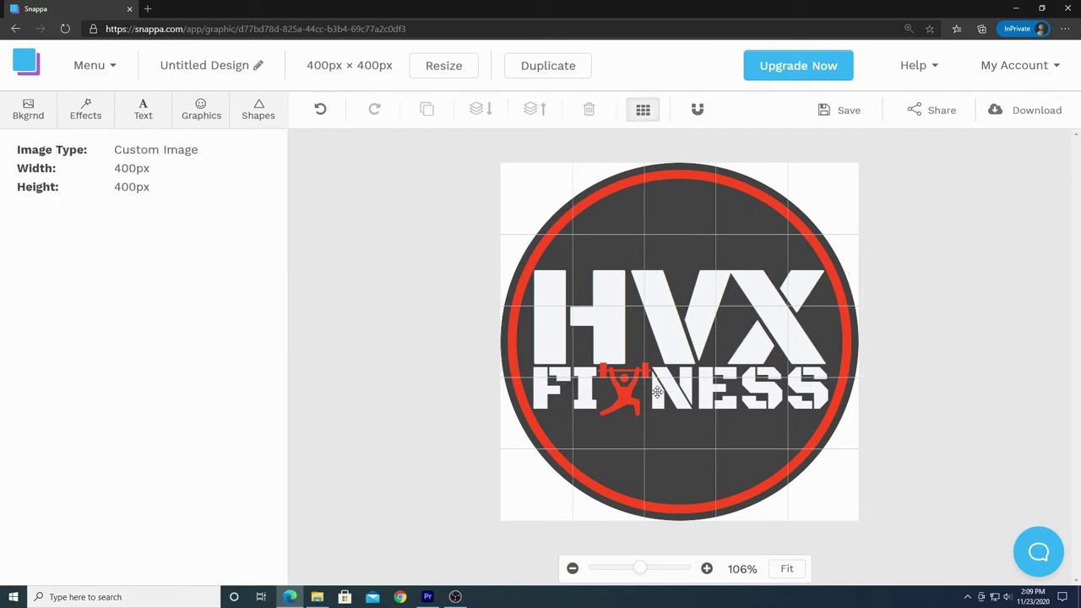
Add a solid triangle shape to the design and fill it with the saved red #ff4c24.
{"action": "left_click", "coordinate": [258, 111]}
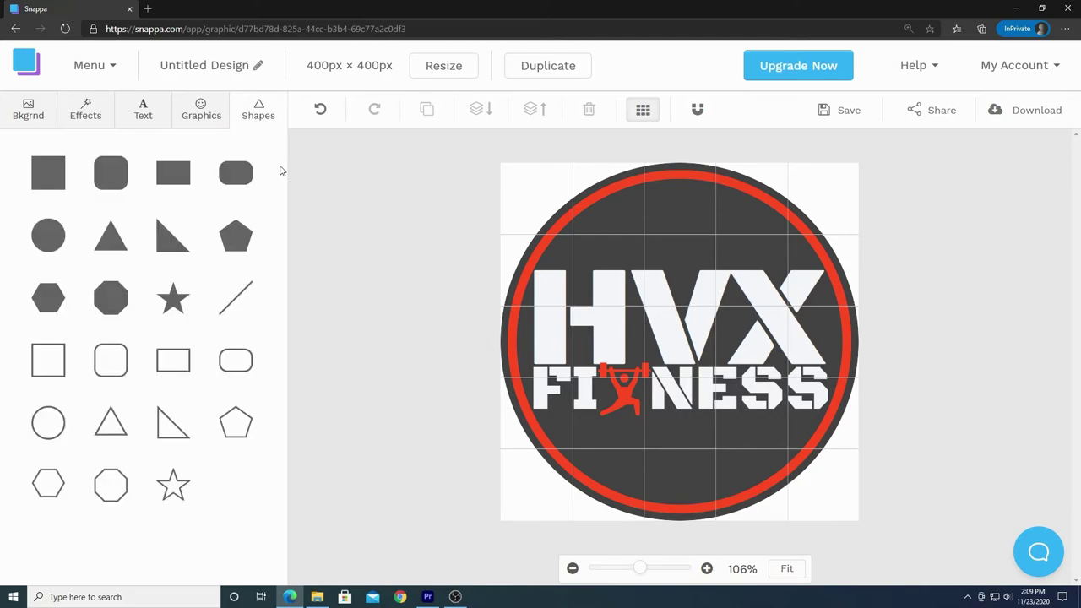
{"action": "left_click", "coordinate": [119, 249]}
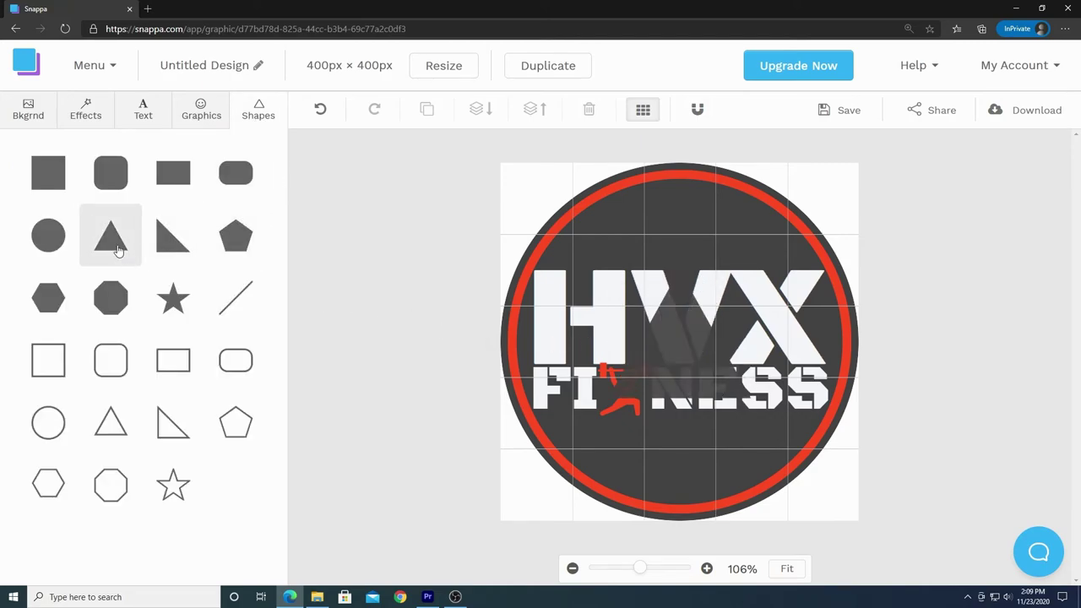
{"action": "left_click", "coordinate": [680, 338]}
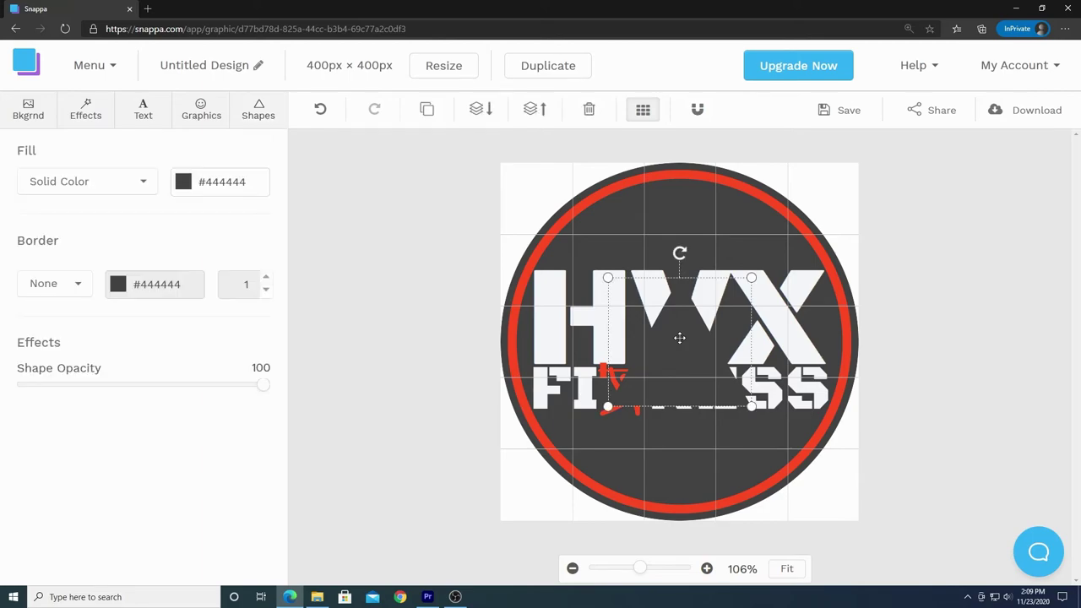
{"action": "left_click", "coordinate": [184, 182]}
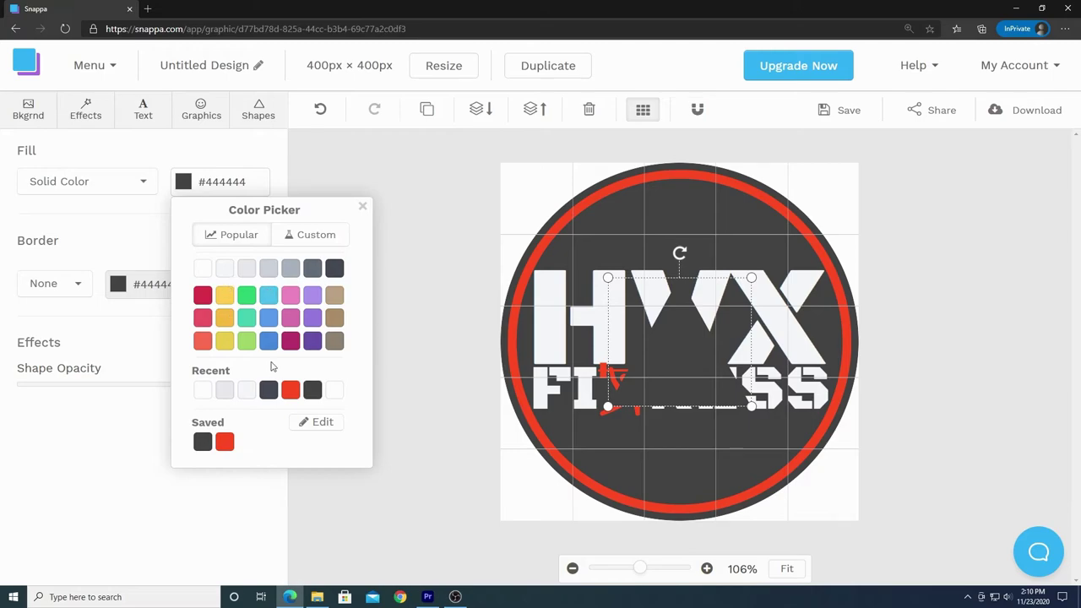
{"action": "left_click", "coordinate": [225, 441]}
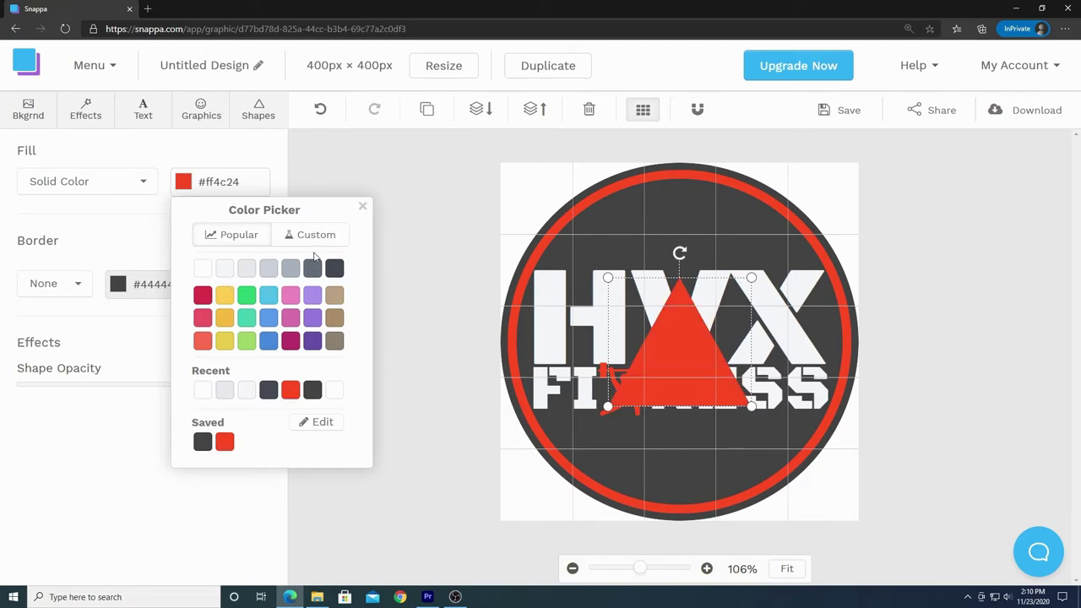
{"action": "left_click", "coordinate": [364, 208]}
Try dashed and solid #ffffff borders on the triangle and return its border to None.
{"action": "left_click", "coordinate": [118, 284]}
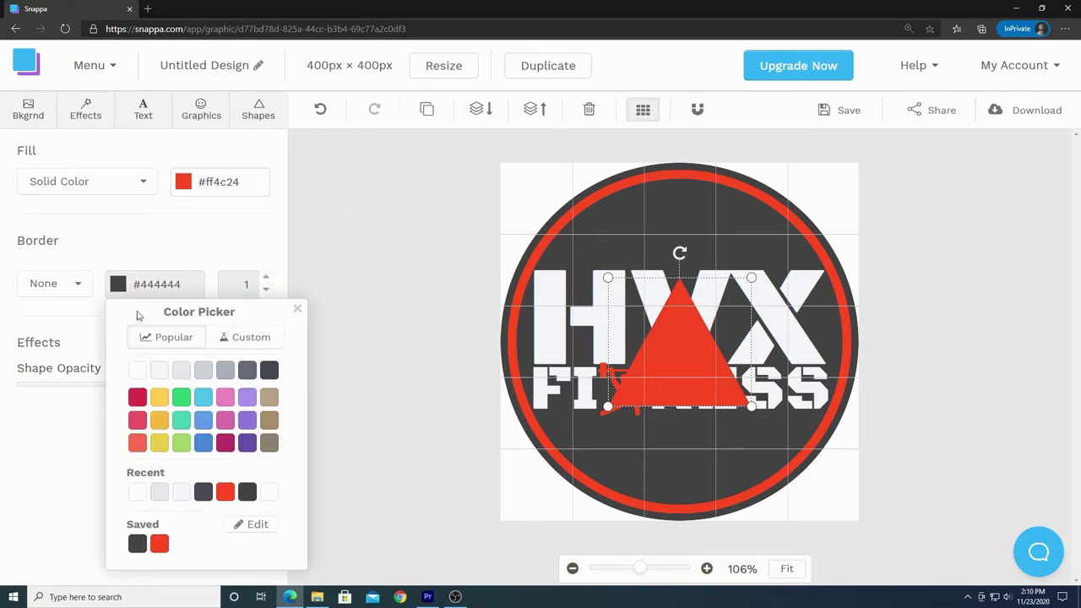
{"action": "left_click", "coordinate": [137, 492]}
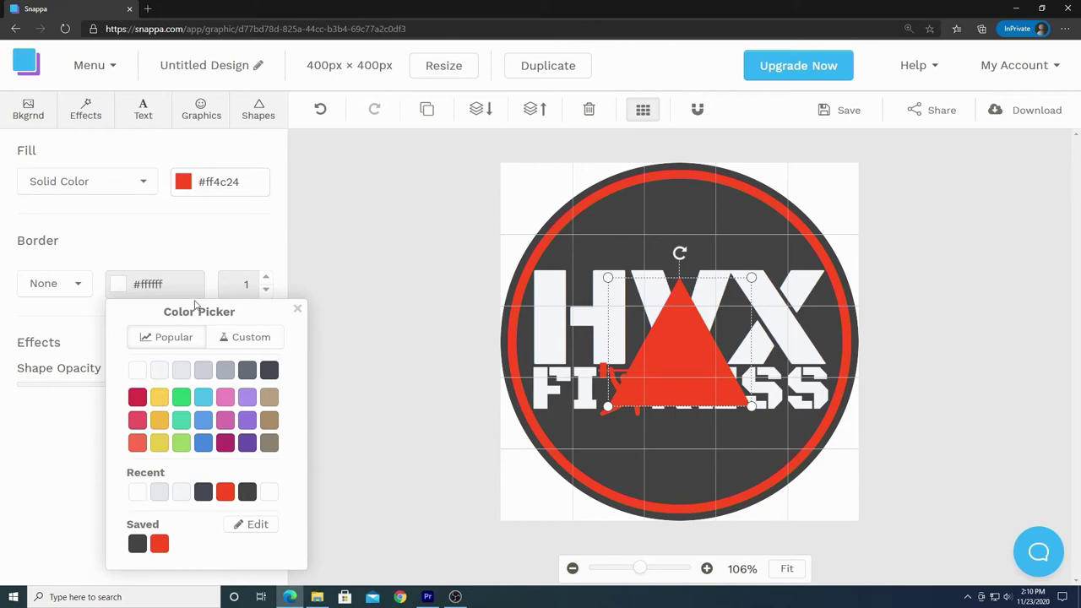
{"action": "left_click", "coordinate": [86, 291]}
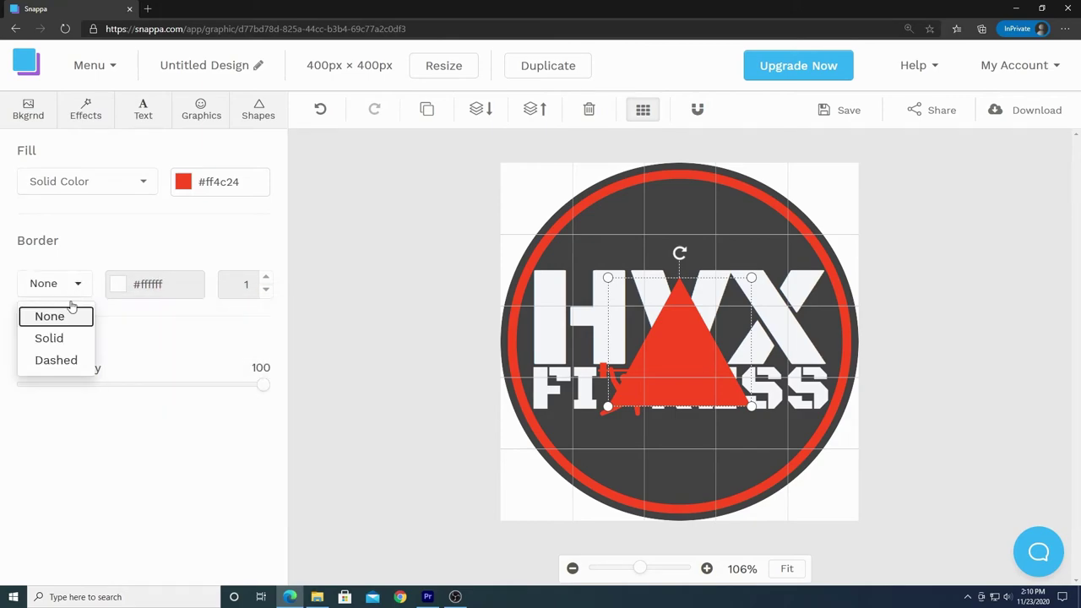
{"action": "left_click", "coordinate": [59, 361]}
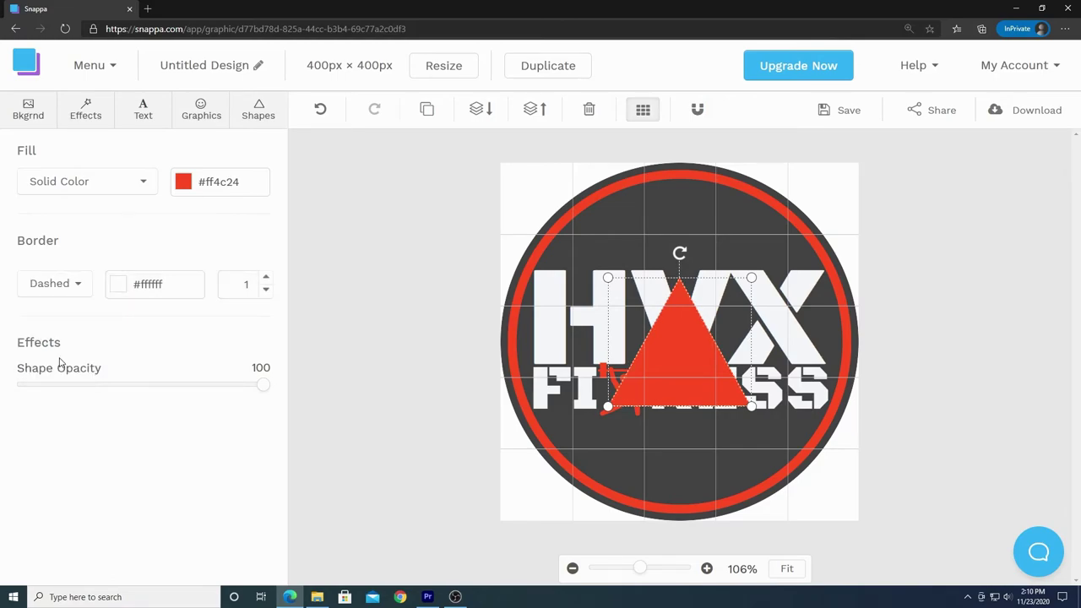
{"action": "left_click", "coordinate": [38, 292]}
{"action": "left_click", "coordinate": [59, 339]}
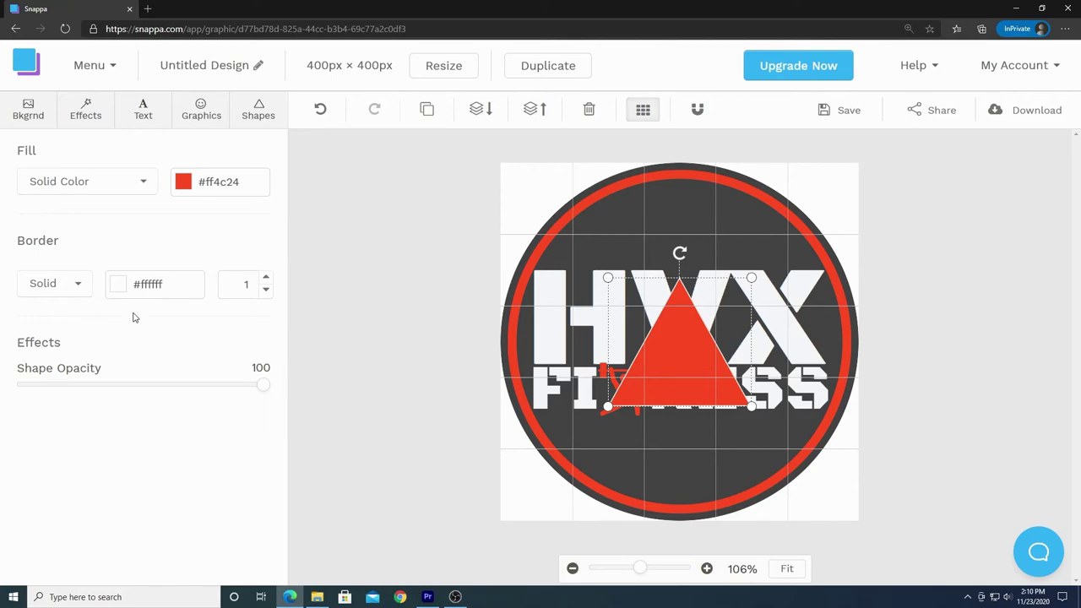
{"action": "left_click", "coordinate": [84, 291]}
{"action": "left_click", "coordinate": [44, 318]}
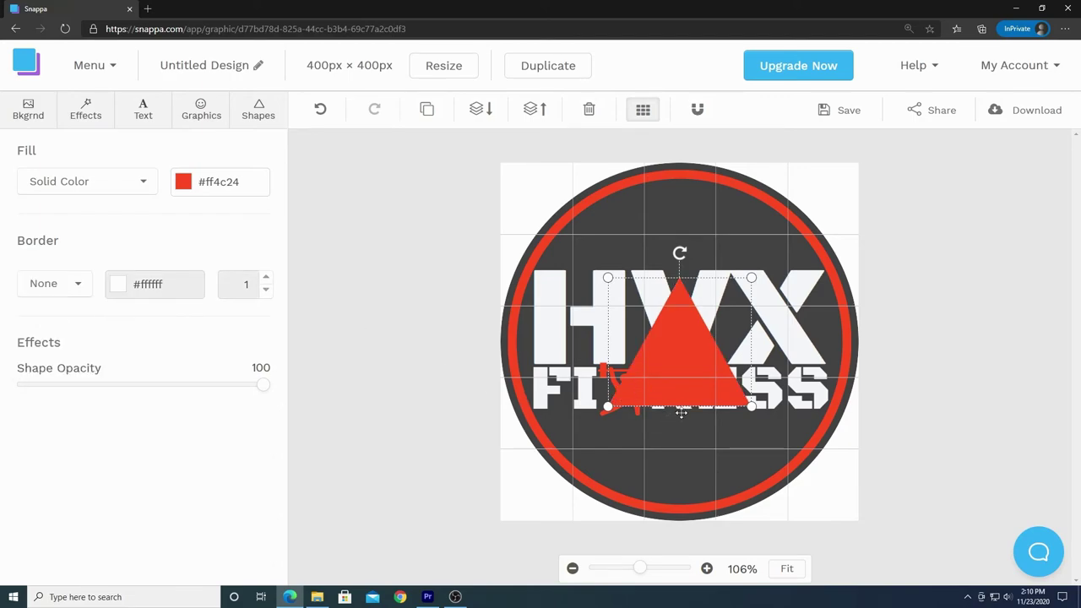
Enable snap to grid, shrink the red triangle to about half size, and center it at the bottom of the ring.
{"action": "left_click", "coordinate": [698, 109]}
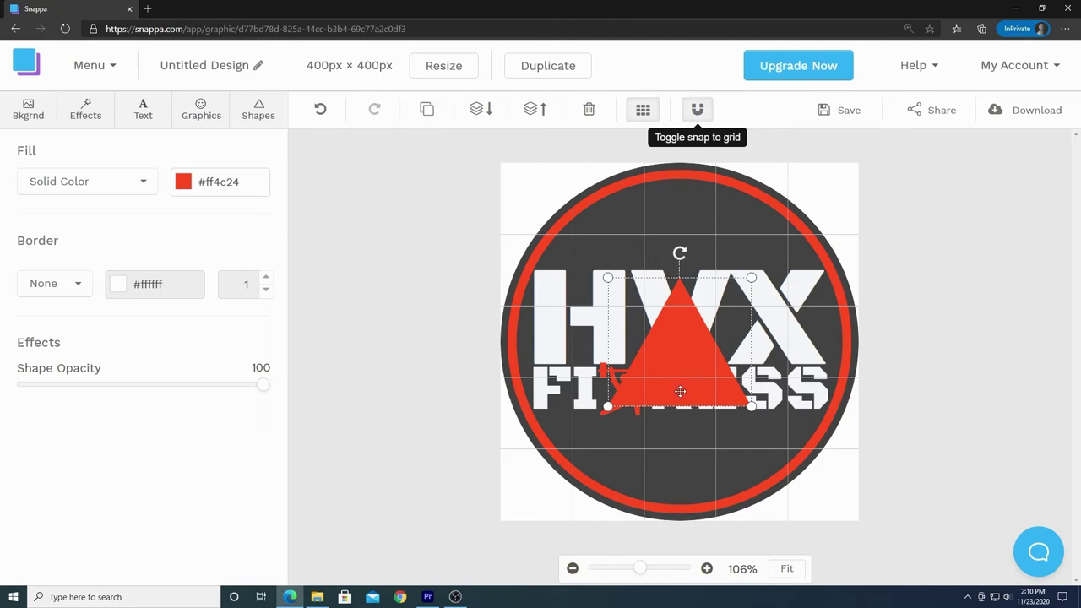
{"action": "left_click_drag", "start_coordinate": [680, 391], "coordinate": [681, 468]}
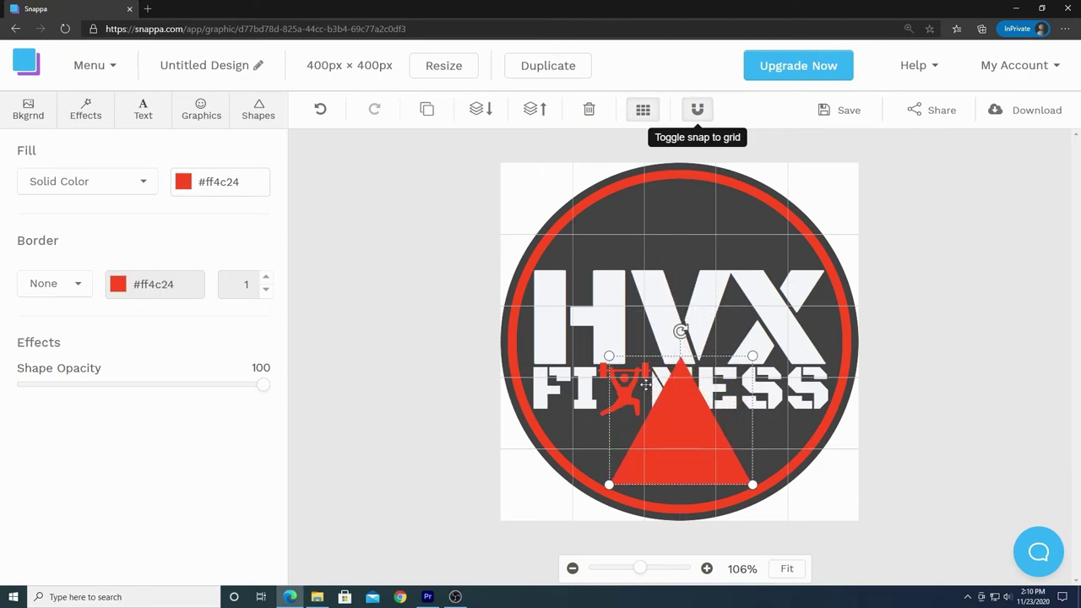
{"action": "left_click_drag", "start_coordinate": [609, 356], "coordinate": [679, 418]}
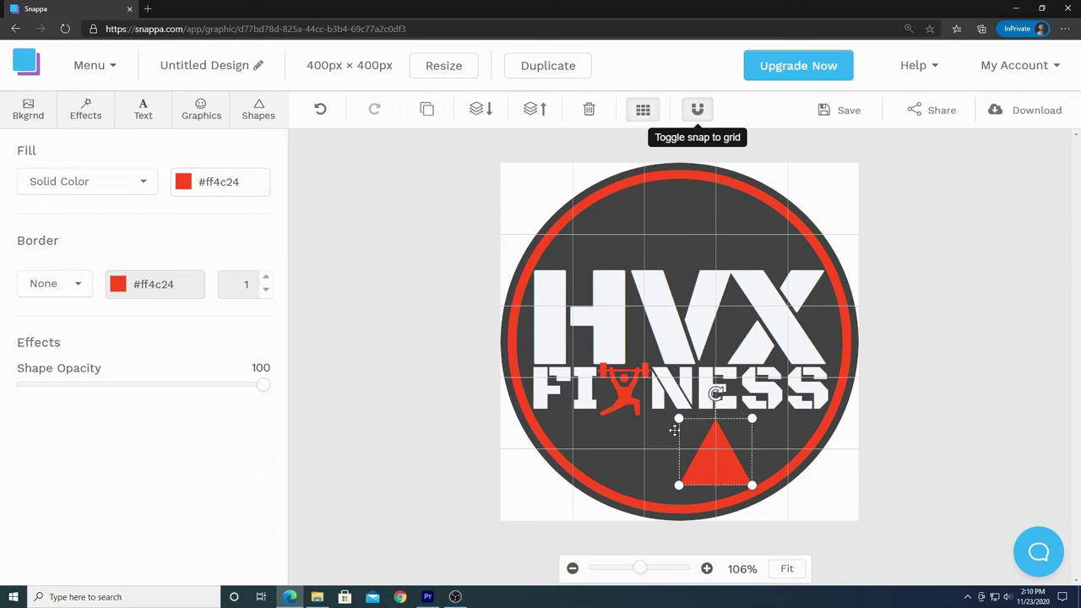
{"action": "left_click_drag", "start_coordinate": [725, 473], "coordinate": [689, 492]}
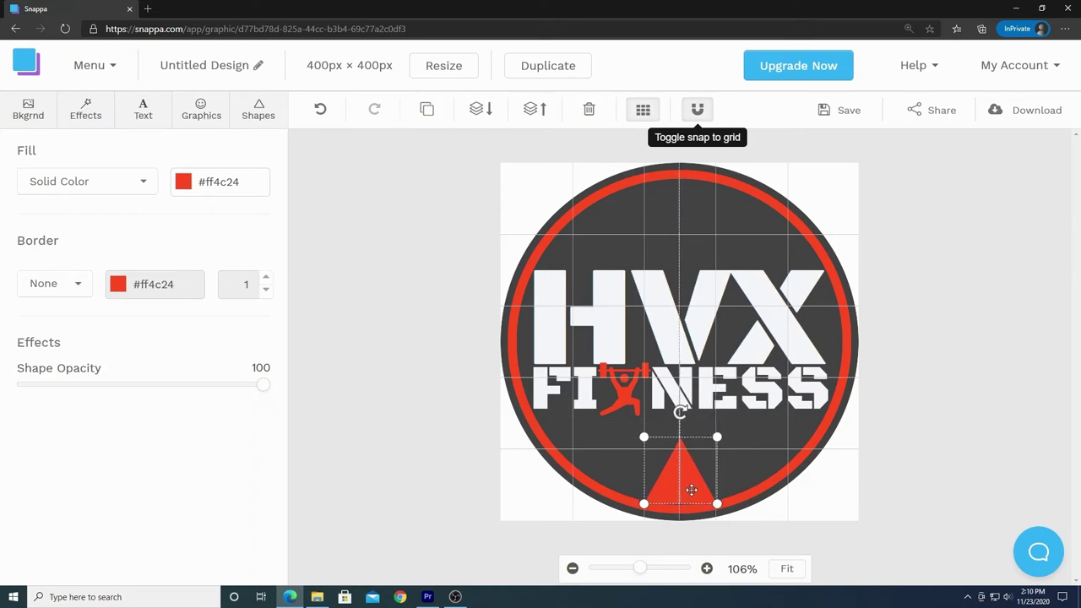
{"action": "left_click_drag", "start_coordinate": [718, 437], "coordinate": [681, 477]}
{"action": "left_click", "coordinate": [946, 467]}
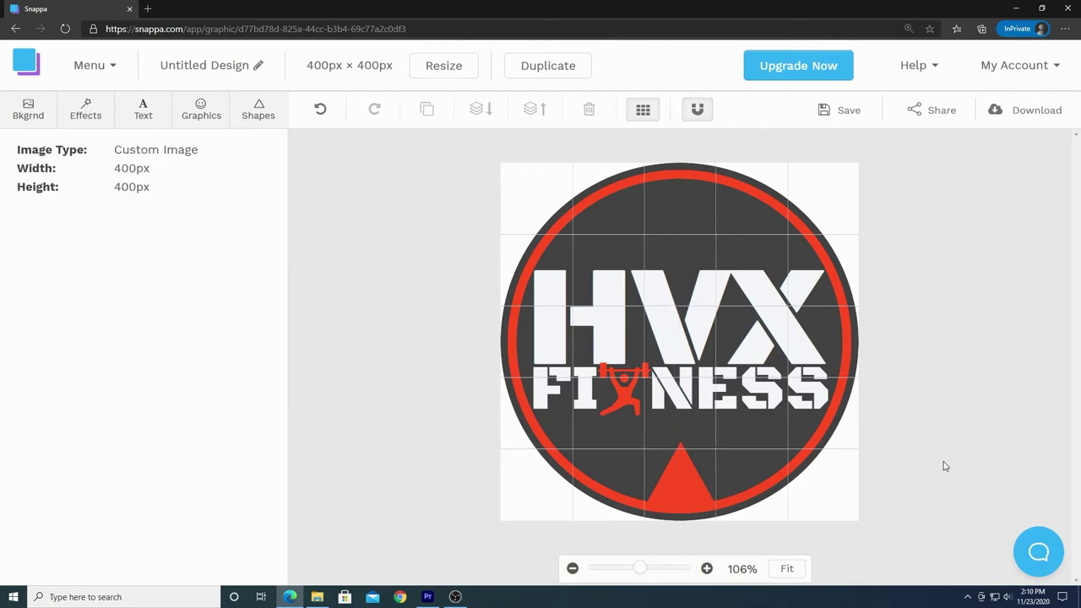
Duplicate the red triangle, place the copy on the ring's lower-left edge, and rotate it clockwise to point inward.
{"action": "left_click", "coordinate": [683, 484]}
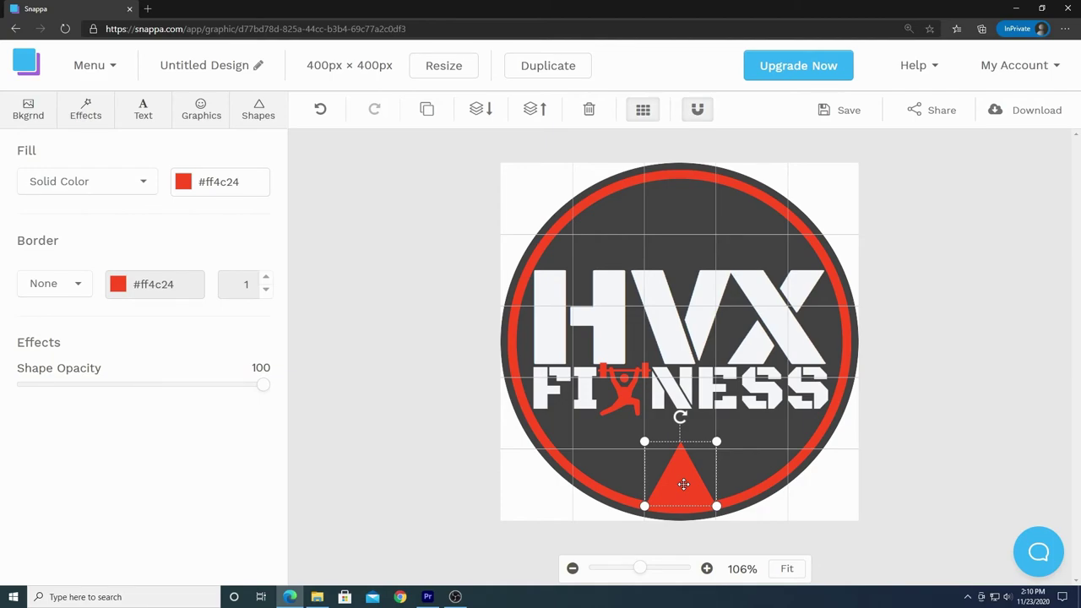
{"action": "left_click", "coordinate": [428, 113]}
{"action": "left_click_drag", "start_coordinate": [683, 495], "coordinate": [592, 462]}
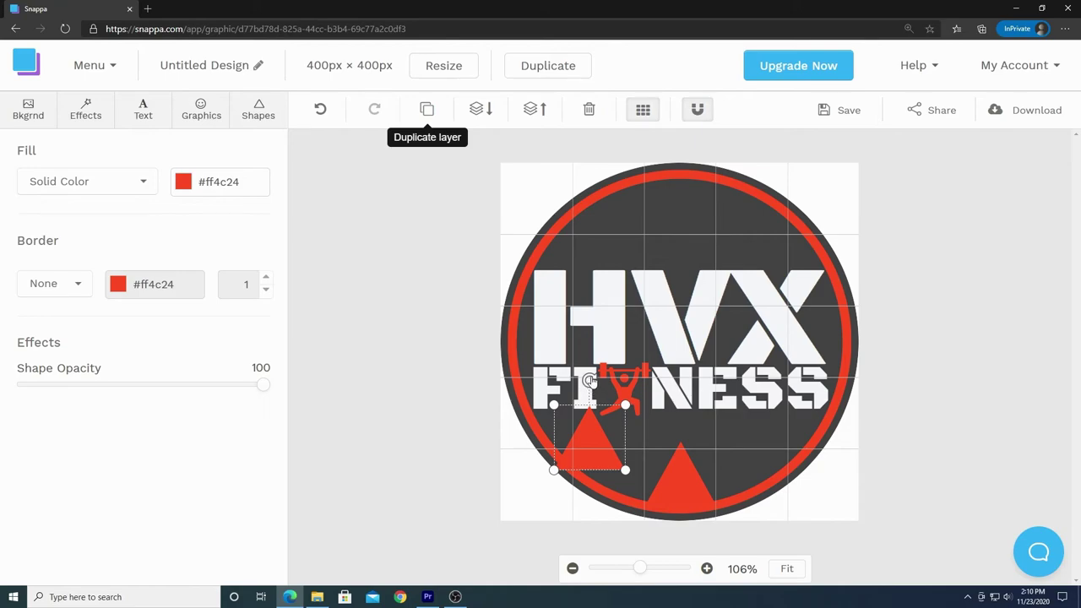
{"action": "mouse_move", "coordinate": [593, 445]}
{"action": "left_mouse_down"}
{"action": "mouse_move", "coordinate": [594, 504]}
{"action": "mouse_move", "coordinate": [590, 436]}
{"action": "left_mouse_up"}
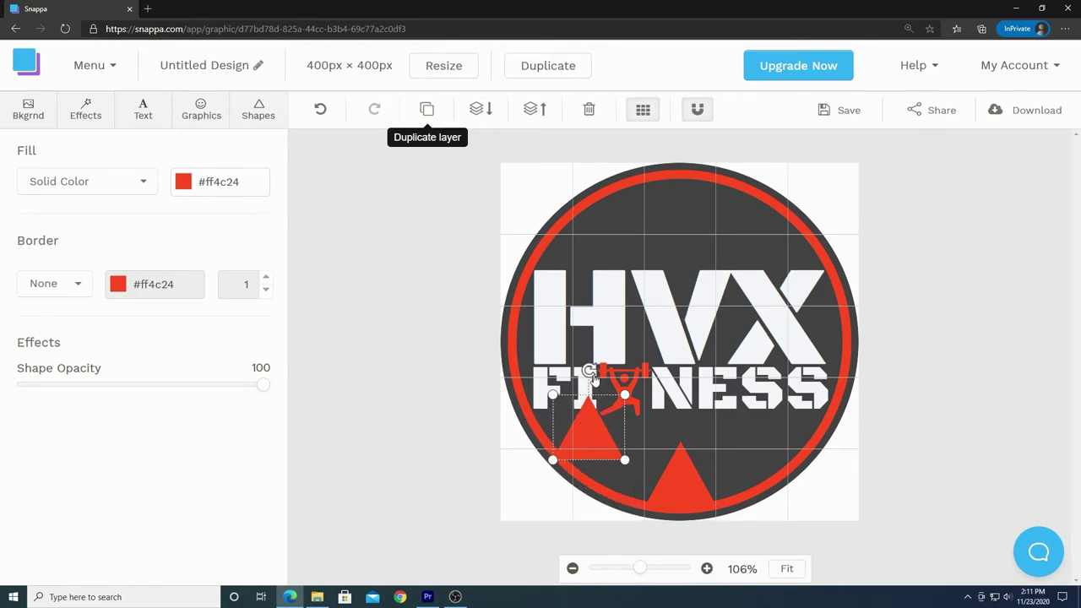
{"action": "left_click_drag", "start_coordinate": [590, 372], "coordinate": [618, 402]}
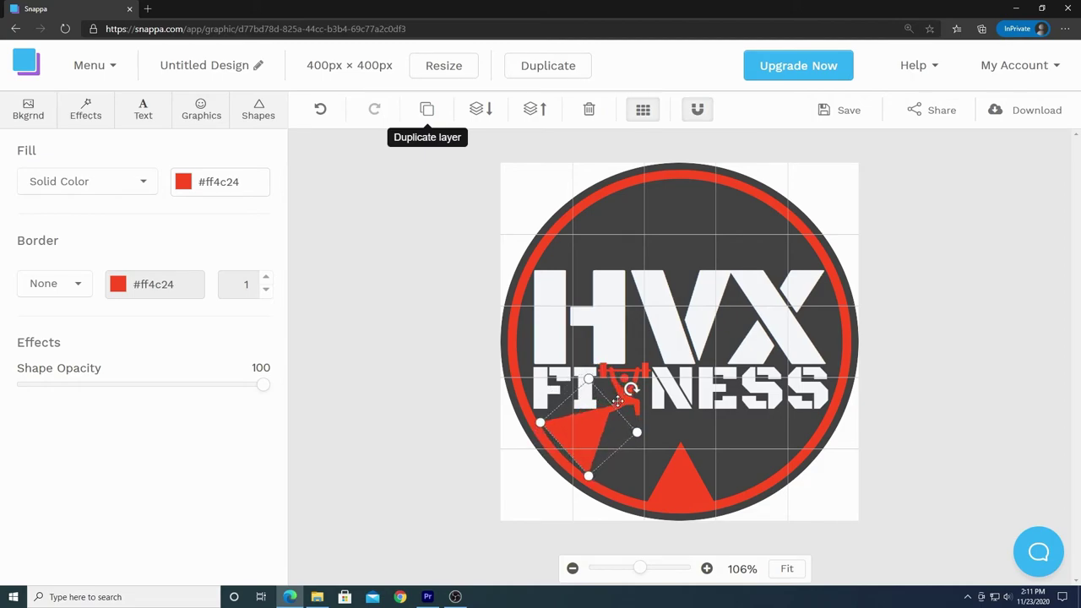
{"action": "left_click_drag", "start_coordinate": [582, 435], "coordinate": [584, 447]}
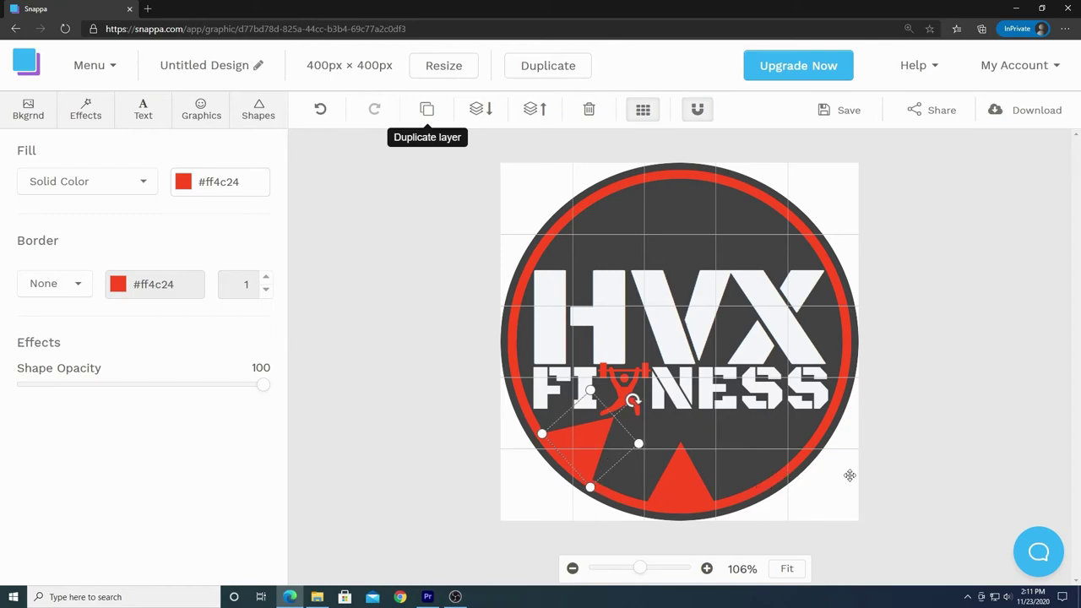
{"action": "left_click", "coordinate": [908, 455]}
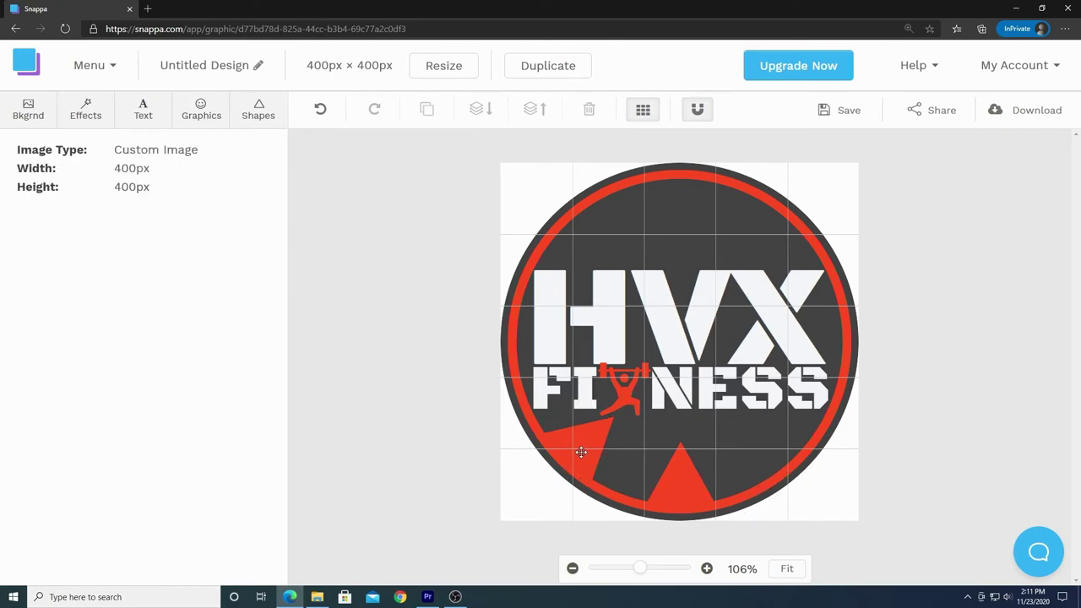
Duplicate the bottom red triangle, place the copy on the ring's lower-right edge, and rotate it counterclockwise to point inward.
{"action": "left_click", "coordinate": [687, 485]}
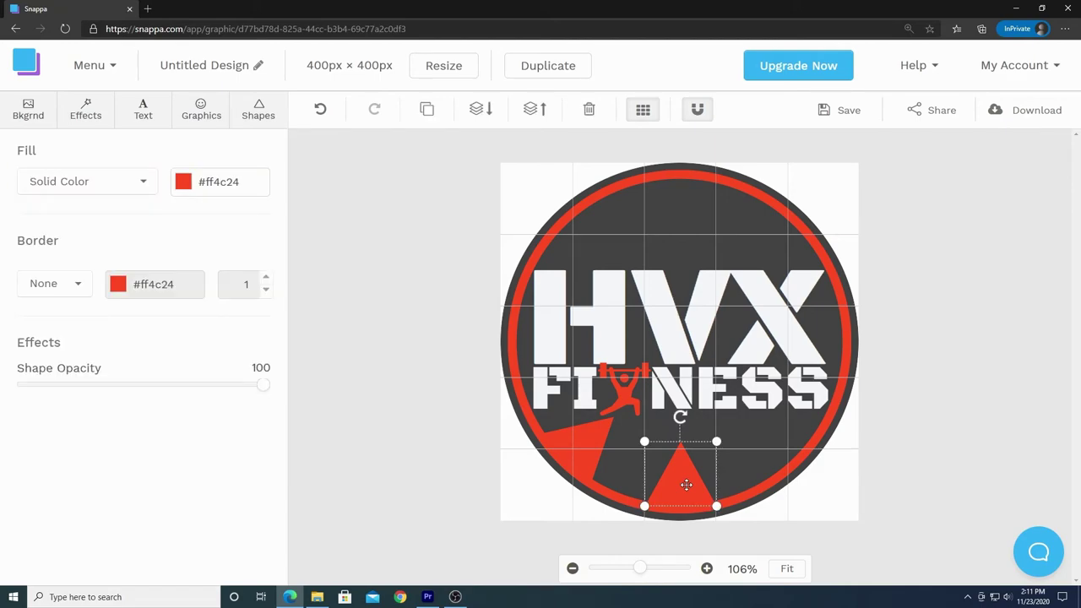
{"action": "left_click", "coordinate": [426, 109]}
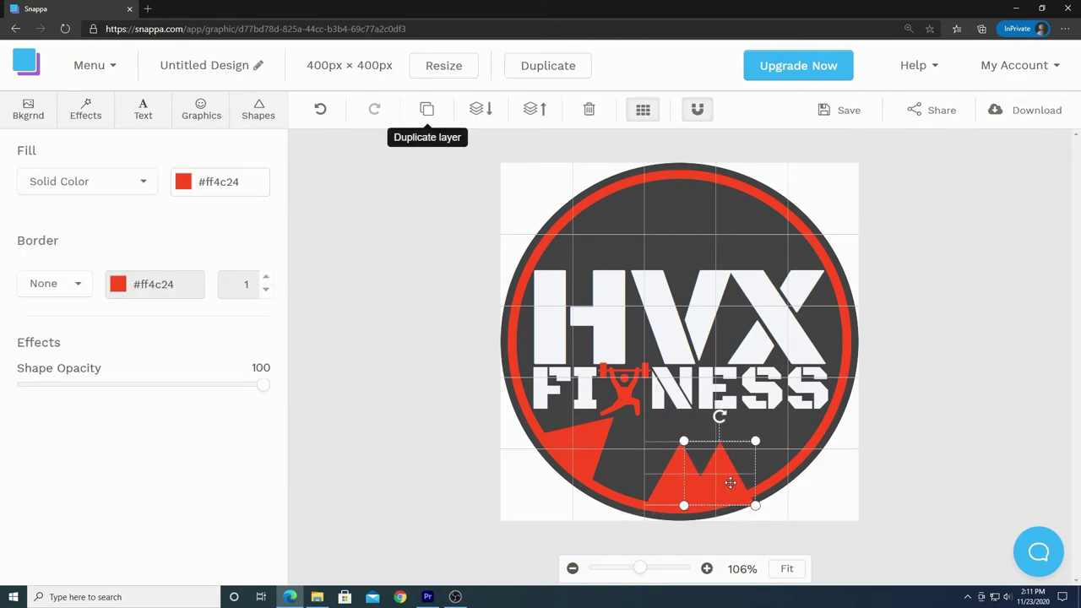
{"action": "left_click_drag", "start_coordinate": [730, 482], "coordinate": [747, 457]}
{"action": "left_click_drag", "start_coordinate": [736, 395], "coordinate": [698, 405]}
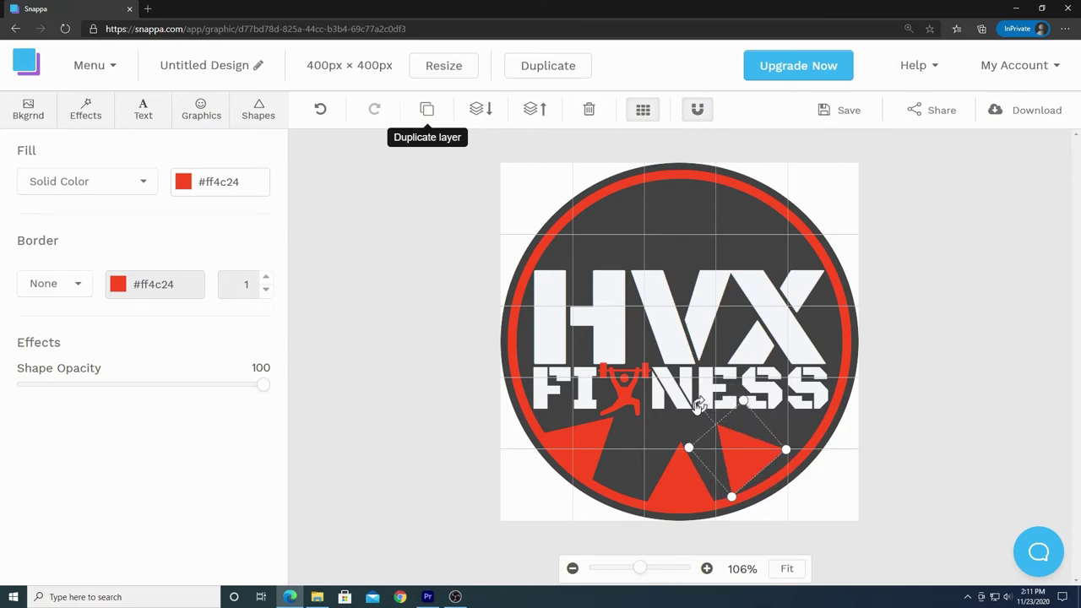
{"action": "left_click_drag", "start_coordinate": [740, 466], "coordinate": [773, 459]}
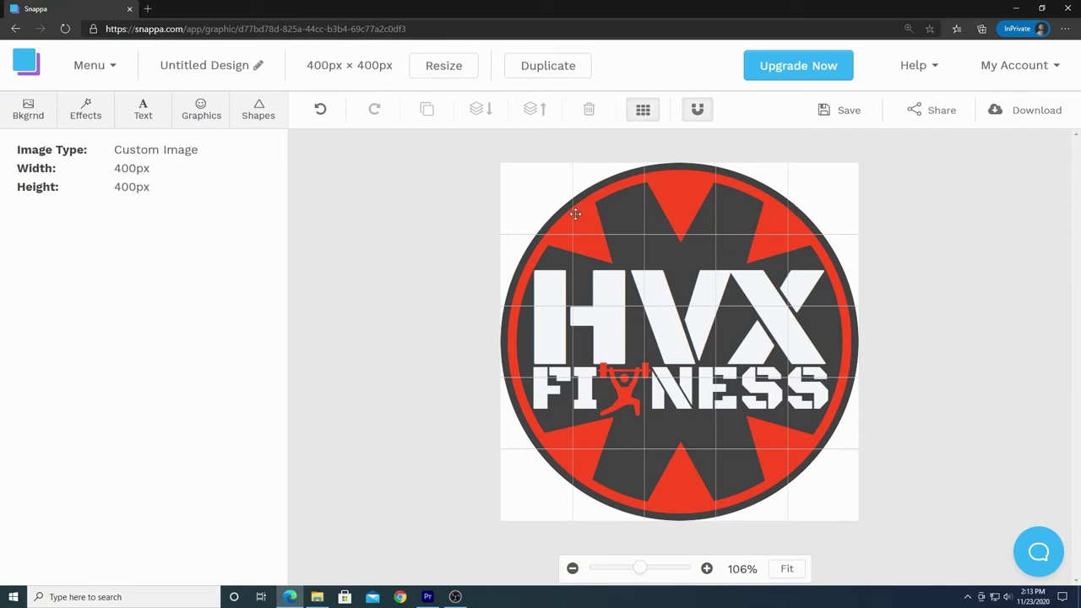
Turn off the grid and snap to grid, and save the design under the name Fitness Logo.
{"action": "left_click", "coordinate": [643, 110]}
{"action": "left_click", "coordinate": [696, 111]}
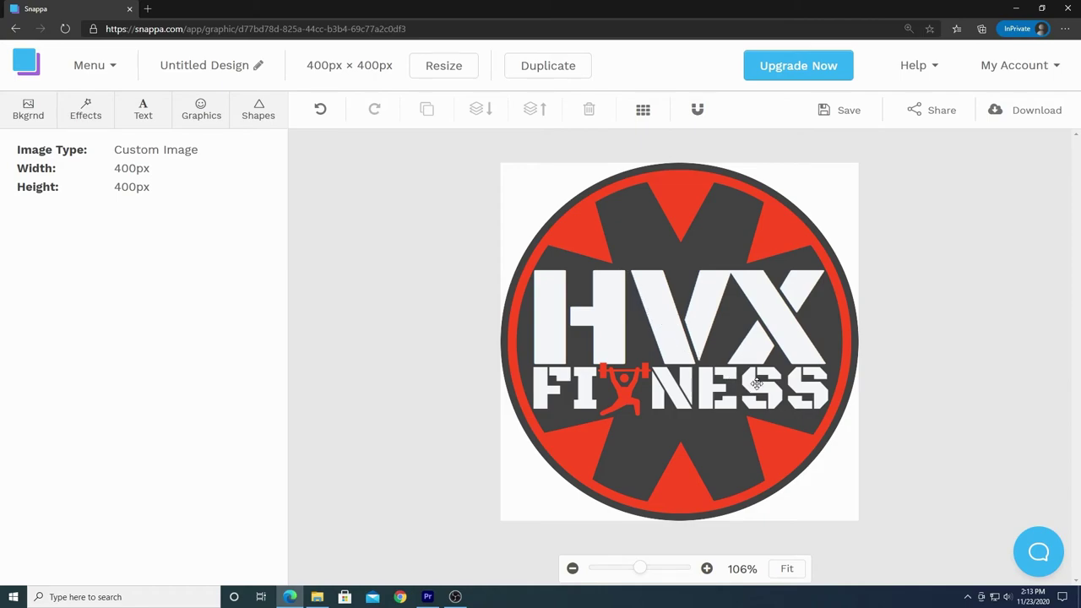
{"action": "left_click", "coordinate": [258, 67]}
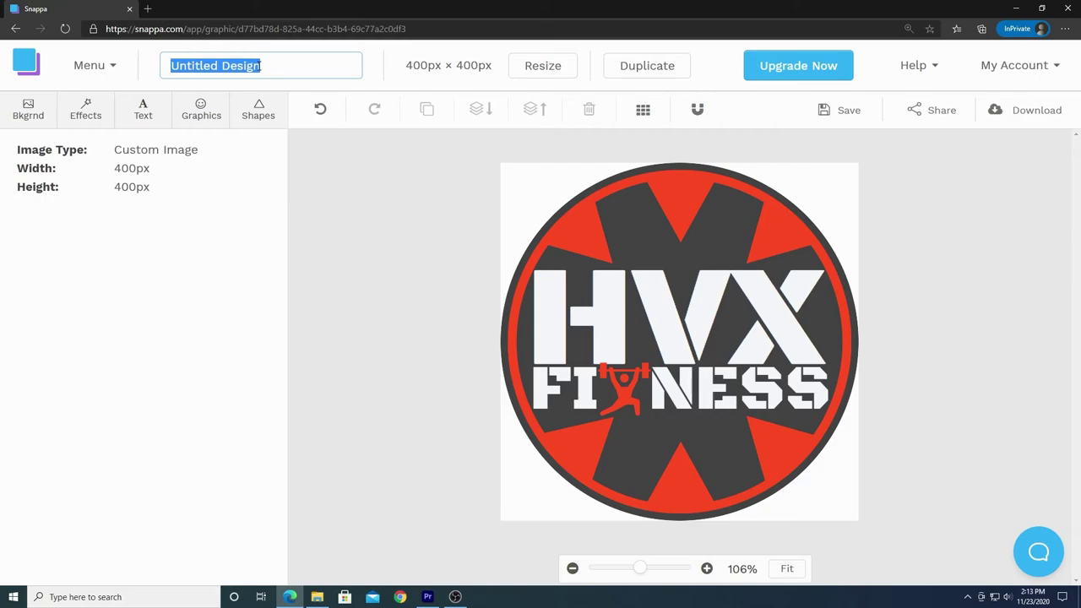
{"action": "type", "text": "Fitness Logo"}
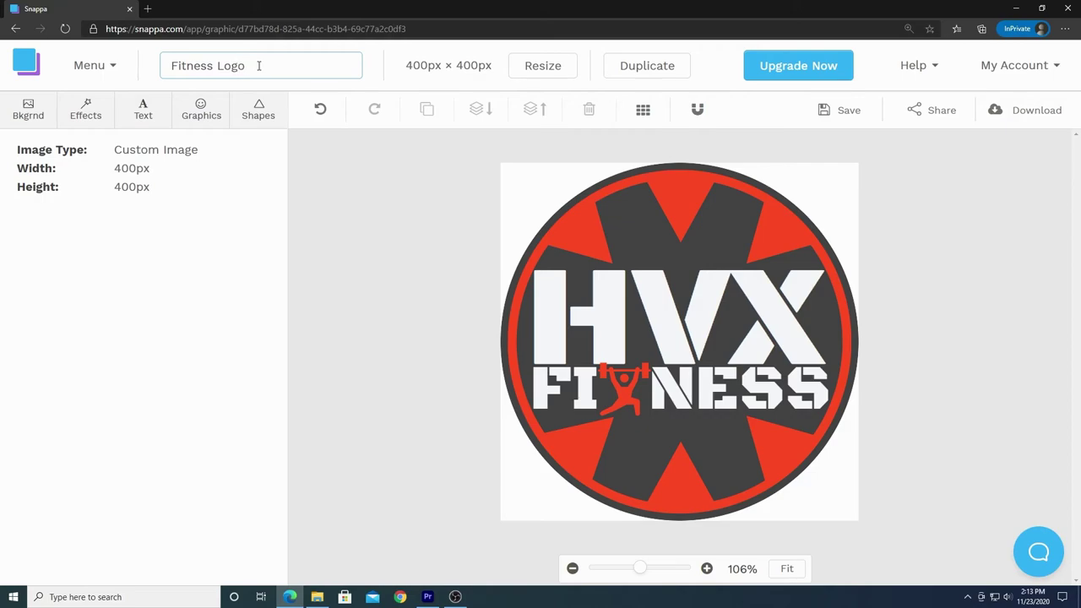
{"action": "left_click", "coordinate": [848, 112]}
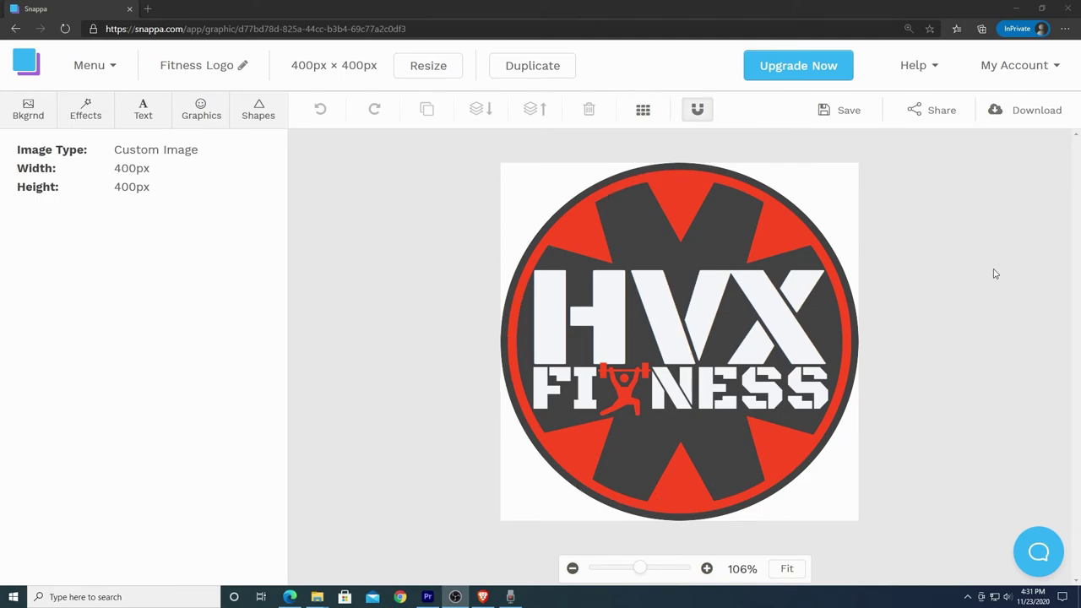
Download the Fitness Logo as a PNG with a transparent background.
{"action": "left_click", "coordinate": [1030, 116]}
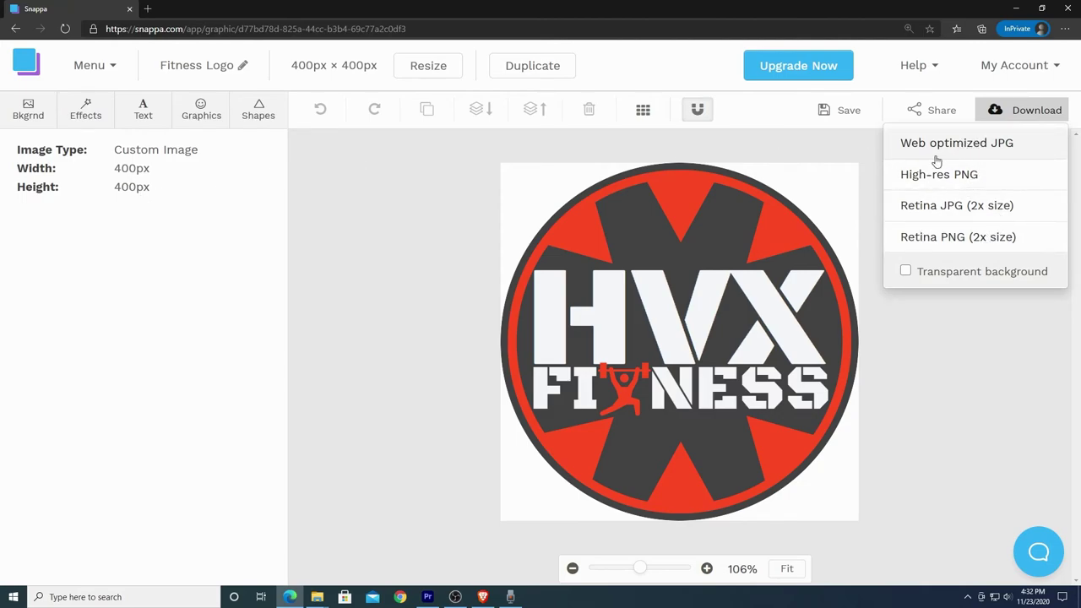
{"action": "left_click", "coordinate": [905, 272]}
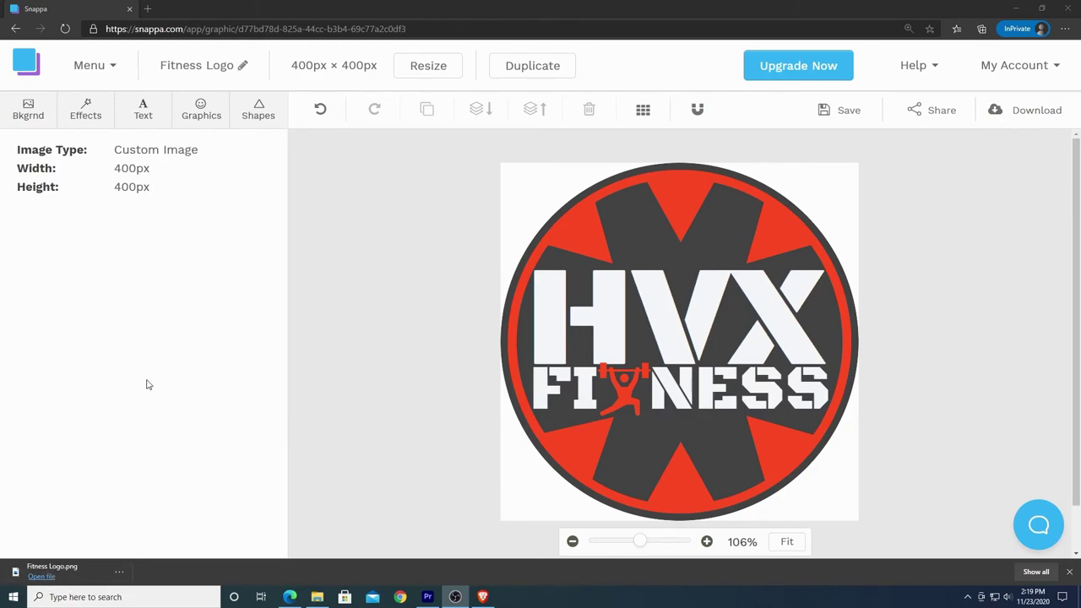
Open the saved Facebook Profile Pic graphic and download it as a High-res PNG with a transparent background.
{"action": "left_click", "coordinate": [98, 68]}
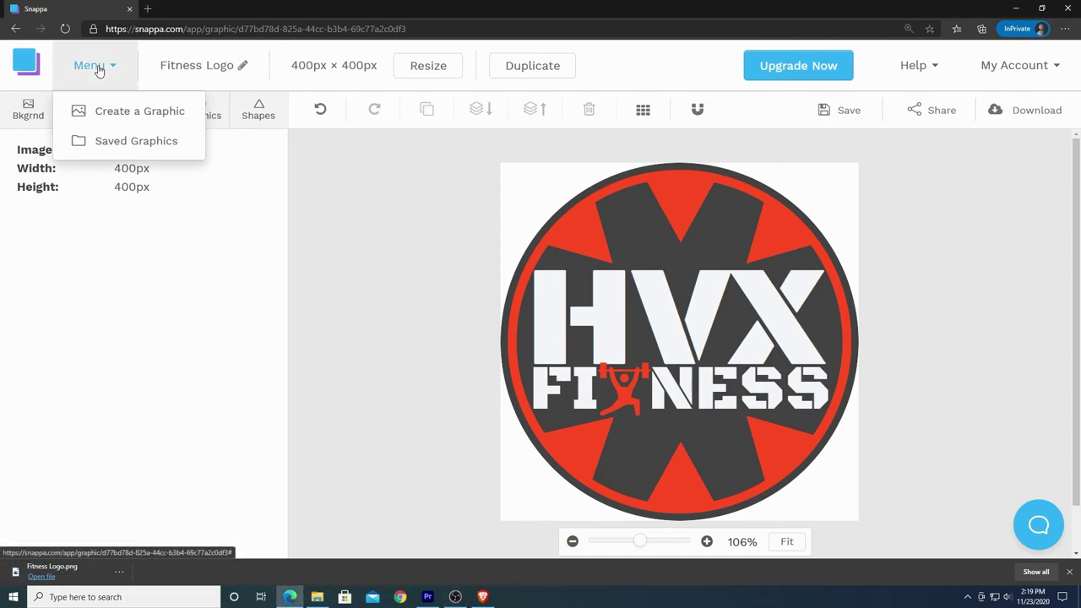
{"action": "left_click", "coordinate": [125, 143]}
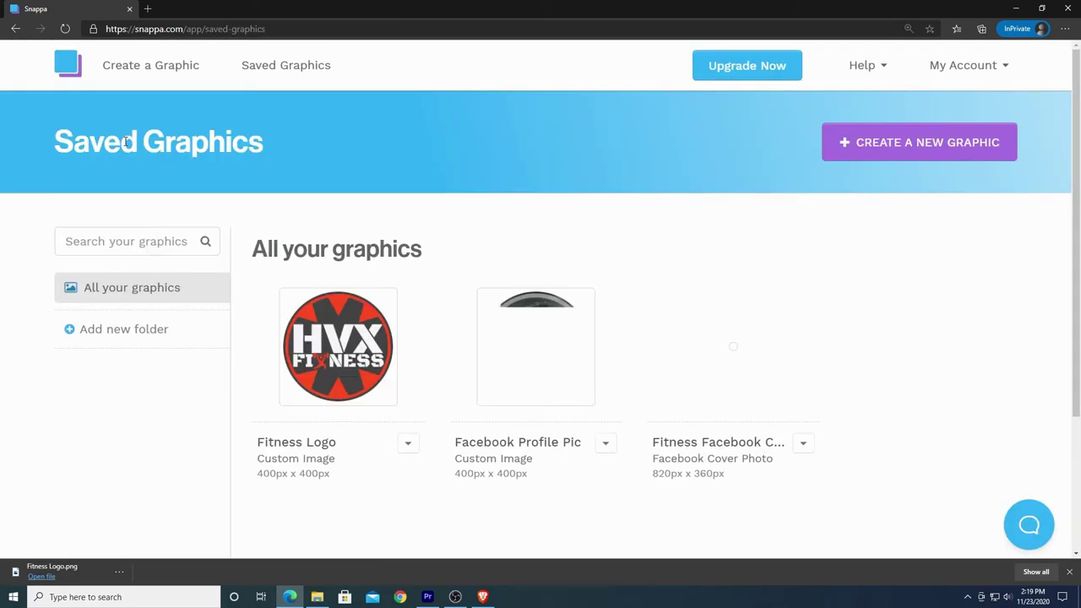
{"action": "left_click", "coordinate": [542, 352]}
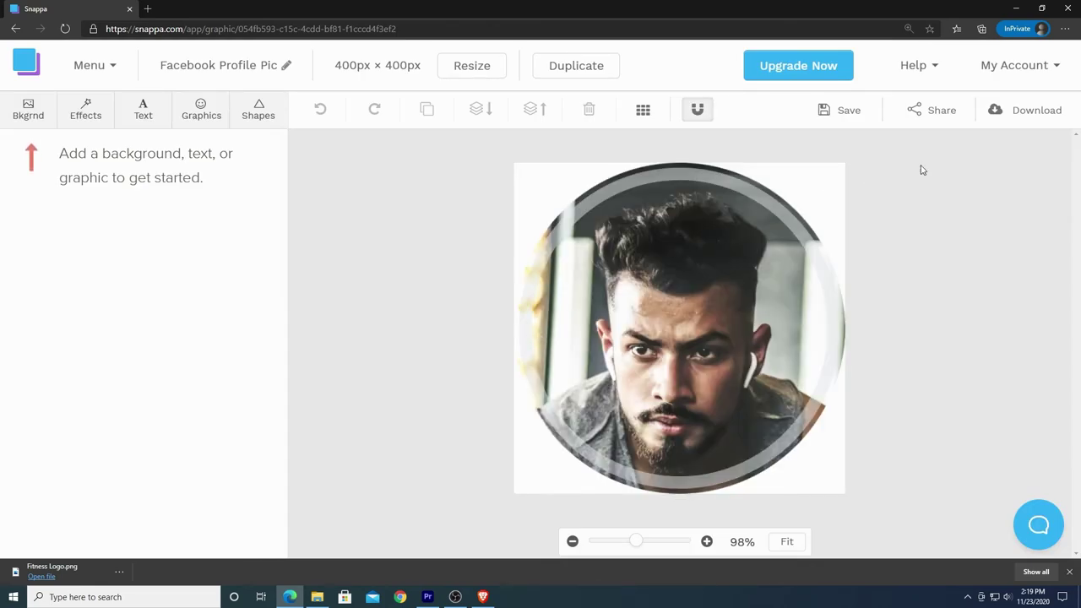
{"action": "left_click", "coordinate": [1019, 115]}
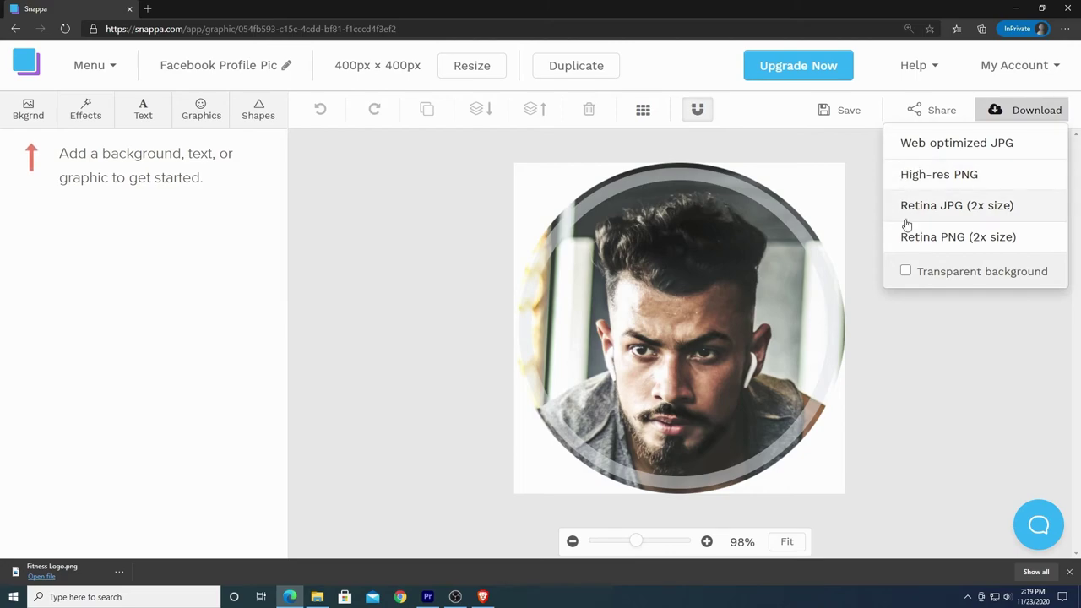
{"action": "left_click", "coordinate": [906, 271]}
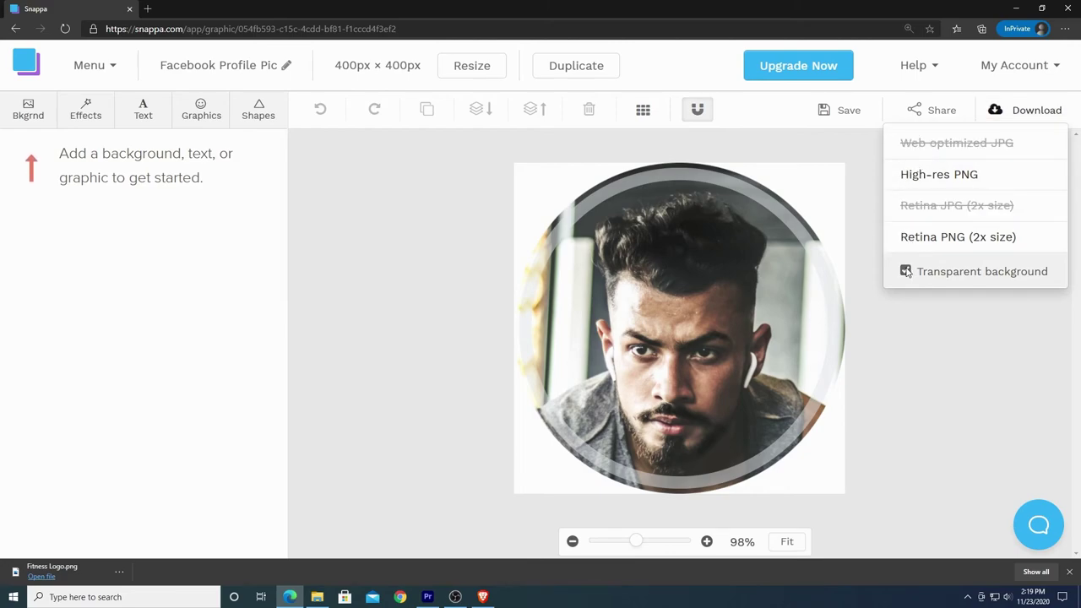
{"action": "left_click", "coordinate": [945, 178]}
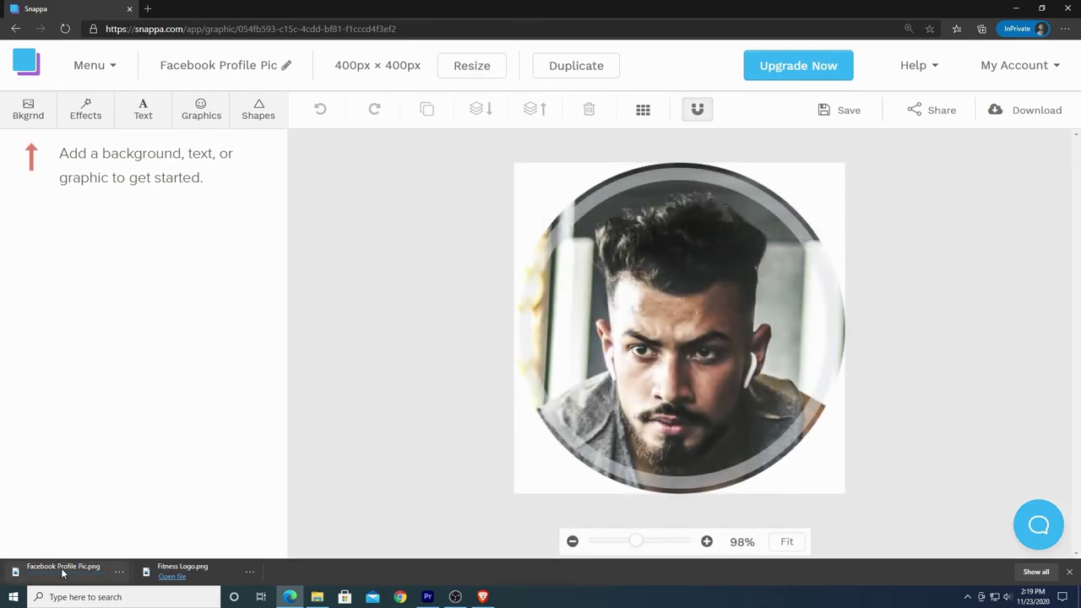
Open the saved Fitness Facebook Cover graphic and turn off its safe zone overlay and snap to grid.
{"action": "left_click", "coordinate": [100, 71]}
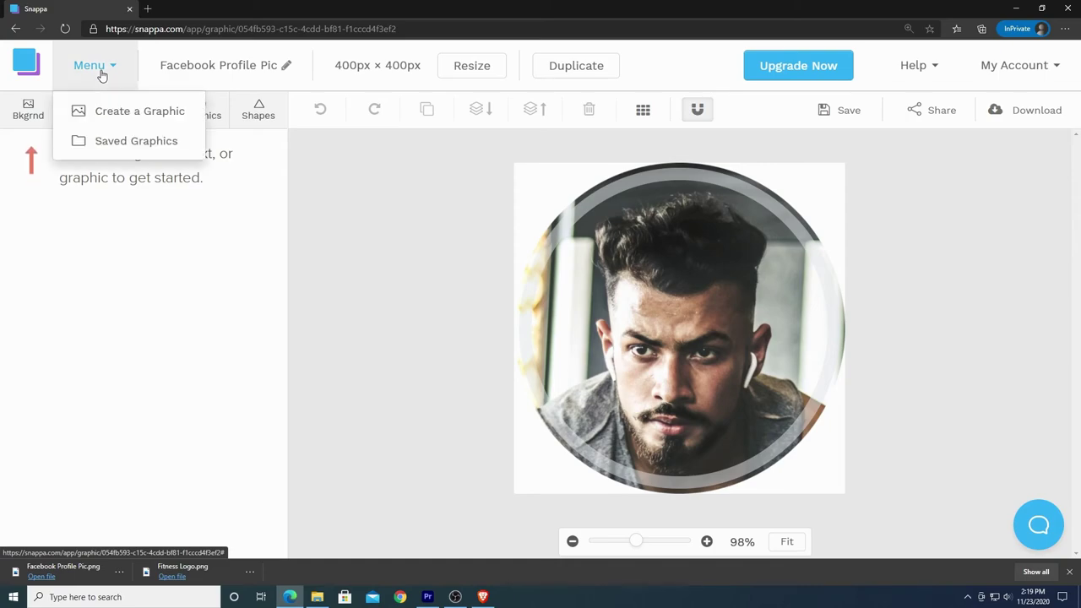
{"action": "left_click", "coordinate": [134, 143]}
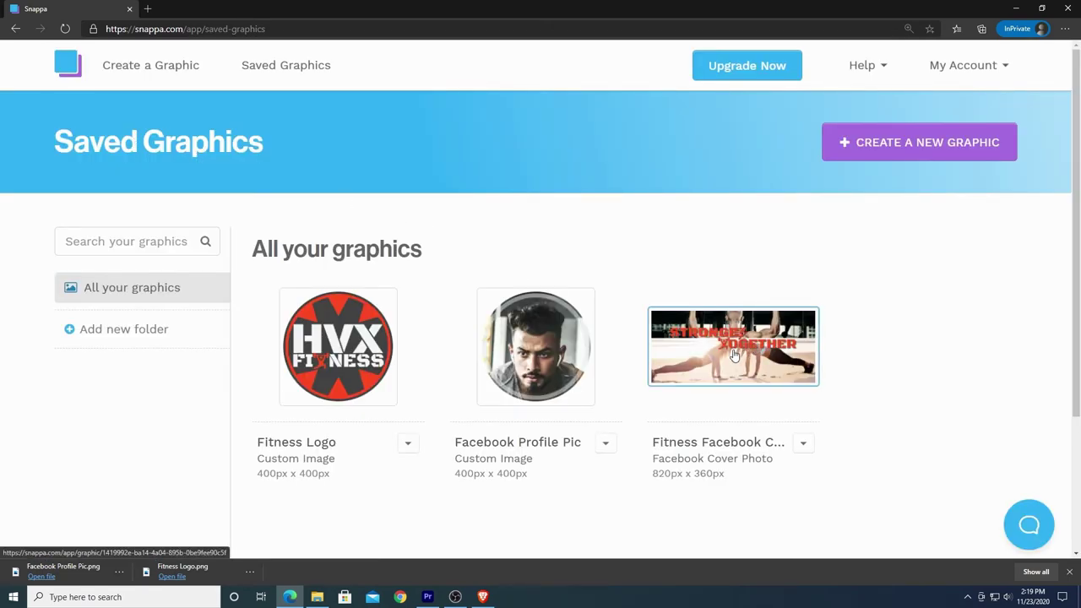
{"action": "left_click", "coordinate": [734, 356]}
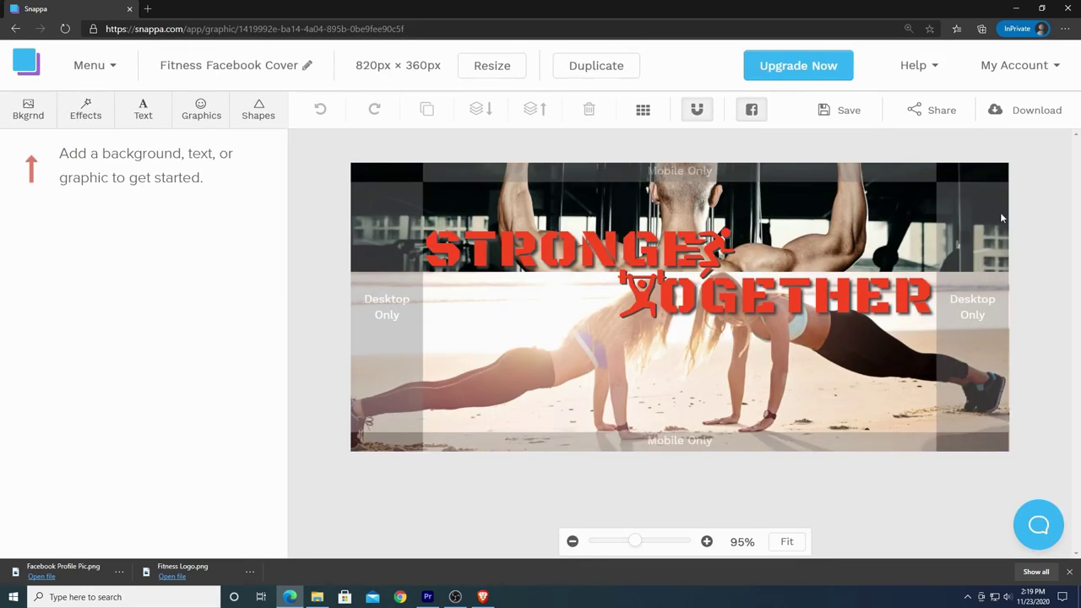
{"action": "left_click", "coordinate": [751, 109]}
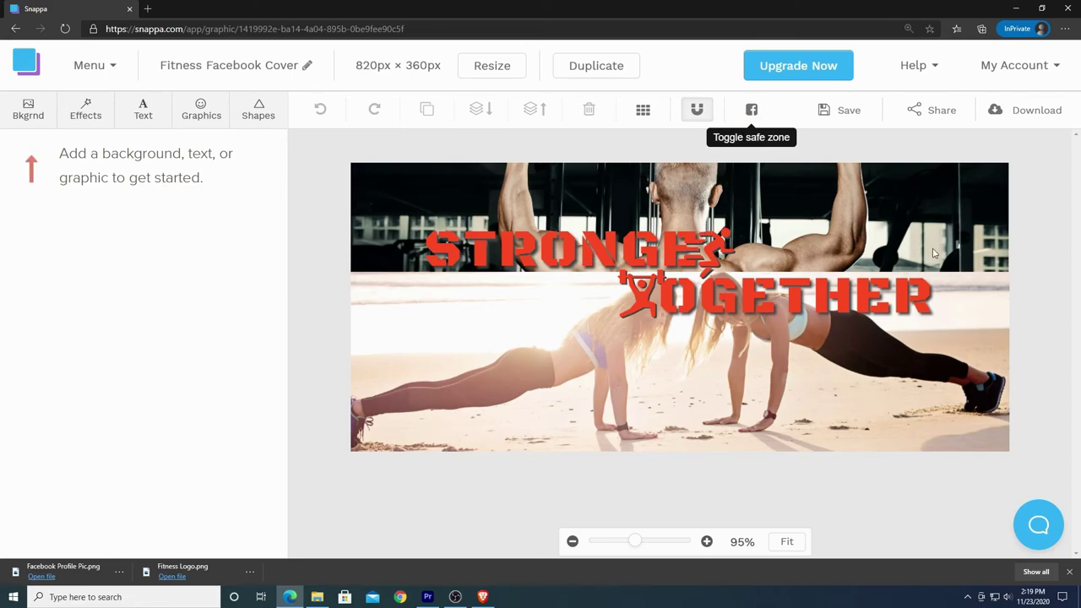
{"action": "left_click", "coordinate": [706, 112]}
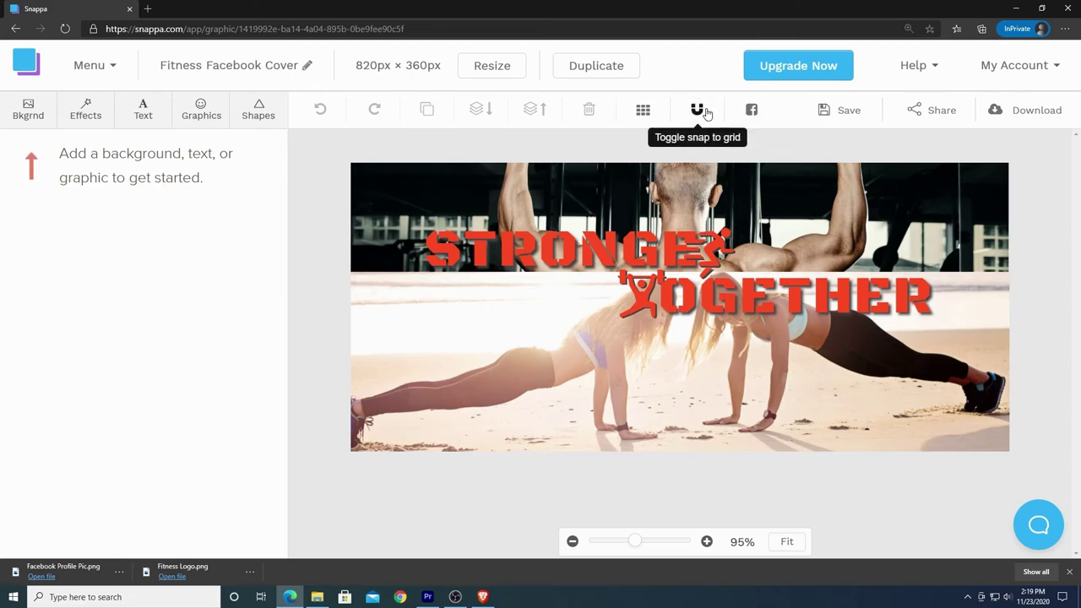
Download the Fitness Facebook Cover as a Retina JPG (2x size) and as a Web optimized JPG.
{"action": "left_click", "coordinate": [1039, 116]}
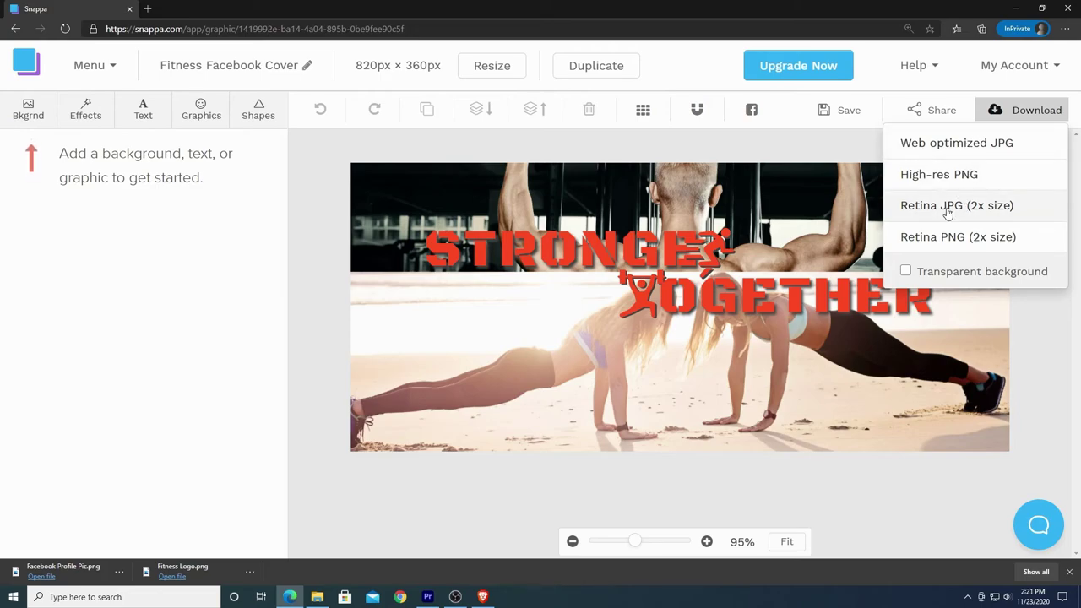
{"action": "left_click", "coordinate": [947, 207]}
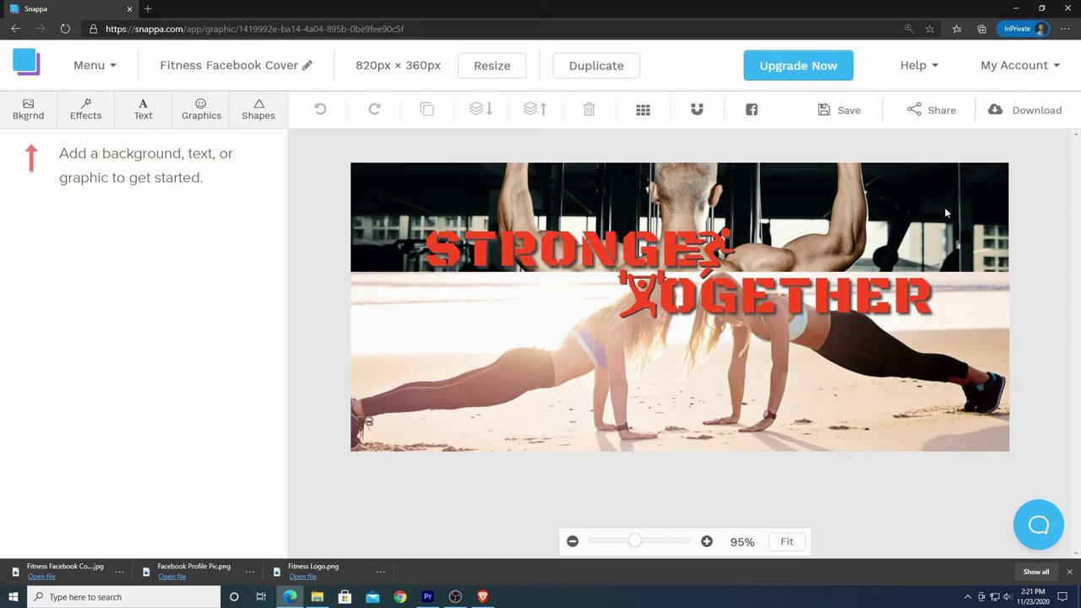
{"action": "left_click", "coordinate": [1010, 120]}
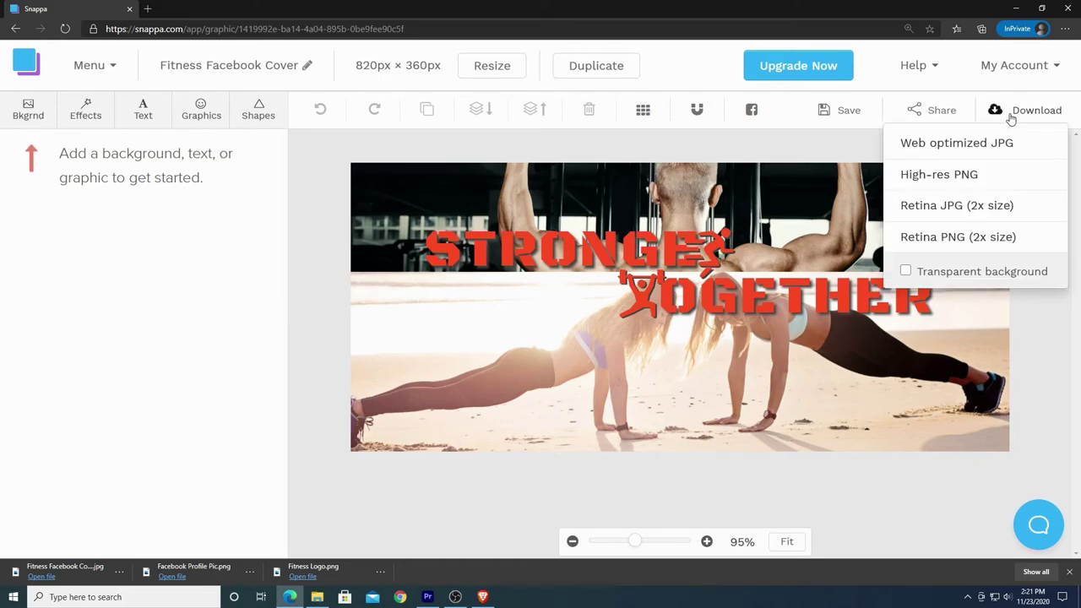
{"action": "left_click", "coordinate": [958, 145]}
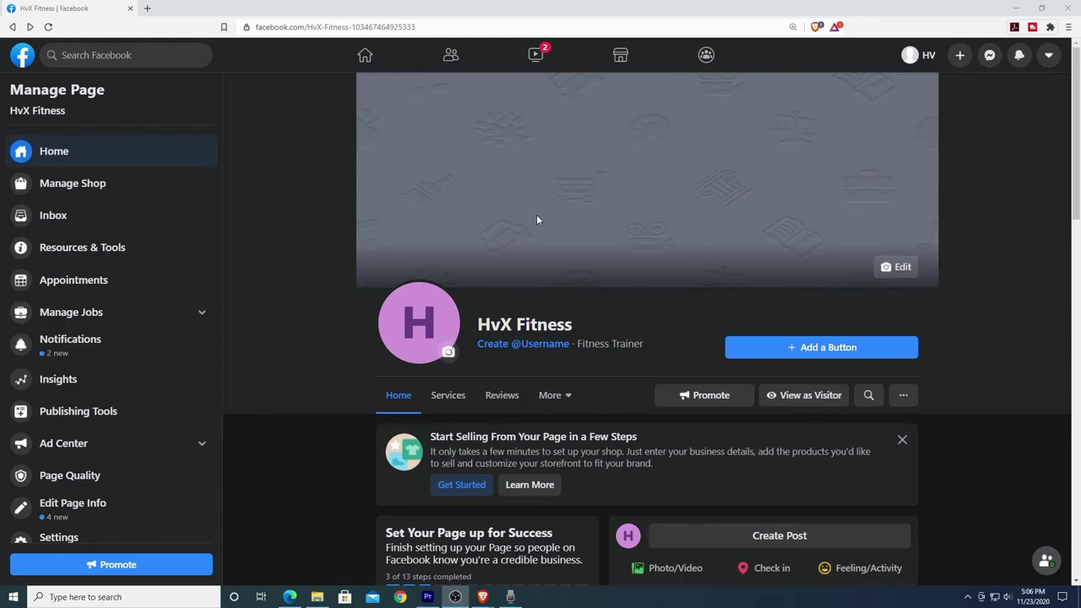
On the HvX Fitness Facebook page, upload the Stronger Together cover image, reposition it lower to show its upper edge, and save the changes.
{"action": "left_click", "coordinate": [900, 272]}
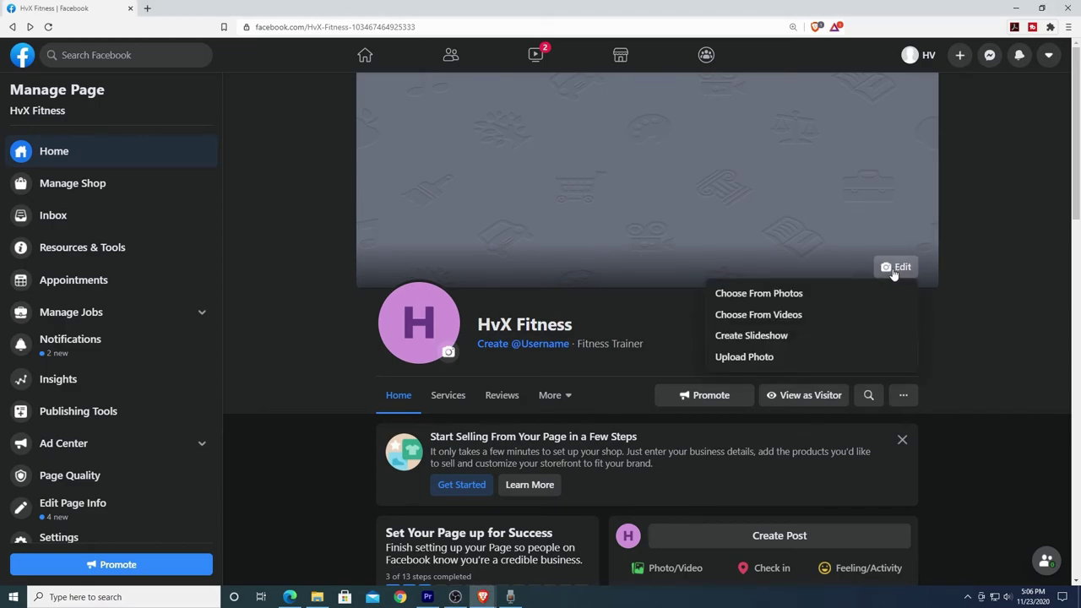
{"action": "left_click", "coordinate": [891, 268]}
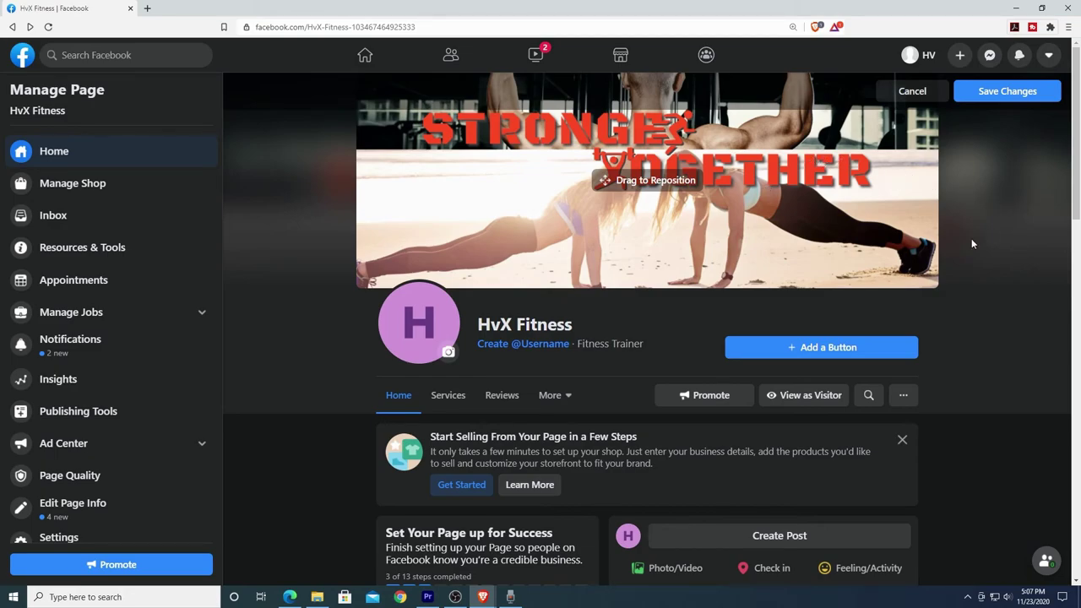
{"action": "left_click_drag", "start_coordinate": [726, 170], "coordinate": [731, 223]}
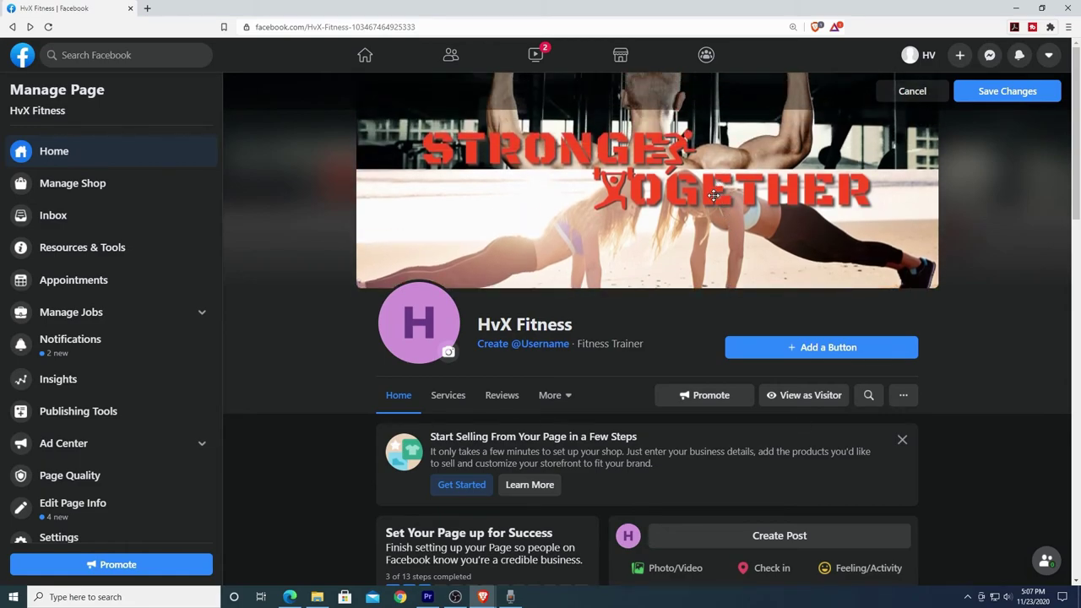
{"action": "left_click", "coordinate": [1015, 100]}
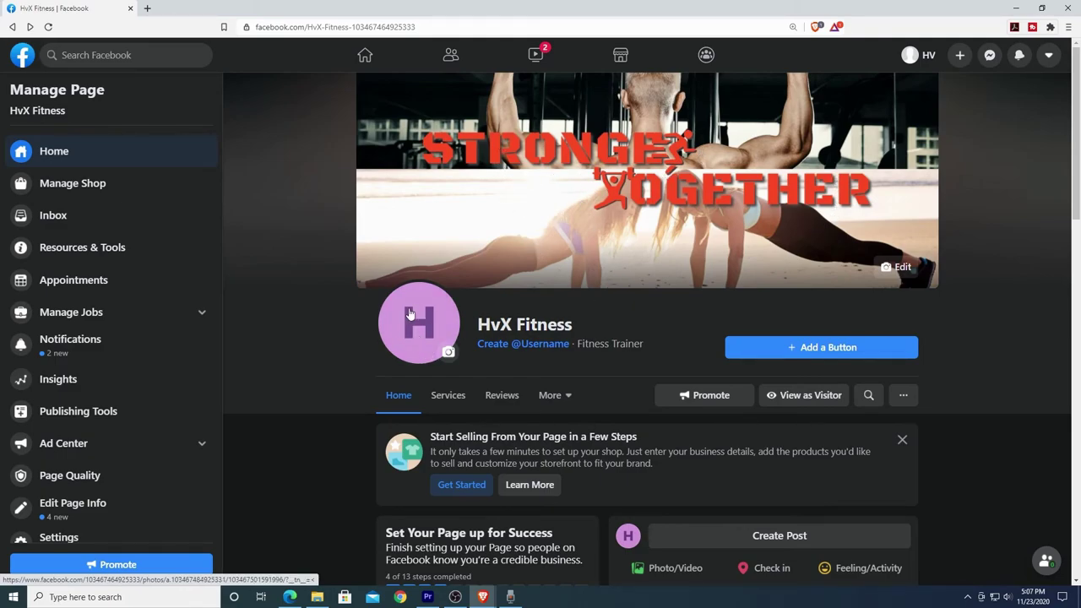
Upload the HVX FITNESS logo as the page's profile picture and save it.
{"action": "left_click", "coordinate": [449, 352]}
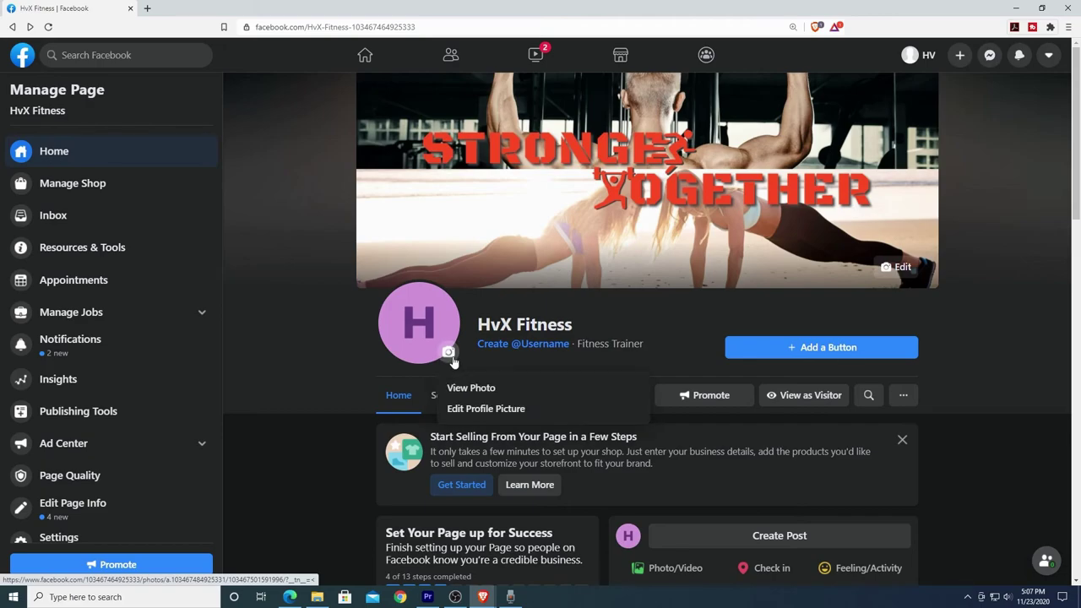
{"action": "left_click", "coordinate": [487, 411]}
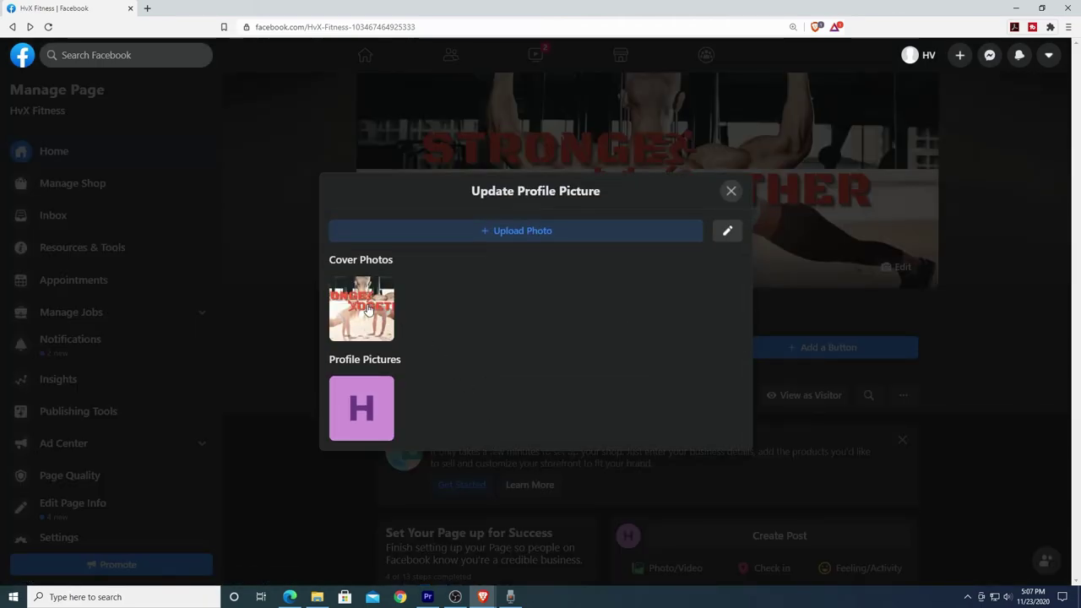
{"action": "left_click", "coordinate": [608, 234]}
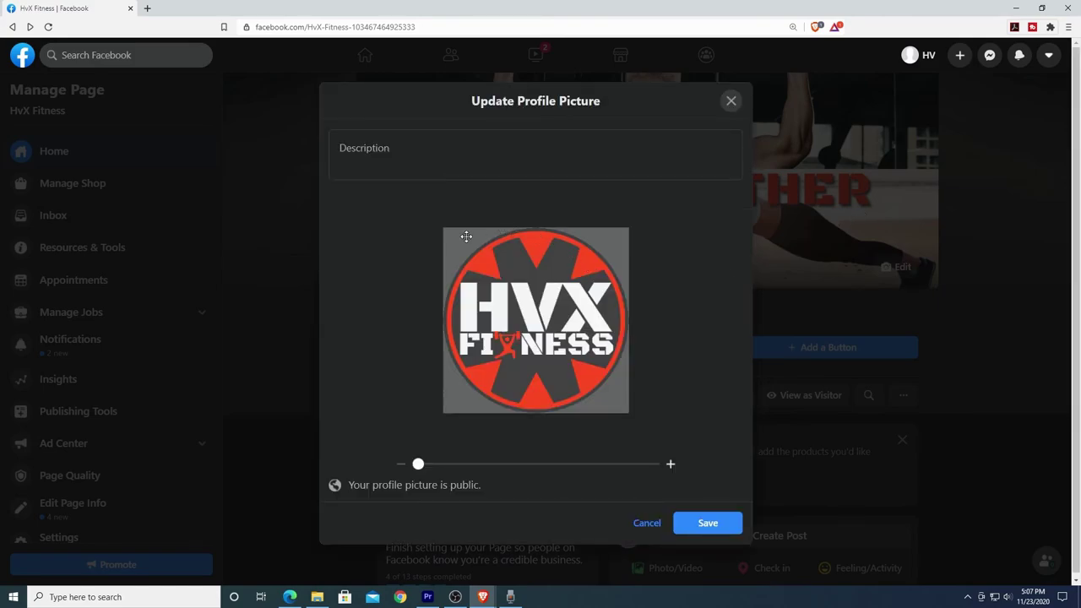
{"action": "left_click", "coordinate": [725, 521]}
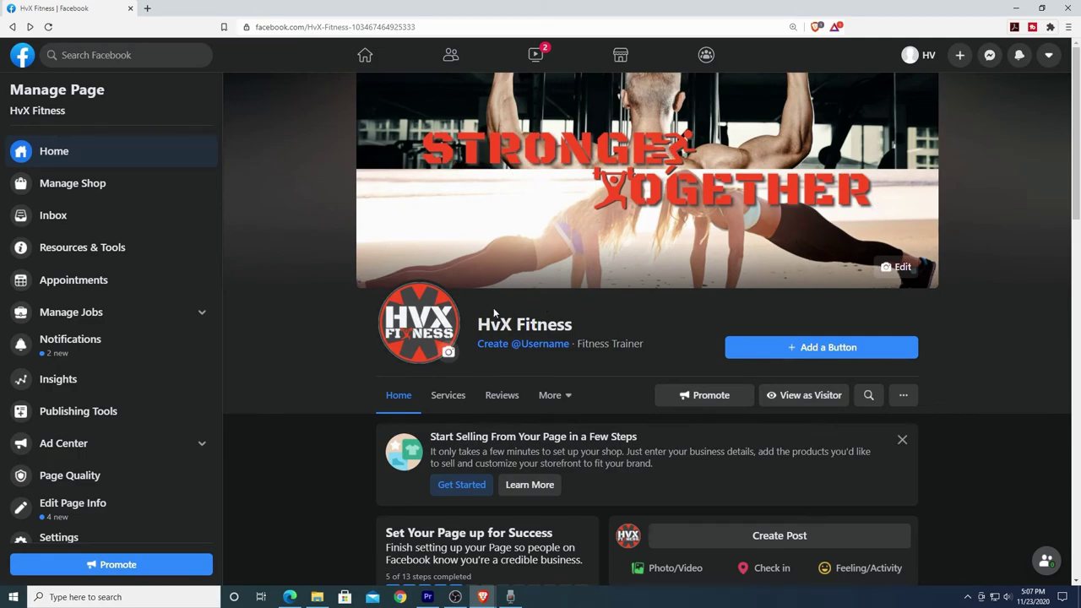
On the personal profile, upload the Stronger Together image as the cover photo and adjust its vertical position.
{"action": "left_click", "coordinate": [910, 55]}
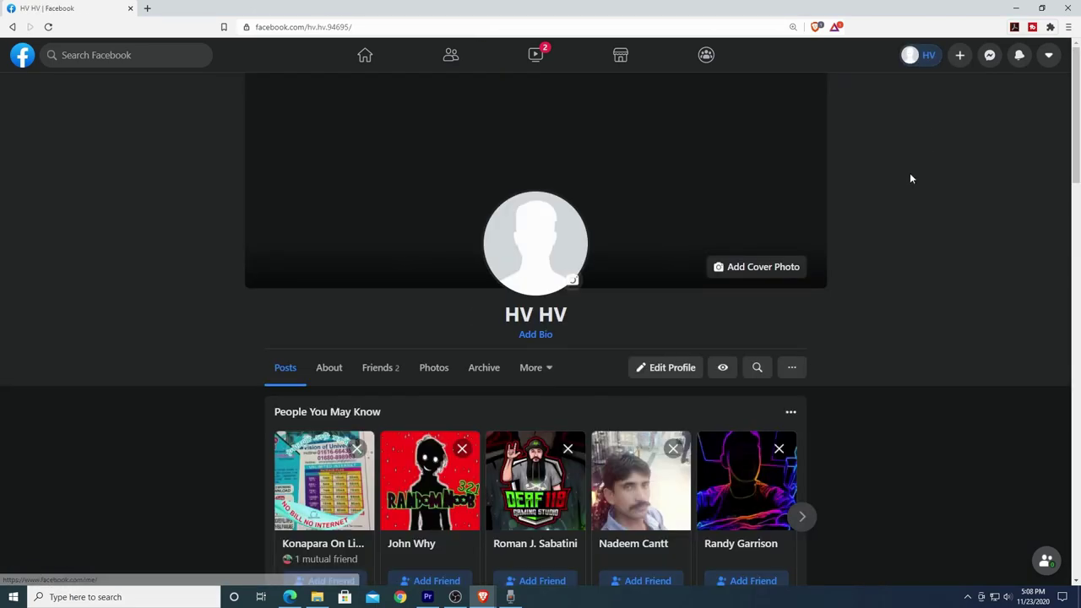
{"action": "left_click", "coordinate": [767, 270]}
{"action": "left_click", "coordinate": [652, 316]}
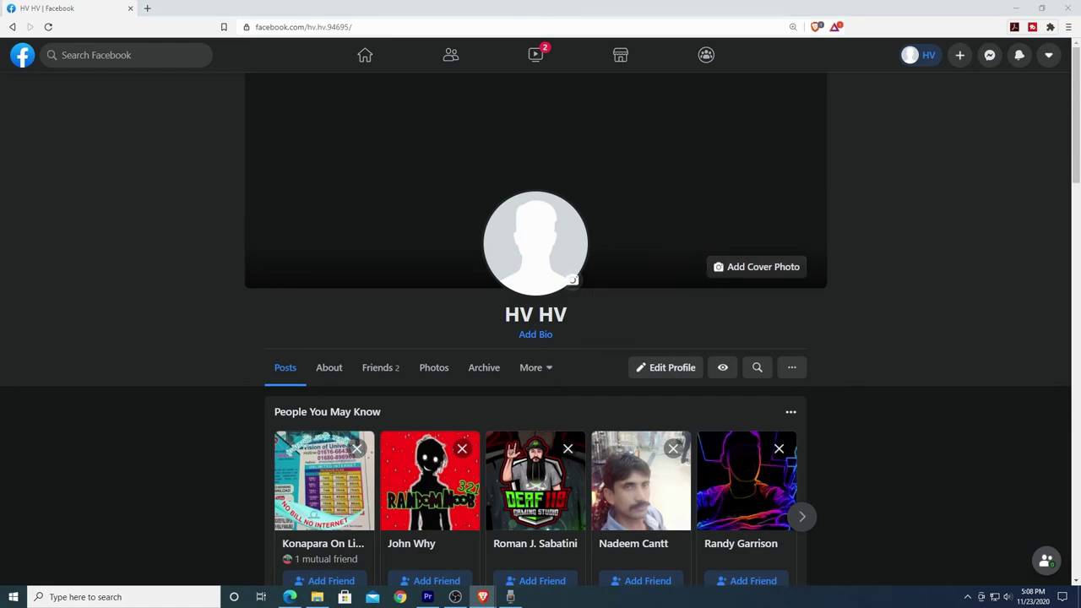
{"action": "key", "text": "Return"}
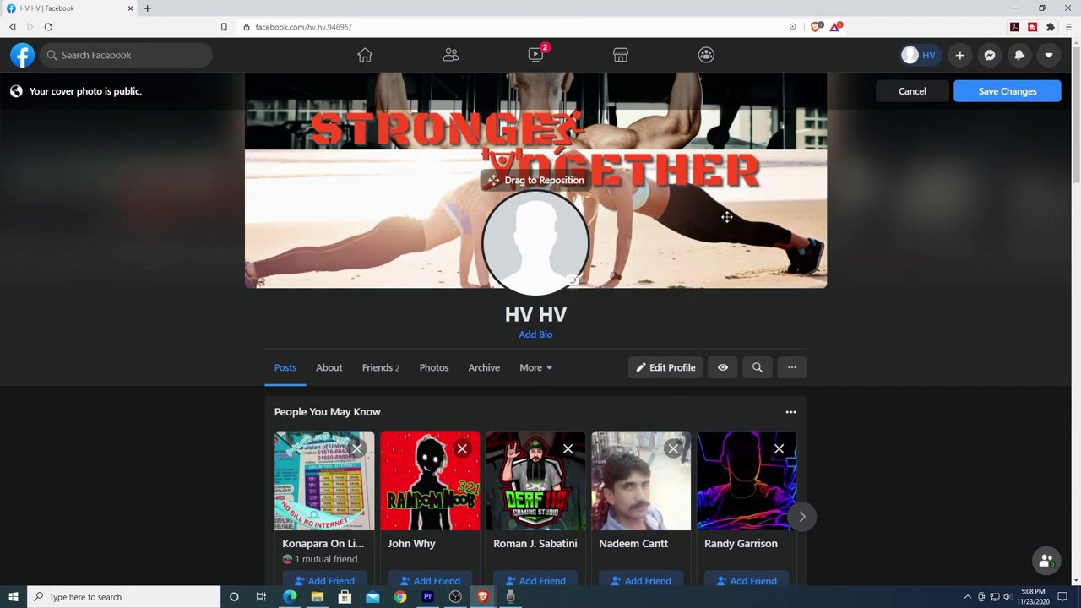
{"action": "left_click_drag", "start_coordinate": [677, 155], "coordinate": [675, 193]}
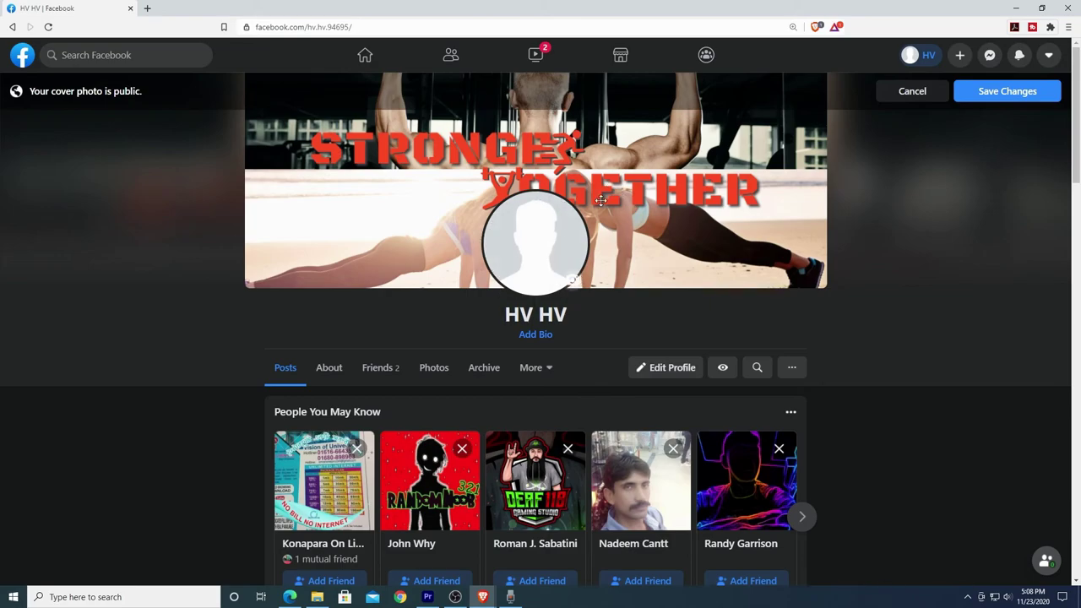
{"action": "left_click_drag", "start_coordinate": [618, 173], "coordinate": [618, 169]}
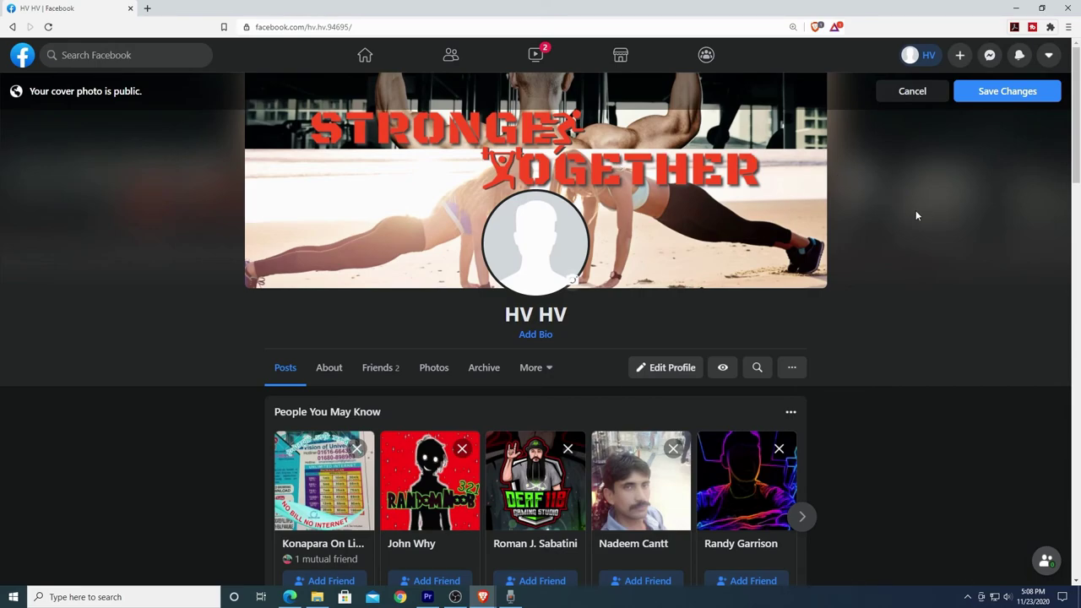
Upload the circular portrait of the bearded man as the personal profile's picture and save it.
{"action": "left_click", "coordinate": [574, 281]}
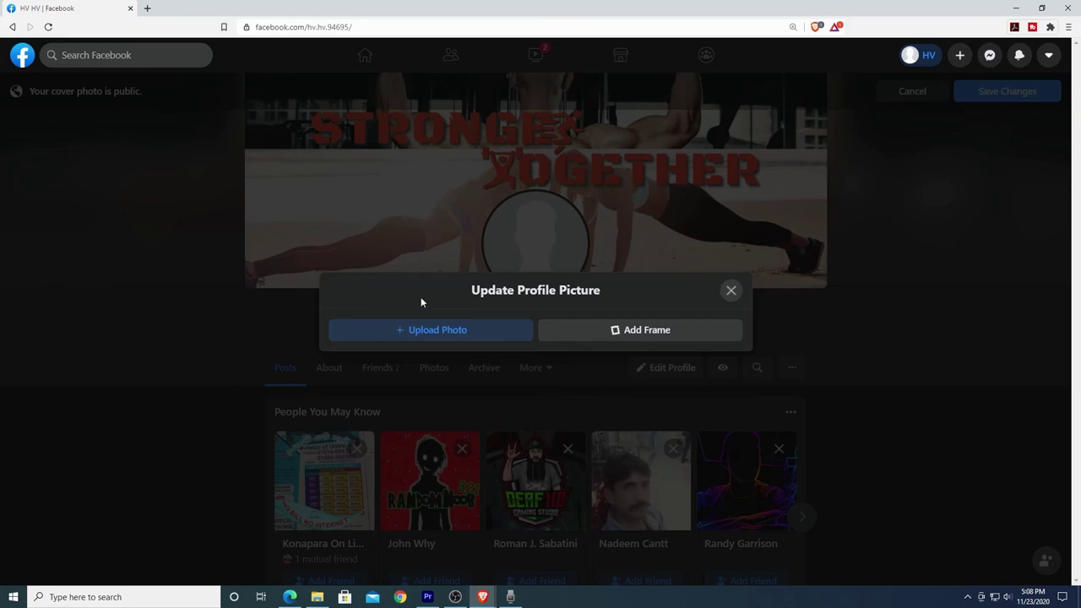
{"action": "left_click", "coordinate": [465, 331]}
{"action": "key", "text": "Return"}
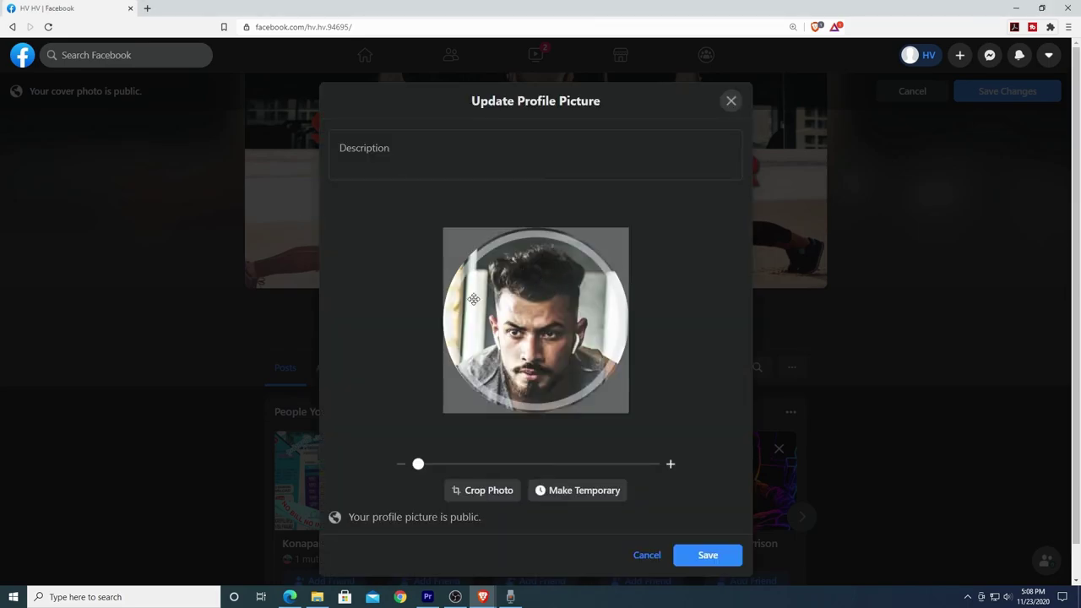
{"action": "left_click", "coordinate": [718, 557]}
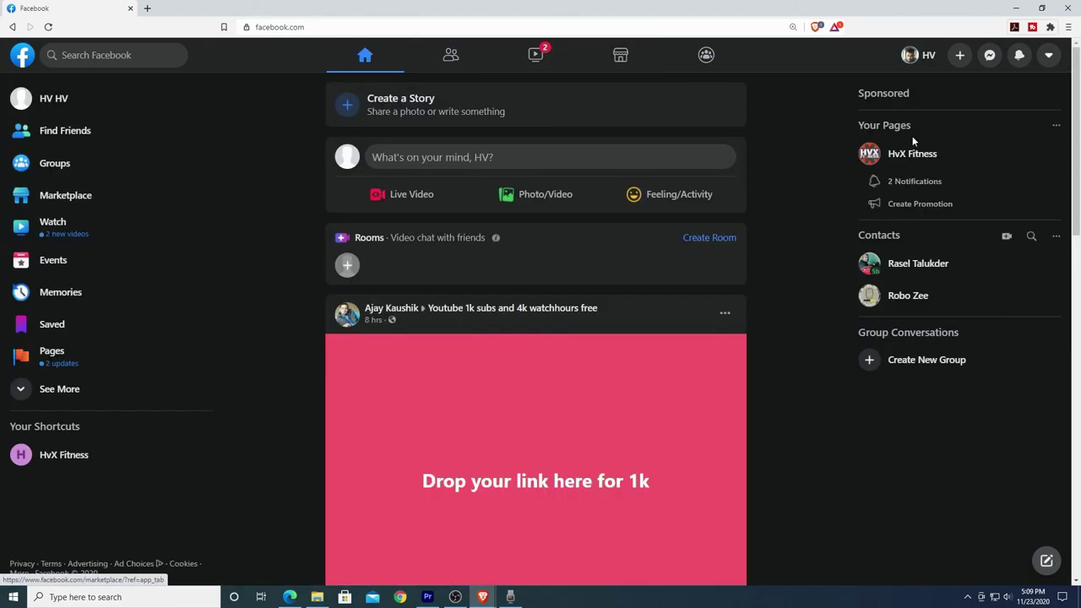
Open the HvX Fitness page and view its cover and profile picture.
{"action": "left_click", "coordinate": [910, 158]}
{"action": "scroll", "coordinate": [972, 239], "scroll_direction": "up", "scroll_amount": 2}
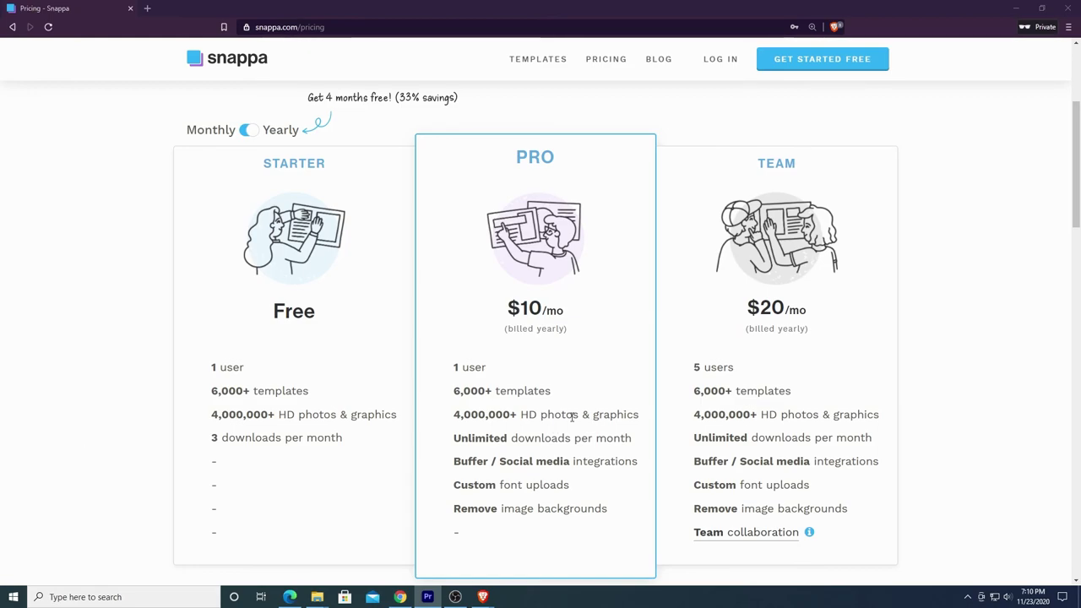
On the Snappa pricing page, examine the Pro plan's added features and the Team plan's user allowance and collaboration feature.
{"action": "left_click_drag", "start_coordinate": [454, 438], "coordinate": [607, 510]}
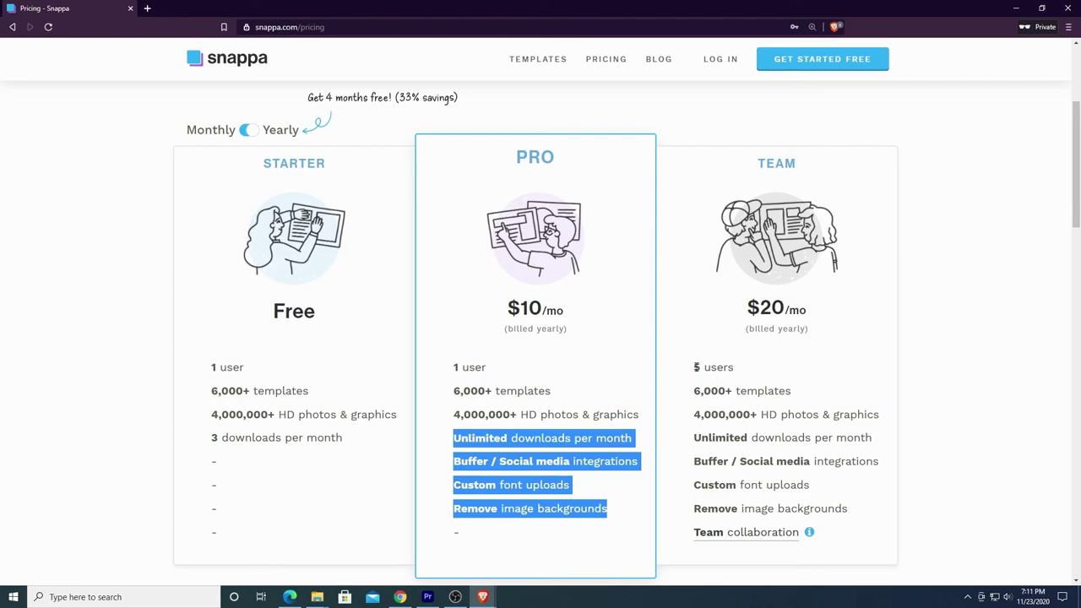
{"action": "left_click", "coordinate": [716, 368]}
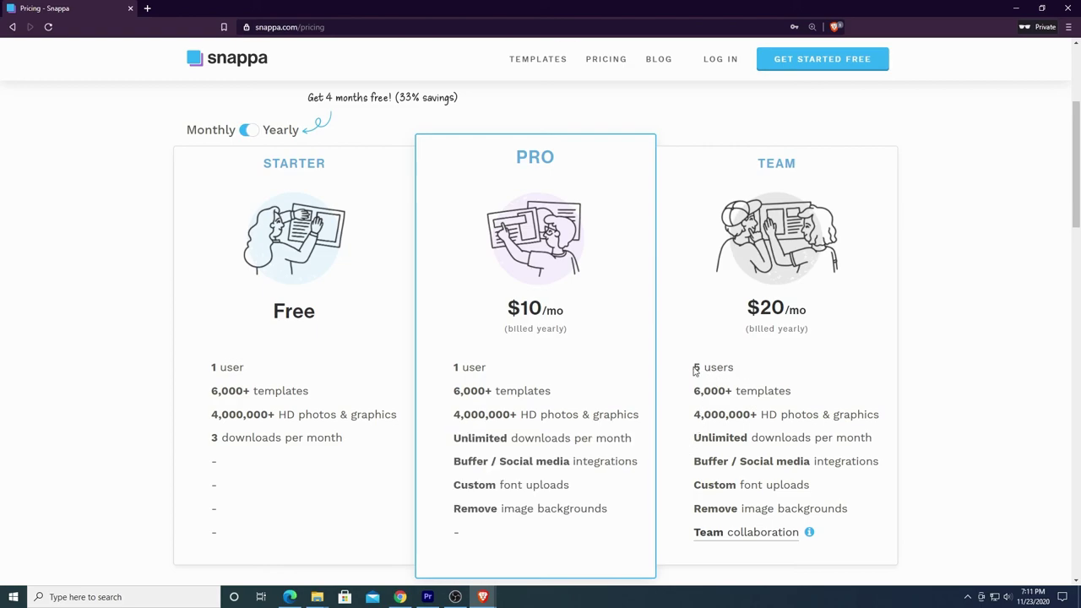
{"action": "left_click_drag", "start_coordinate": [696, 368], "coordinate": [736, 380]}
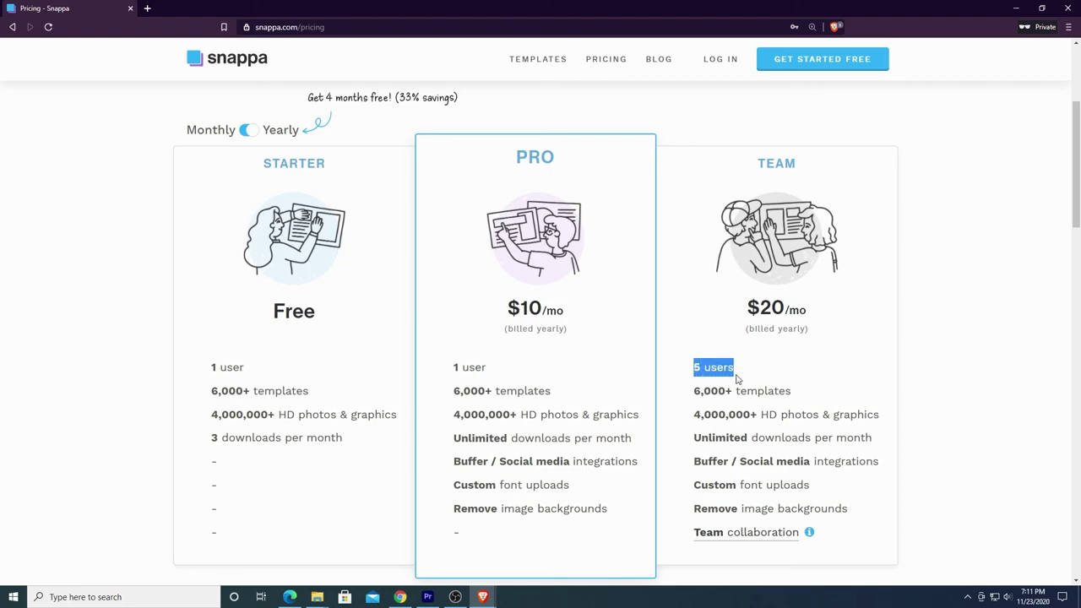
{"action": "left_click_drag", "start_coordinate": [691, 531], "coordinate": [805, 543]}
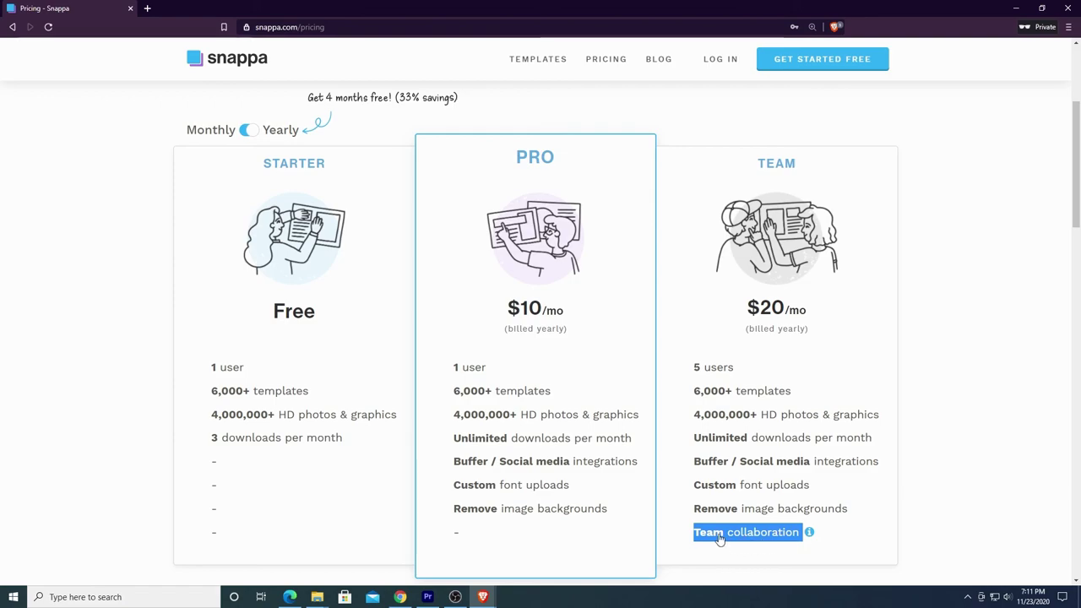
{"action": "left_click", "coordinate": [960, 510]}
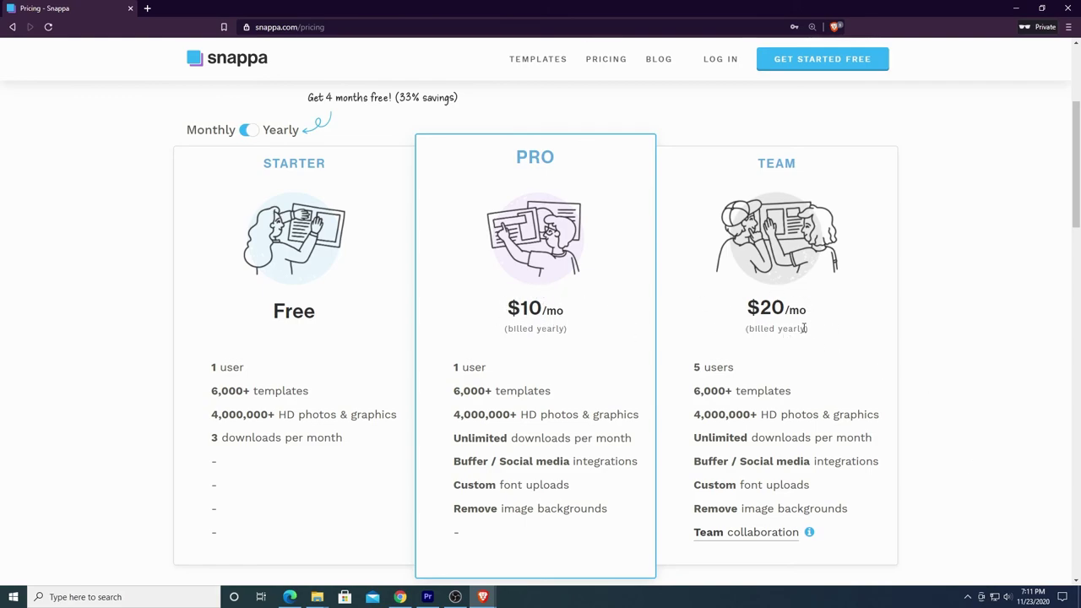
Compare the plans' monthly and yearly billing prices, leaving yearly billing selected, and examine the Starter plan's download limit.
{"action": "left_click_drag", "start_coordinate": [805, 328], "coordinate": [746, 329]}
{"action": "left_click", "coordinate": [246, 132]}
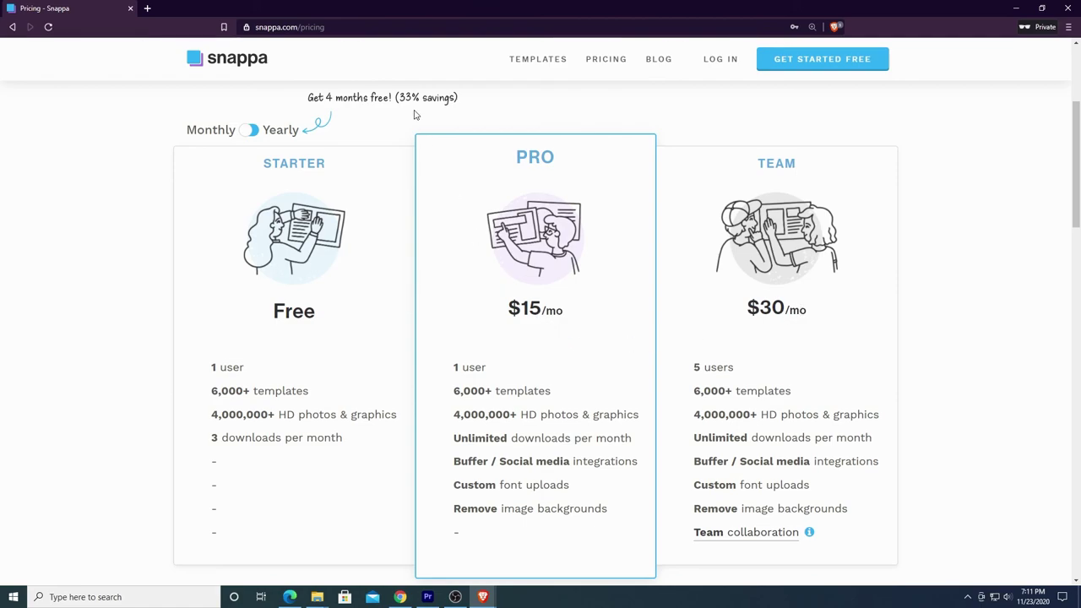
{"action": "left_click", "coordinate": [245, 132]}
{"action": "left_click", "coordinate": [245, 133]}
{"action": "left_click", "coordinate": [245, 133]}
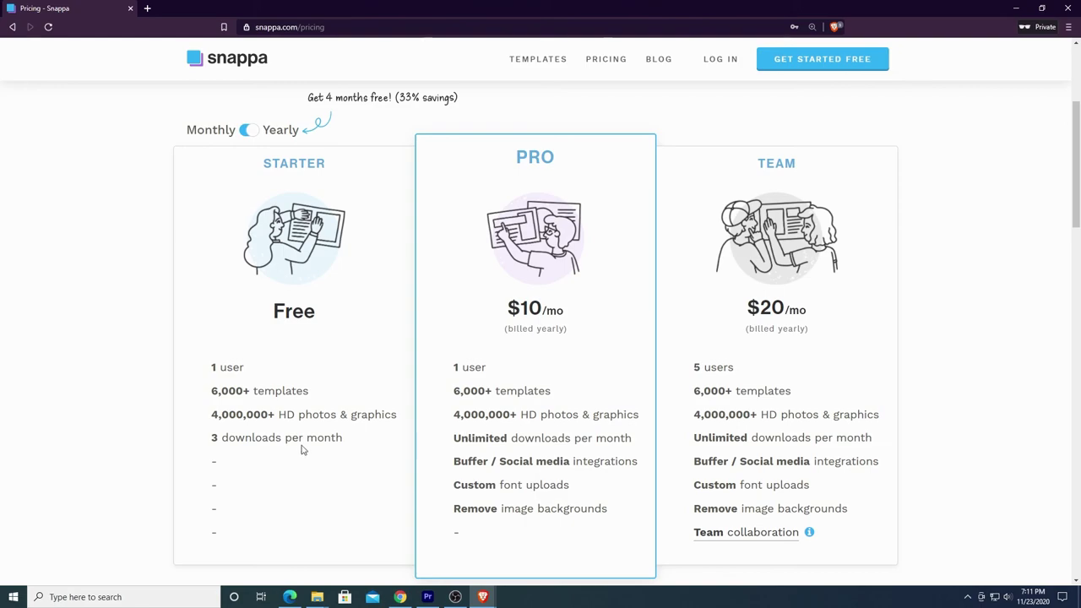
{"action": "left_click_drag", "start_coordinate": [209, 441], "coordinate": [349, 440]}
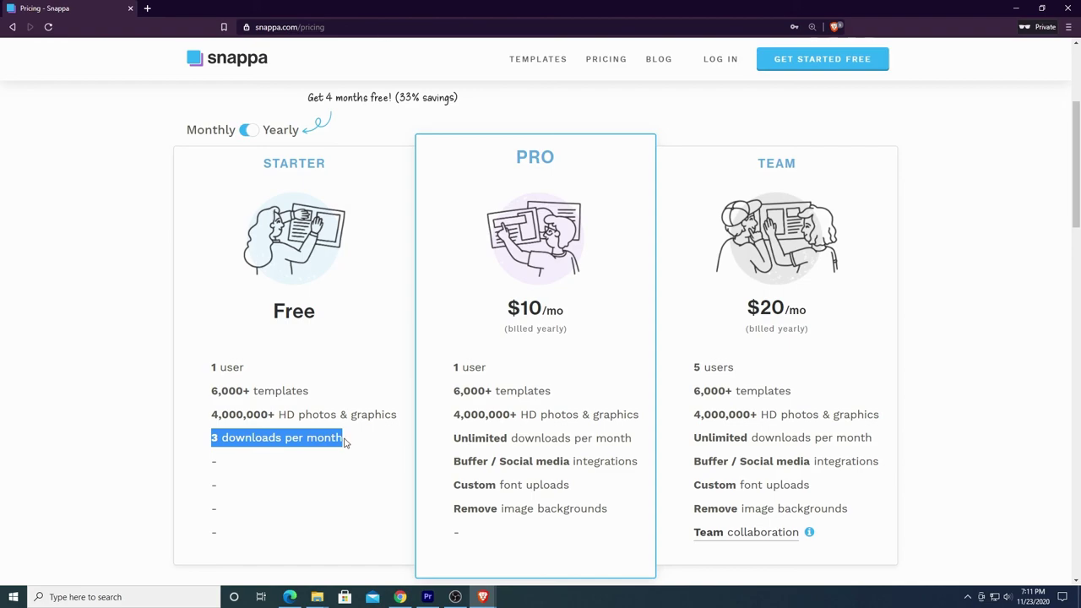